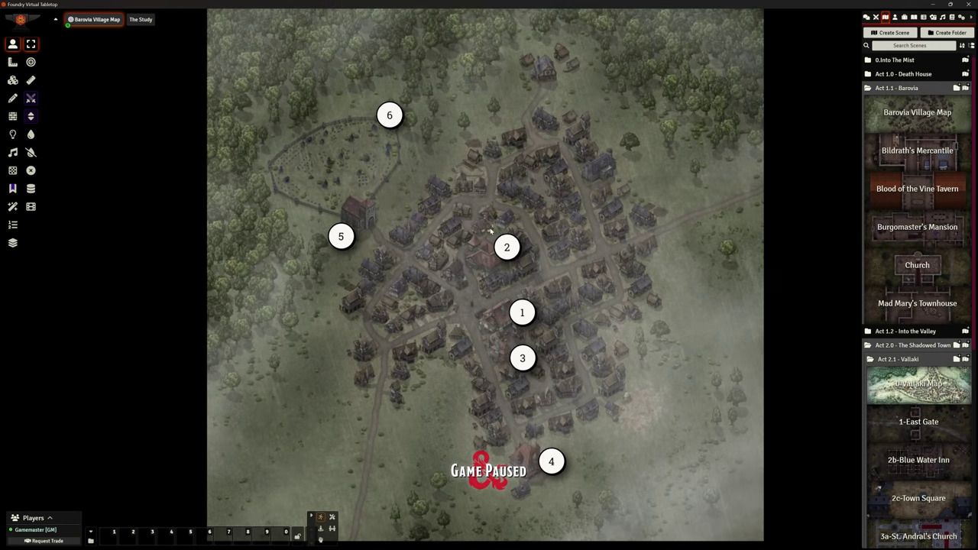
Step: Show the journal notes layer and view the Church note attached to map pin 5
{"action": "left_click", "coordinate": [12, 188]}
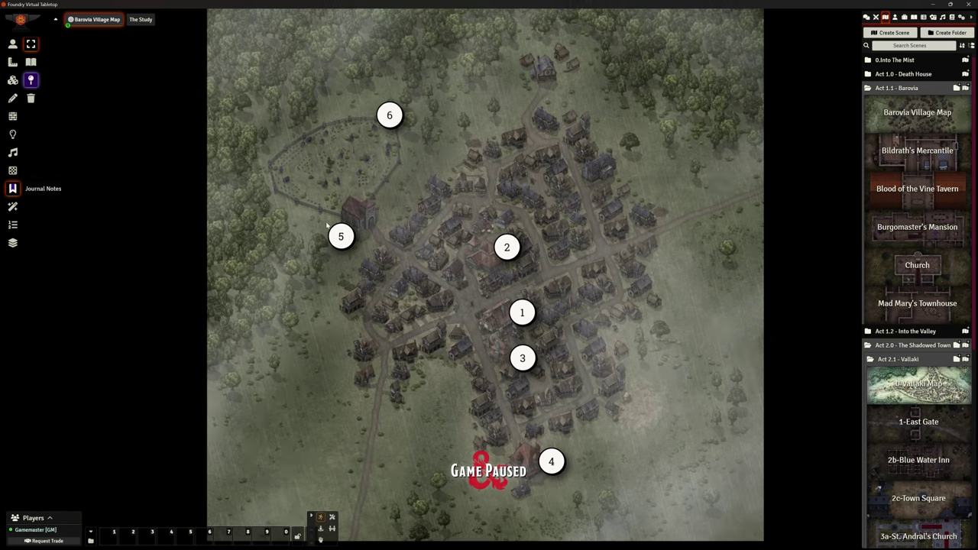
{"action": "double_click", "coordinate": [342, 238]}
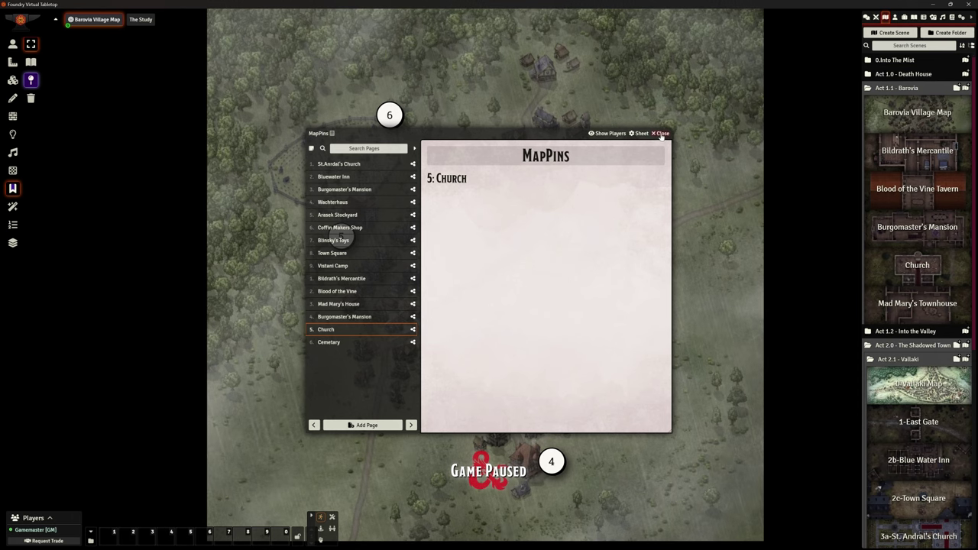
{"action": "left_click", "coordinate": [661, 134]}
Step: Examine the numbered location pins and their labels across the Barovia village map
{"action": "mouse_move", "coordinate": [344, 240]}
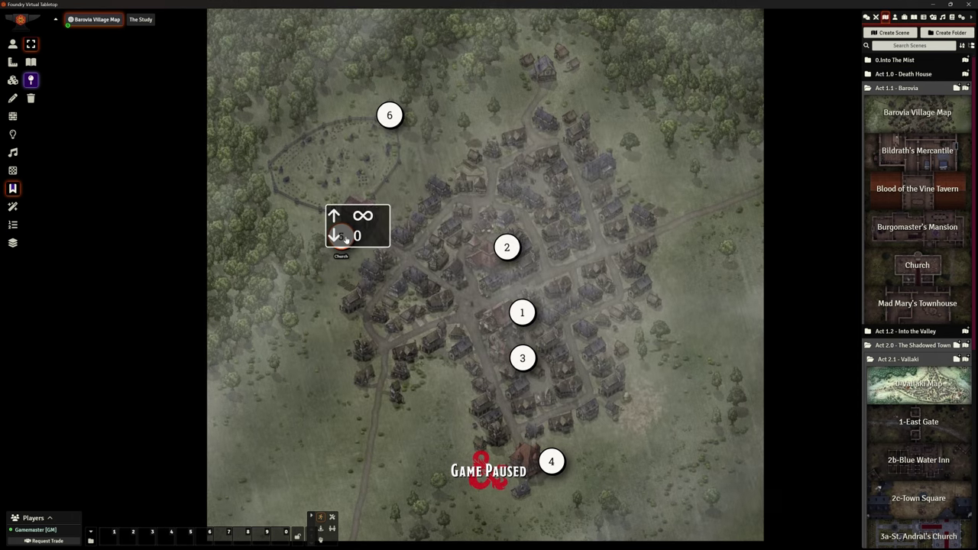
{"action": "scroll", "coordinate": [656, 273], "scroll_direction": "up", "scroll_amount": 5}
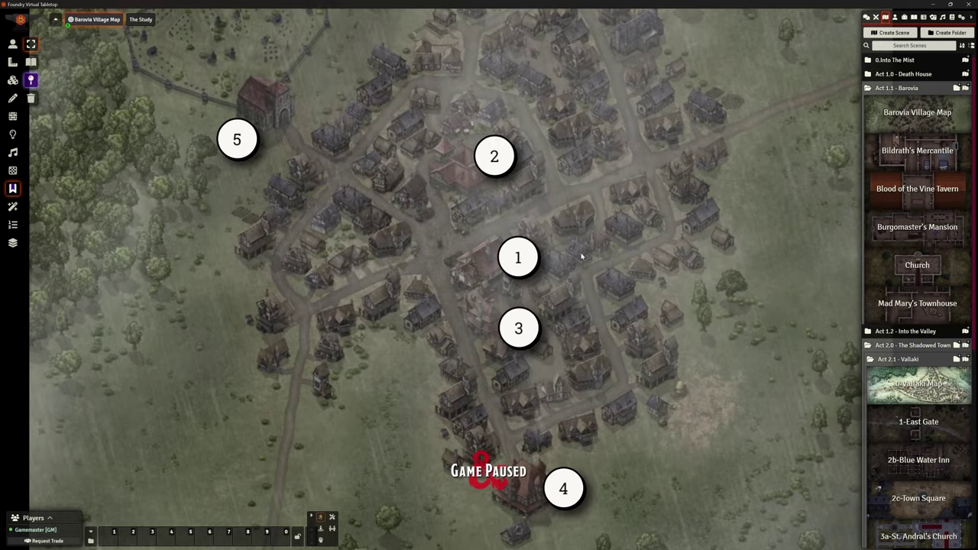
{"action": "mouse_move", "coordinate": [518, 259]}
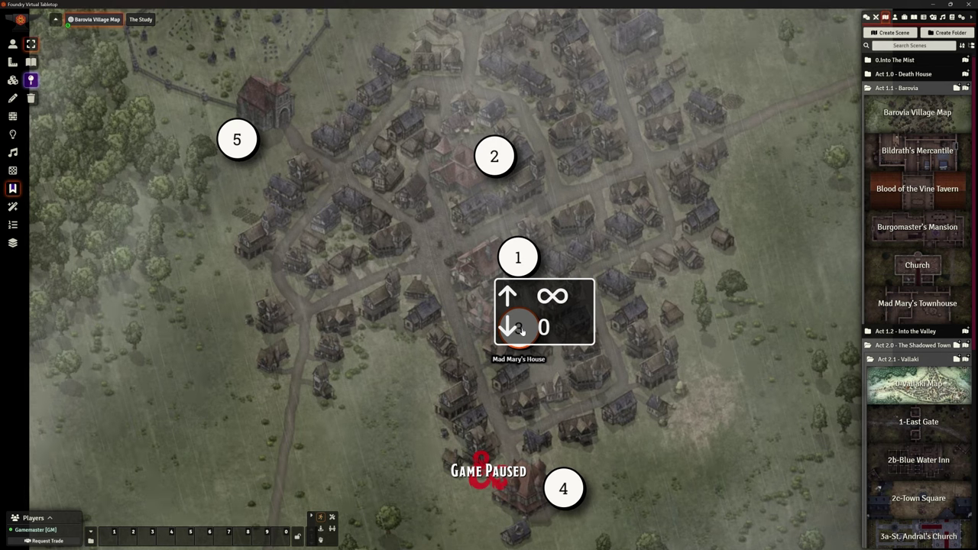
{"action": "mouse_move", "coordinate": [563, 489]}
{"action": "scroll", "coordinate": [623, 246], "scroll_direction": "down", "scroll_amount": 5}
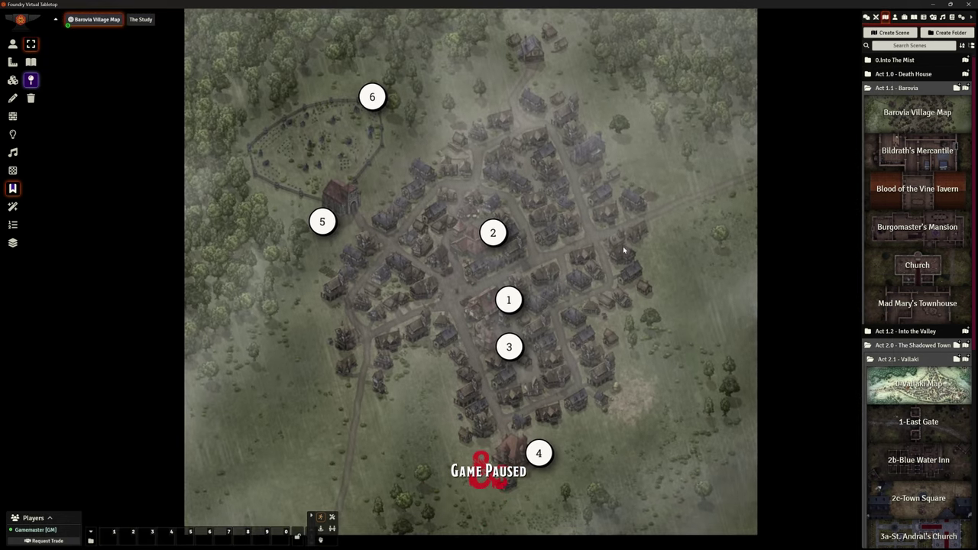
{"action": "left_click_drag", "start_coordinate": [623, 246], "coordinate": [600, 266]}
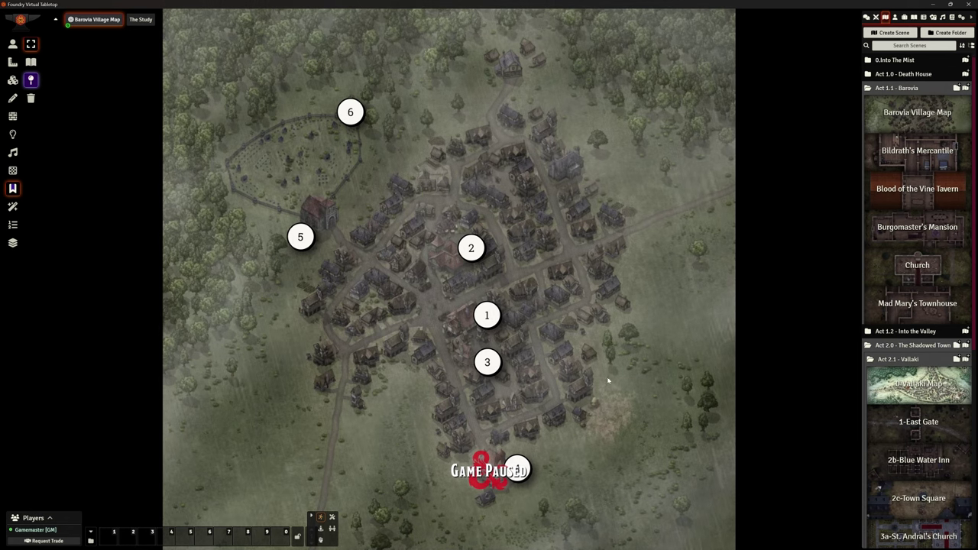
{"action": "scroll", "coordinate": [601, 366], "scroll_direction": "up", "scroll_amount": 4}
{"action": "left_click_drag", "start_coordinate": [572, 380], "coordinate": [579, 262]}
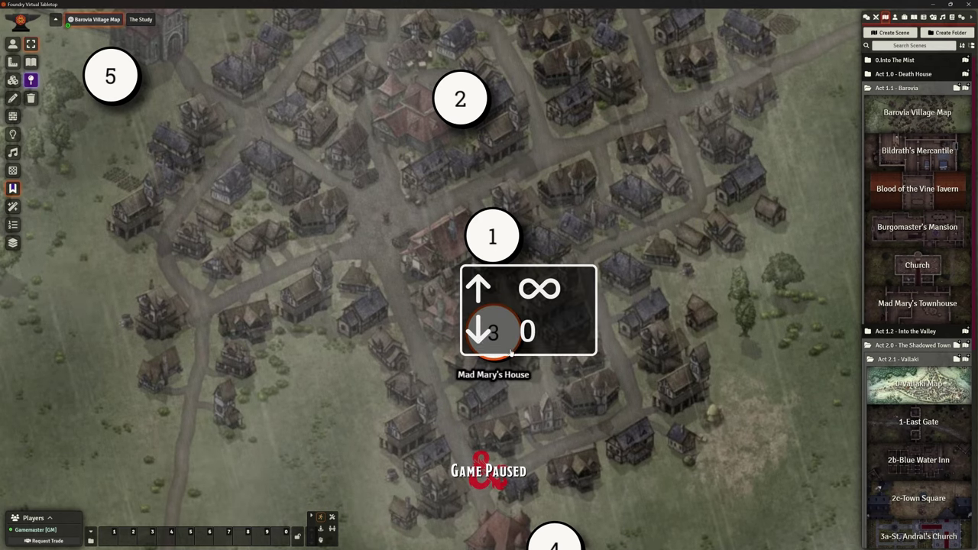
{"action": "scroll", "coordinate": [365, 151], "scroll_direction": "down", "scroll_amount": 2}
{"action": "left_click_drag", "start_coordinate": [365, 150], "coordinate": [467, 375]}
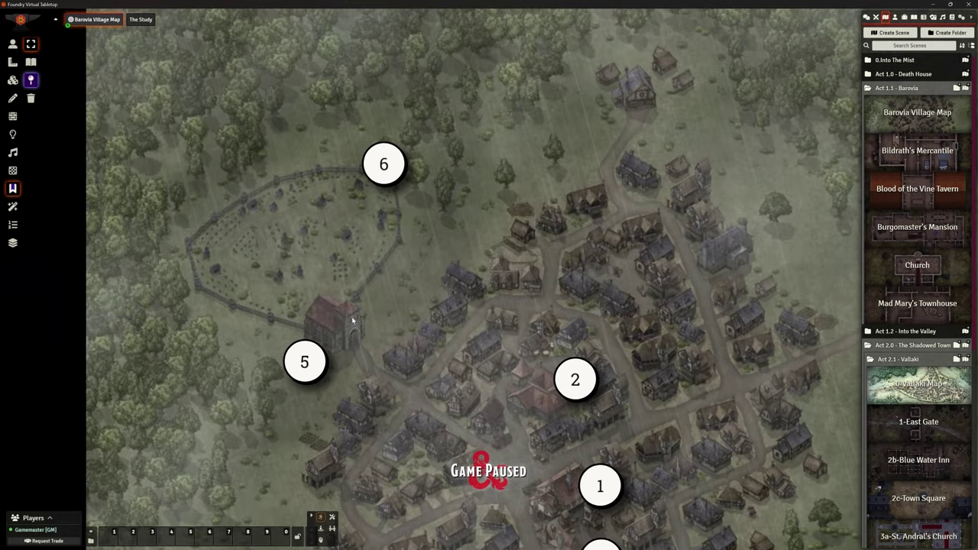
{"action": "scroll", "coordinate": [464, 370], "scroll_direction": "down", "scroll_amount": 2}
{"action": "left_click_drag", "start_coordinate": [489, 419], "coordinate": [417, 263]}
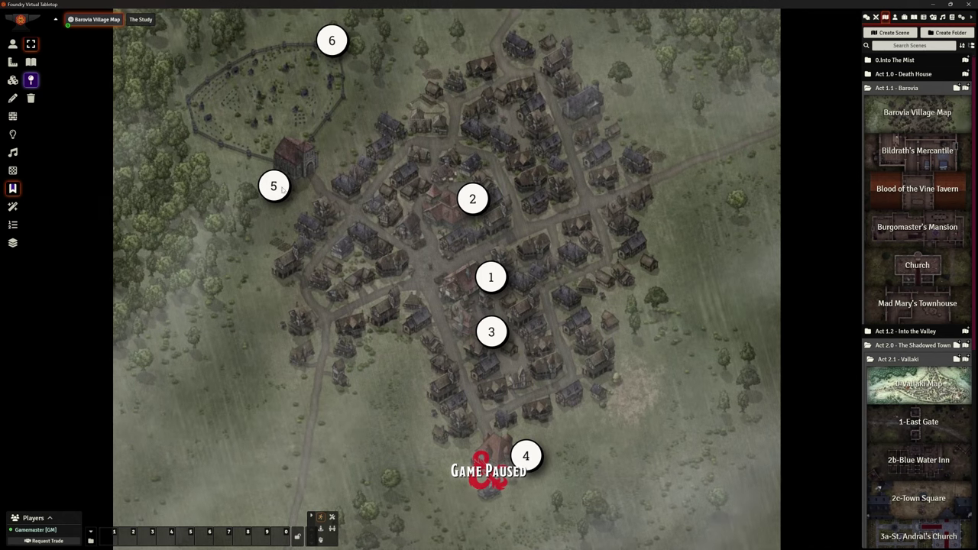
Step: Review the navigation visibility and permission options in the Barovia Village Map scene's configuration, closing it without saving
{"action": "right_click", "coordinate": [888, 126]}
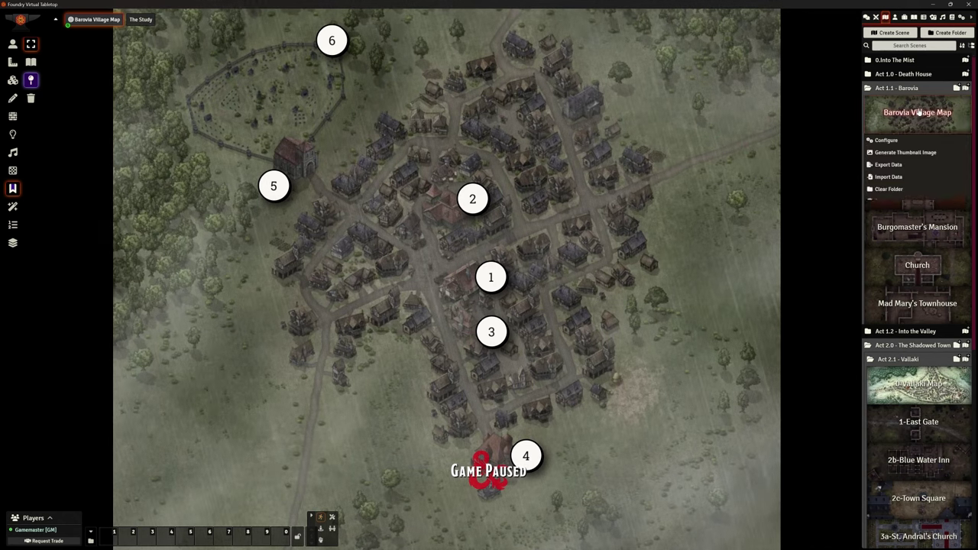
{"action": "left_click", "coordinate": [886, 141]}
{"action": "left_click", "coordinate": [507, 232]}
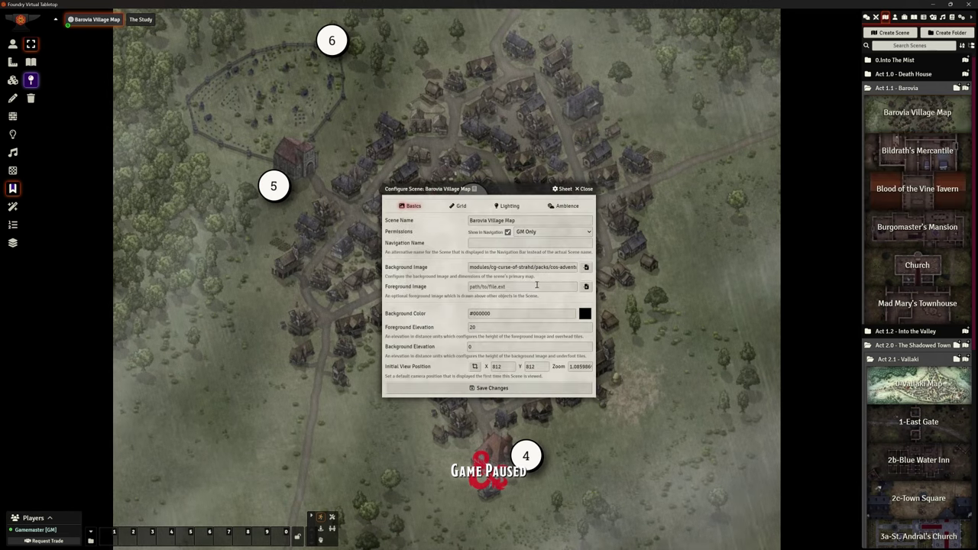
{"action": "left_click", "coordinate": [535, 231]}
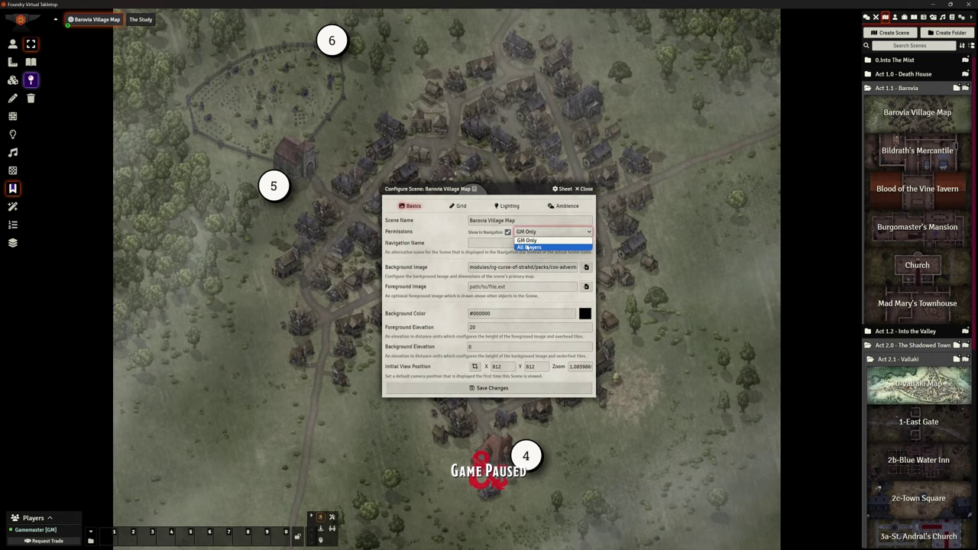
{"action": "left_click", "coordinate": [507, 232]}
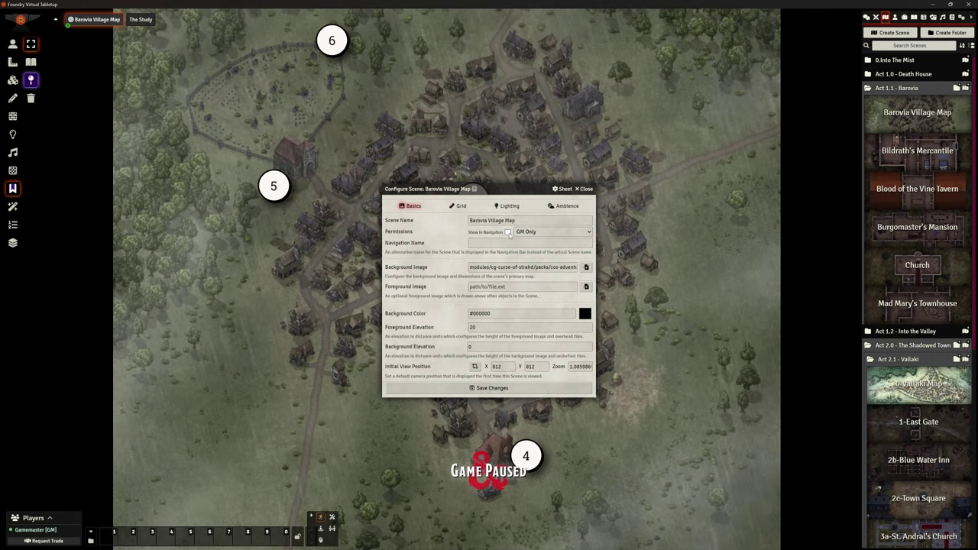
{"action": "left_click", "coordinate": [585, 189]}
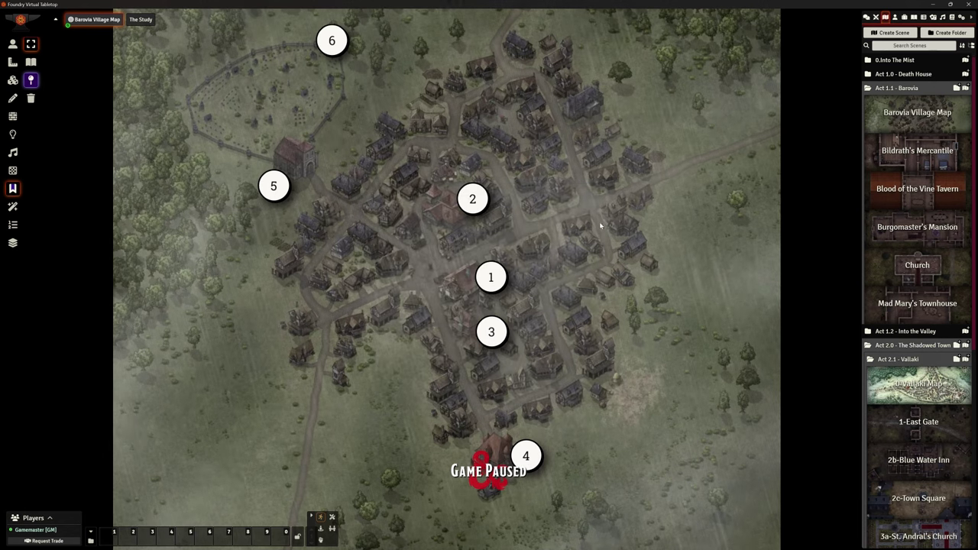
Step: Activate the Bildrath's Mercantile scene from the Act 1.1 - Barovia folder
{"action": "scroll", "coordinate": [569, 178], "scroll_direction": "up", "scroll_amount": 7}
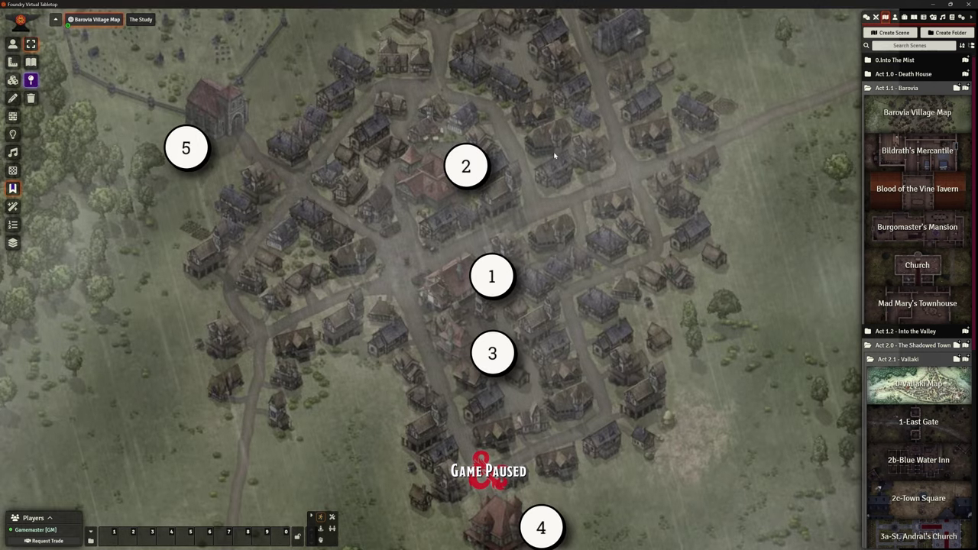
{"action": "scroll", "coordinate": [569, 183], "scroll_direction": "down", "scroll_amount": 6}
{"action": "key", "text": "Up"}
{"action": "key", "text": "Right"}
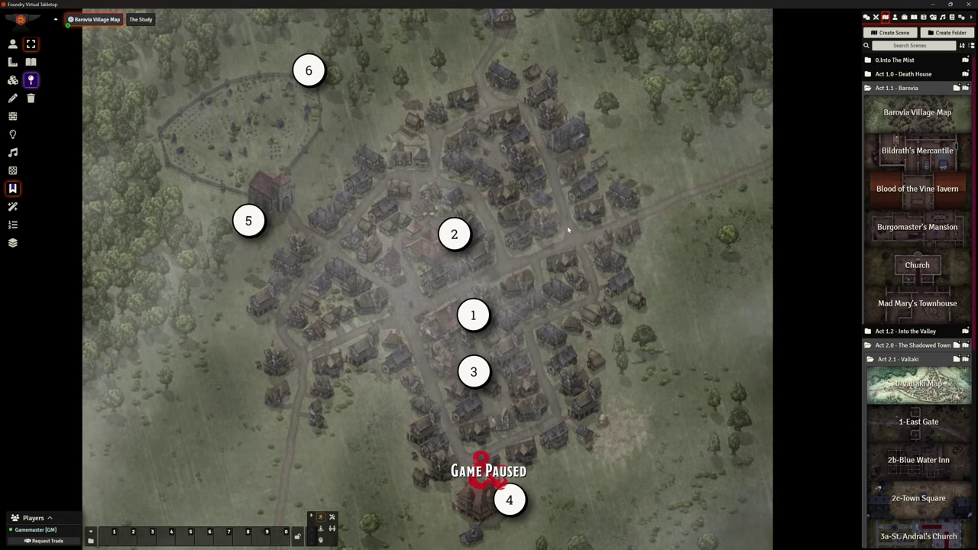
{"action": "right_click", "coordinate": [903, 155]}
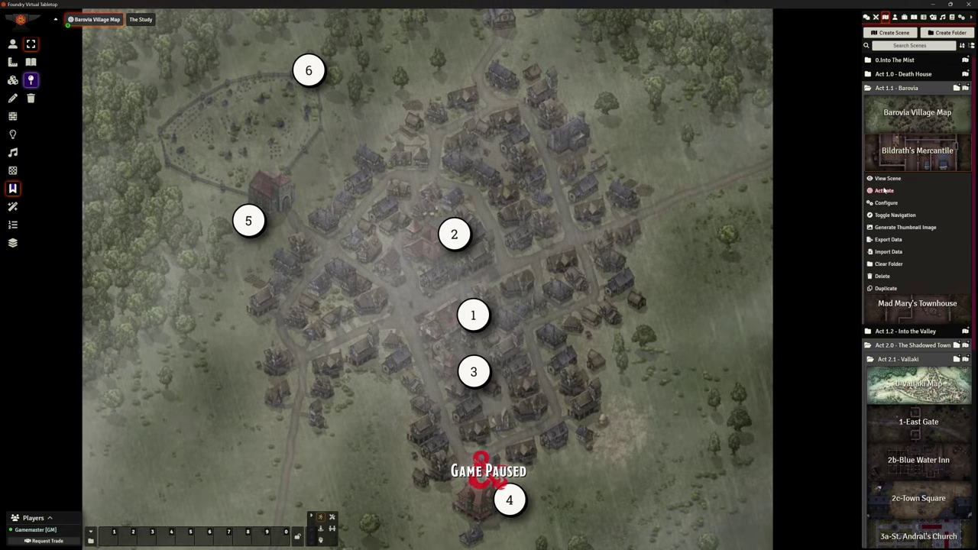
{"action": "left_click", "coordinate": [901, 188]}
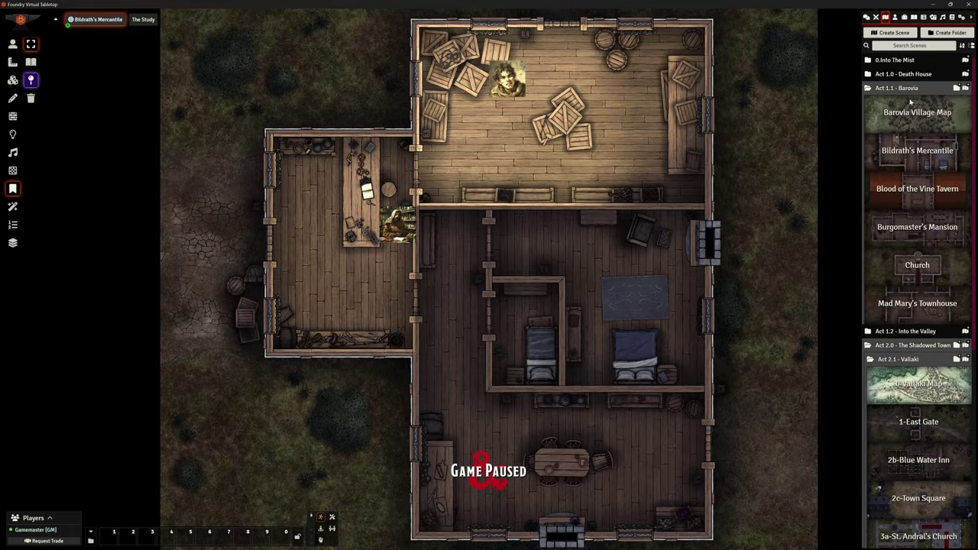
Step: Collapse the Act 1.1 - Barovia folder and activate the Vallaki Map scene in Act 2.1 - Vallaki
{"action": "left_click", "coordinate": [905, 89]}
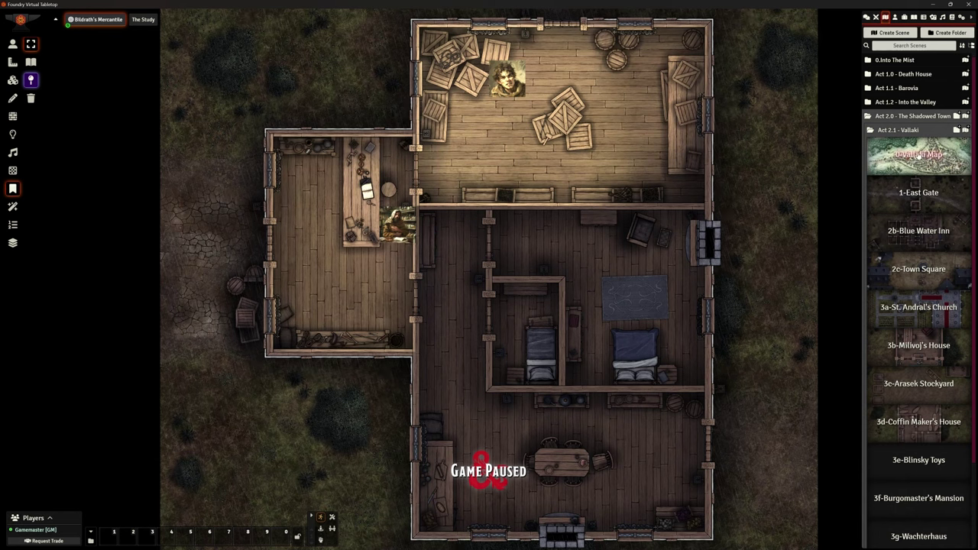
{"action": "right_click", "coordinate": [905, 162]}
{"action": "left_click", "coordinate": [889, 182]}
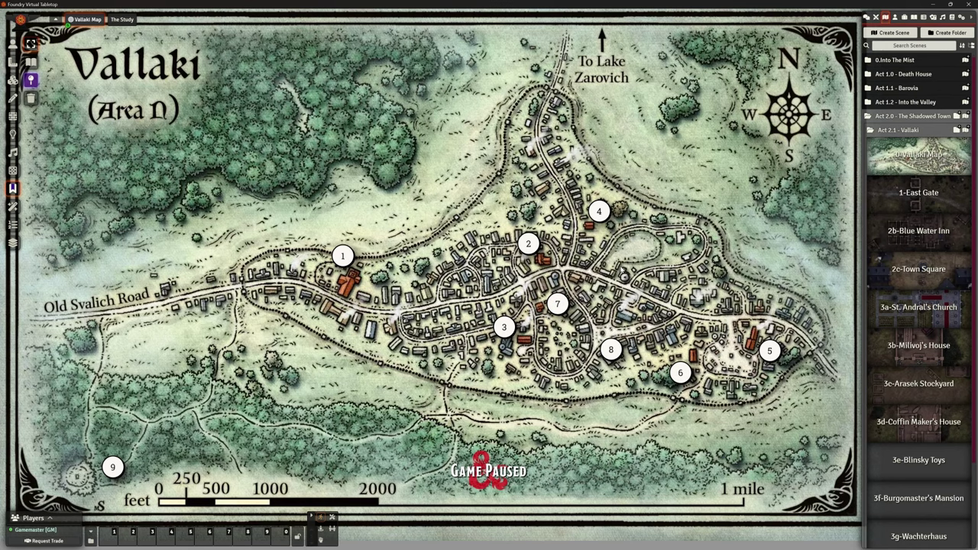
{"action": "scroll", "coordinate": [484, 278], "scroll_direction": "up", "scroll_amount": 2}
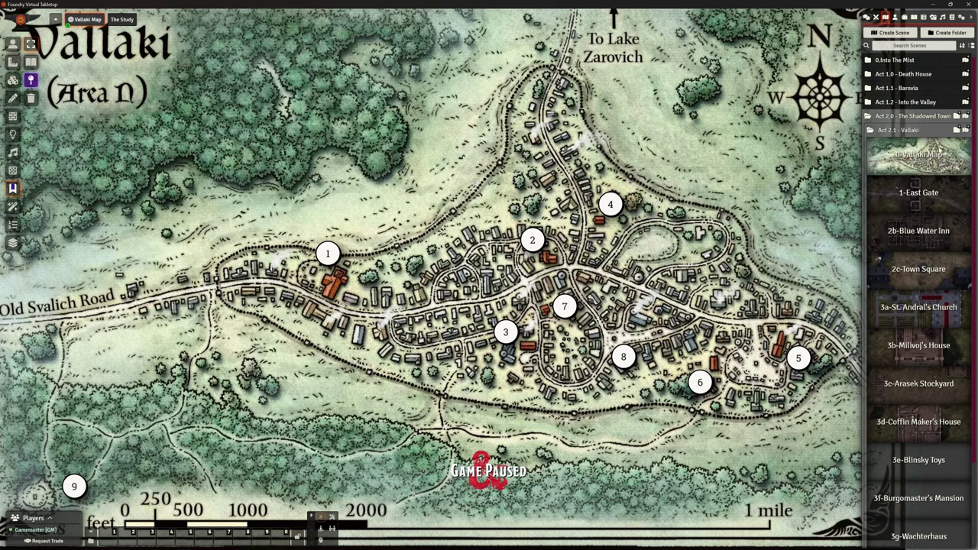
Step: Activate the 1-East Gate scene and display its Tower level with the Levels layer tool
{"action": "right_click", "coordinate": [916, 196]}
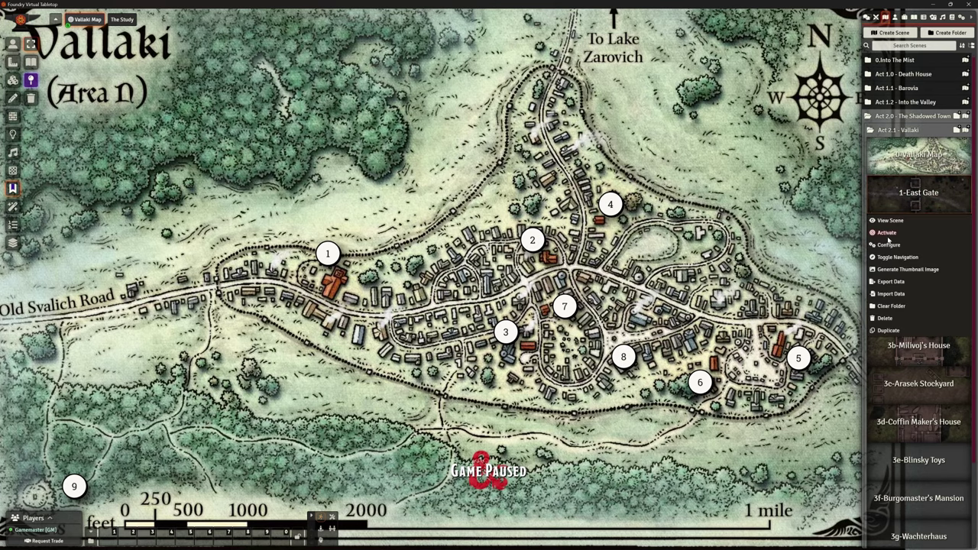
{"action": "left_click", "coordinate": [886, 233]}
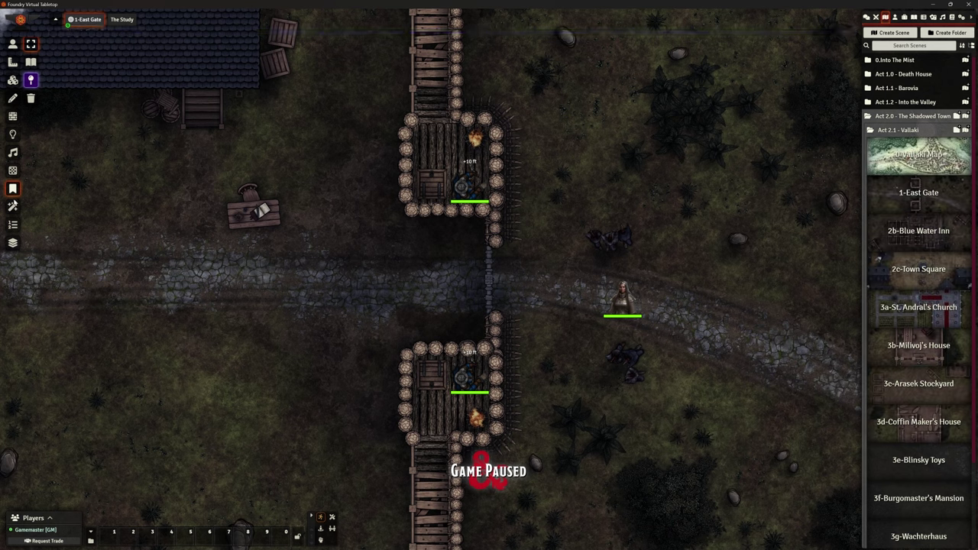
{"action": "left_click", "coordinate": [13, 241]}
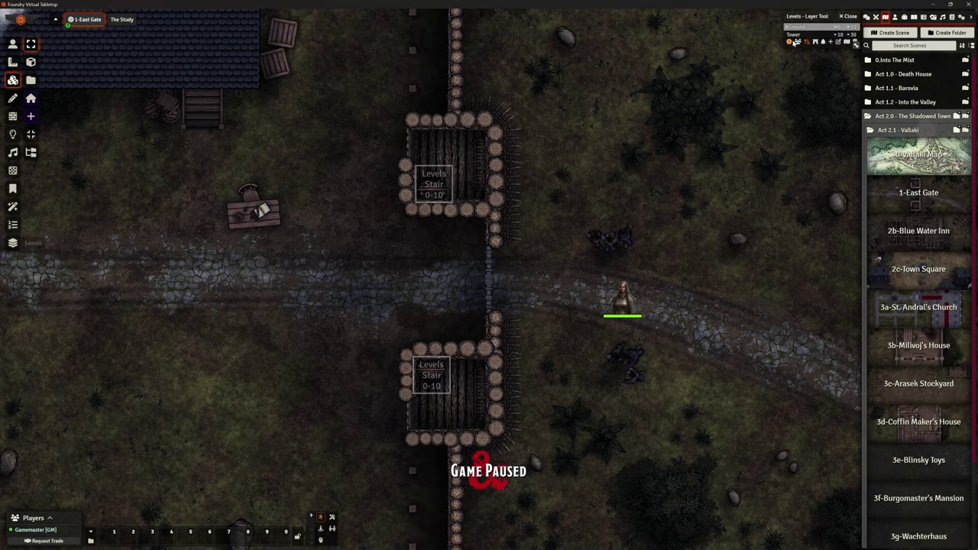
{"action": "left_click", "coordinate": [795, 35]}
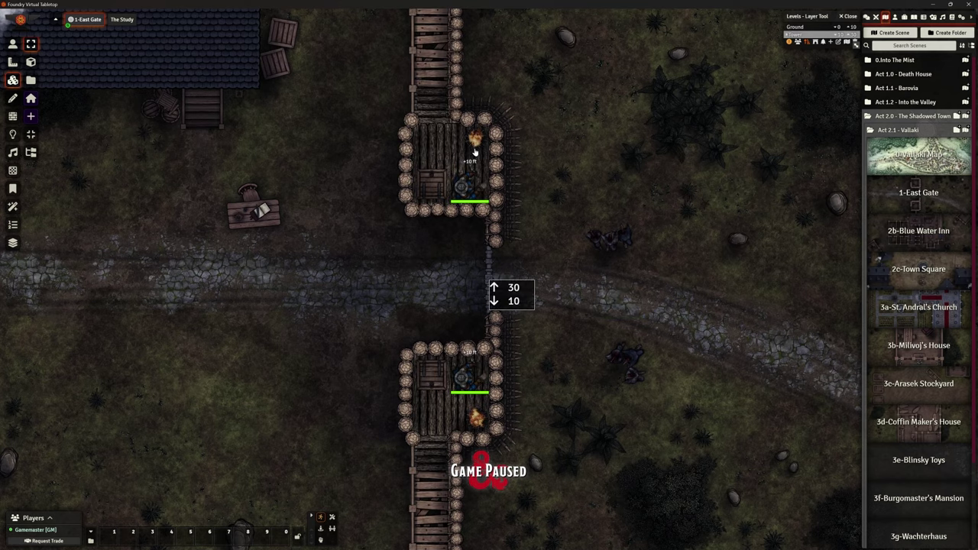
{"action": "scroll", "coordinate": [642, 221], "scroll_direction": "down", "scroll_amount": 2}
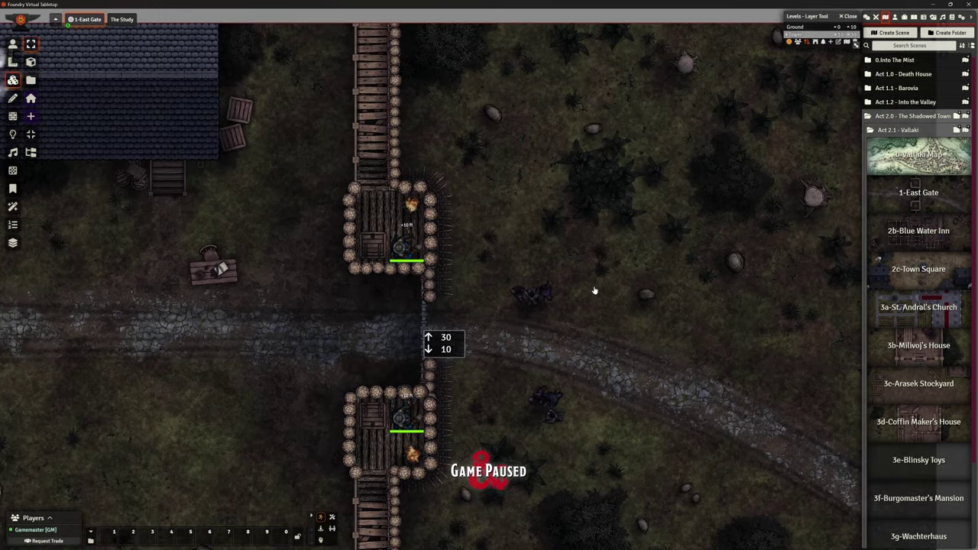
{"action": "scroll", "coordinate": [622, 275], "scroll_direction": "up", "scroll_amount": 2}
{"action": "left_click_drag", "start_coordinate": [622, 248], "coordinate": [615, 270]}
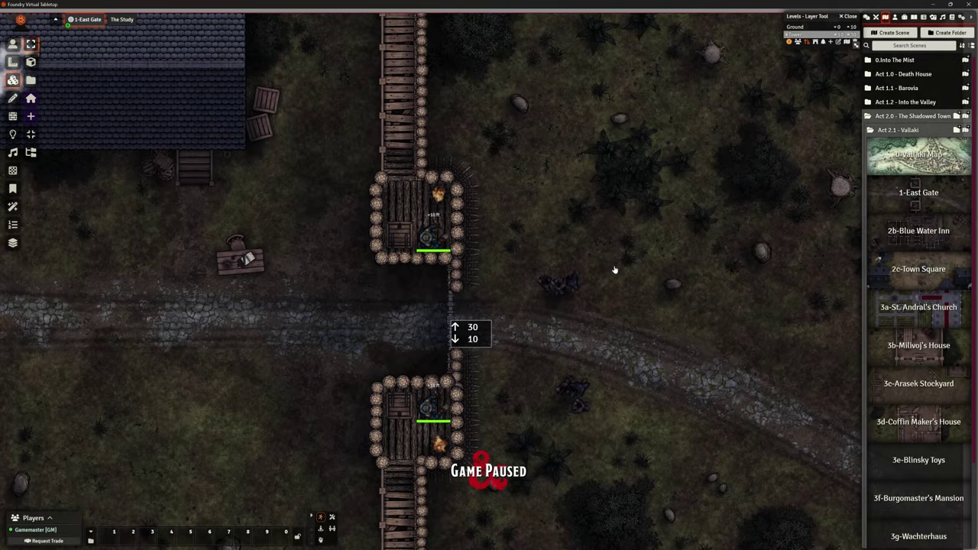
Step: Activate the 2b-Blue Water Inn scene and display its Ground Floor level in place of the roof
{"action": "left_click", "coordinate": [12, 61]}
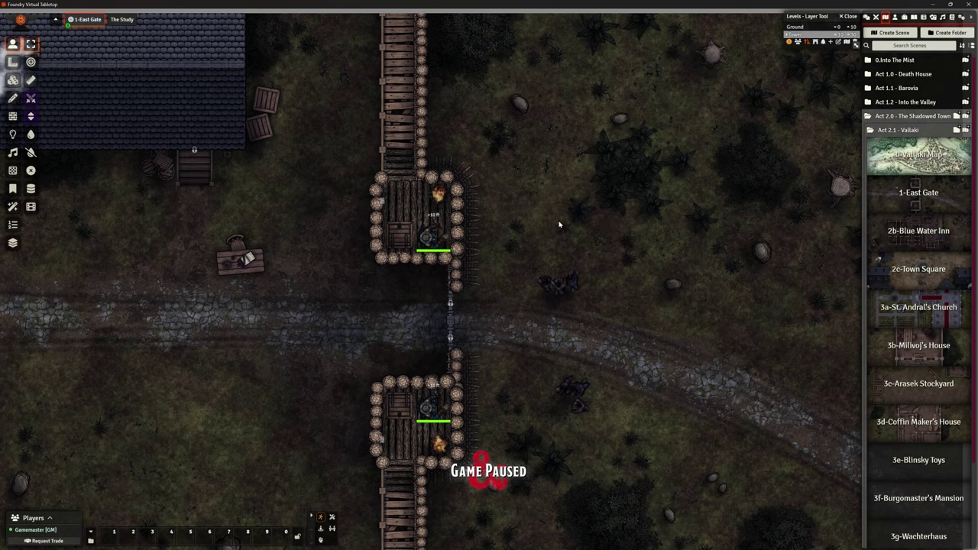
{"action": "right_click", "coordinate": [913, 236]}
{"action": "left_click", "coordinate": [895, 274]}
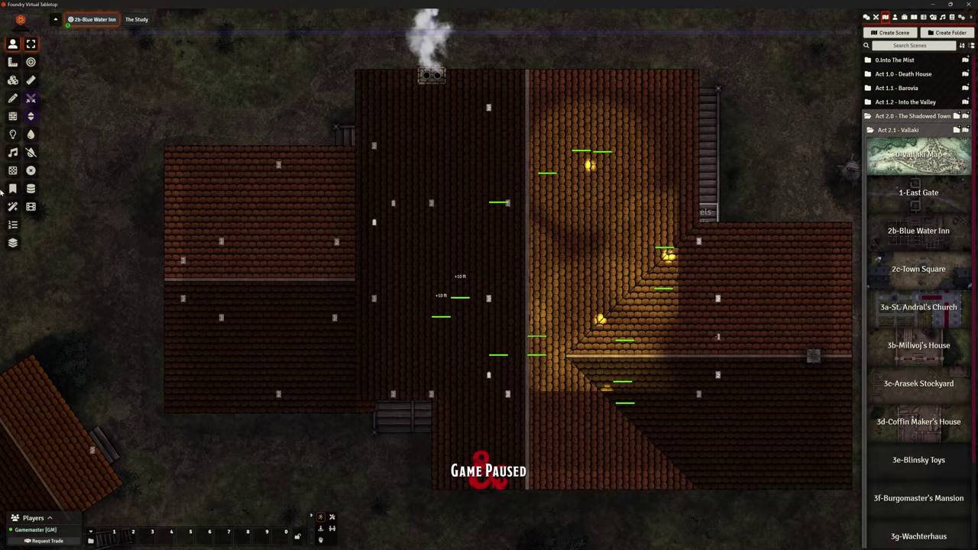
{"action": "left_click", "coordinate": [799, 28]}
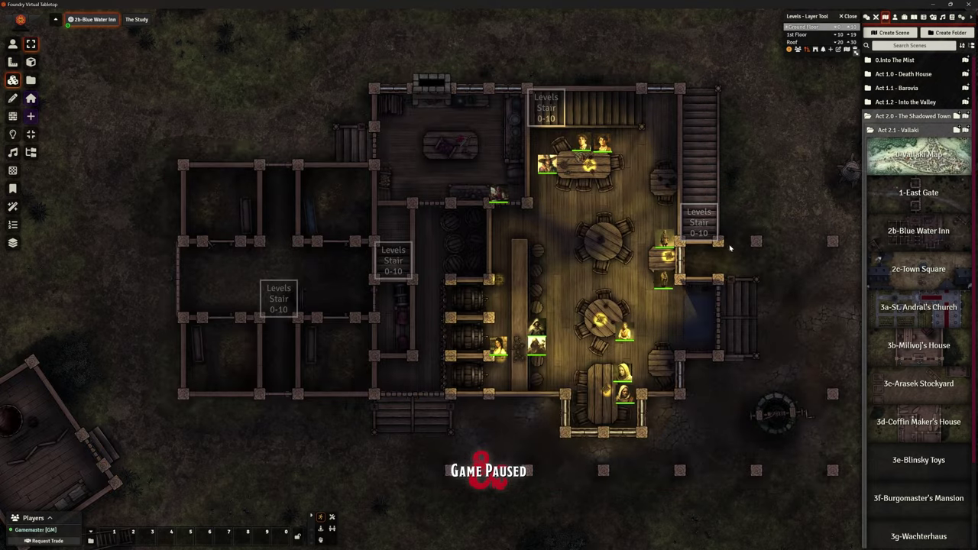
Step: Examine the character tokens around the inn's tables and the two hooded figures seated at the bar
{"action": "scroll", "coordinate": [562, 222], "scroll_direction": "up", "scroll_amount": 5}
{"action": "scroll", "coordinate": [562, 222], "scroll_direction": "down", "scroll_amount": 3}
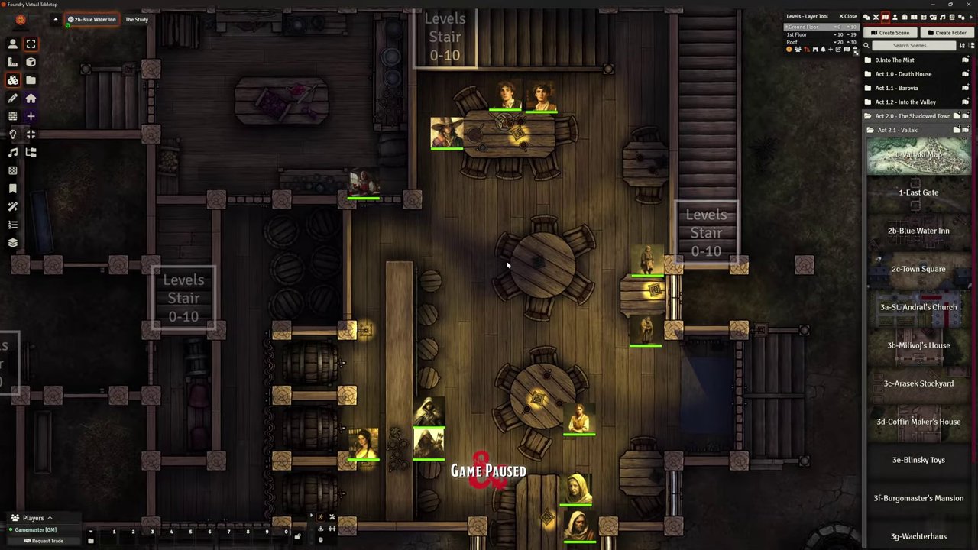
{"action": "scroll", "coordinate": [504, 214], "scroll_direction": "up", "scroll_amount": 4}
{"action": "scroll", "coordinate": [483, 200], "scroll_direction": "up", "scroll_amount": 1}
{"action": "key", "text": "Down"}
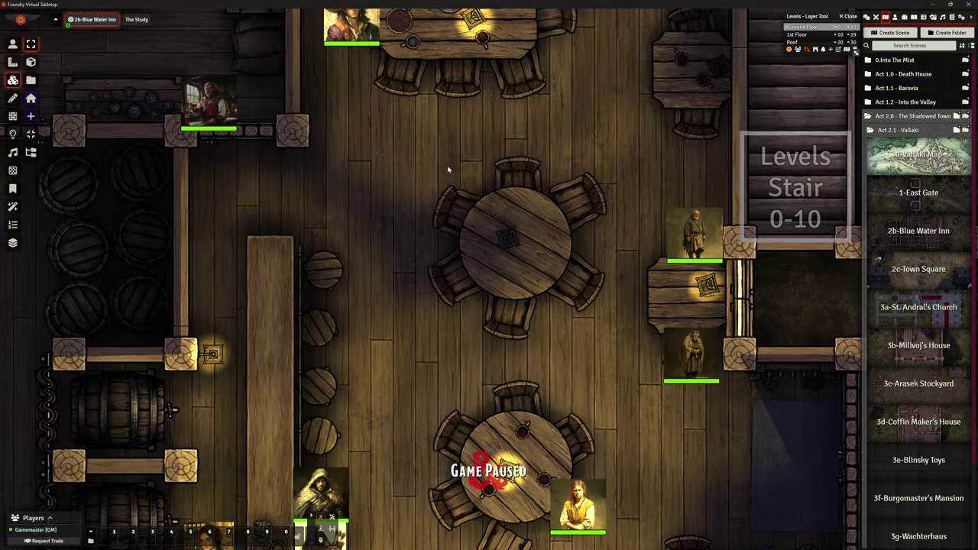
{"action": "scroll", "coordinate": [430, 89], "scroll_direction": "up", "scroll_amount": 1}
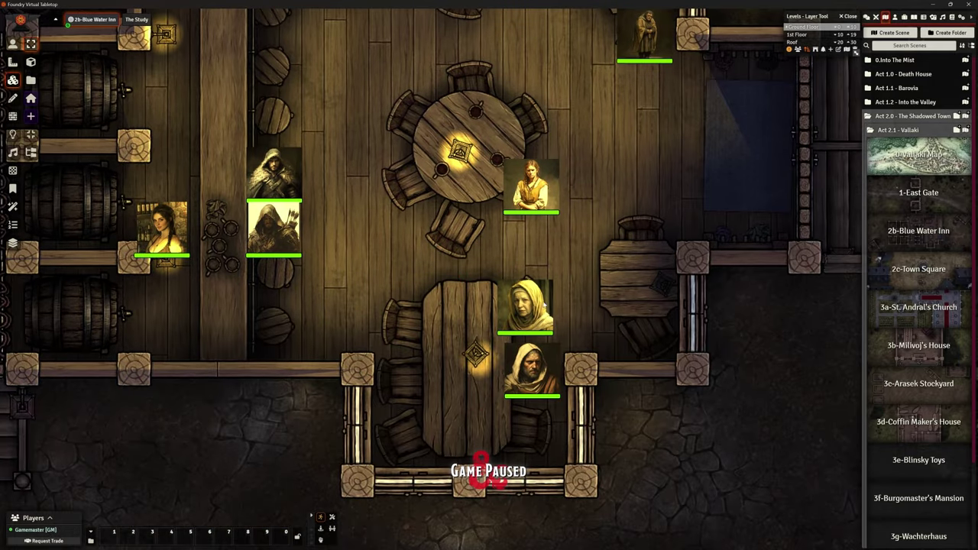
{"action": "key", "text": "Left"}
{"action": "key", "text": "Up"}
{"action": "left_click", "coordinate": [361, 236]}
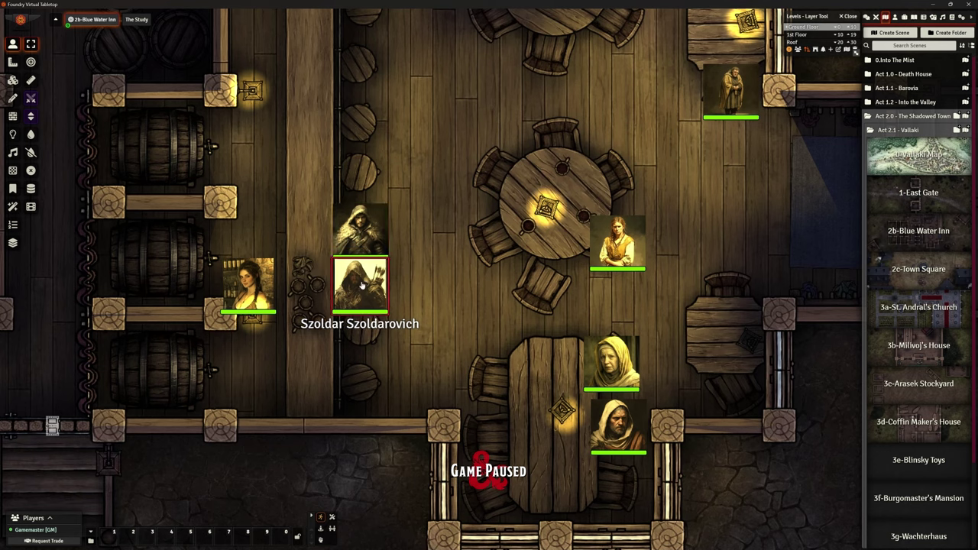
Step: Move the upper hooded token away from the bar stools and rename it Yevgeni Krushkin
{"action": "left_click", "coordinate": [375, 226]}
{"action": "left_click_drag", "start_coordinate": [375, 226], "coordinate": [416, 177]}
{"action": "right_click", "coordinate": [416, 177]}
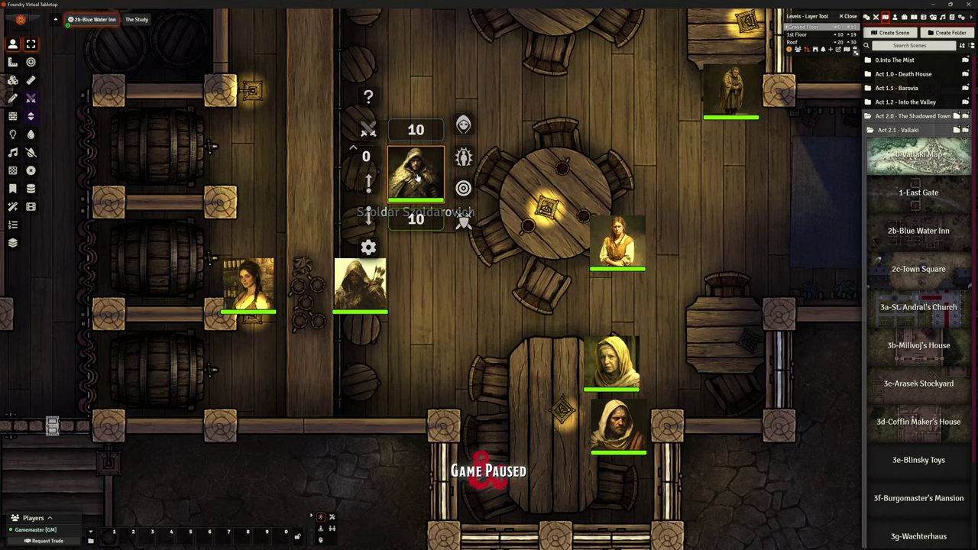
{"action": "double_click", "coordinate": [417, 177]}
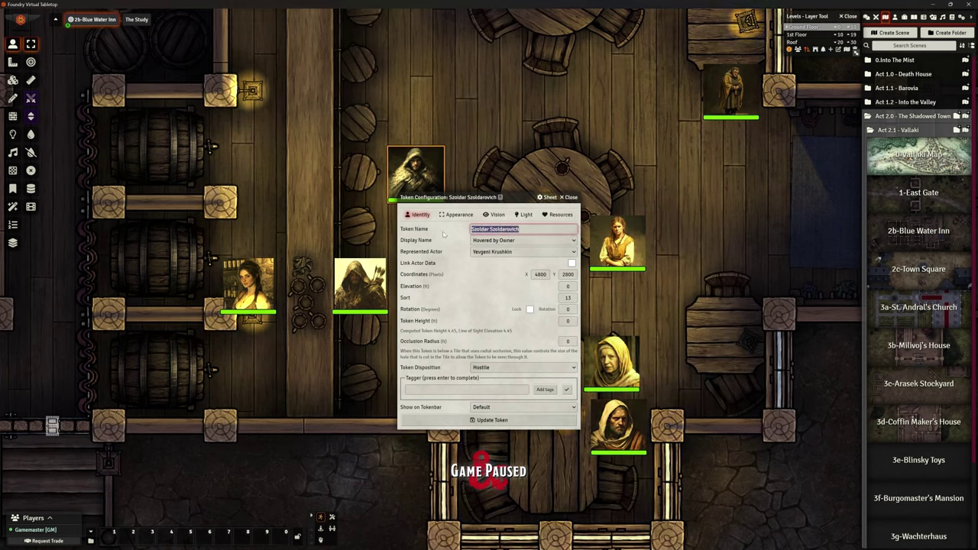
{"action": "type", "text": "Y"}
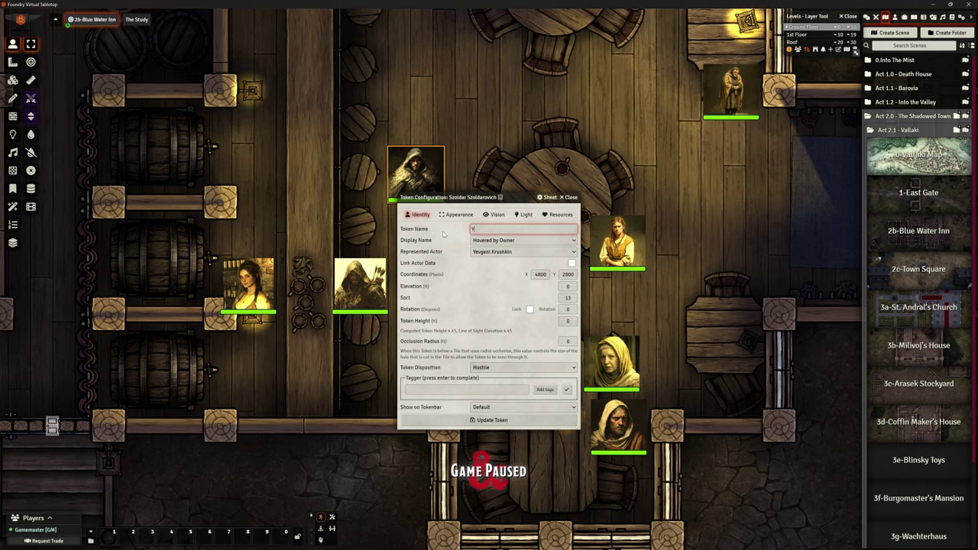
{"action": "type", "text": "ev"}
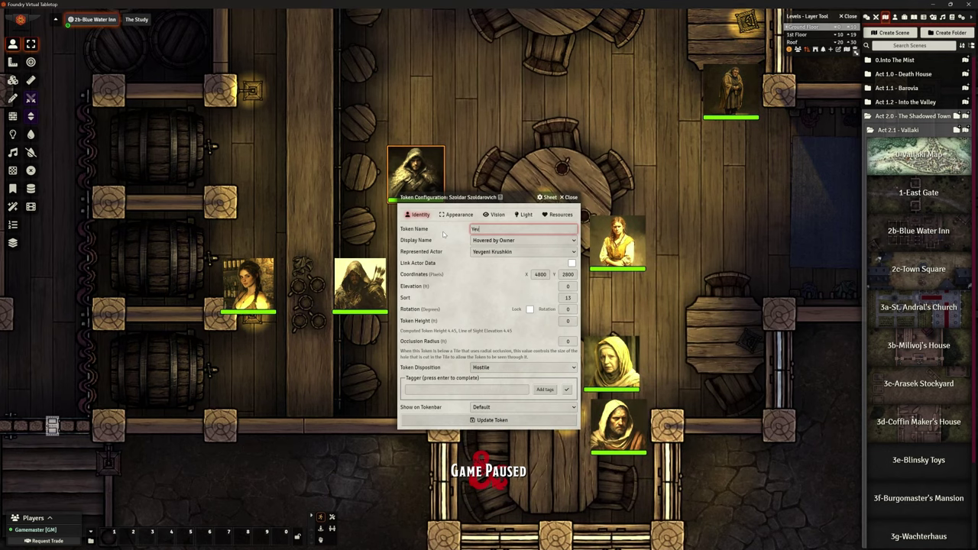
{"action": "type", "text": "geni"}
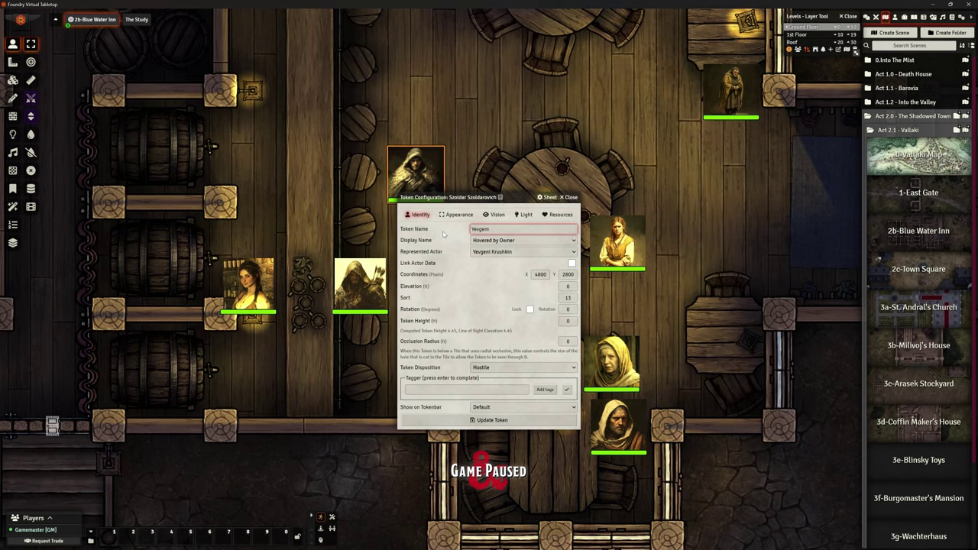
{"action": "type", "text": " Kr"}
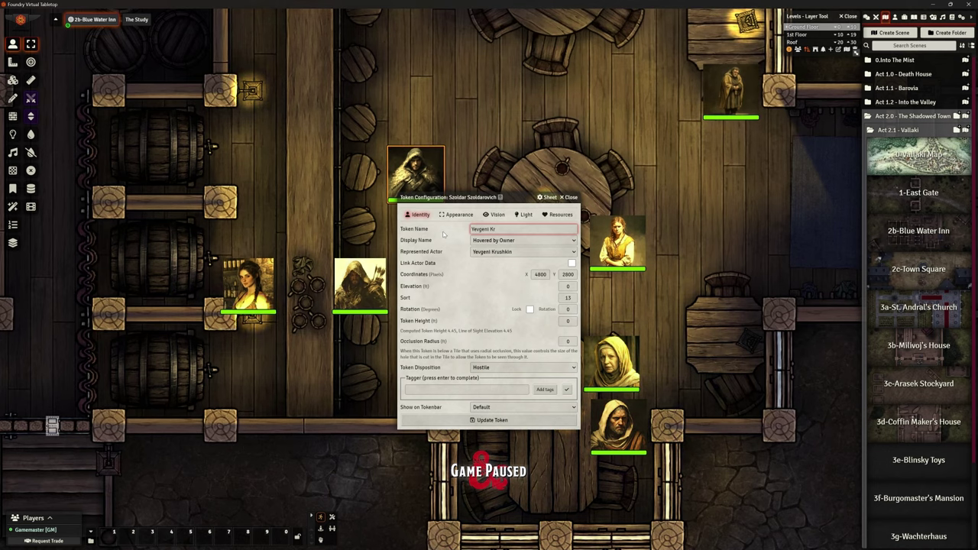
{"action": "type", "text": "ushkin"}
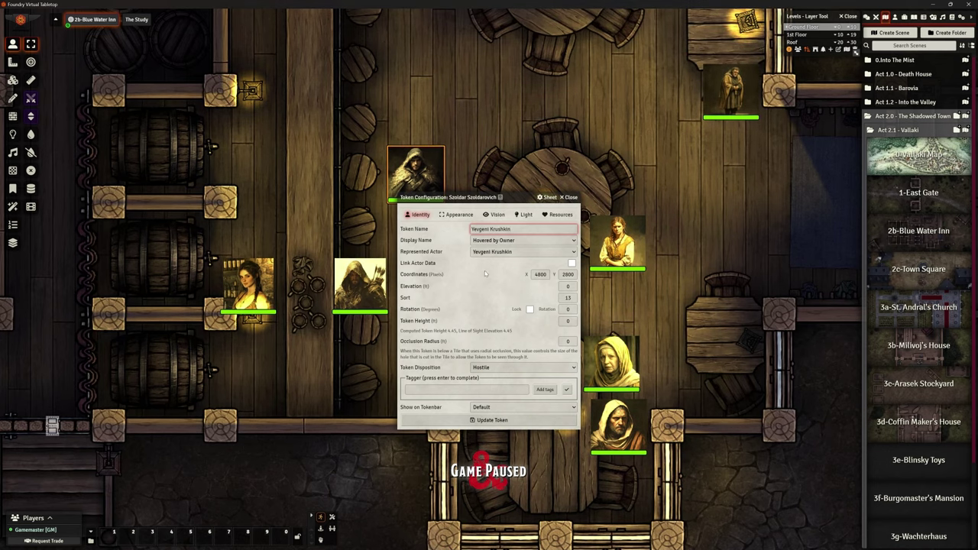
{"action": "left_click", "coordinate": [489, 419]}
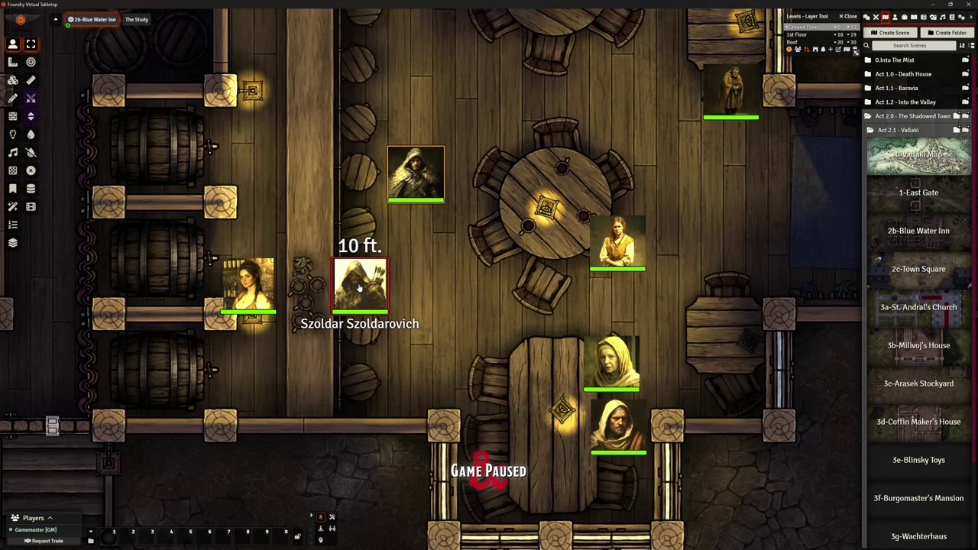
Step: View the character sheet of the hooded archer token at the bar and close it
{"action": "right_click", "coordinate": [359, 286]}
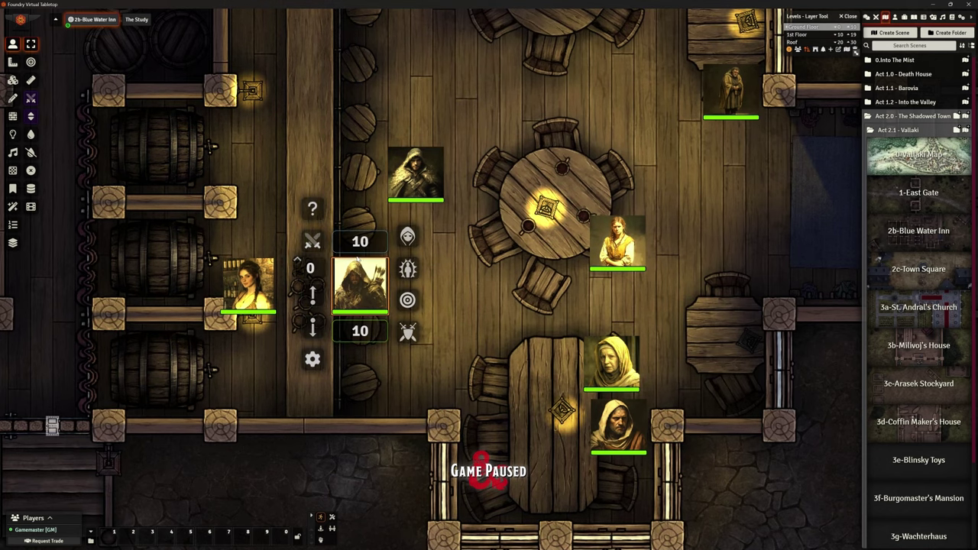
{"action": "double_click", "coordinate": [366, 279]}
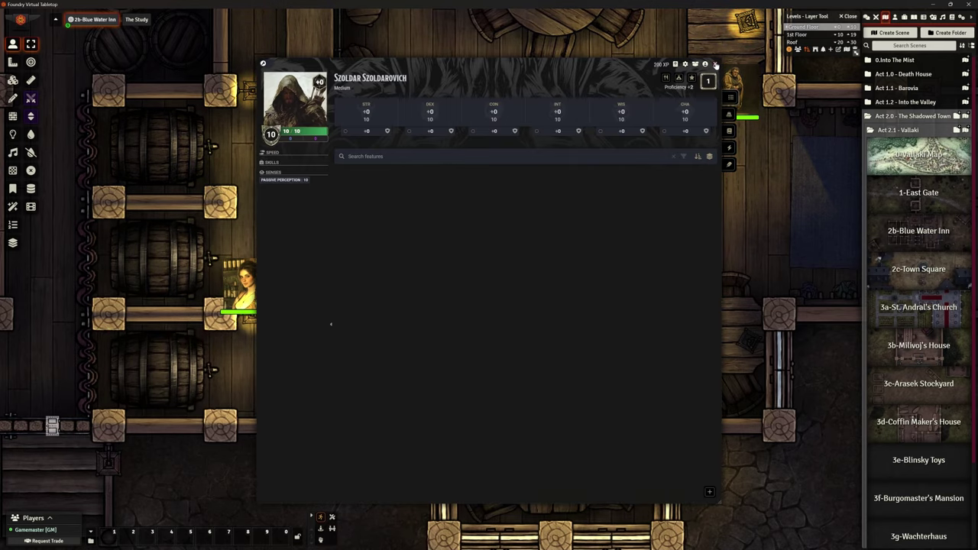
{"action": "left_click", "coordinate": [715, 64]}
Step: Replace the Szoldar Szoldarovich token at the bar with a fresh one from the Vallaki NPC actors, placed just beside the stools
{"action": "left_click", "coordinate": [895, 17]}
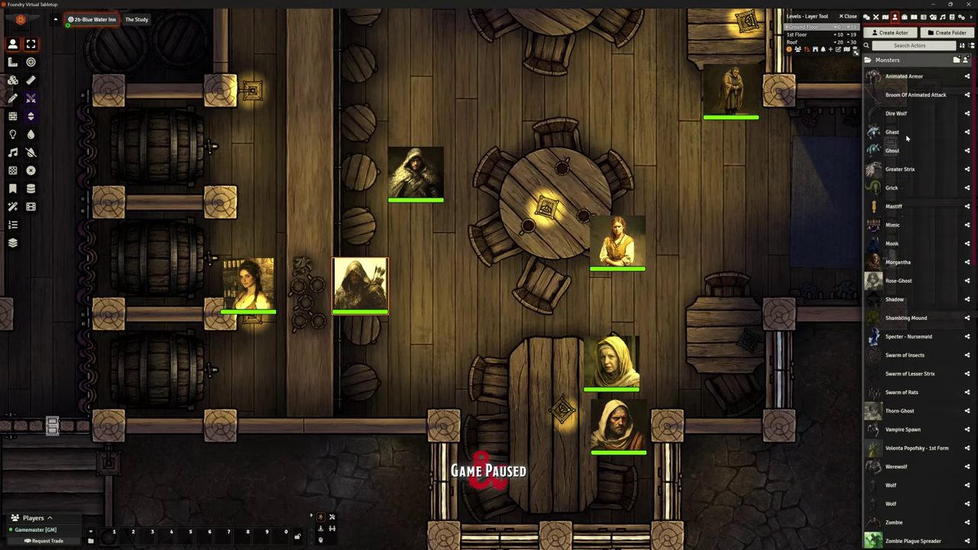
{"action": "left_click", "coordinate": [888, 59]}
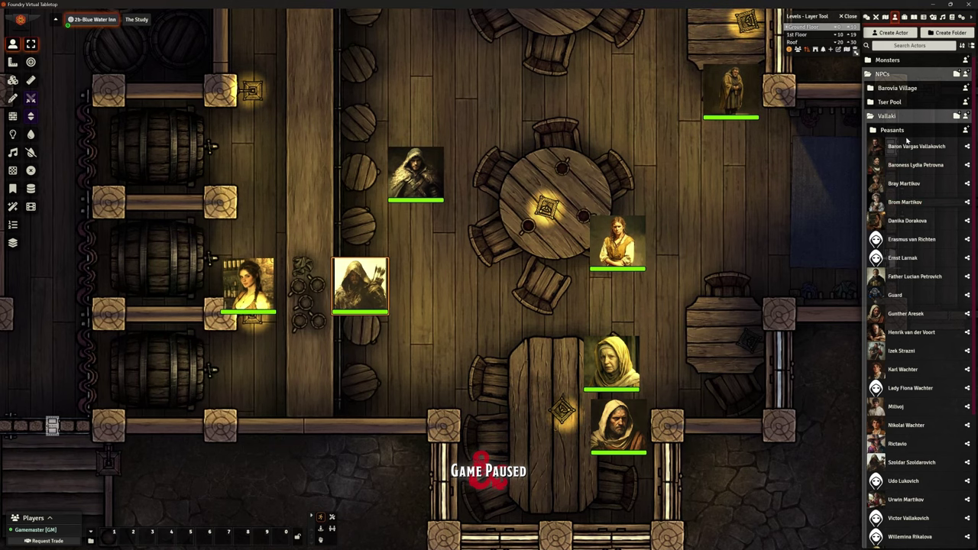
{"action": "scroll", "coordinate": [906, 160], "scroll_direction": "down", "scroll_amount": 3}
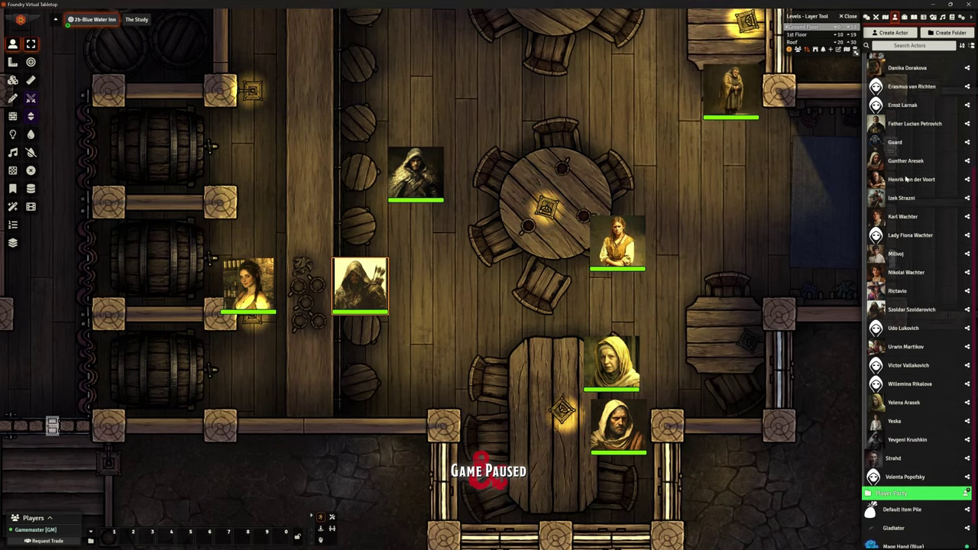
{"action": "scroll", "coordinate": [905, 183], "scroll_direction": "down", "scroll_amount": 1}
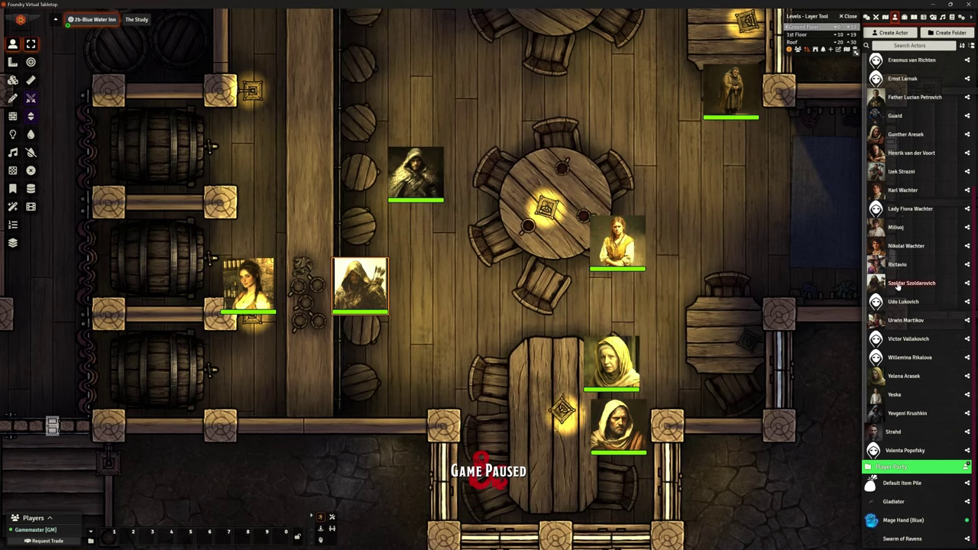
{"action": "left_click_drag", "start_coordinate": [897, 286], "coordinate": [460, 288]}
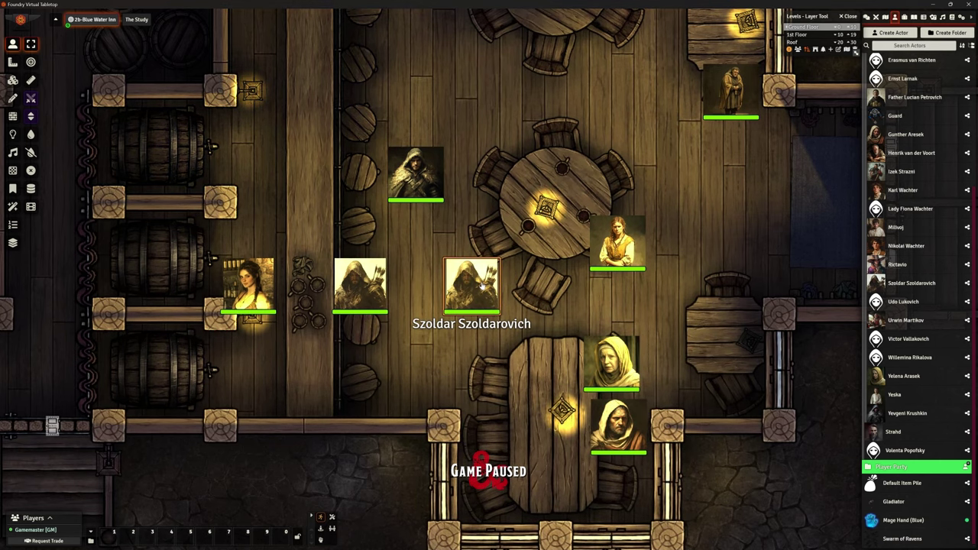
{"action": "left_click", "coordinate": [359, 284]}
{"action": "key", "text": "Delete"}
{"action": "left_click_drag", "start_coordinate": [488, 302], "coordinate": [432, 301]}
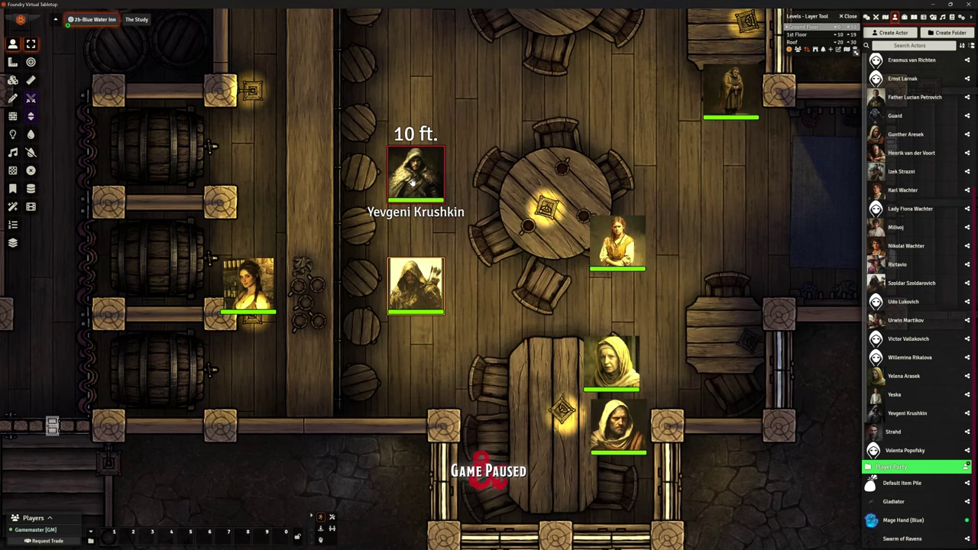
Step: Delete the renamed Yevgeni Krushkin token and place a fresh one from the Vallaki actors directly above Szoldar Szoldarovich
{"action": "left_click", "coordinate": [412, 182]}
{"action": "key", "text": "Delete"}
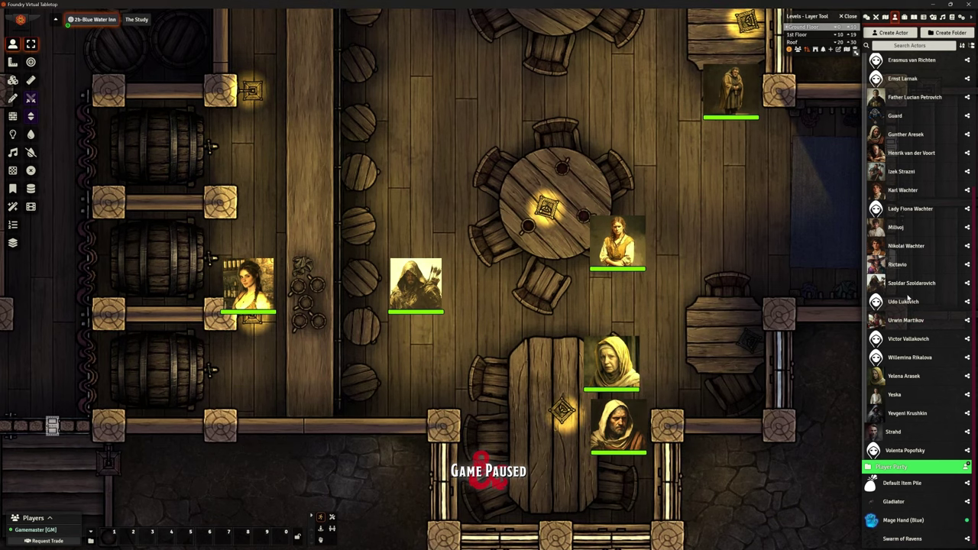
{"action": "scroll", "coordinate": [910, 304], "scroll_direction": "up", "scroll_amount": 4}
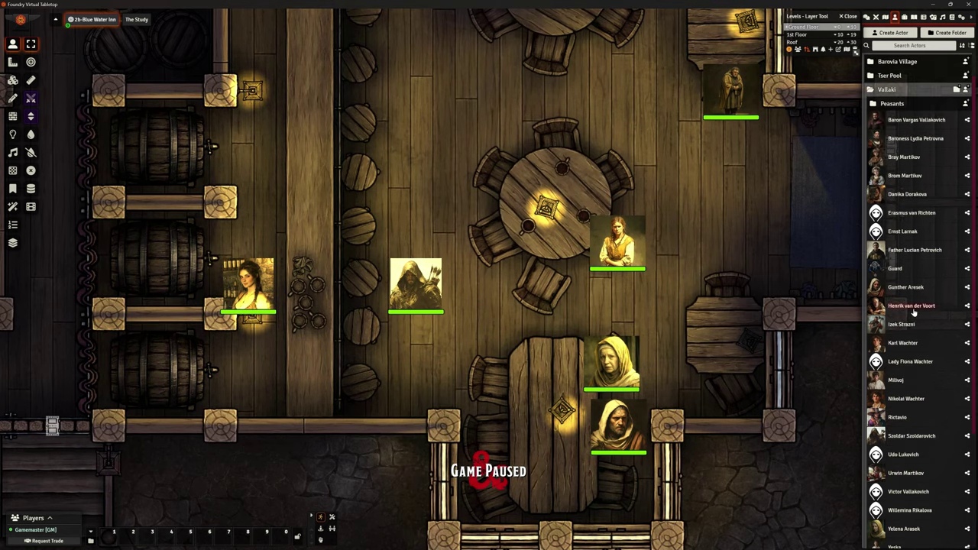
{"action": "scroll", "coordinate": [922, 380], "scroll_direction": "down", "scroll_amount": 4}
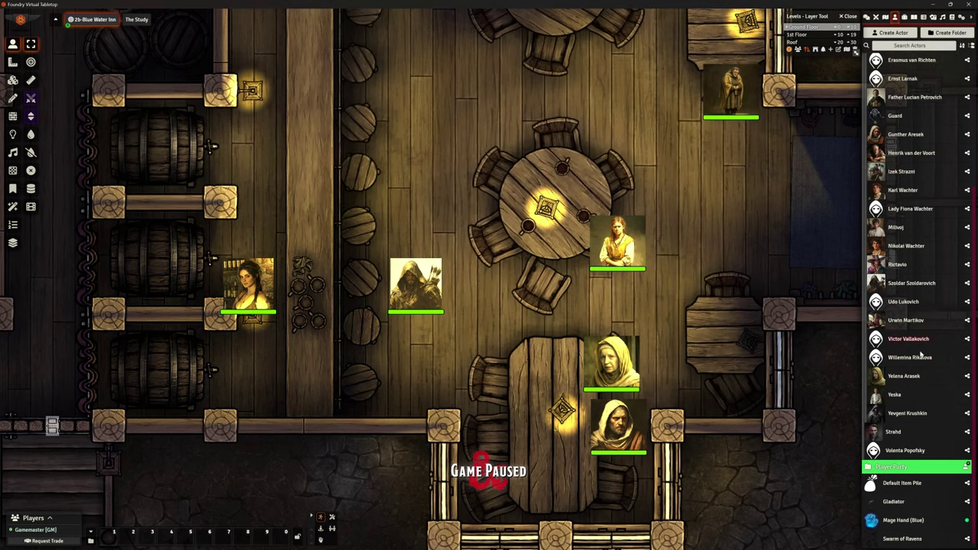
{"action": "left_click_drag", "start_coordinate": [911, 283], "coordinate": [425, 250]}
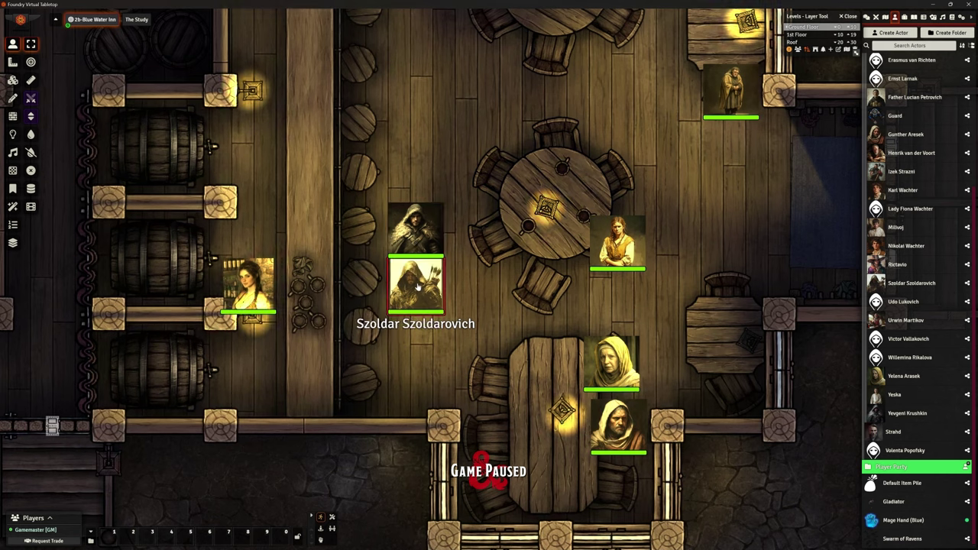
Step: Open Yevgeni Krushkin's actor sheet for editing and set the prototype token name to Yevgeni Krushkin
{"action": "right_click", "coordinate": [903, 413]}
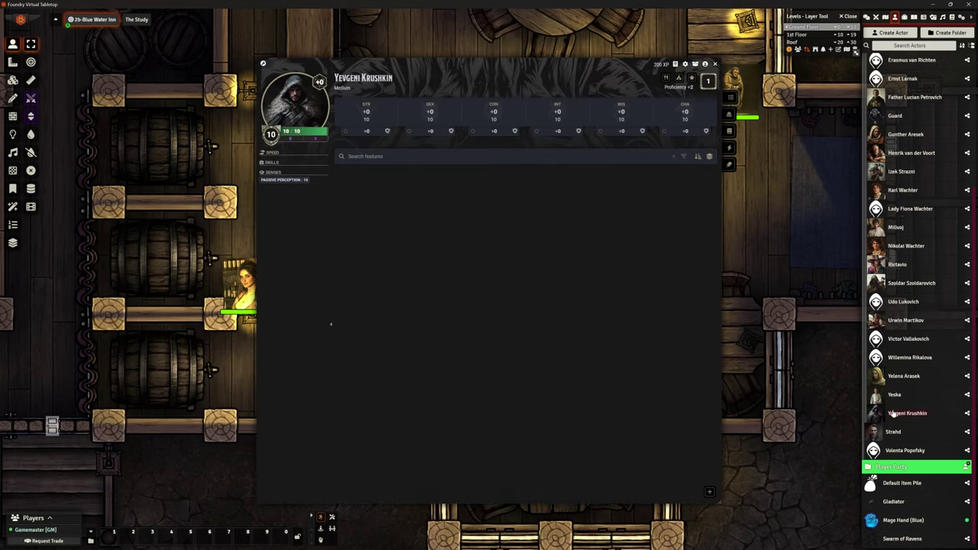
{"action": "left_click", "coordinate": [905, 413]}
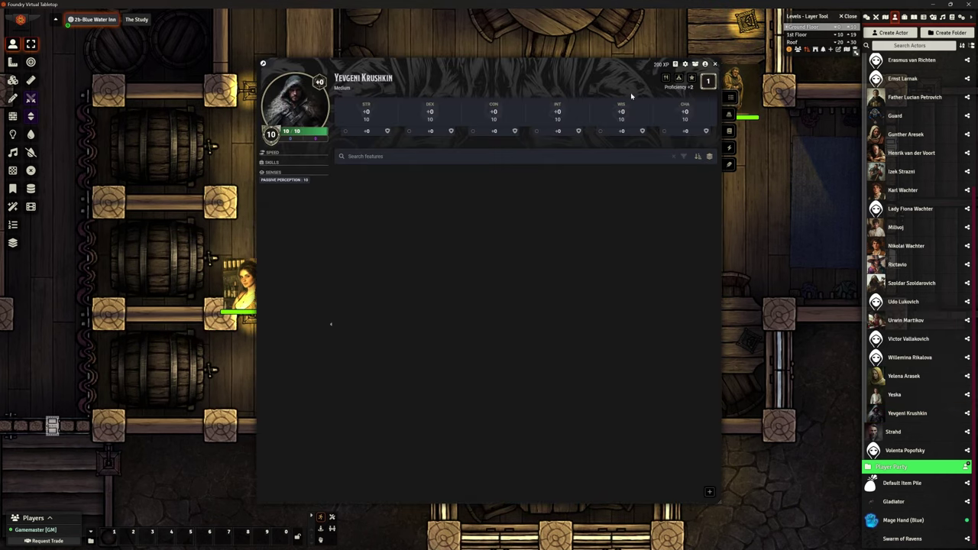
{"action": "left_click", "coordinate": [265, 63]}
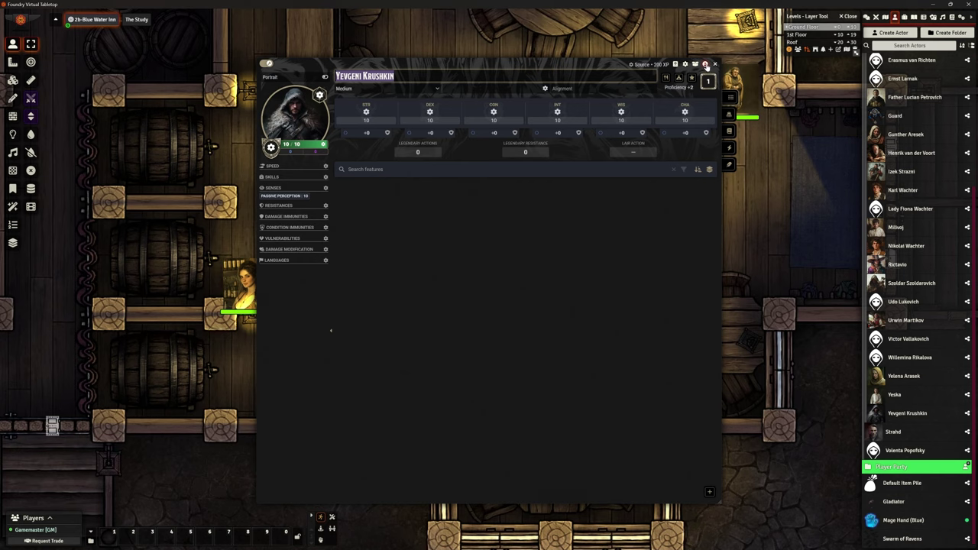
{"action": "left_click", "coordinate": [329, 130]}
{"action": "left_click_drag", "start_coordinate": [176, 91], "coordinate": [93, 101]}
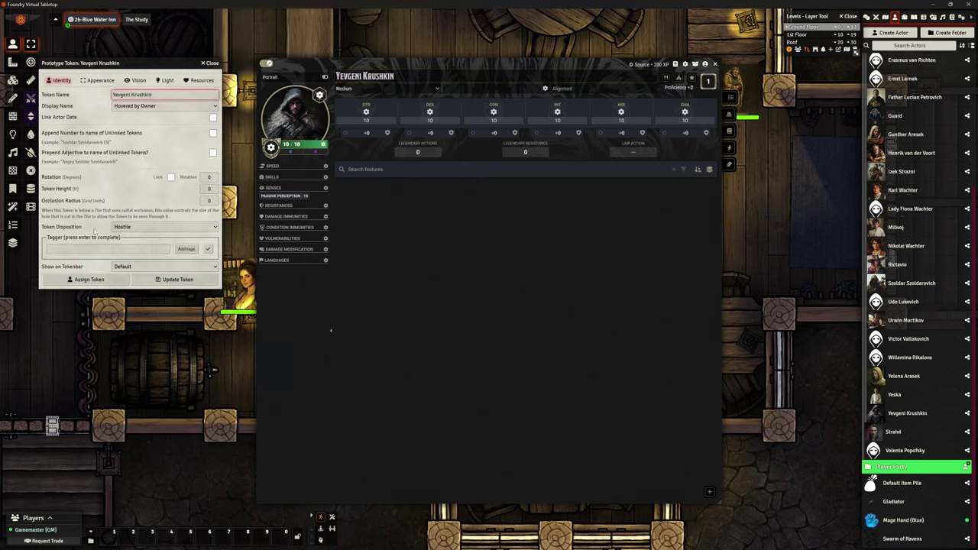
{"action": "key", "text": "Return"}
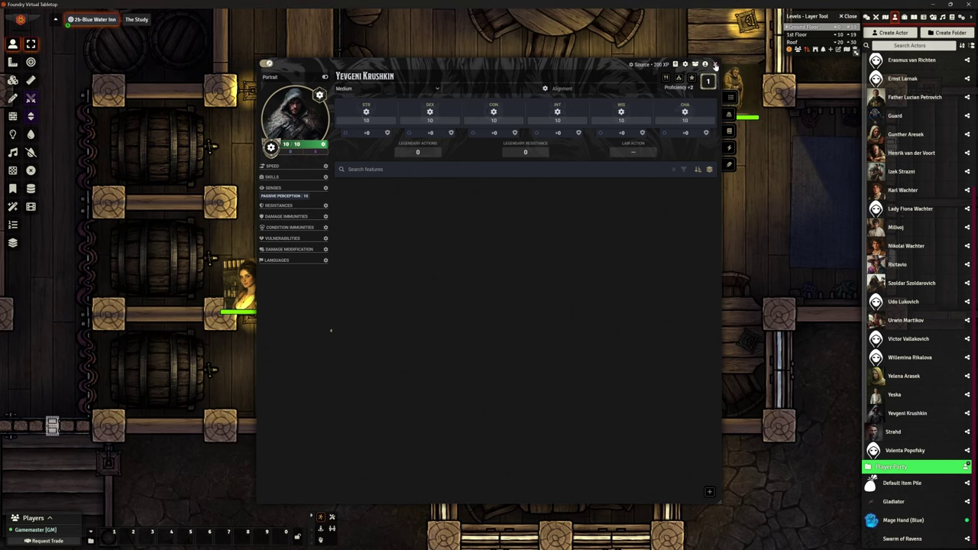
Step: Assign the placed hooded token as Yevgeni's prototype token, then set the prototype token name to Yevgeni Krushkin again and update it
{"action": "left_click_drag", "start_coordinate": [715, 66], "coordinate": [971, 54]}
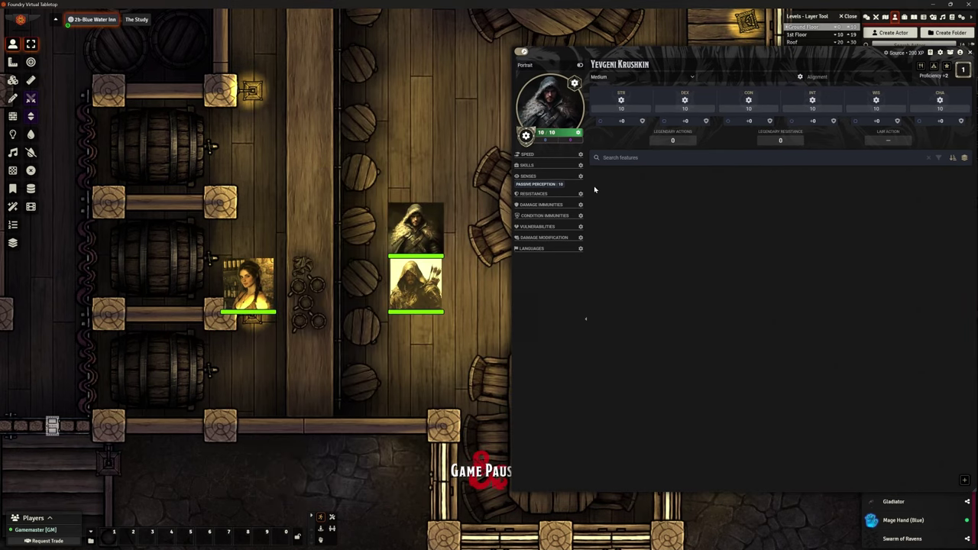
{"action": "double_click", "coordinate": [428, 225]}
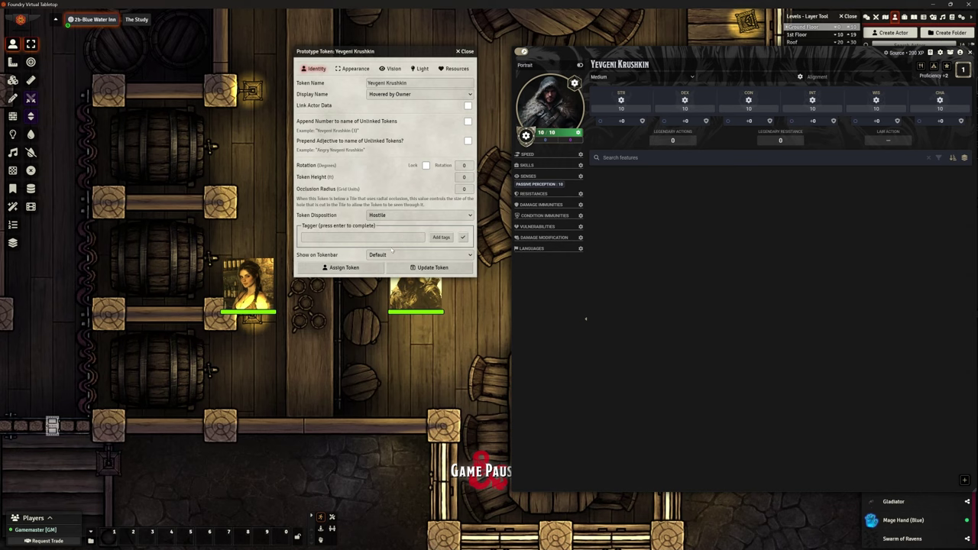
{"action": "left_click", "coordinate": [467, 52]}
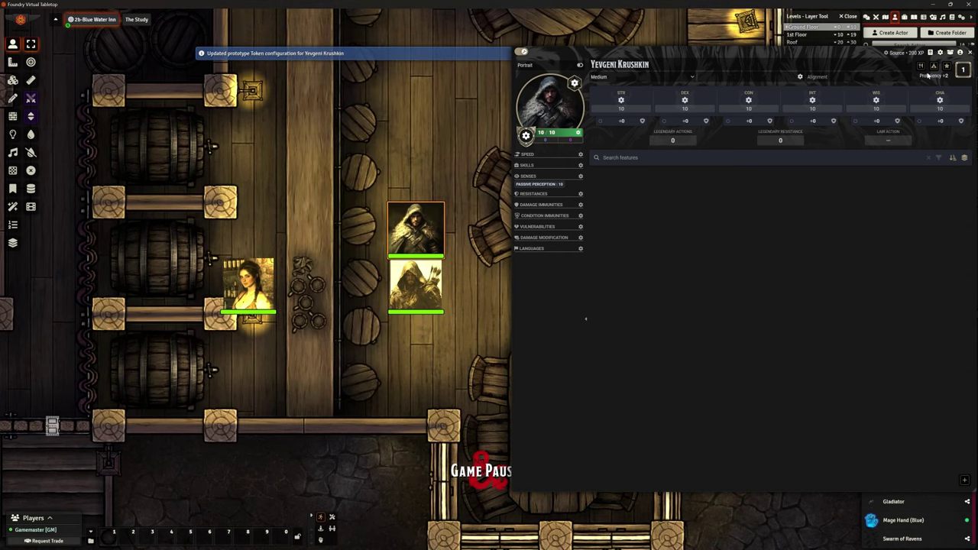
{"action": "left_click", "coordinate": [961, 52]}
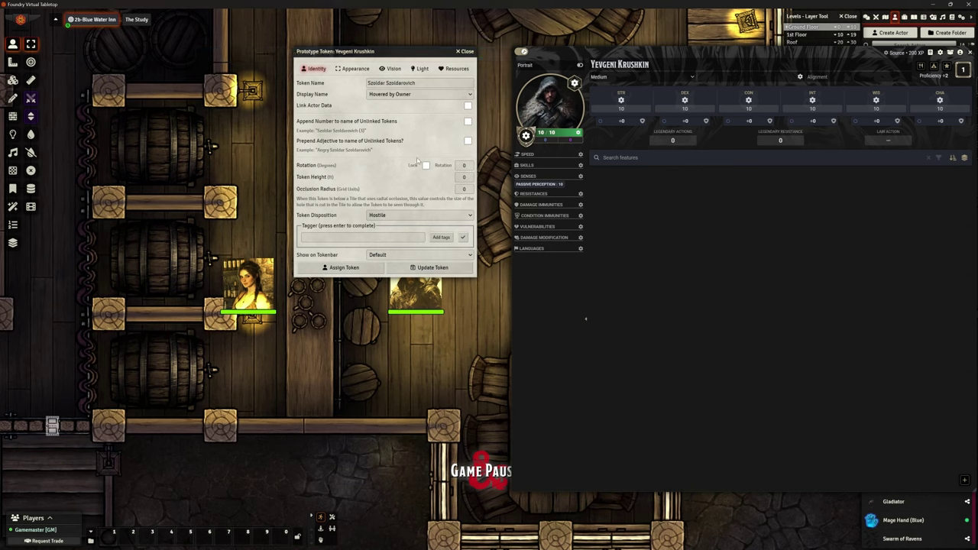
{"action": "type", "text": "Yevgeni Krushkin"}
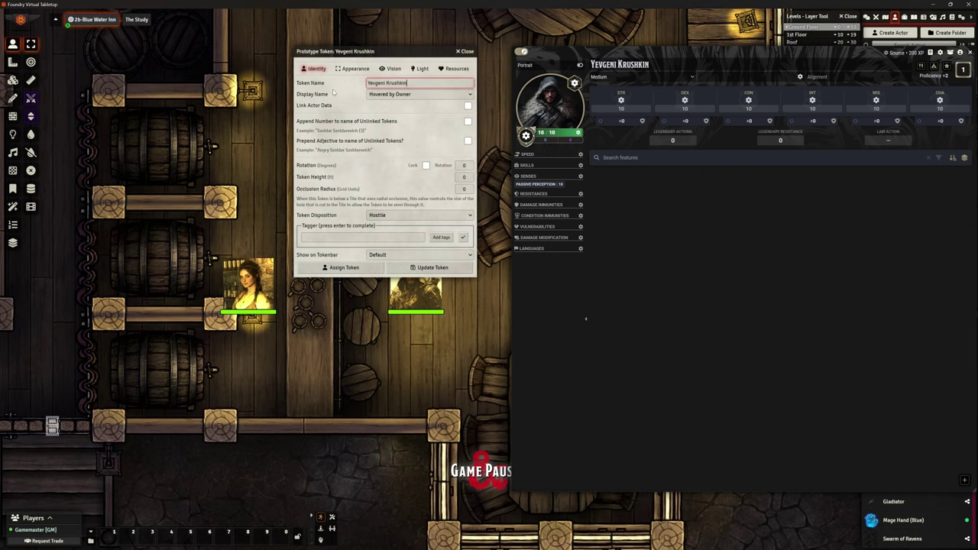
{"action": "left_click", "coordinate": [427, 268]}
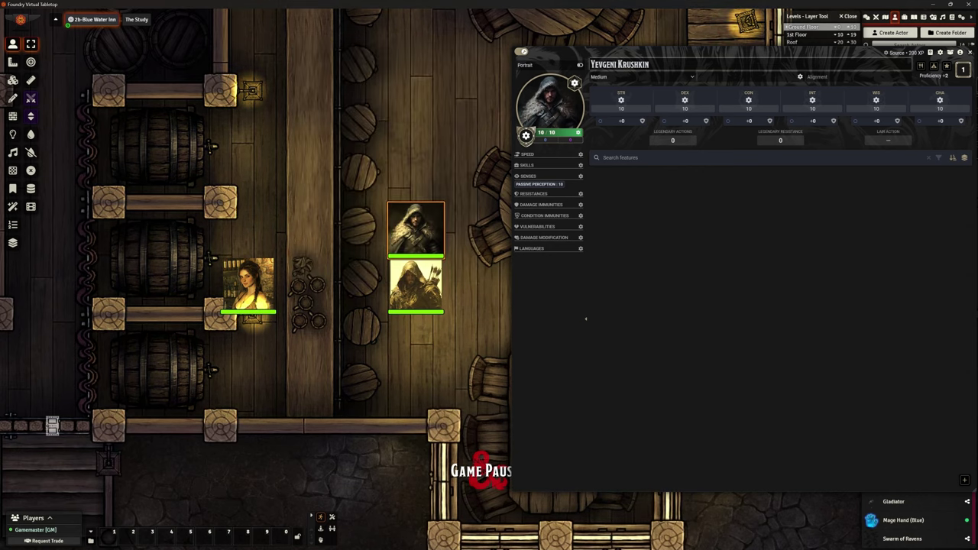
Step: Close the actor sheet and replace the misnamed token above Szoldar with a new Yevgeni Krushkin token from the actor list
{"action": "left_click", "coordinate": [969, 52]}
{"action": "left_click", "coordinate": [415, 228]}
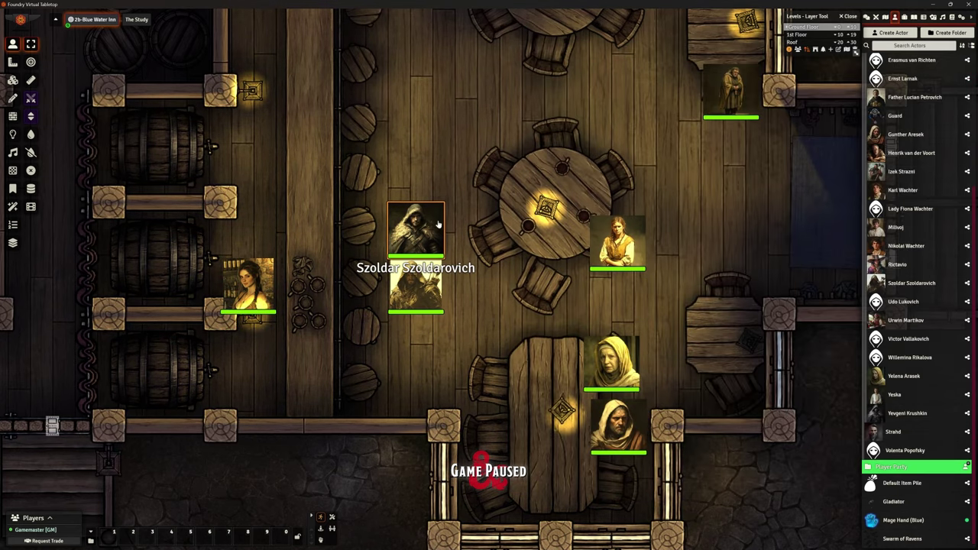
{"action": "key", "text": "Delete"}
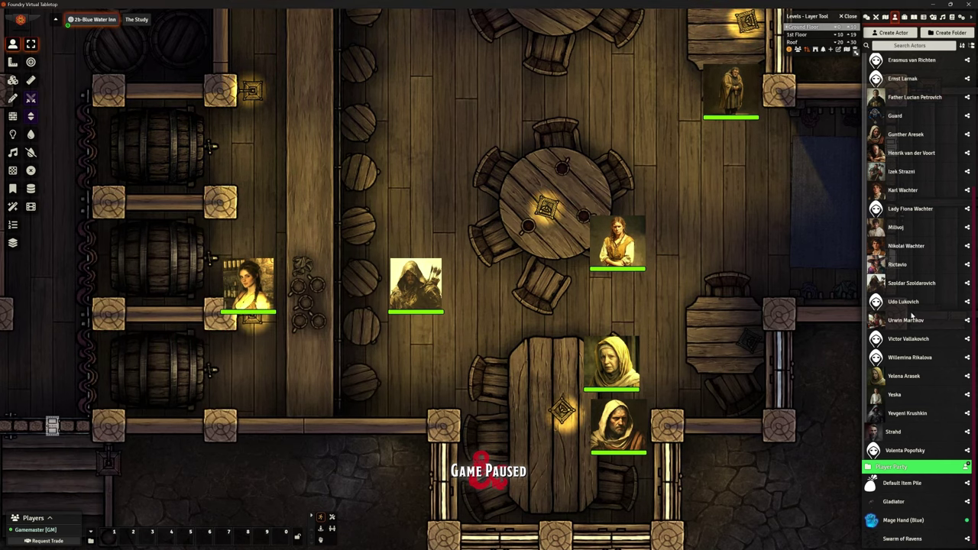
{"action": "left_click_drag", "start_coordinate": [907, 415], "coordinate": [418, 233]}
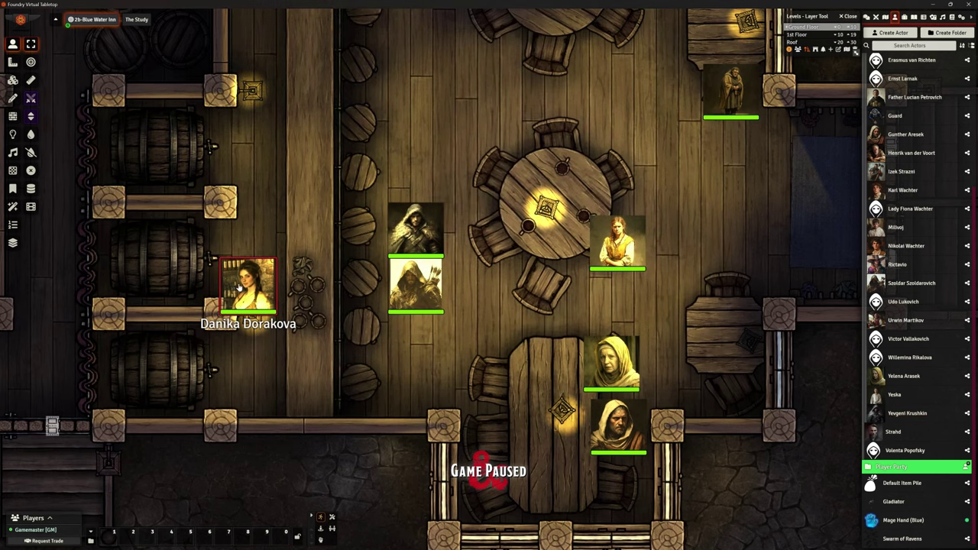
{"action": "scroll", "coordinate": [623, 258], "scroll_direction": "down", "scroll_amount": 2}
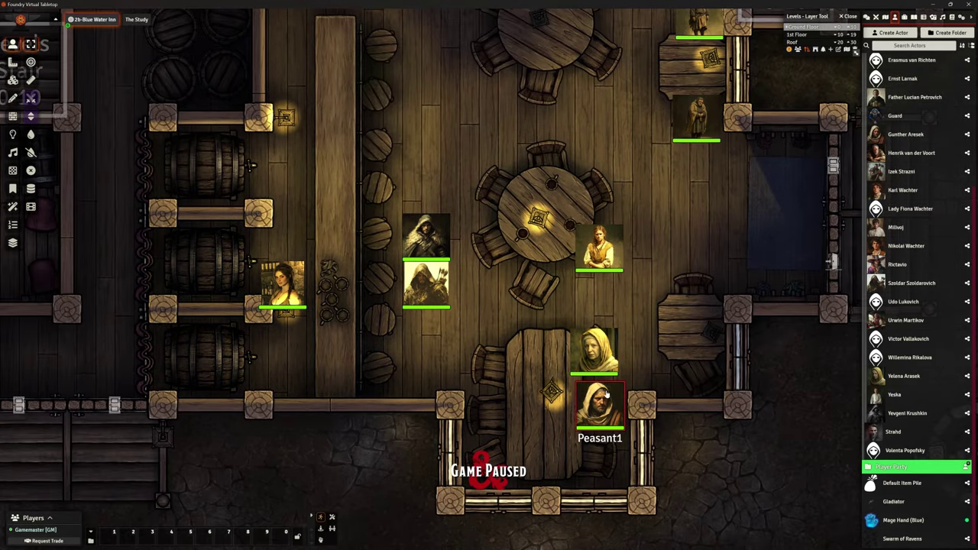
Step: Examine the NPC tokens around the Blue Water Inn's ground floor, including Rictavio's table, Urwin Martikov and the bar area
{"action": "left_click_drag", "start_coordinate": [618, 156], "coordinate": [579, 400]}
{"action": "left_click_drag", "start_coordinate": [574, 183], "coordinate": [627, 365]}
{"action": "scroll", "coordinate": [598, 175], "scroll_direction": "up", "scroll_amount": 2}
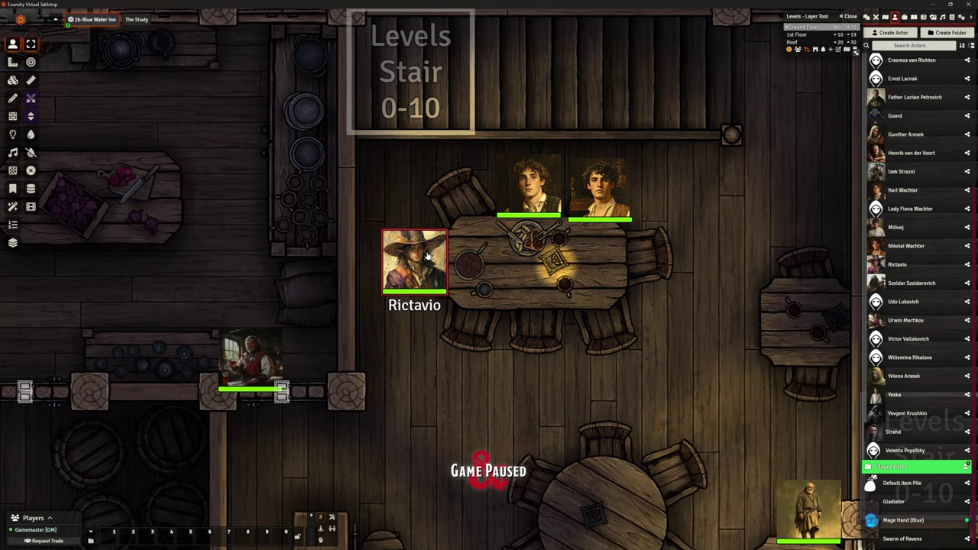
{"action": "scroll", "coordinate": [418, 337], "scroll_direction": "down", "scroll_amount": 3}
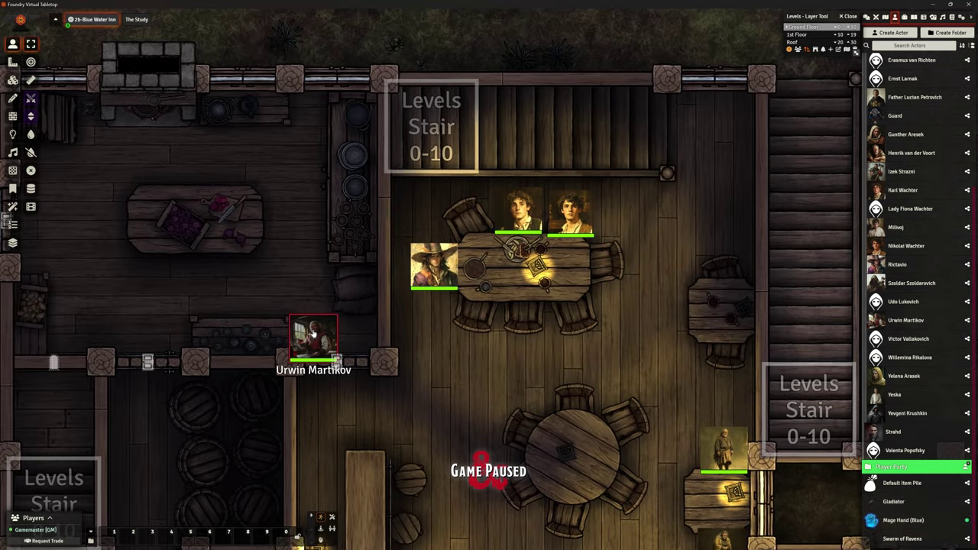
{"action": "scroll", "coordinate": [311, 334], "scroll_direction": "down", "scroll_amount": 2}
{"action": "key", "text": "Down"}
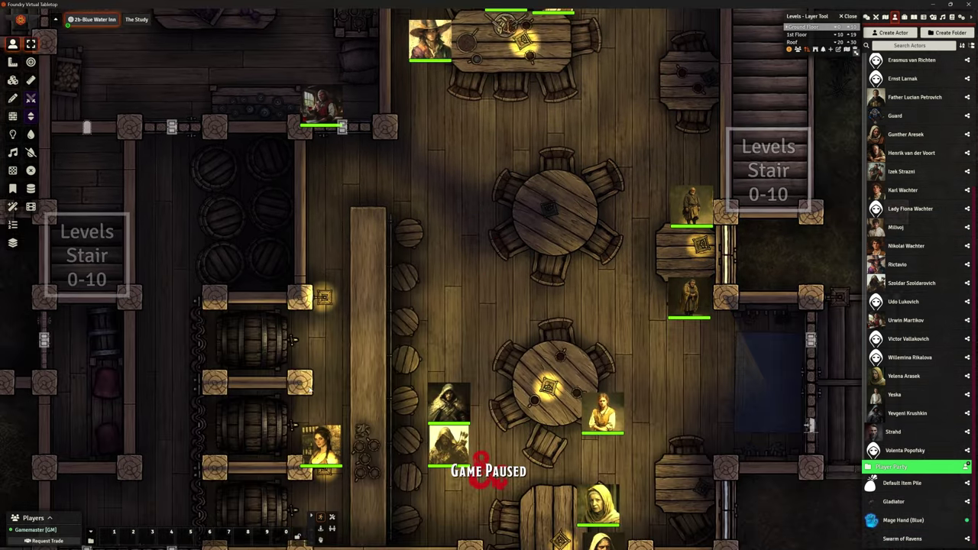
Step: Show the inn's 1st Floor level to inspect the two tokens in the small bedroom, and return to the Ground Floor
{"action": "left_click", "coordinate": [800, 35]}
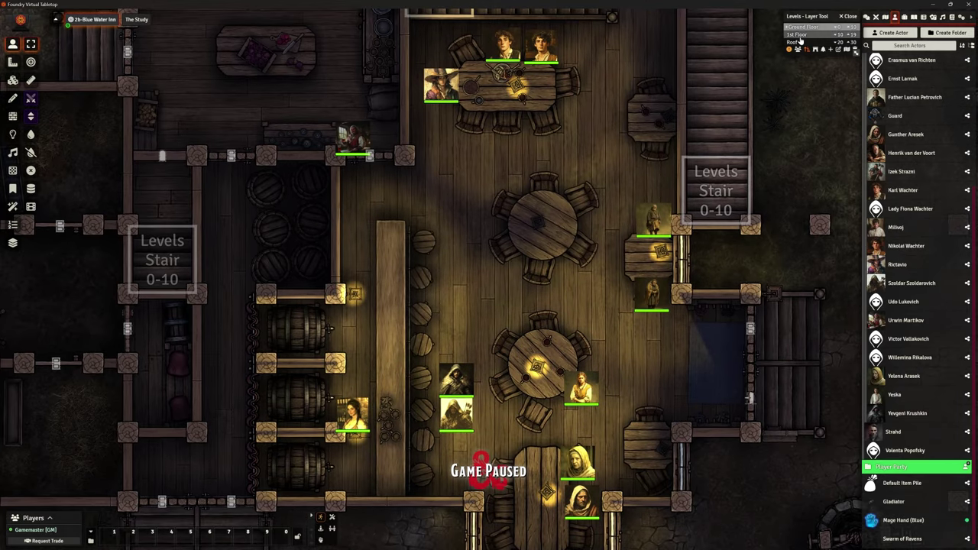
{"action": "left_click", "coordinate": [800, 35]}
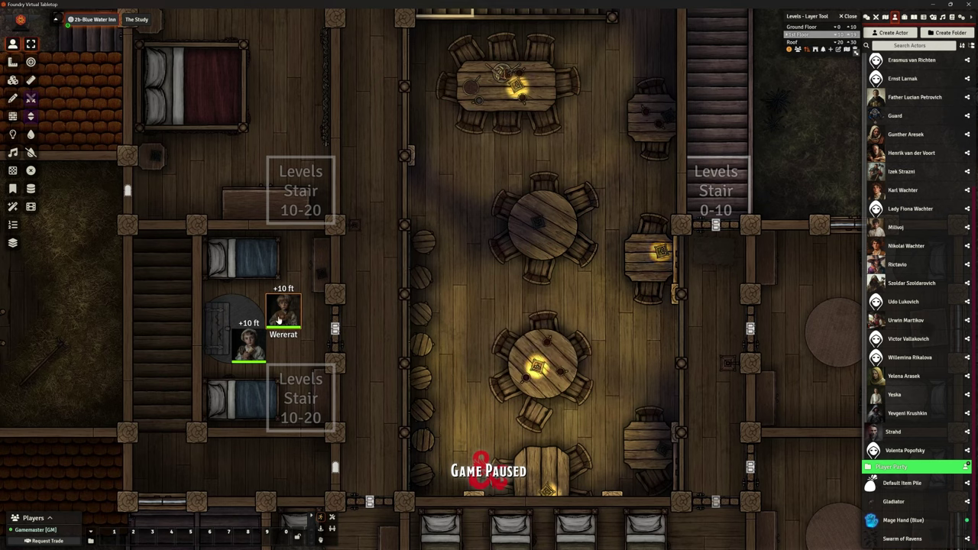
{"action": "left_click", "coordinate": [250, 347]}
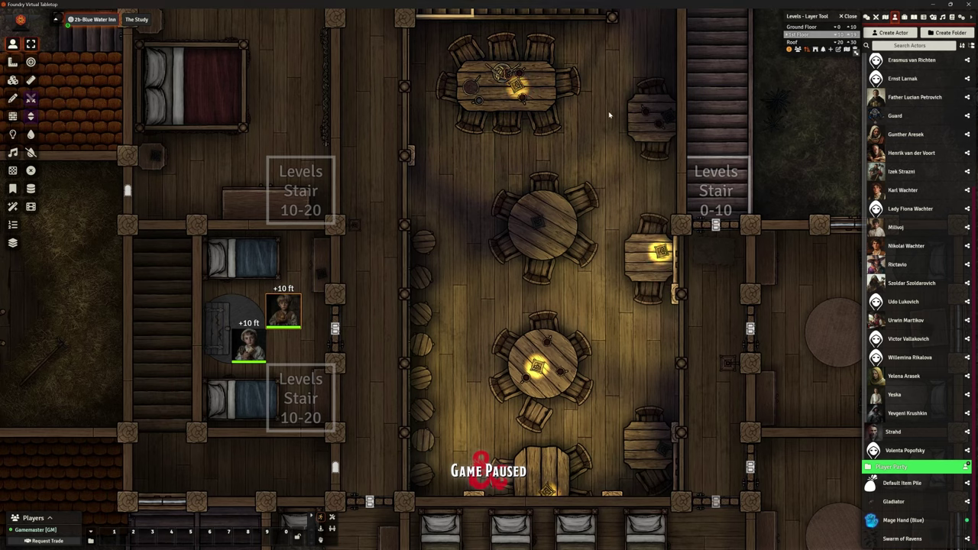
{"action": "left_click", "coordinate": [806, 28]}
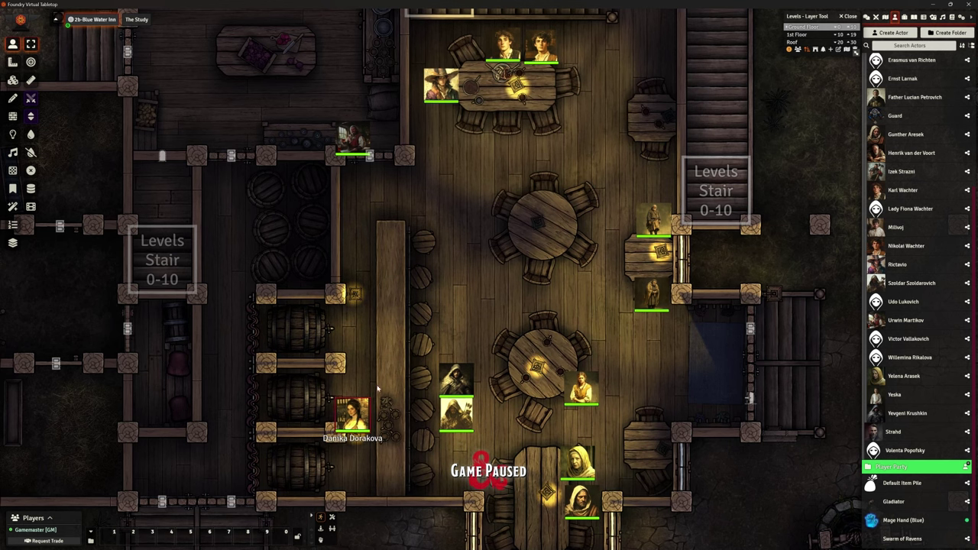
Step: Open Urwin Martikov's actor sheet from his token, review its inventory, spells and features pages, and close it
{"action": "left_click_drag", "start_coordinate": [525, 160], "coordinate": [482, 286]}
{"action": "scroll", "coordinate": [468, 268], "scroll_direction": "up", "scroll_amount": 6}
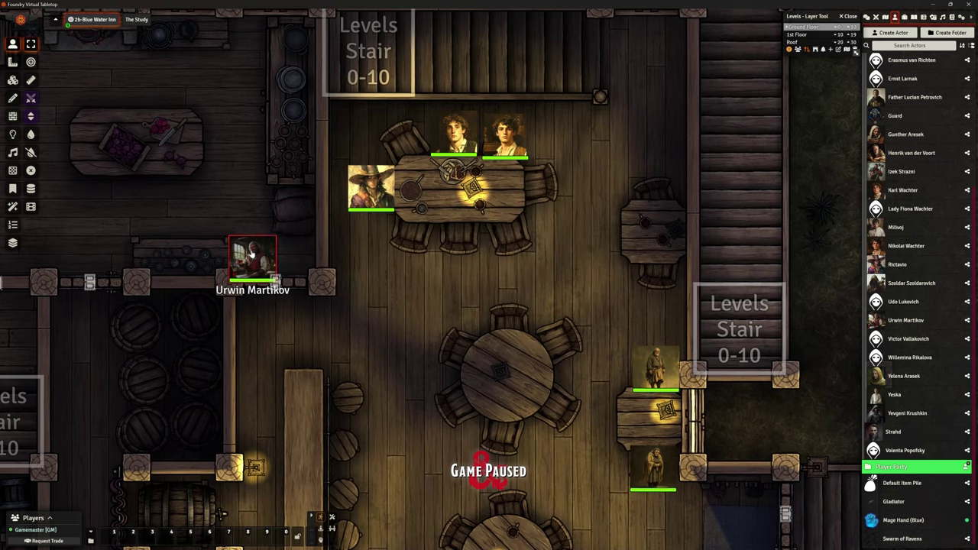
{"action": "double_click", "coordinate": [254, 255]}
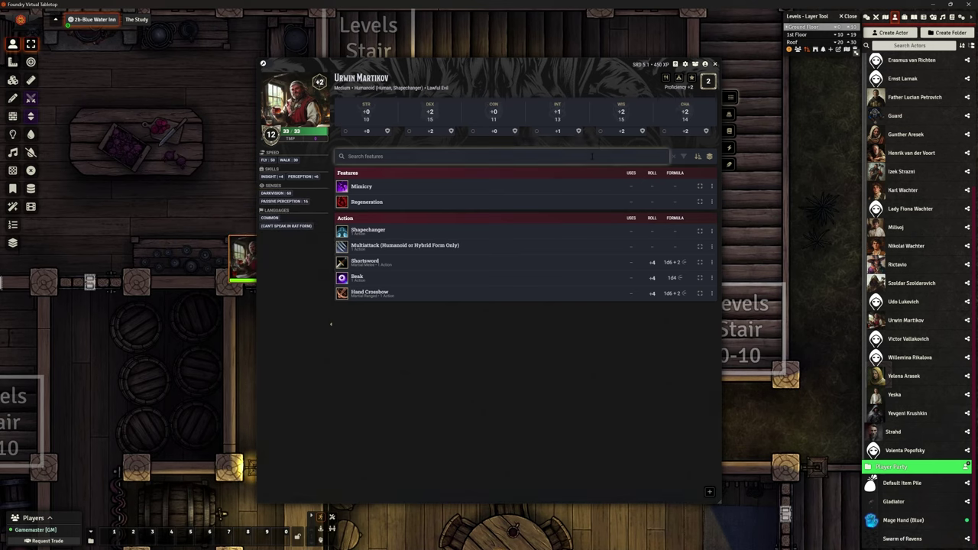
{"action": "left_click", "coordinate": [729, 115]}
{"action": "left_click", "coordinate": [730, 131]}
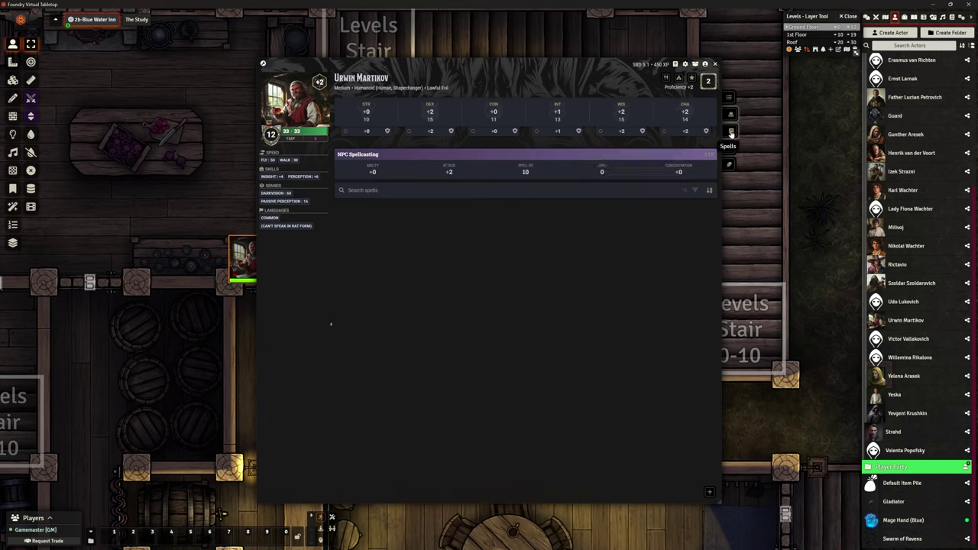
{"action": "left_click", "coordinate": [729, 99]}
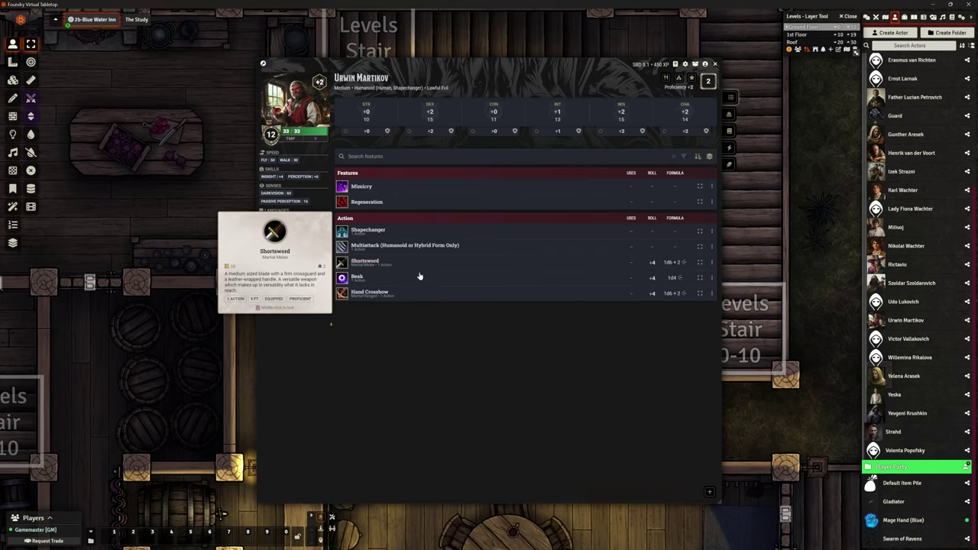
{"action": "mouse_move", "coordinate": [389, 294]}
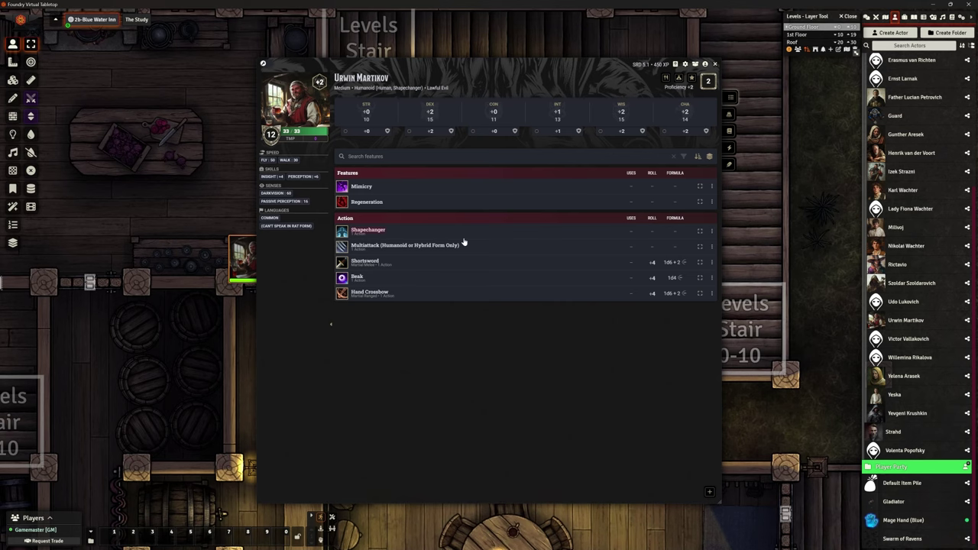
{"action": "left_click", "coordinate": [712, 61]}
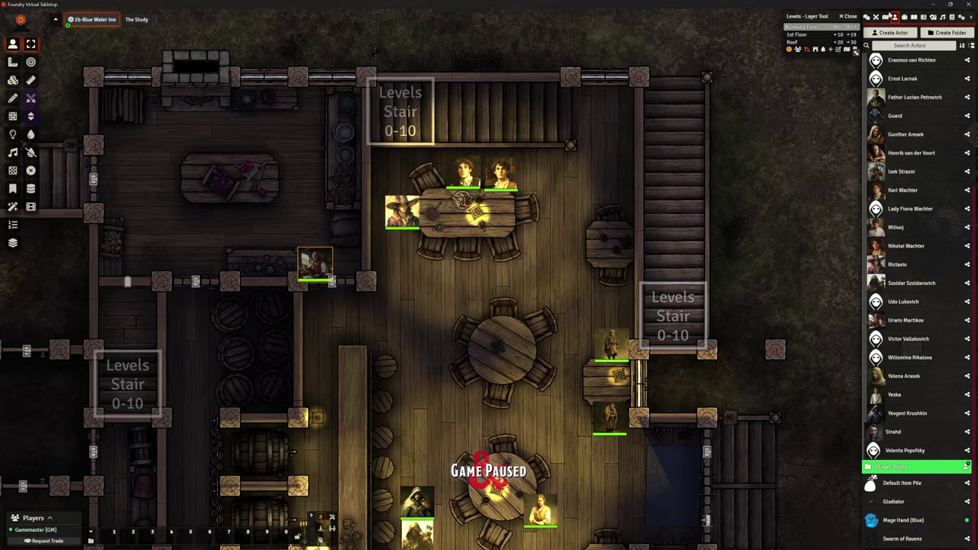
Step: Activate the 2c-Town Square scene from the Act 2.1 - Vallaki folder
{"action": "left_click", "coordinate": [885, 16]}
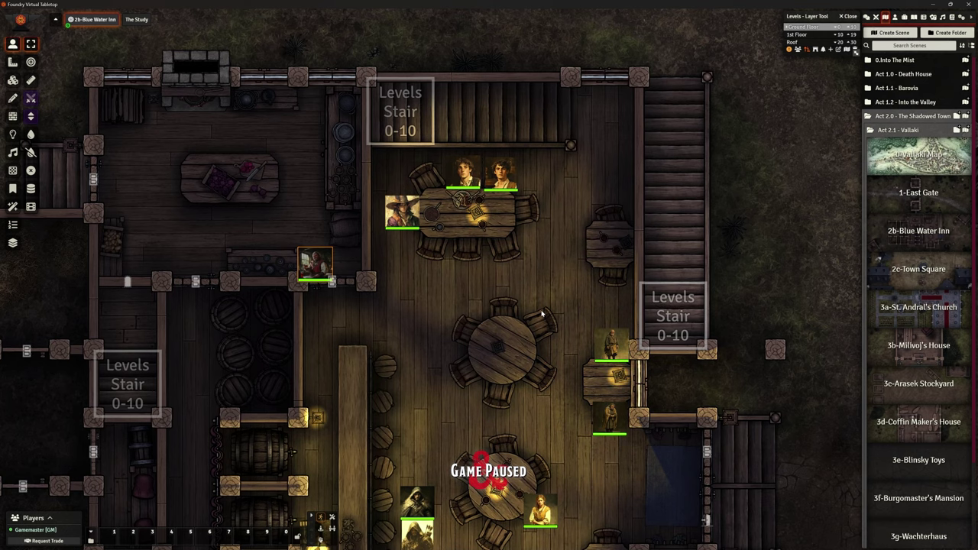
{"action": "scroll", "coordinate": [553, 285], "scroll_direction": "down", "scroll_amount": 2}
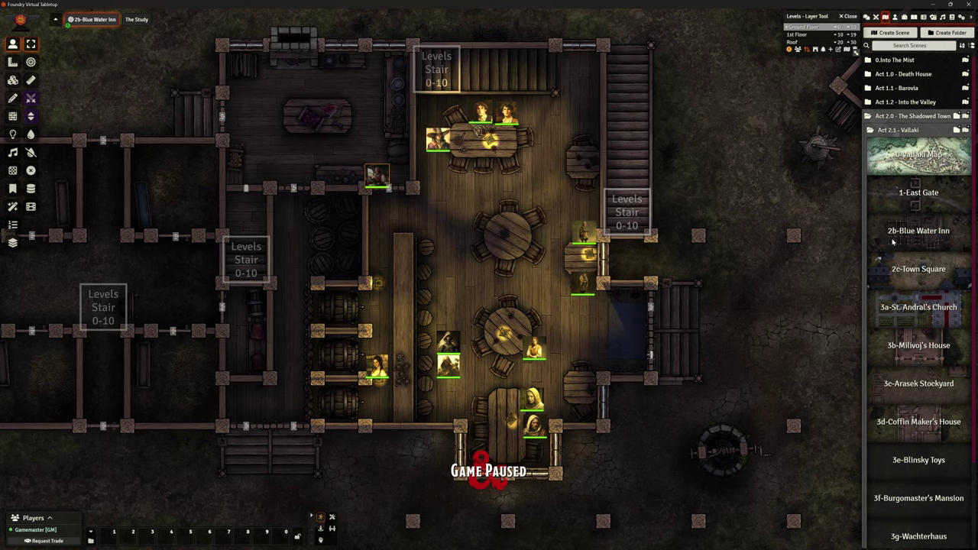
{"action": "right_click", "coordinate": [875, 272]}
{"action": "left_click", "coordinate": [884, 308]}
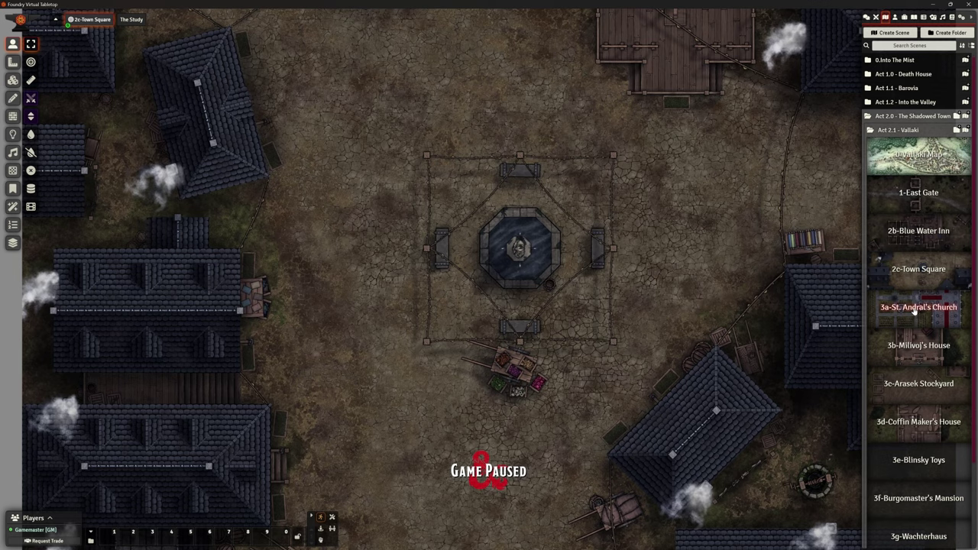
Step: Activate the 3a-St. Andral's Church scene and display its Ground level beneath the roof
{"action": "right_click", "coordinate": [914, 310]}
{"action": "left_click", "coordinate": [886, 348]}
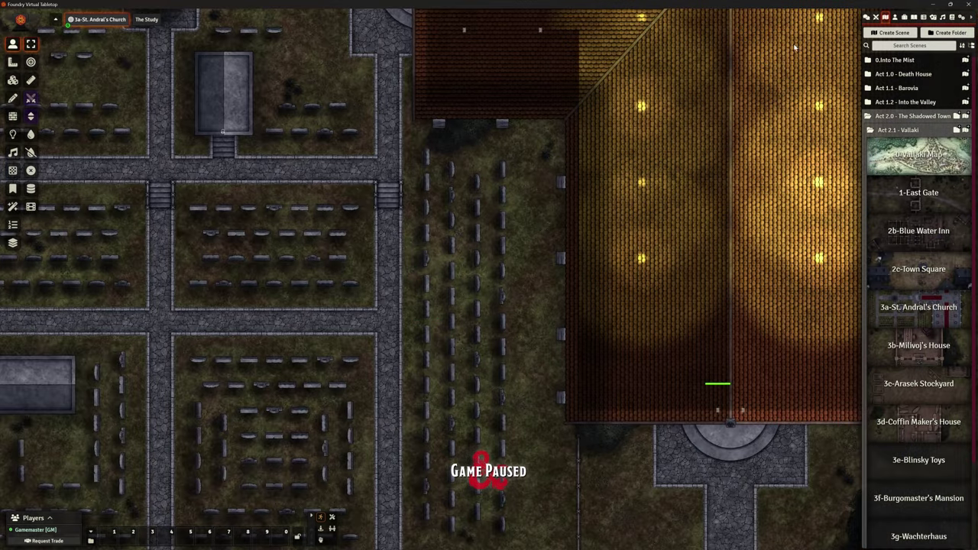
{"action": "left_click", "coordinate": [12, 80]}
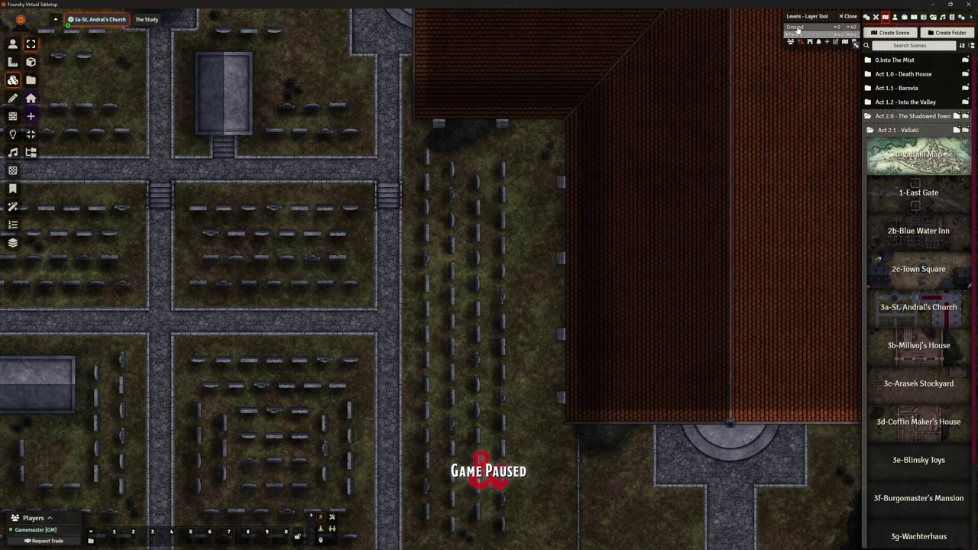
{"action": "left_click", "coordinate": [796, 29]}
Step: Examine the church interior and its tokens from the altar down the nave to the front entrance
{"action": "left_click_drag", "start_coordinate": [753, 95], "coordinate": [566, 298]}
{"action": "scroll", "coordinate": [566, 298], "scroll_direction": "up", "scroll_amount": 5}
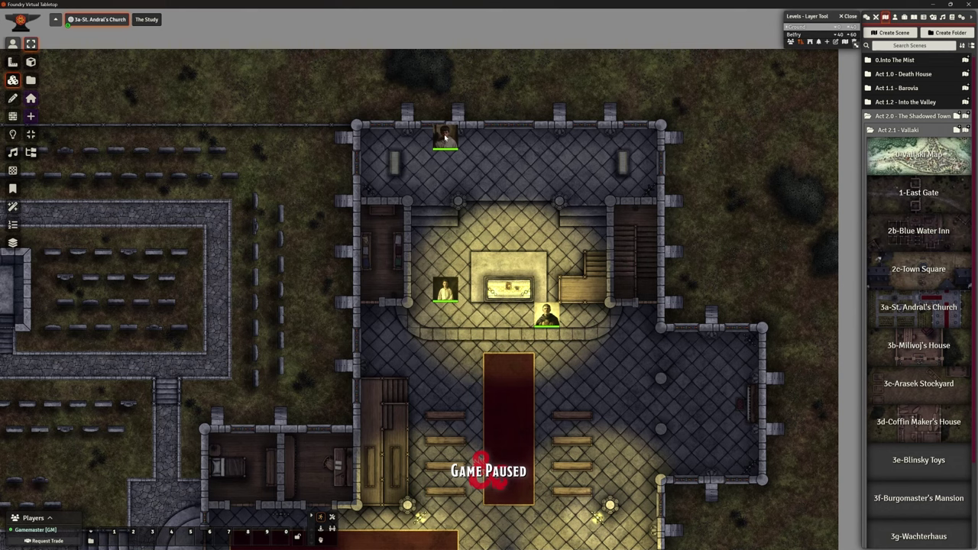
{"action": "key", "text": "Down"}
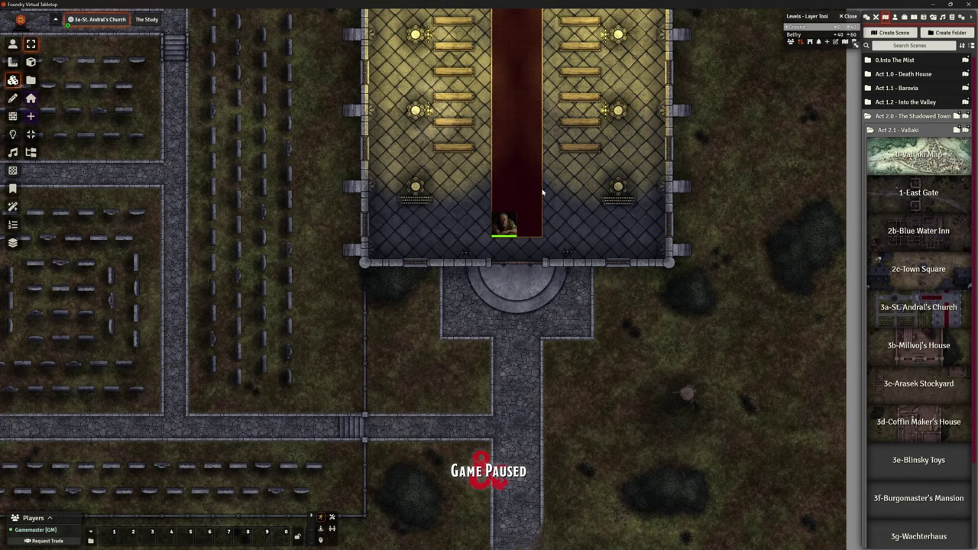
{"action": "scroll", "coordinate": [532, 146], "scroll_direction": "down", "scroll_amount": 2}
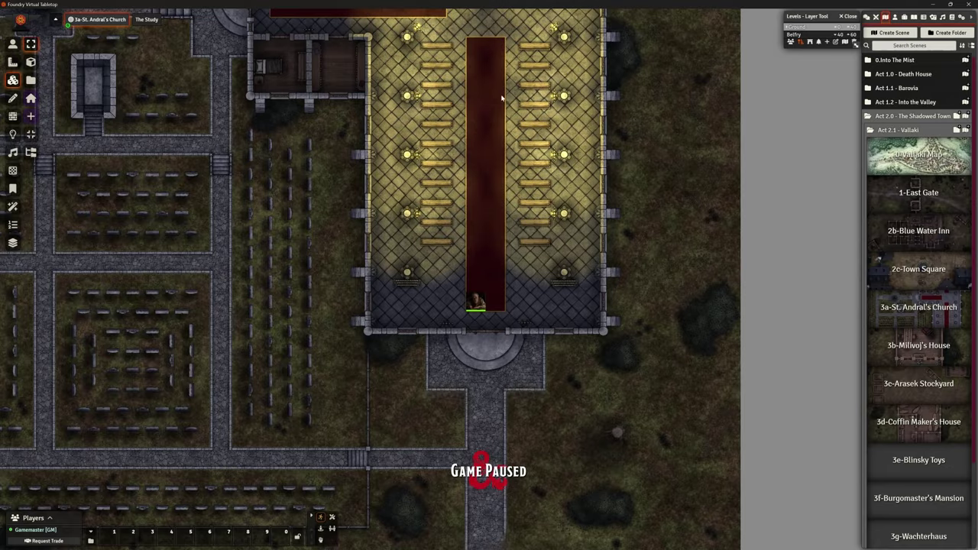
{"action": "left_click_drag", "start_coordinate": [501, 98], "coordinate": [508, 186]}
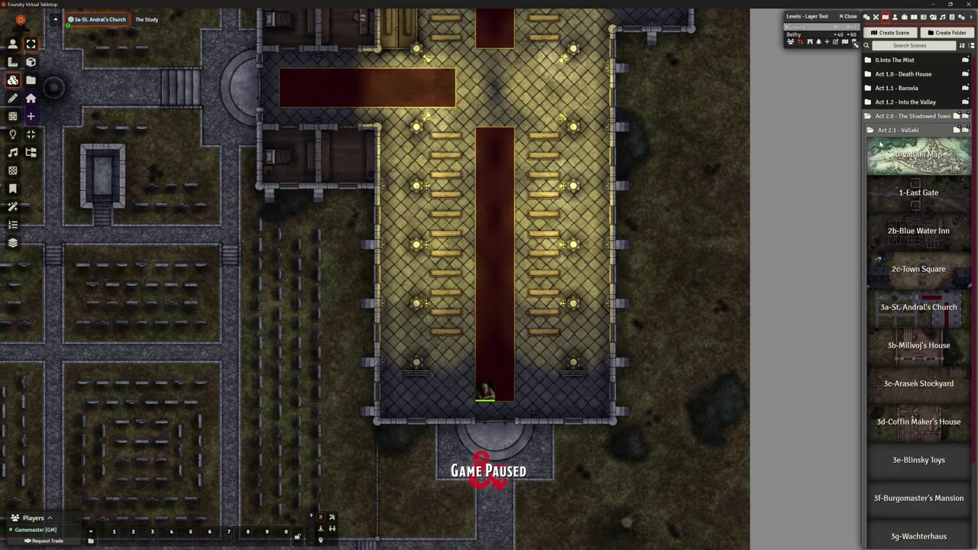
Step: Activate the 3b-Milivoj's House scene, look over the single-room interior, and switch to the token controls
{"action": "right_click", "coordinate": [884, 346]}
{"action": "left_click", "coordinate": [887, 385]}
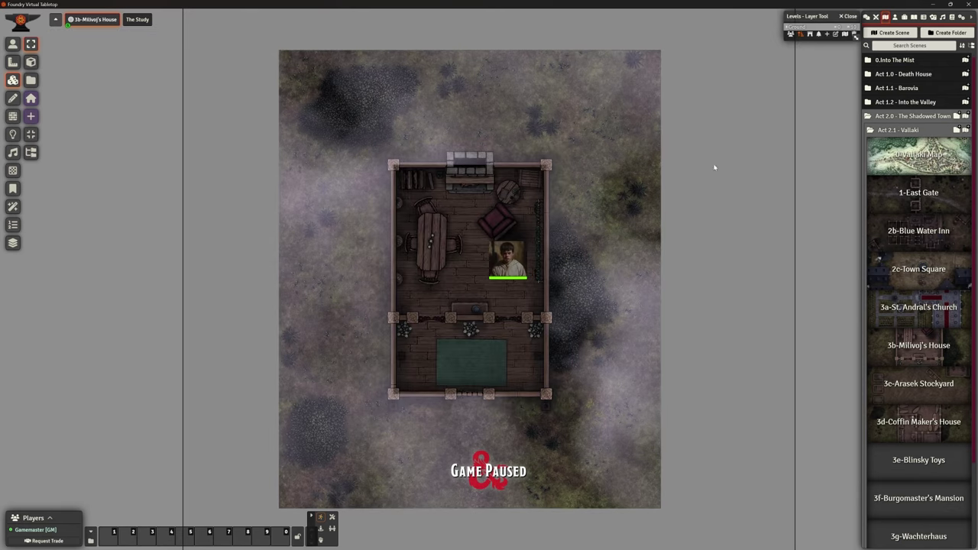
{"action": "scroll", "coordinate": [629, 265], "scroll_direction": "up", "scroll_amount": 2}
{"action": "scroll", "coordinate": [627, 267], "scroll_direction": "up", "scroll_amount": 1}
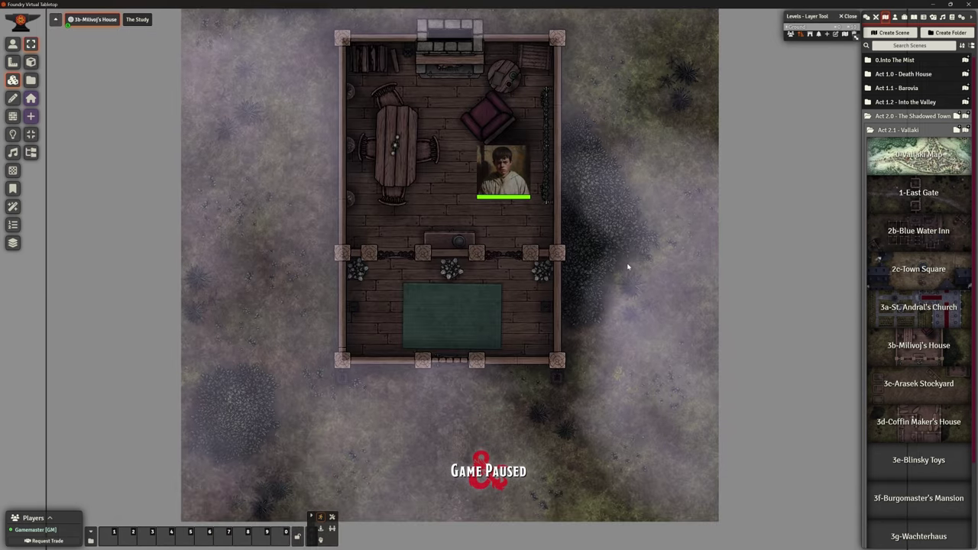
{"action": "left_click_drag", "start_coordinate": [627, 266], "coordinate": [618, 281]}
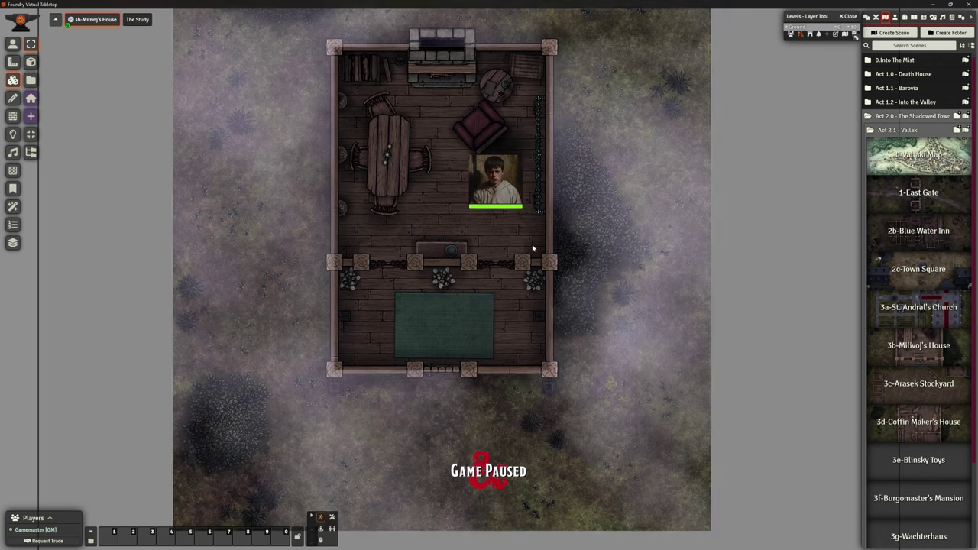
{"action": "key", "text": "t"}
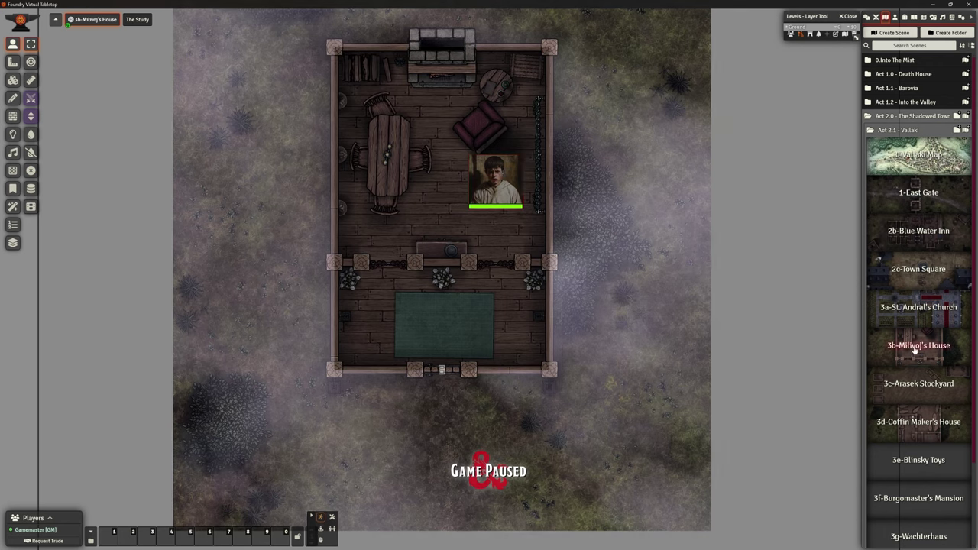
Step: Activate the 3c-Arasek Stockyard scene and display its Ground level with the roofs hidden
{"action": "right_click", "coordinate": [916, 384]}
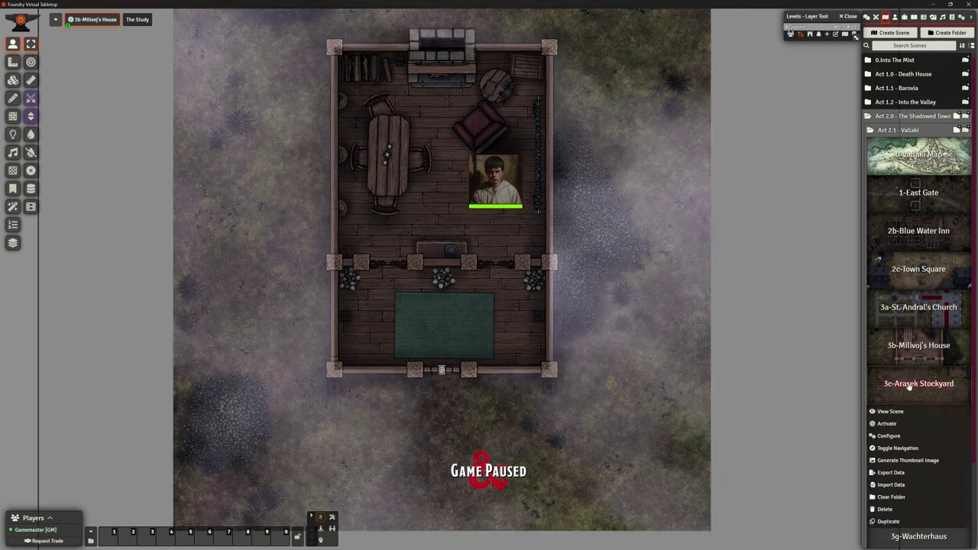
{"action": "left_click", "coordinate": [887, 423]}
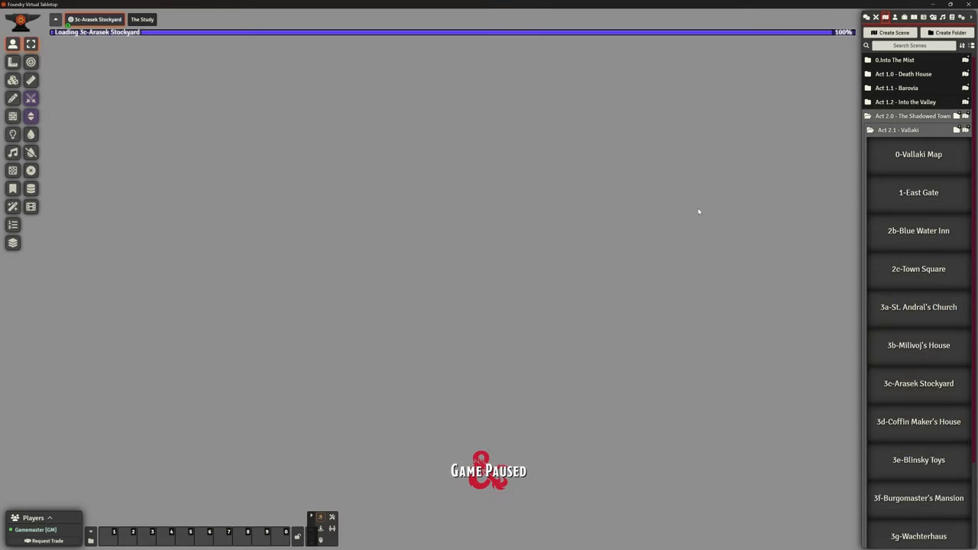
{"action": "scroll", "coordinate": [143, 147], "scroll_direction": "up", "scroll_amount": 3}
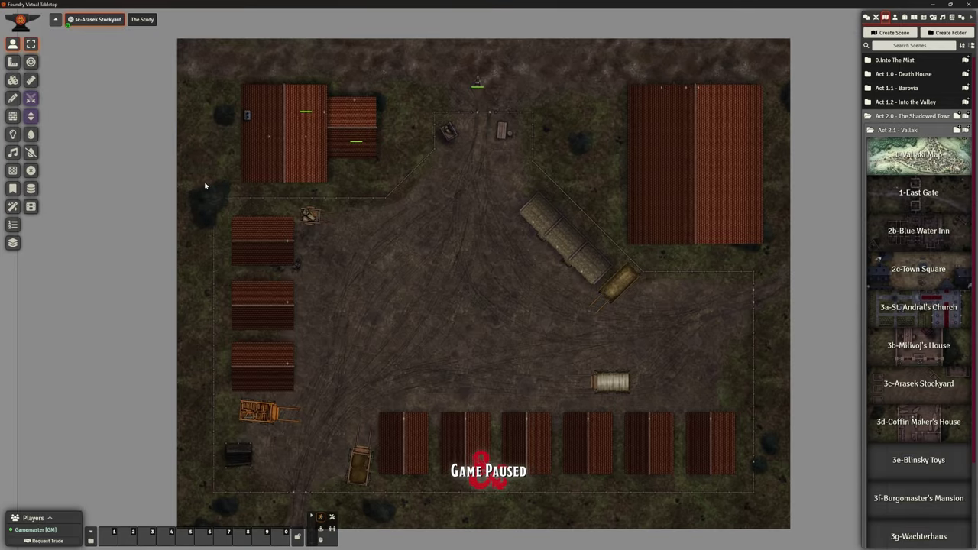
{"action": "left_click", "coordinate": [13, 243]}
{"action": "scroll", "coordinate": [531, 267], "scroll_direction": "up", "scroll_amount": 6}
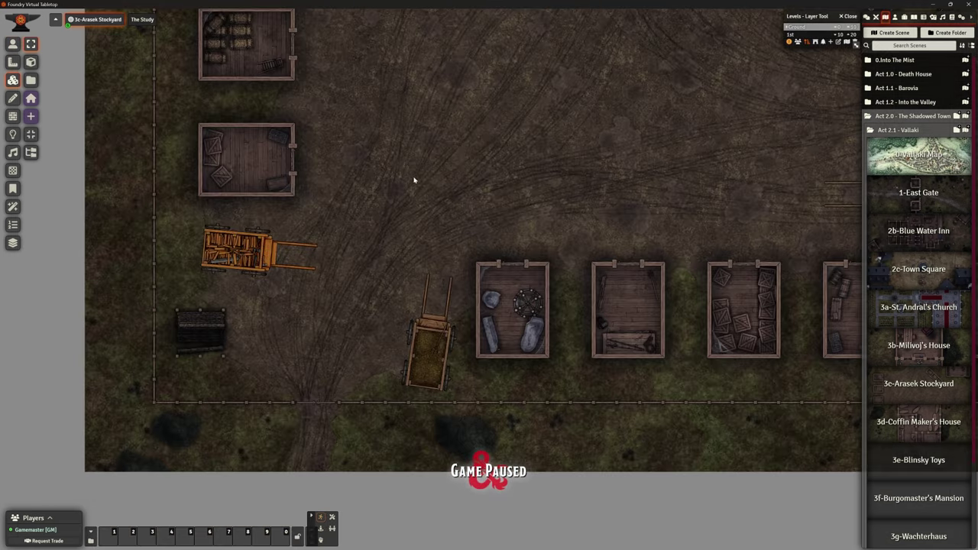
Step: Survey the stockyard's storage sheds, wagons, stalls and the Arasek home before viewing the whole map
{"action": "left_click_drag", "start_coordinate": [413, 180], "coordinate": [502, 224]}
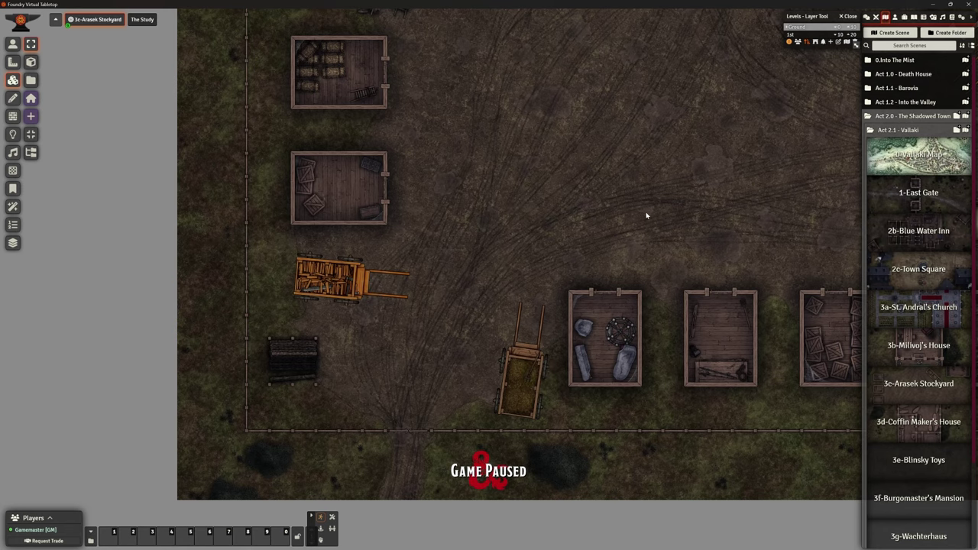
{"action": "left_click_drag", "start_coordinate": [646, 214], "coordinate": [576, 457]}
{"action": "left_click_drag", "start_coordinate": [489, 134], "coordinate": [473, 323]}
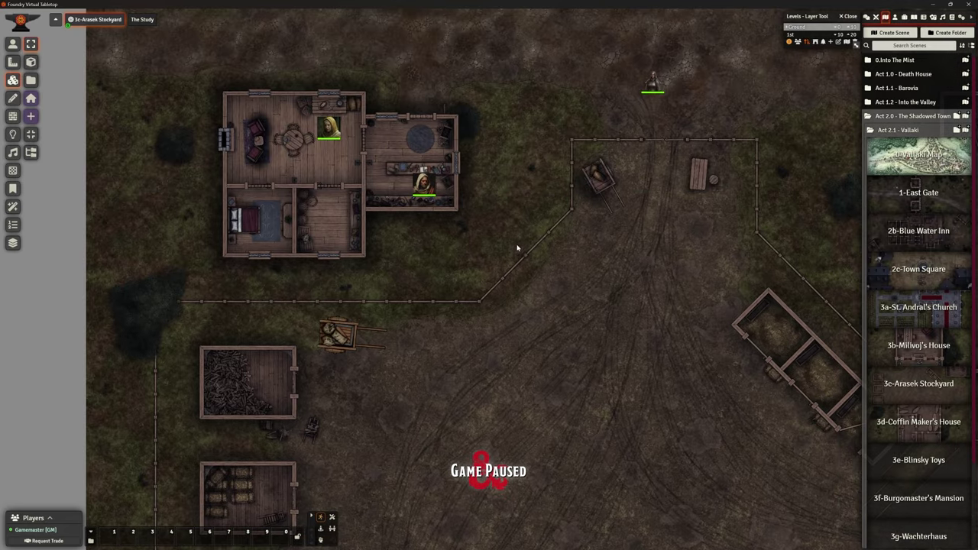
{"action": "left_click_drag", "start_coordinate": [570, 283], "coordinate": [506, 259]}
{"action": "left_click_drag", "start_coordinate": [596, 284], "coordinate": [387, 92]}
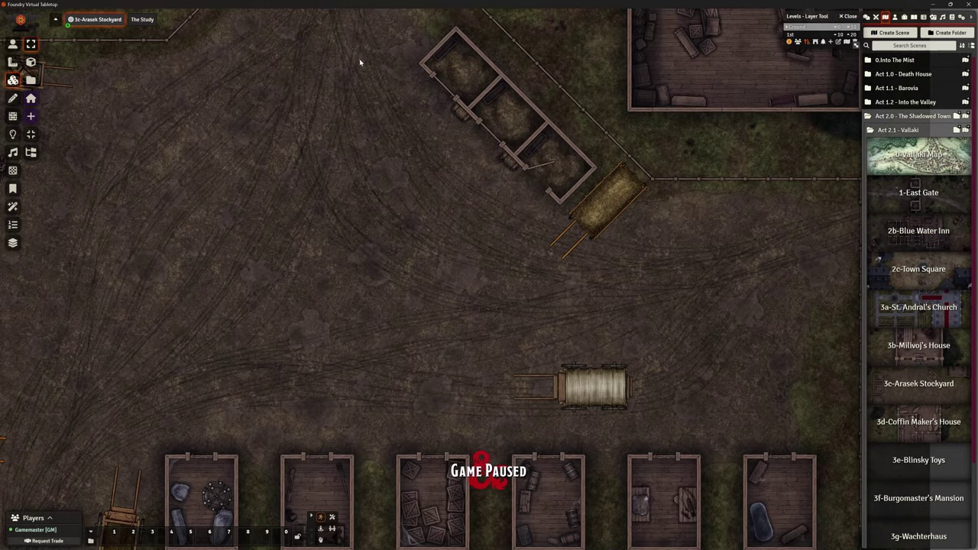
{"action": "left_click_drag", "start_coordinate": [591, 323], "coordinate": [578, 297]}
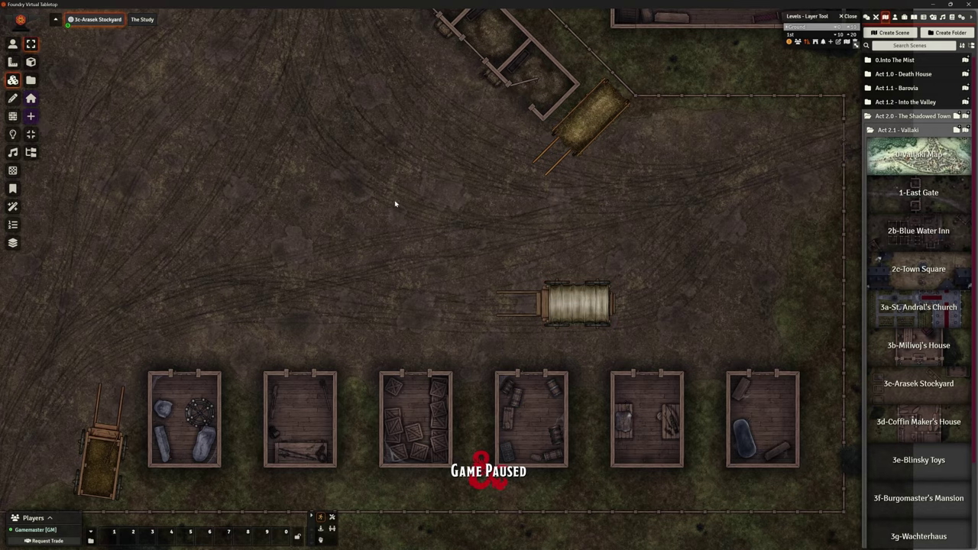
{"action": "scroll", "coordinate": [377, 190], "scroll_direction": "down", "scroll_amount": 4}
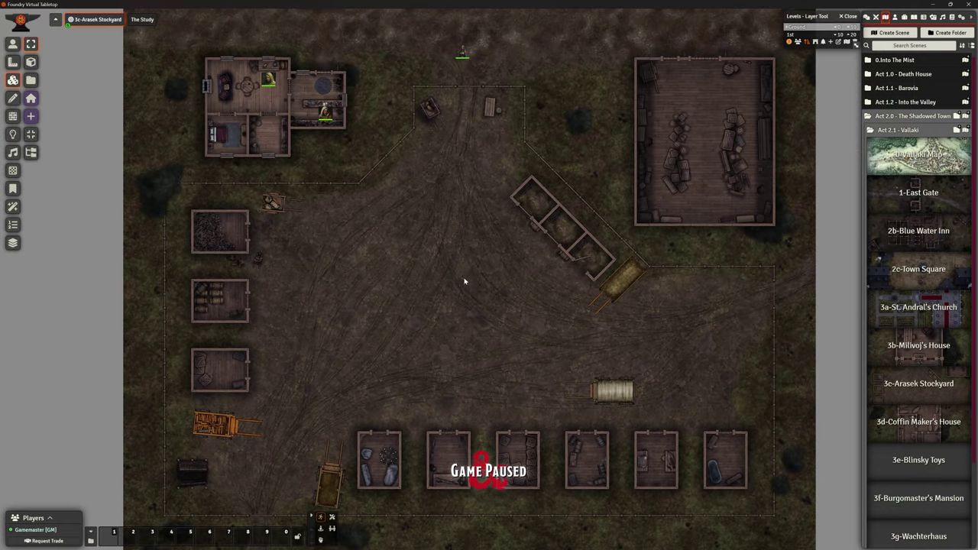
Step: Switch to the token controls and browse the merchant's shop inventory in the Arasek home before closing it
{"action": "left_click_drag", "start_coordinate": [464, 281], "coordinate": [477, 262]}
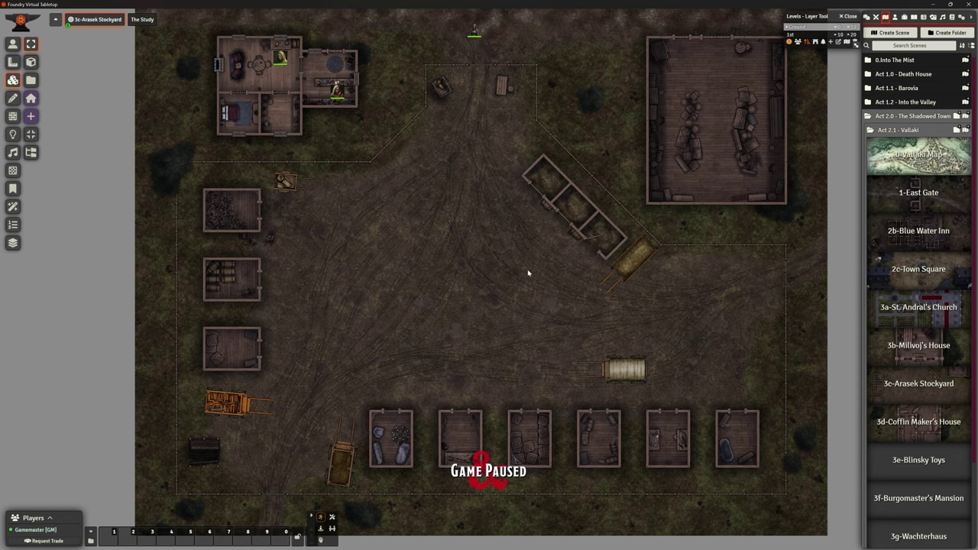
{"action": "scroll", "coordinate": [527, 246], "scroll_direction": "up", "scroll_amount": 3}
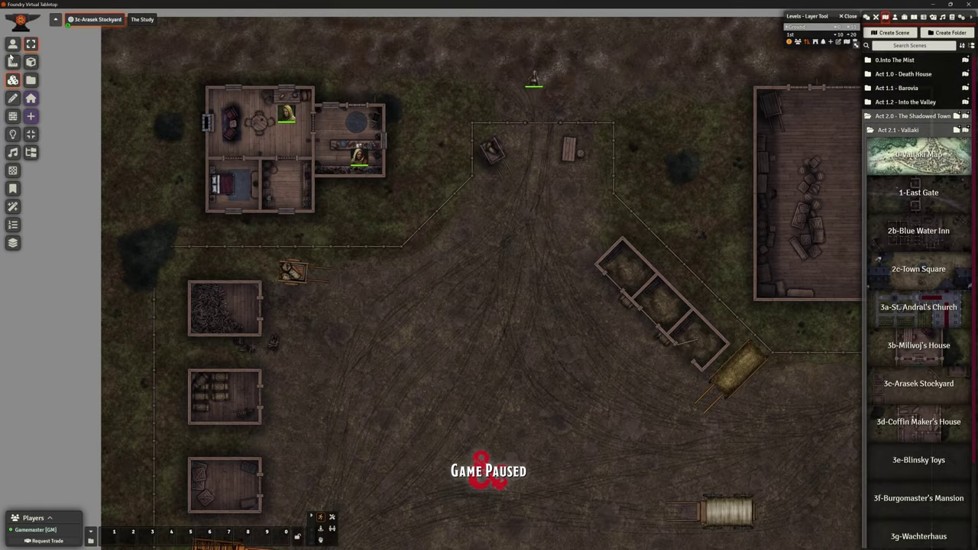
{"action": "left_click", "coordinate": [13, 45]}
{"action": "double_click", "coordinate": [356, 153]}
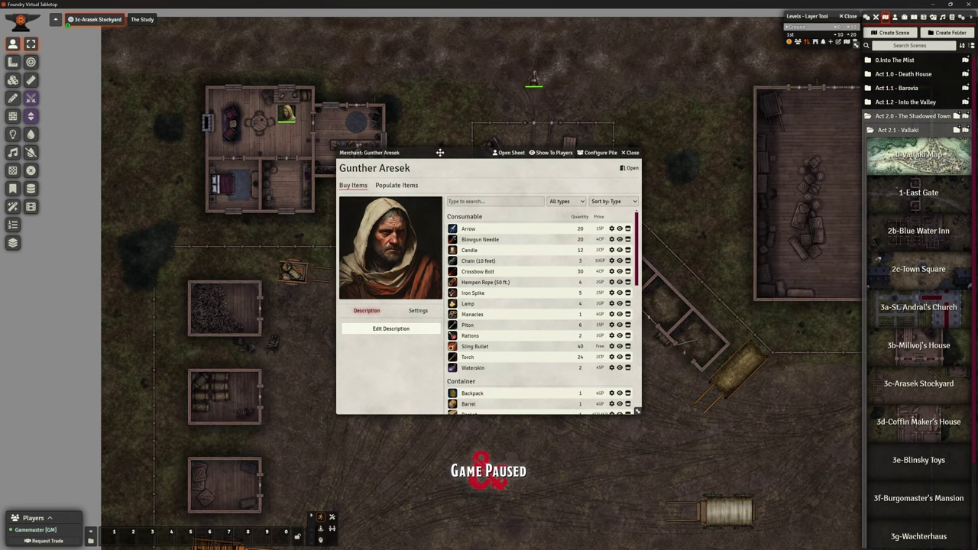
{"action": "left_click_drag", "start_coordinate": [437, 153], "coordinate": [570, 107]}
{"action": "scroll", "coordinate": [672, 244], "scroll_direction": "down", "scroll_amount": 5}
{"action": "scroll", "coordinate": [681, 268], "scroll_direction": "up", "scroll_amount": 5}
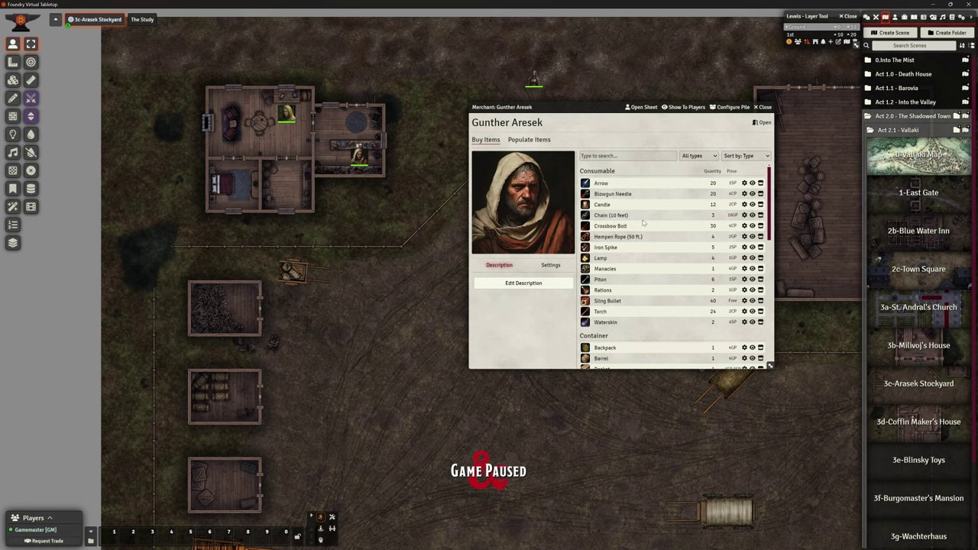
{"action": "left_click", "coordinate": [903, 88]}
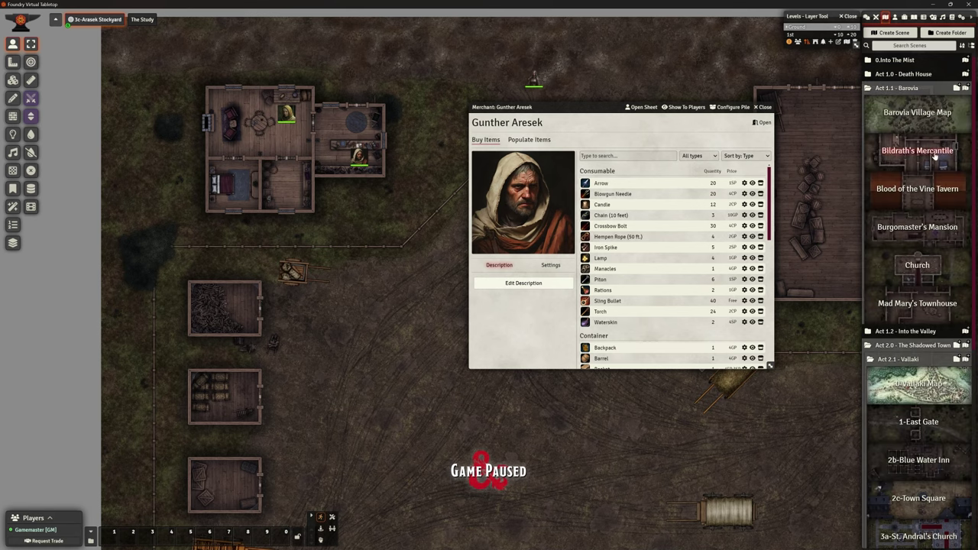
{"action": "left_click", "coordinate": [760, 108]}
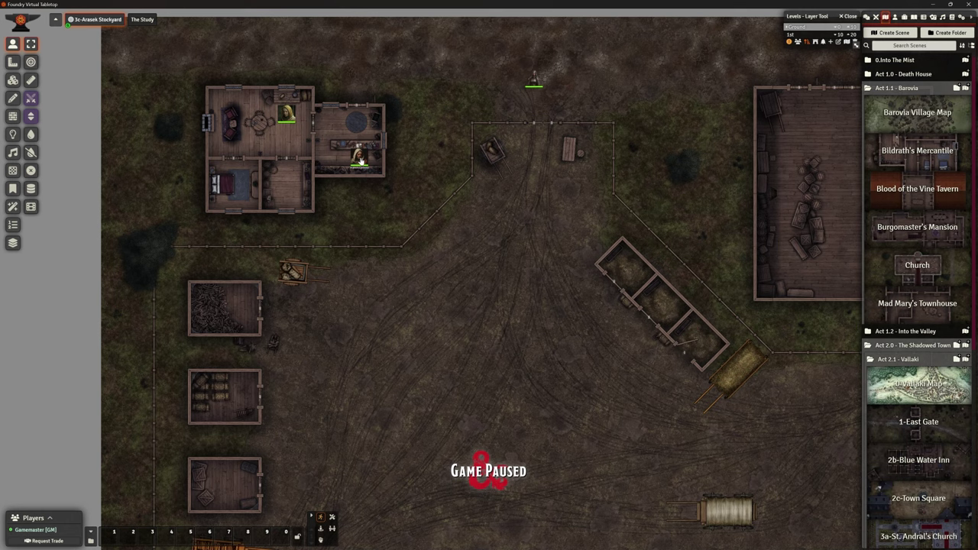
Step: Set the prototype token name of the merchant behind the shop counter to Gunther Aresek and update it, closing his sheets
{"action": "scroll", "coordinate": [359, 160], "scroll_direction": "up", "scroll_amount": 5}
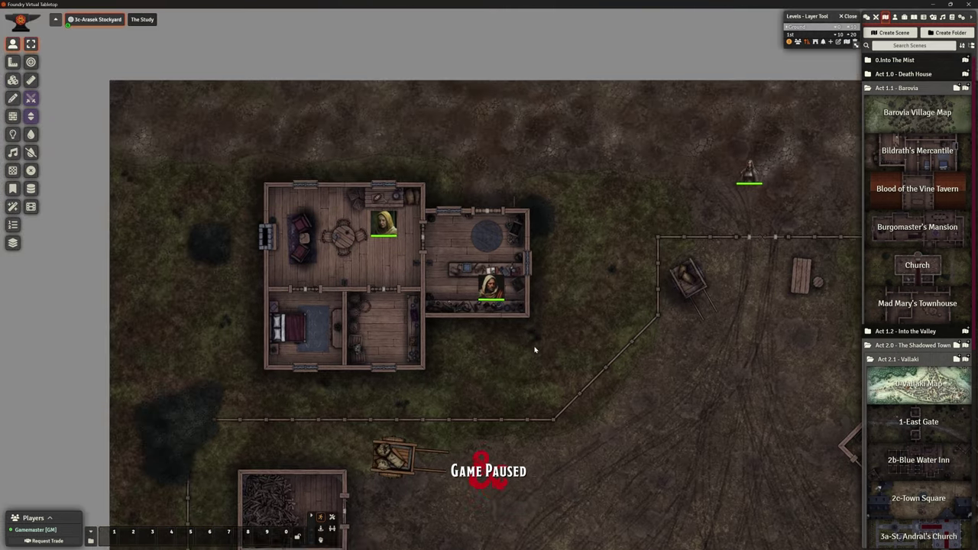
{"action": "scroll", "coordinate": [481, 296], "scroll_direction": "up", "scroll_amount": 4}
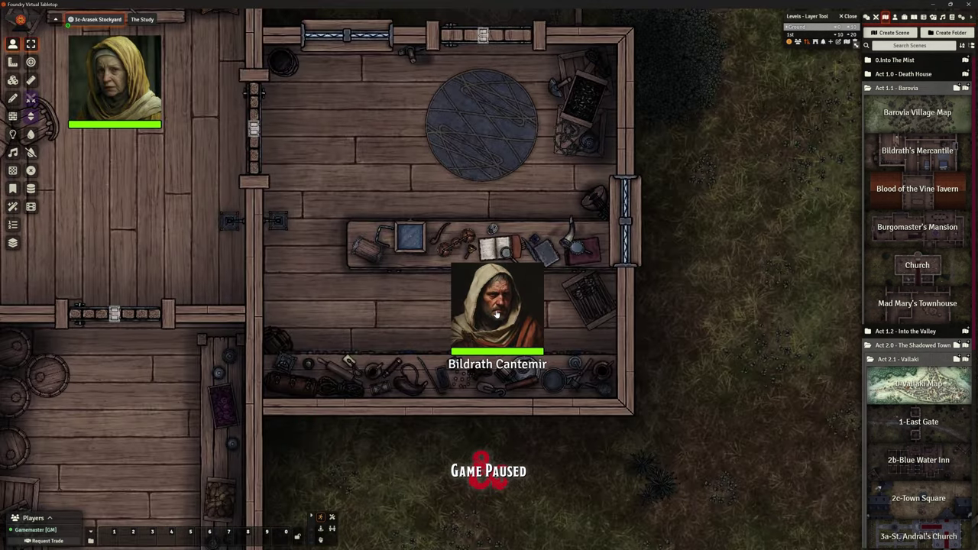
{"action": "scroll", "coordinate": [495, 313], "scroll_direction": "up", "scroll_amount": 2}
{"action": "scroll", "coordinate": [495, 313], "scroll_direction": "up", "scroll_amount": 1}
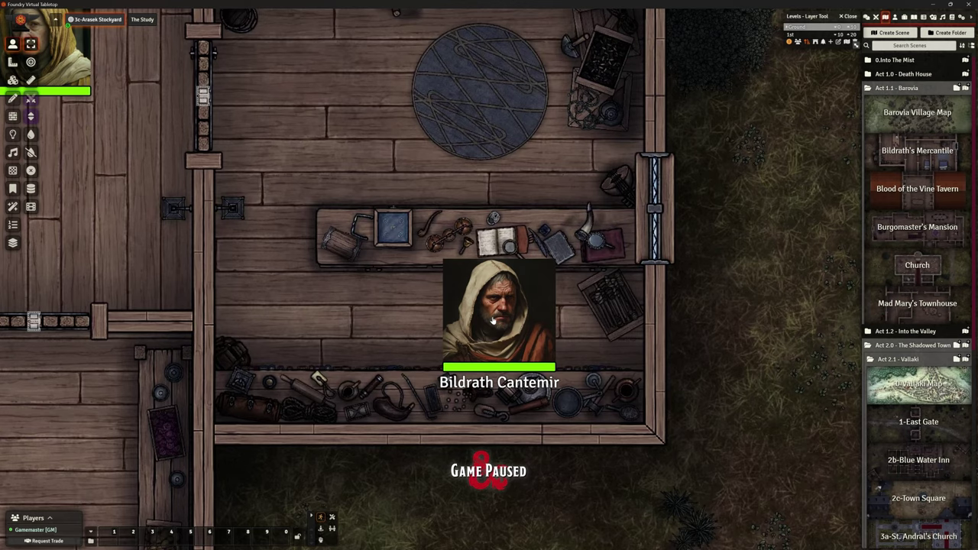
{"action": "scroll", "coordinate": [495, 317], "scroll_direction": "down", "scroll_amount": 5}
{"action": "double_click", "coordinate": [495, 313]}
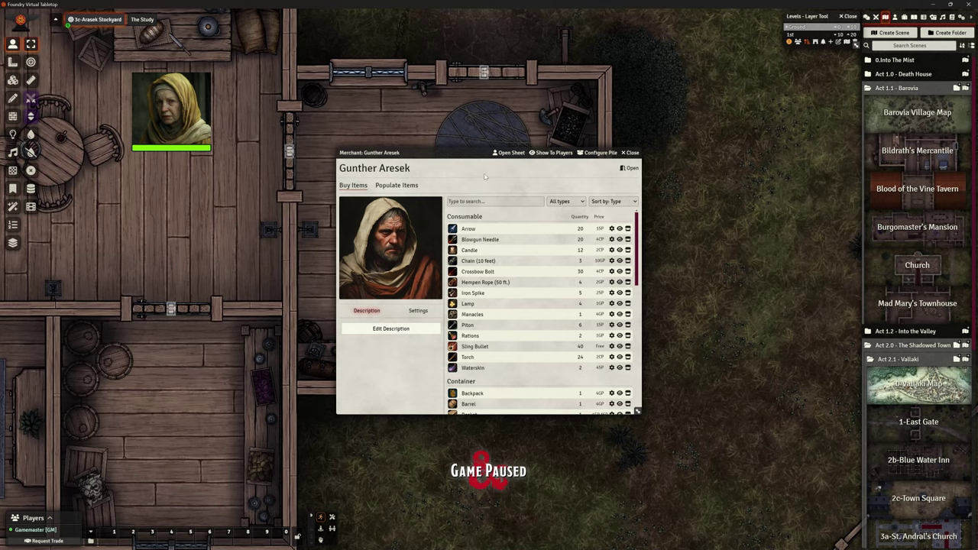
{"action": "left_click", "coordinate": [508, 152]}
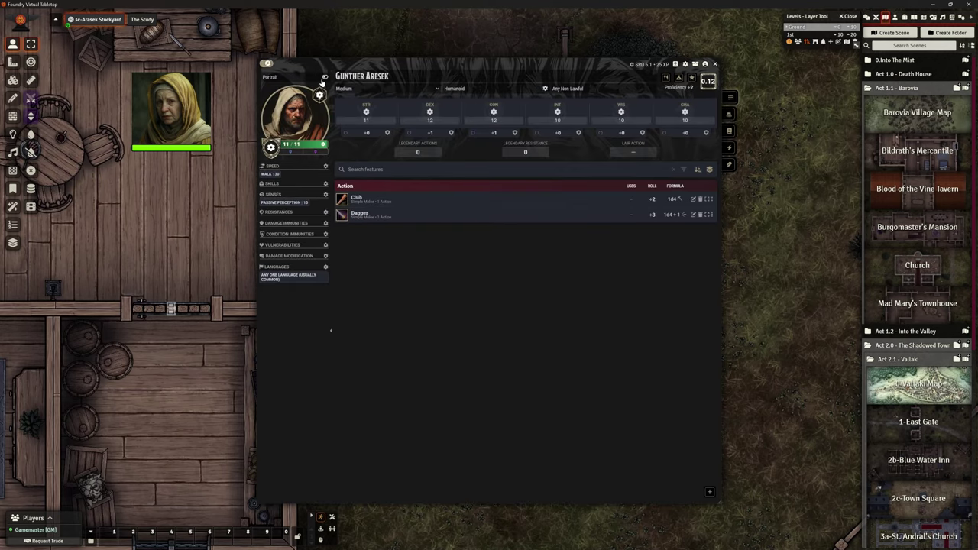
{"action": "left_click", "coordinate": [265, 64]}
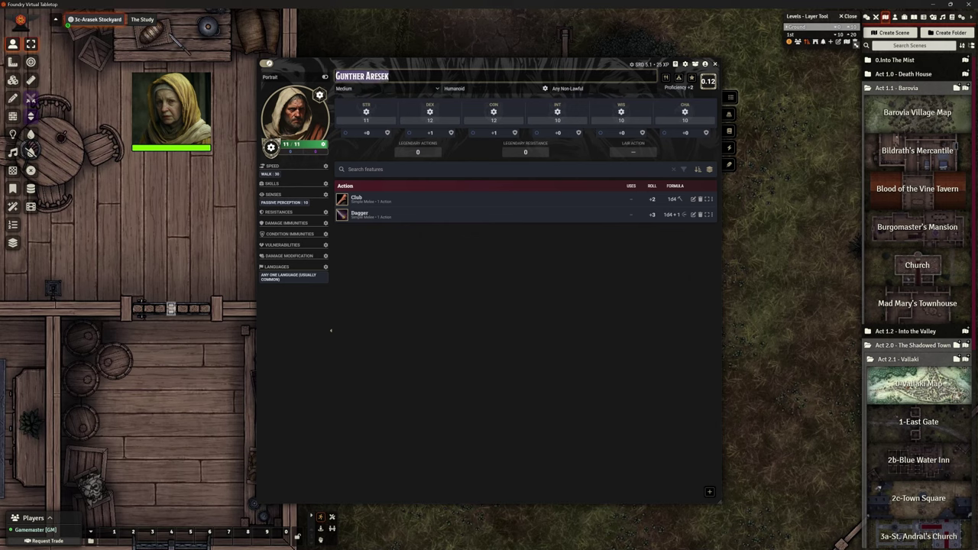
{"action": "left_click", "coordinate": [705, 65]}
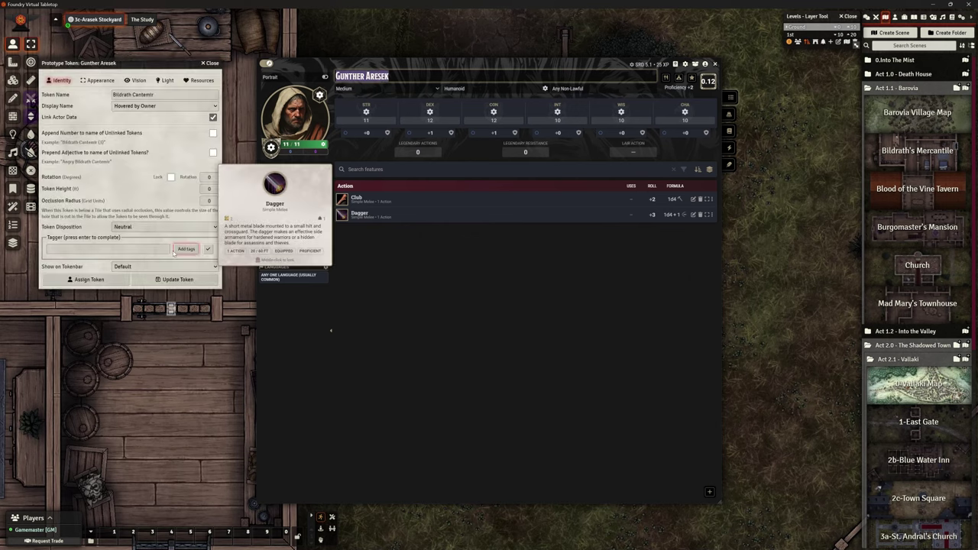
{"action": "triple_click", "coordinate": [162, 95]}
{"action": "key", "text": "ctrl+v"}
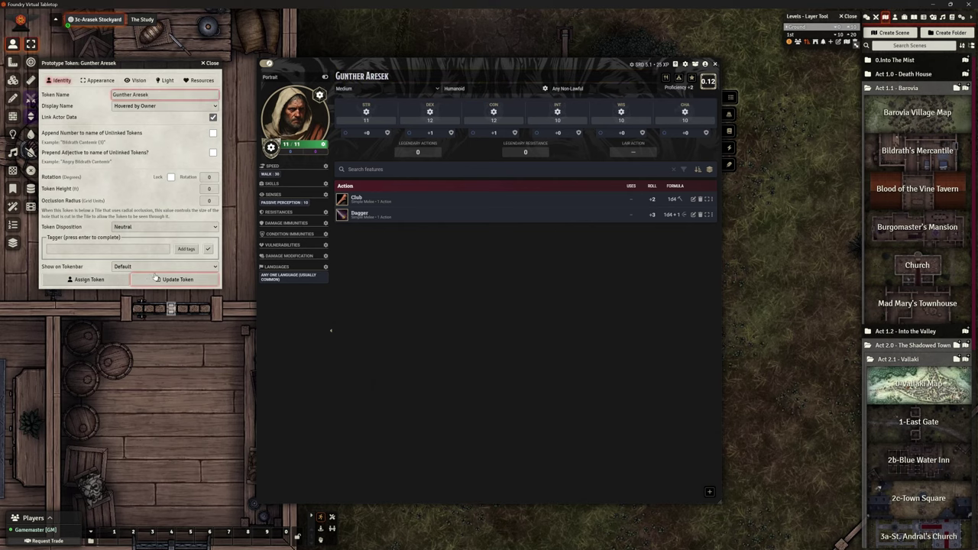
{"action": "left_click", "coordinate": [159, 279]}
{"action": "left_click", "coordinate": [714, 64]}
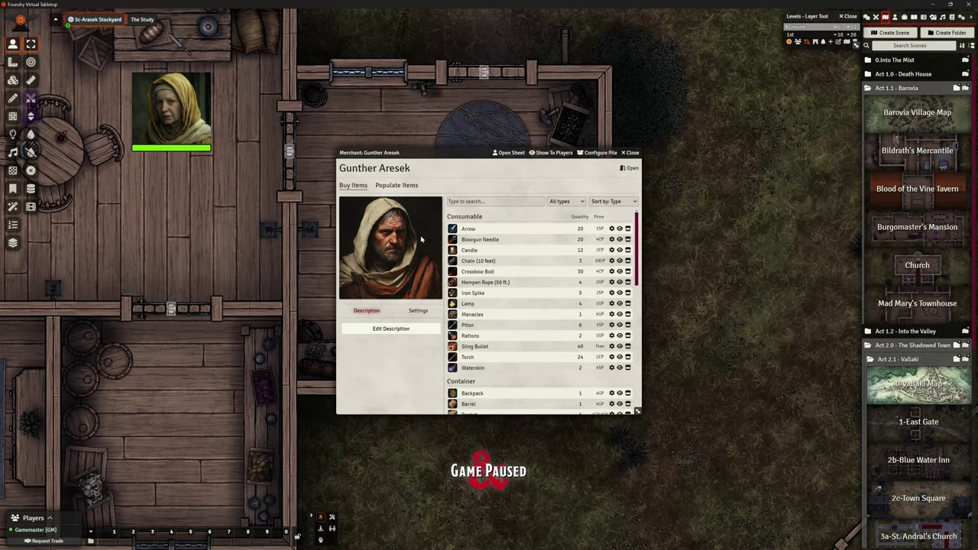
{"action": "left_click", "coordinate": [629, 154]}
Step: Rename the merchant's token already placed in the scene as Gunther Aresek and update it
{"action": "double_click", "coordinate": [489, 294]}
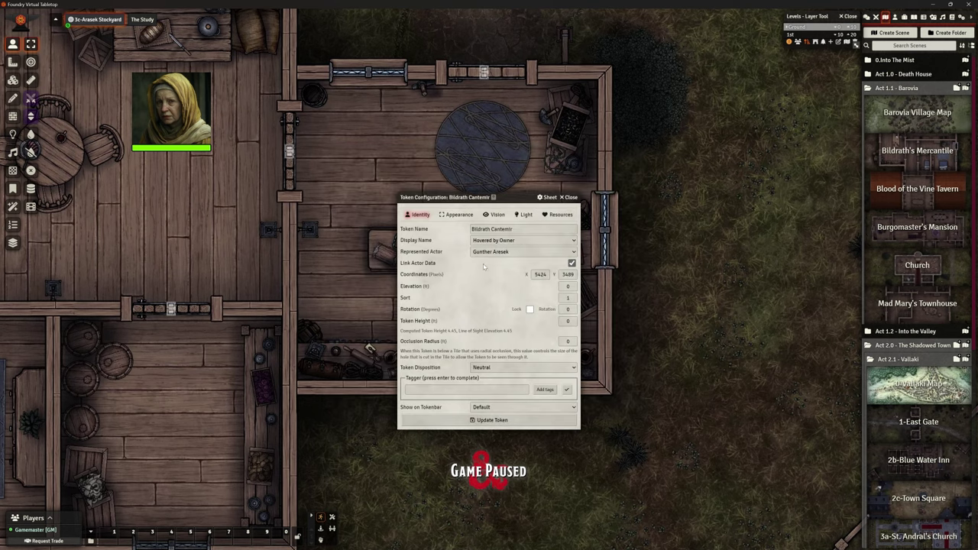
{"action": "triple_click", "coordinate": [496, 229]}
{"action": "key", "text": "ctrl+v"}
{"action": "left_click", "coordinate": [511, 421]}
Step: Review and save the prototype and placed token settings of Yelena Arasek, the woman beside the dining table
{"action": "scroll", "coordinate": [500, 305], "scroll_direction": "down", "scroll_amount": 2}
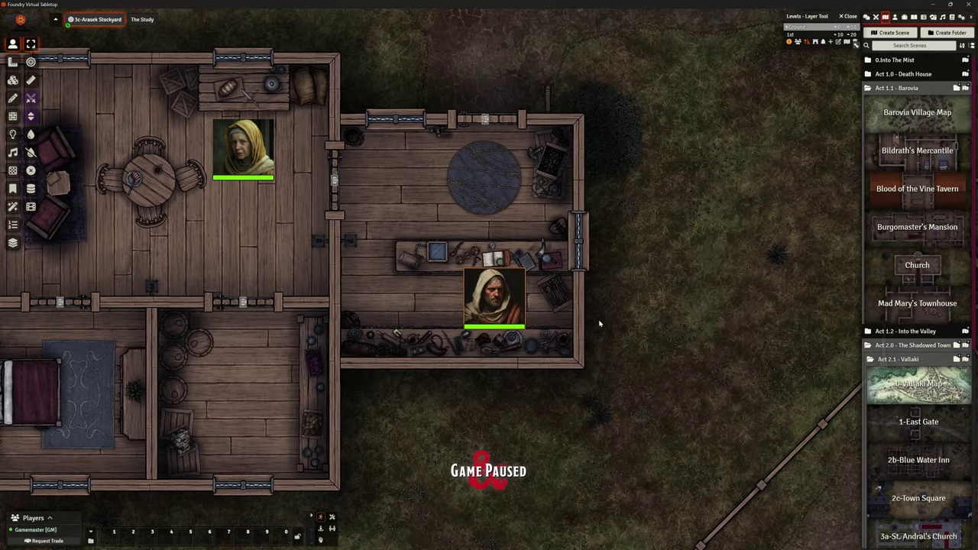
{"action": "double_click", "coordinate": [242, 152]}
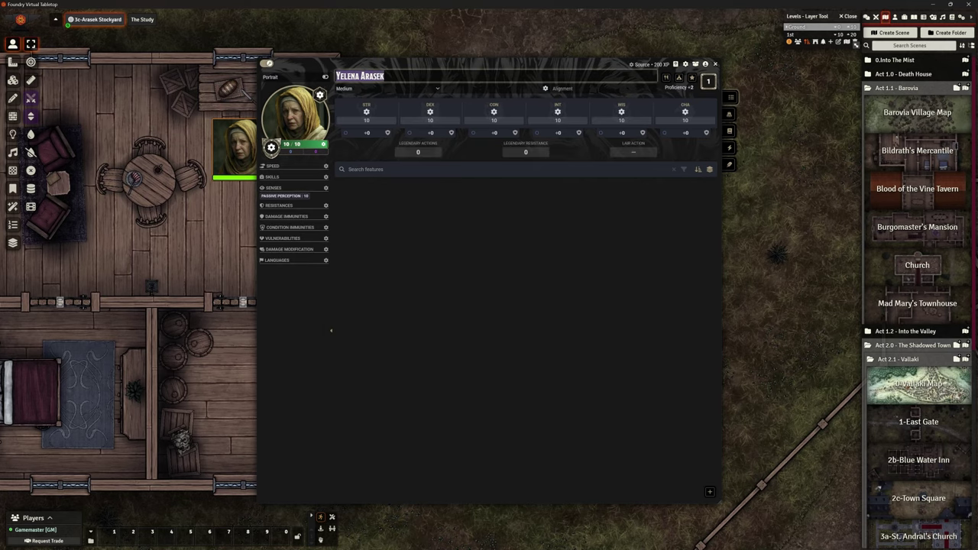
{"action": "left_click", "coordinate": [705, 65]}
{"action": "left_click", "coordinate": [136, 173]}
{"action": "left_click", "coordinate": [133, 288]}
{"action": "left_click", "coordinate": [711, 64]}
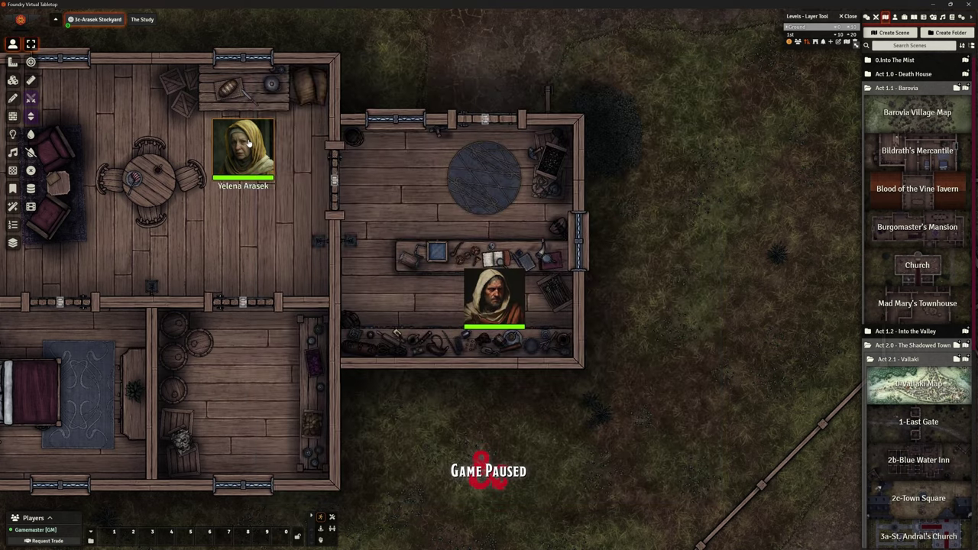
{"action": "double_click", "coordinate": [237, 132]}
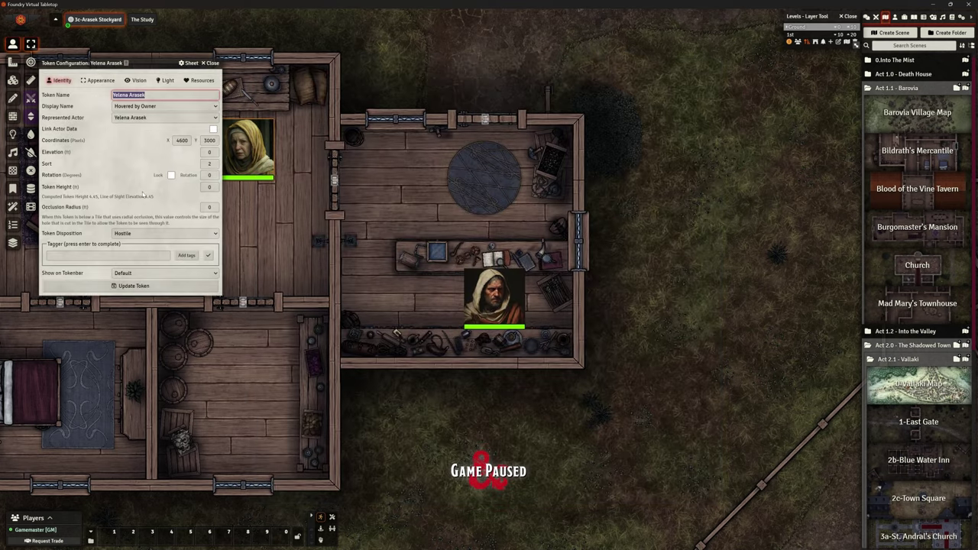
{"action": "left_click", "coordinate": [137, 287]}
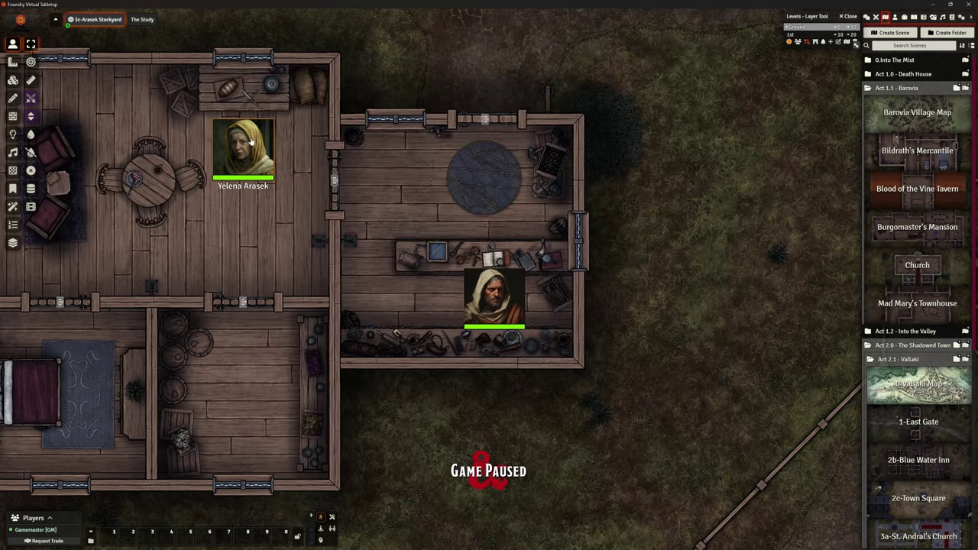
Step: Collapse the Act 1.1 - Barovia scene folder and activate the 3d-Coffin Maker's House scene
{"action": "left_click_drag", "start_coordinate": [262, 150], "coordinate": [519, 300]}
{"action": "scroll", "coordinate": [519, 299], "scroll_direction": "down", "scroll_amount": 4}
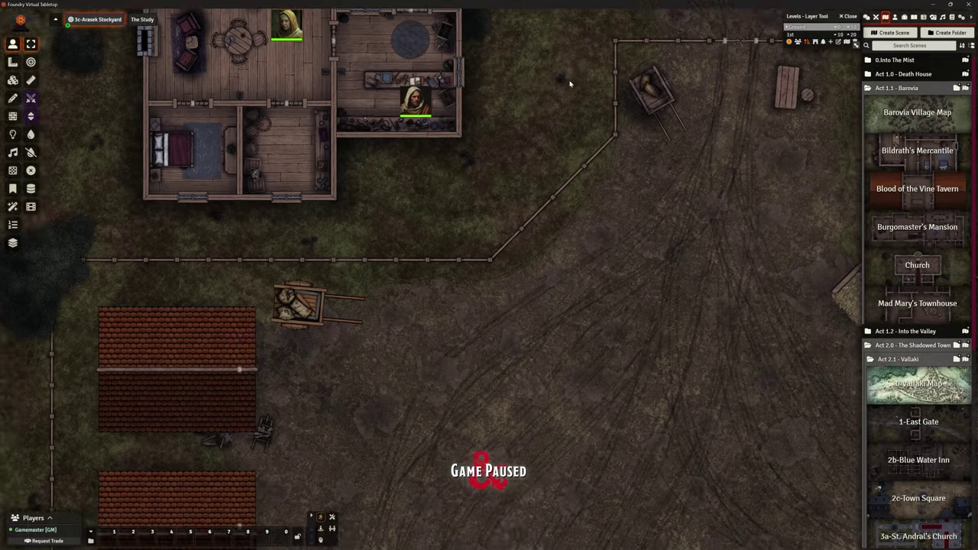
{"action": "scroll", "coordinate": [653, 261], "scroll_direction": "down", "scroll_amount": 5}
{"action": "key", "text": "Down"}
{"action": "key", "text": "Right"}
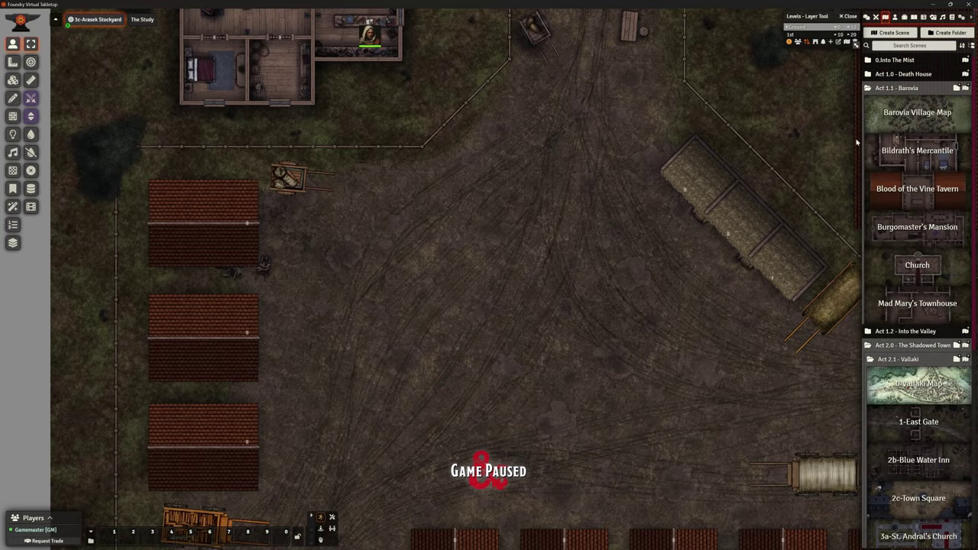
{"action": "left_click", "coordinate": [878, 90]}
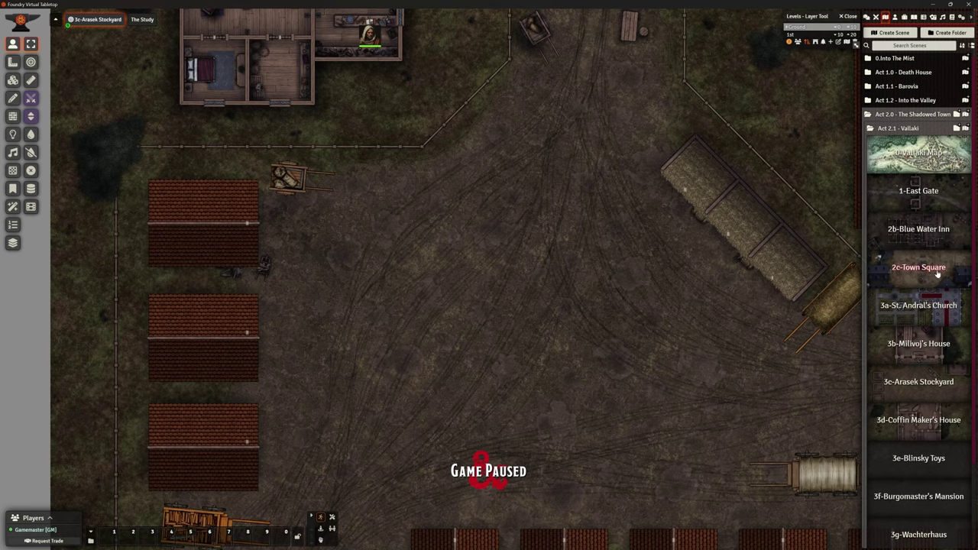
{"action": "scroll", "coordinate": [926, 290], "scroll_direction": "down", "scroll_amount": 2}
{"action": "scroll", "coordinate": [914, 327], "scroll_direction": "down", "scroll_amount": 1}
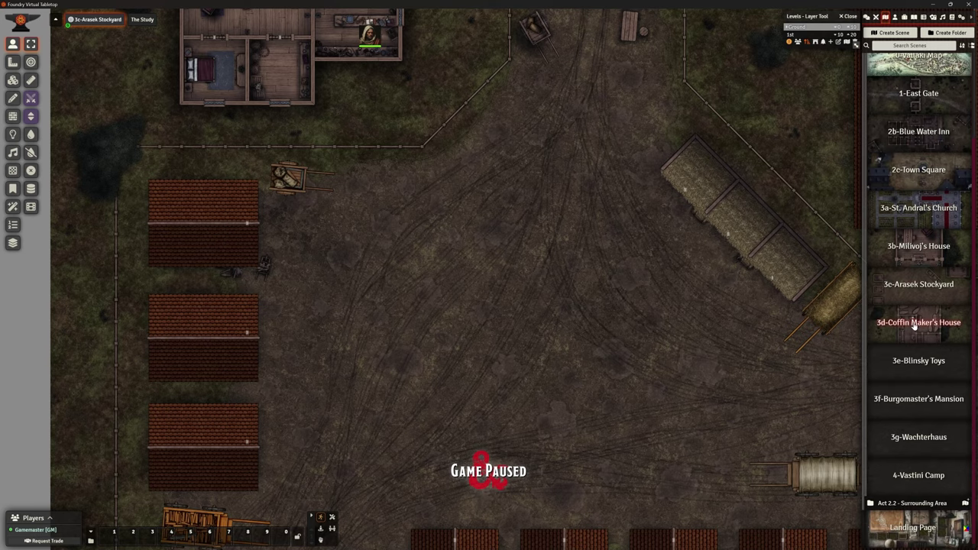
{"action": "right_click", "coordinate": [895, 337]}
{"action": "left_click", "coordinate": [888, 363]}
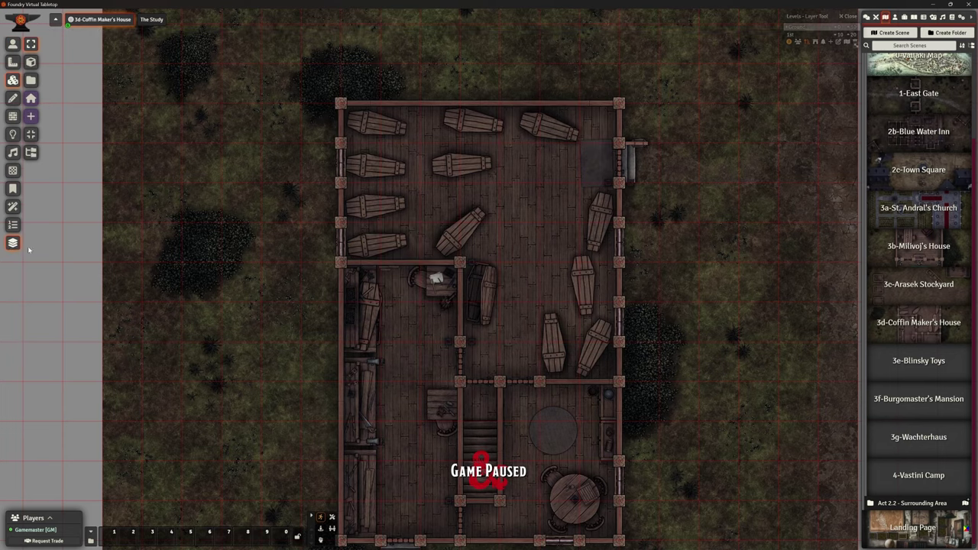
Step: Configure the 3d-Coffin Maker's House scene with a grid opacity of 0, check its lighting and basic settings, and save the changes
{"action": "scroll", "coordinate": [702, 203], "scroll_direction": "down", "scroll_amount": 4}
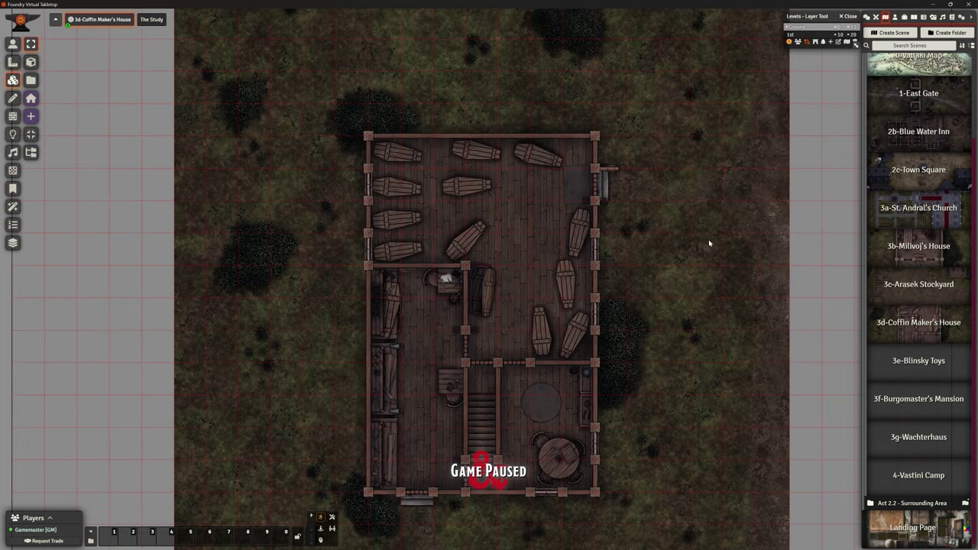
{"action": "left_click_drag", "start_coordinate": [691, 233], "coordinate": [690, 164]}
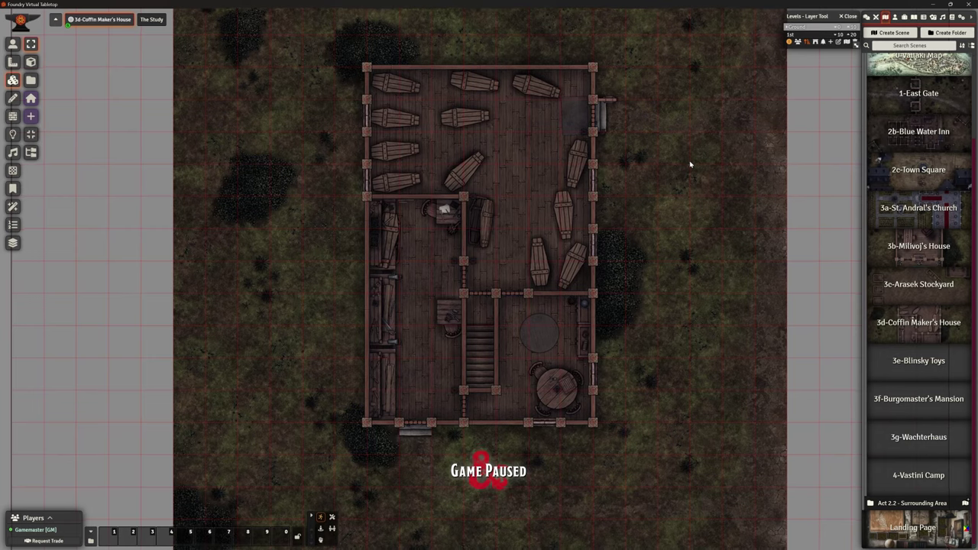
{"action": "scroll", "coordinate": [687, 165], "scroll_direction": "down", "scroll_amount": 2}
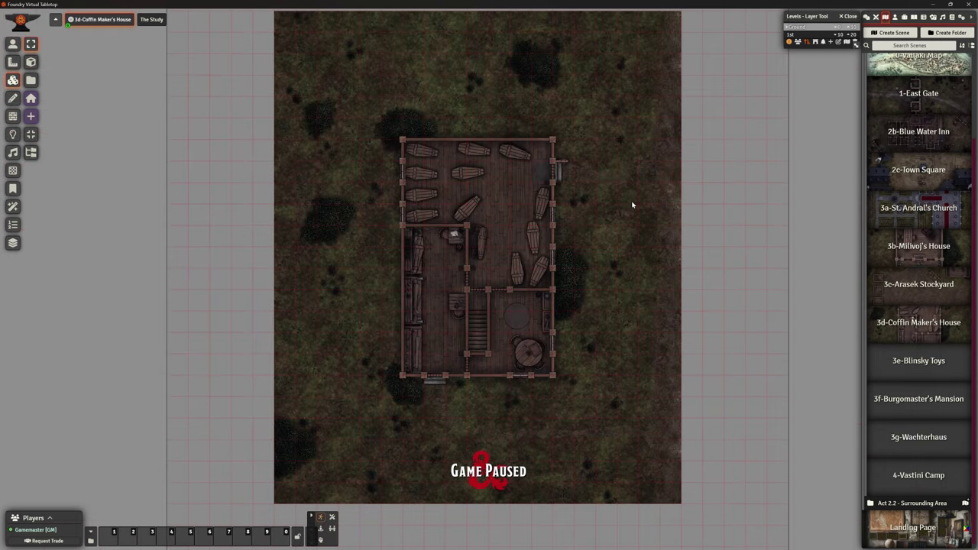
{"action": "scroll", "coordinate": [632, 205], "scroll_direction": "up", "scroll_amount": 1}
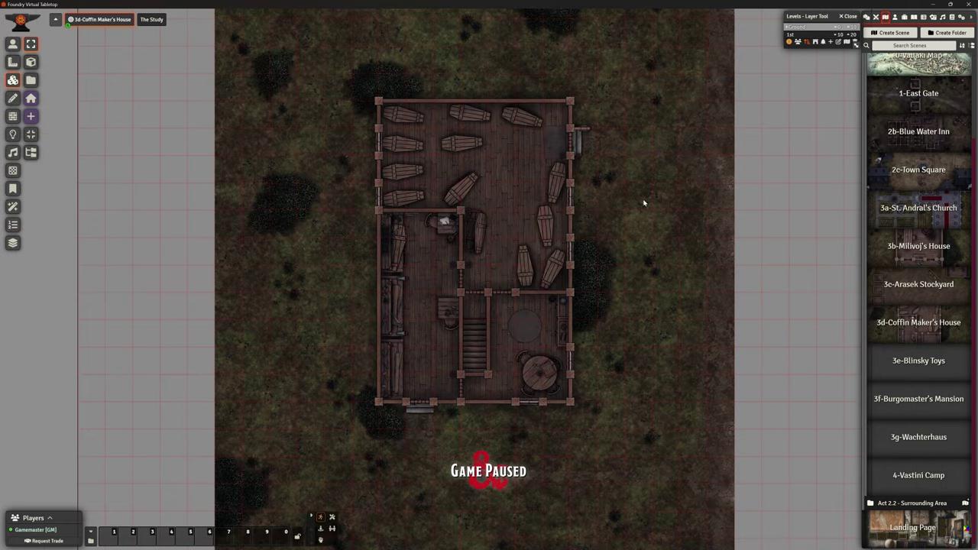
{"action": "right_click", "coordinate": [917, 324]}
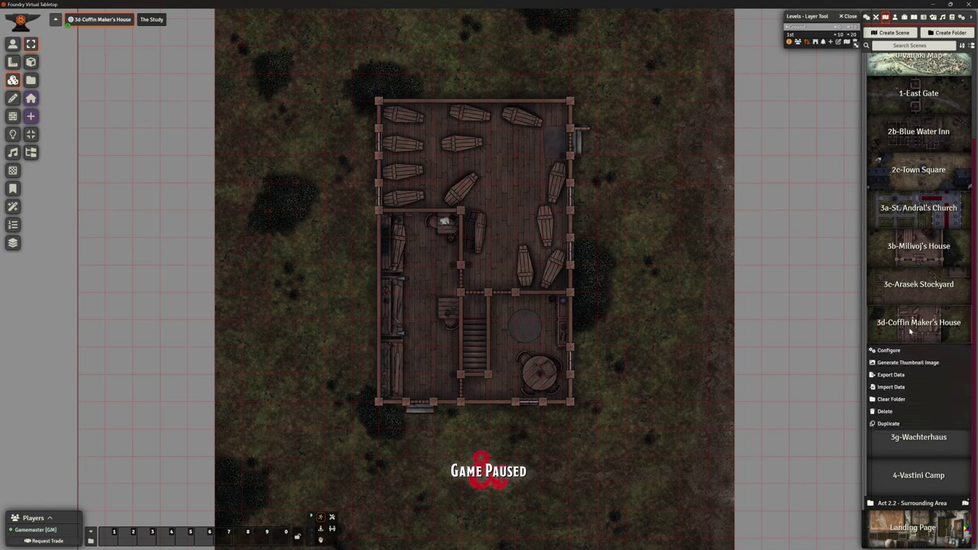
{"action": "left_click", "coordinate": [889, 351]}
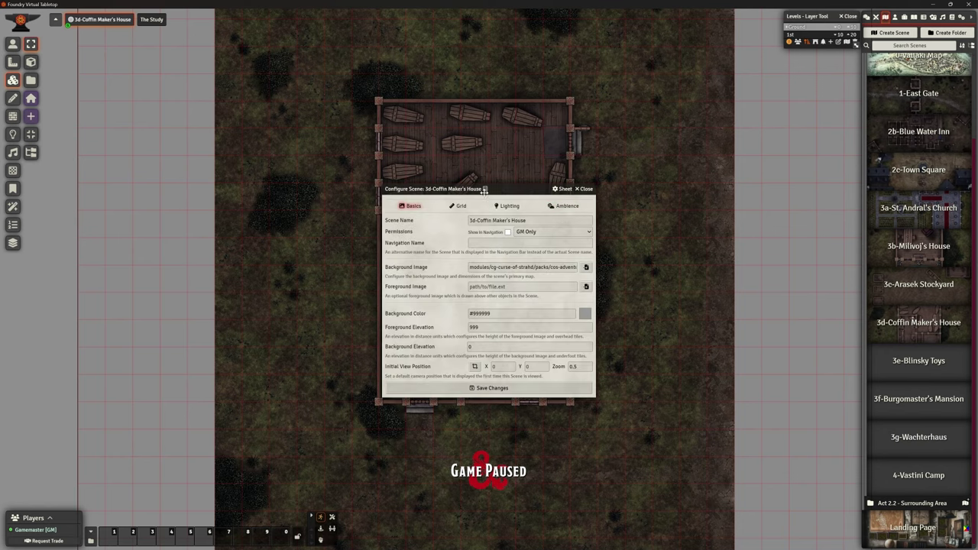
{"action": "left_click_drag", "start_coordinate": [490, 189], "coordinate": [592, 95]}
{"action": "left_click", "coordinate": [561, 112]}
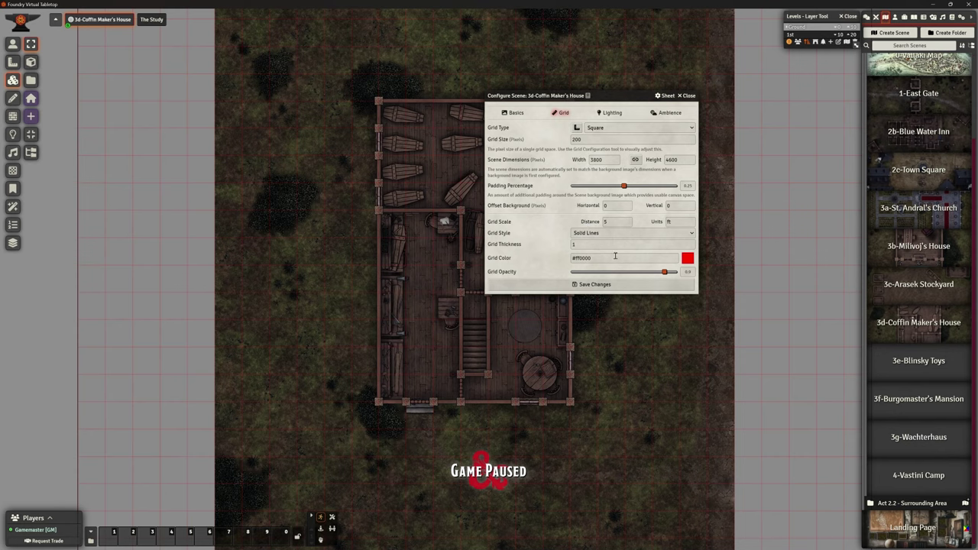
{"action": "left_click_drag", "start_coordinate": [664, 272], "coordinate": [524, 275]}
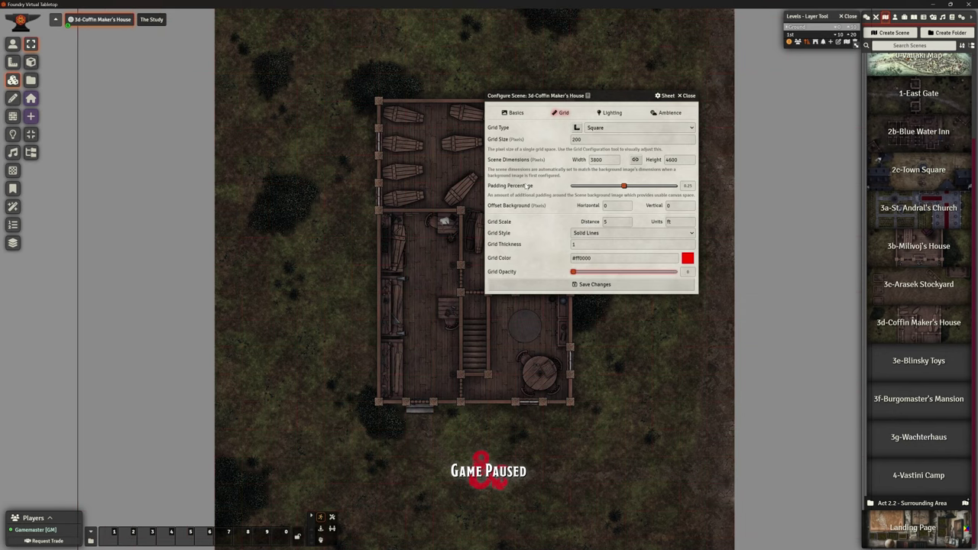
{"action": "left_click", "coordinate": [611, 112]}
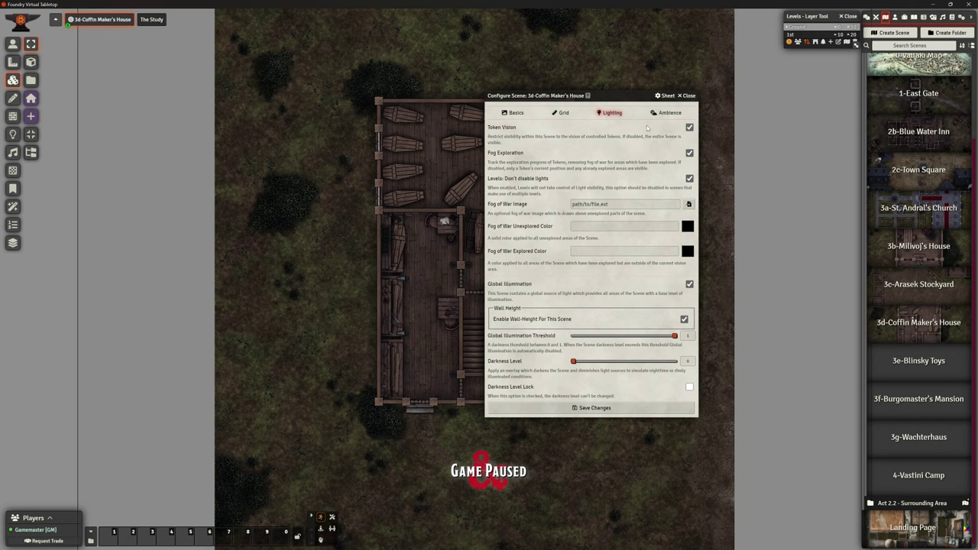
{"action": "left_click", "coordinate": [514, 112]}
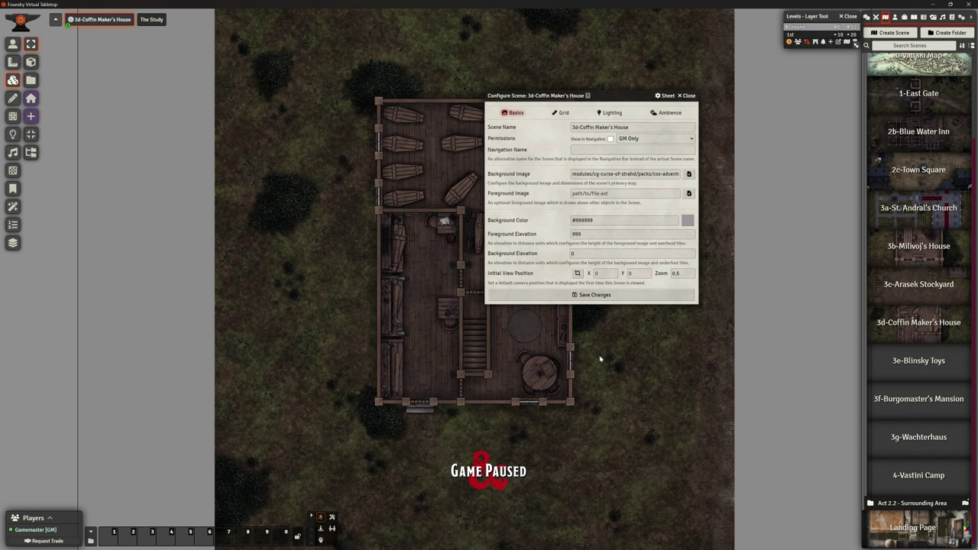
{"action": "left_click", "coordinate": [605, 295]}
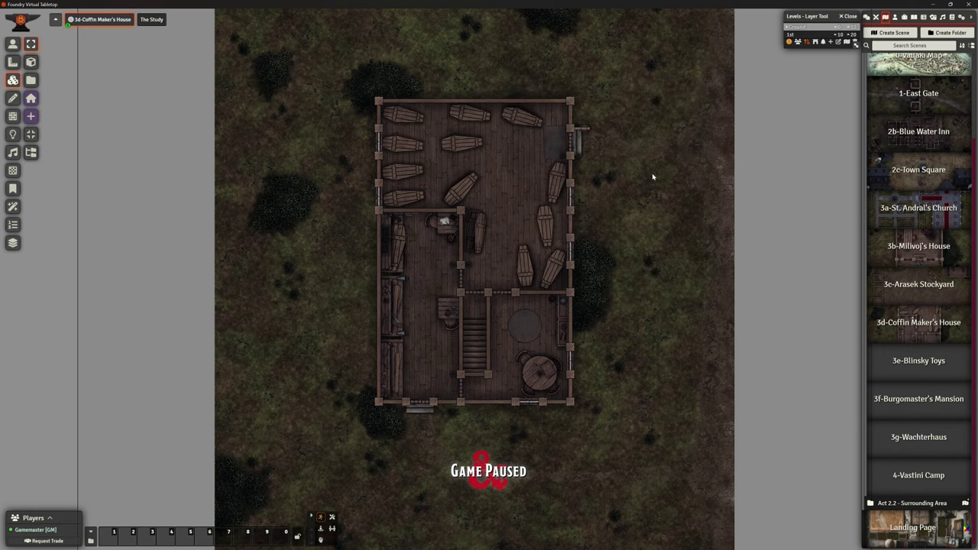
Step: Examine the walls and doors on the Ground and 1st levels of the coffin maker's house
{"action": "left_click", "coordinate": [12, 116]}
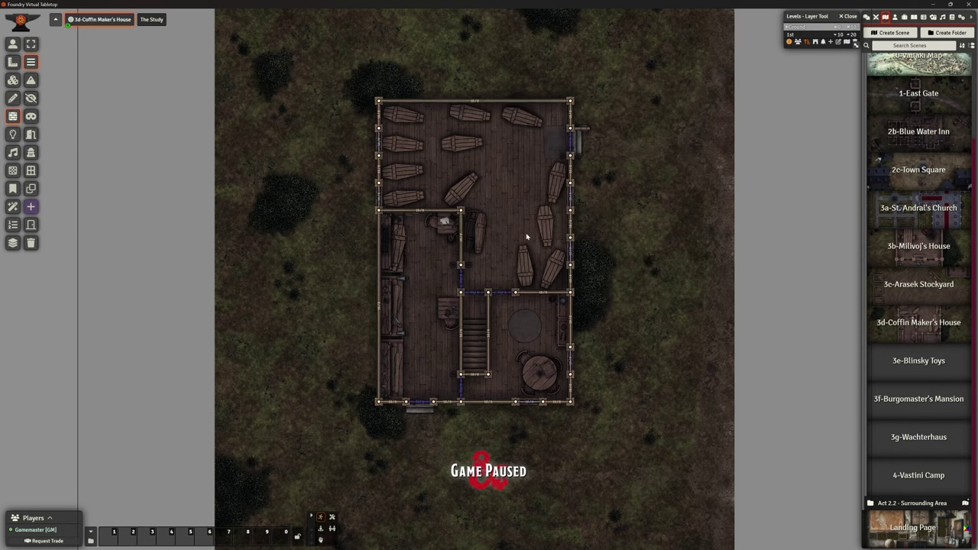
{"action": "scroll", "coordinate": [668, 311], "scroll_direction": "up", "scroll_amount": 3}
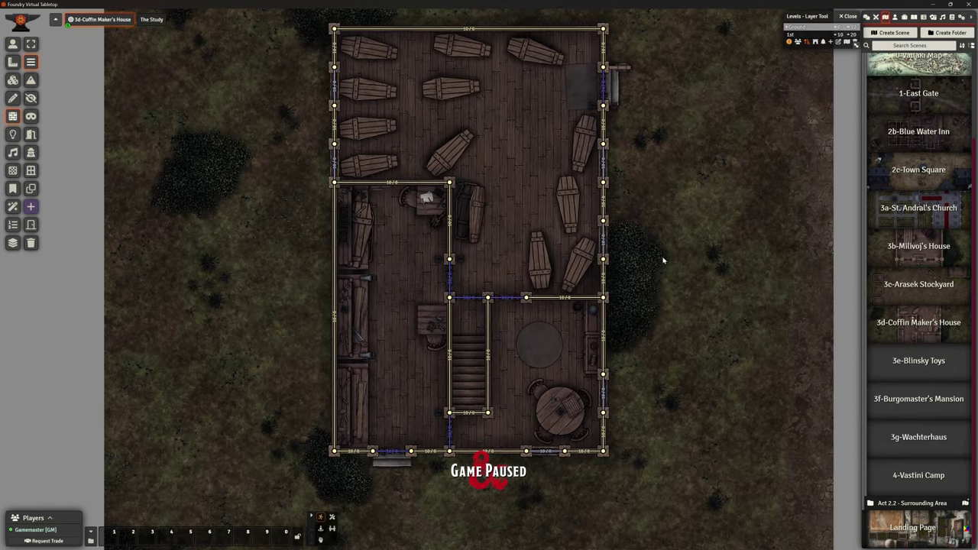
{"action": "left_click_drag", "start_coordinate": [651, 247], "coordinate": [677, 267]}
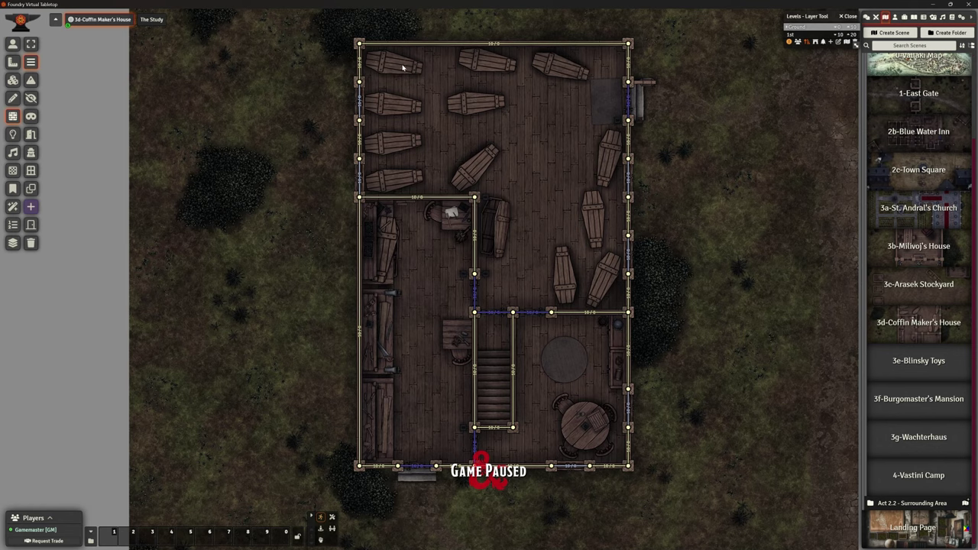
{"action": "left_click", "coordinate": [798, 40]}
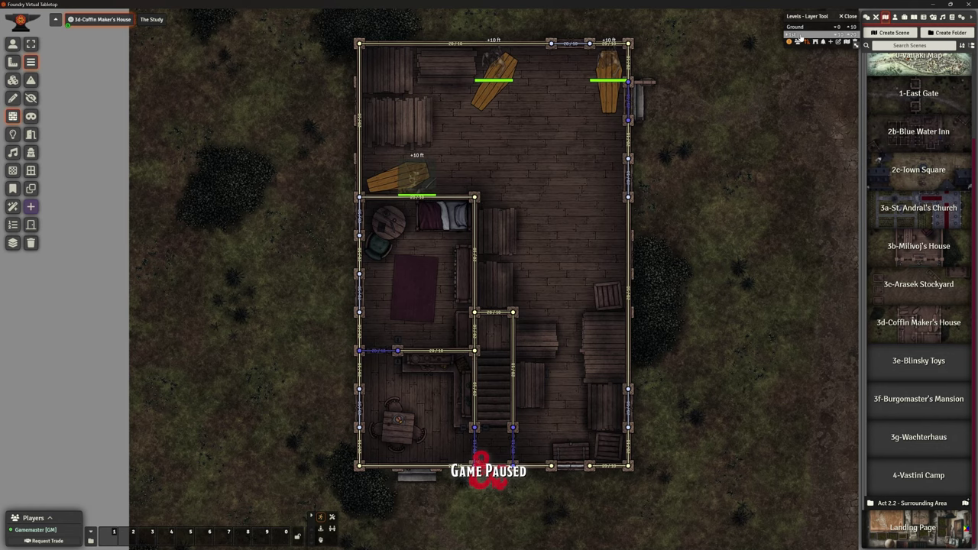
{"action": "key", "text": "Page_Up"}
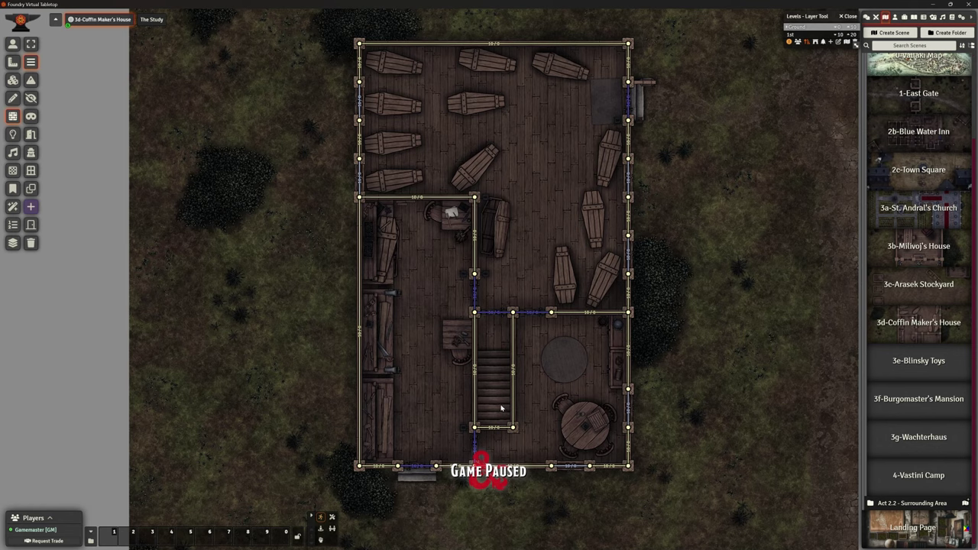
{"action": "key", "text": "Page_Down"}
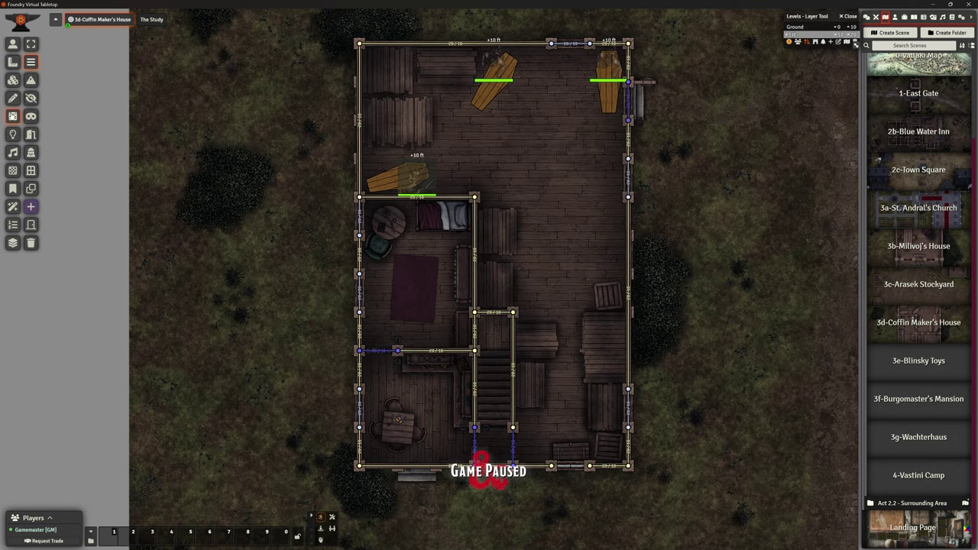
Step: Draw a rectangular Levels stair from 0 to 10 over the staircase on the Ground level
{"action": "left_click", "coordinate": [12, 97]}
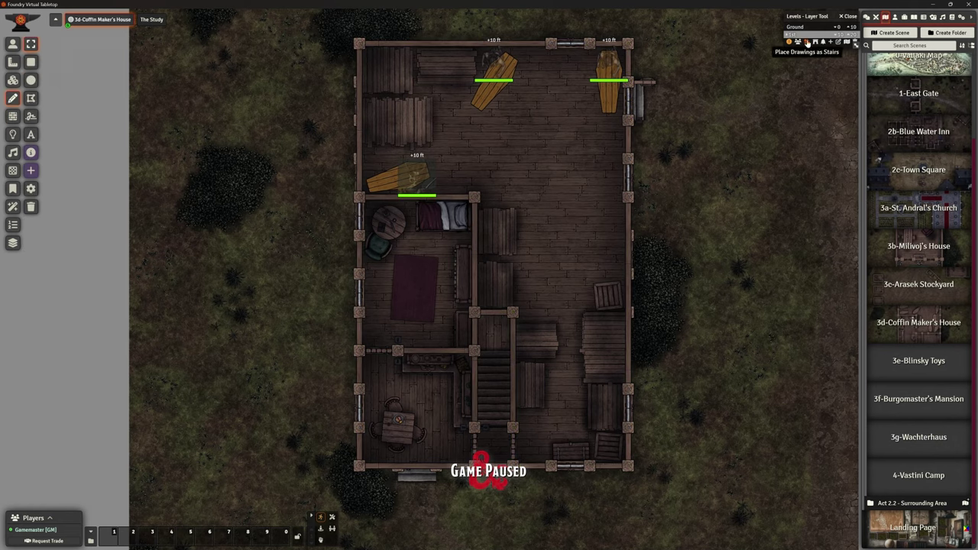
{"action": "left_click", "coordinate": [805, 29]}
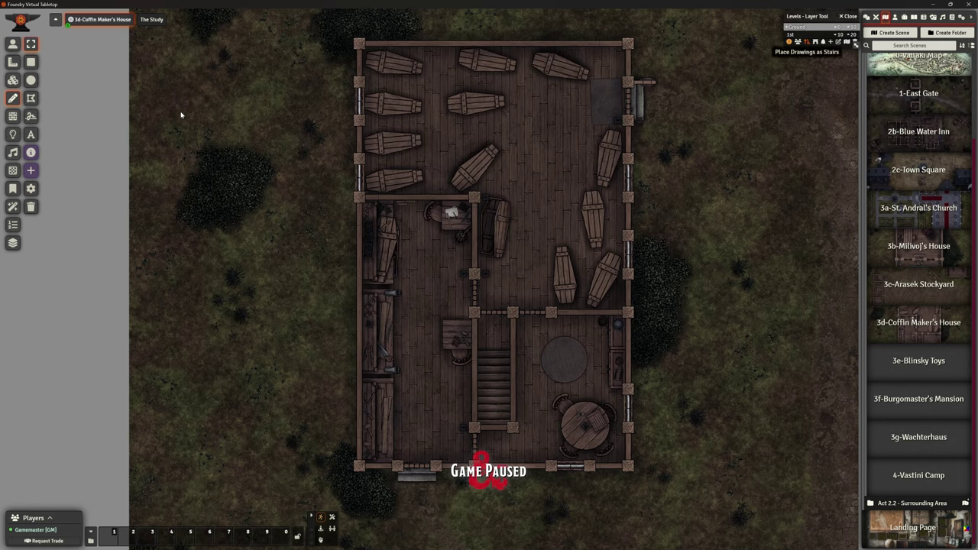
{"action": "left_click", "coordinate": [31, 62]}
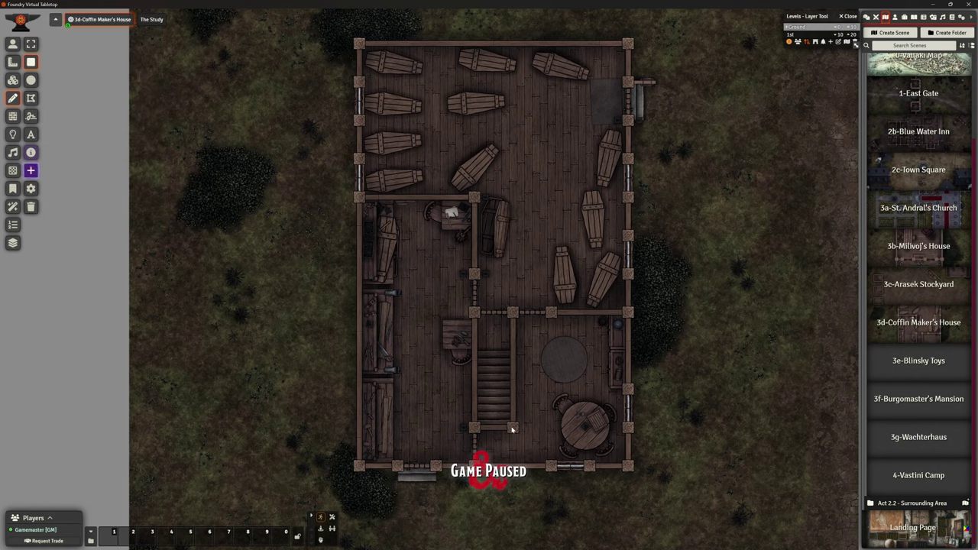
{"action": "mouse_move", "coordinate": [511, 429]}
{"action": "left_mouse_down"}
{"action": "mouse_move", "coordinate": [474, 388]}
{"action": "mouse_move", "coordinate": [474, 352]}
{"action": "left_mouse_up"}
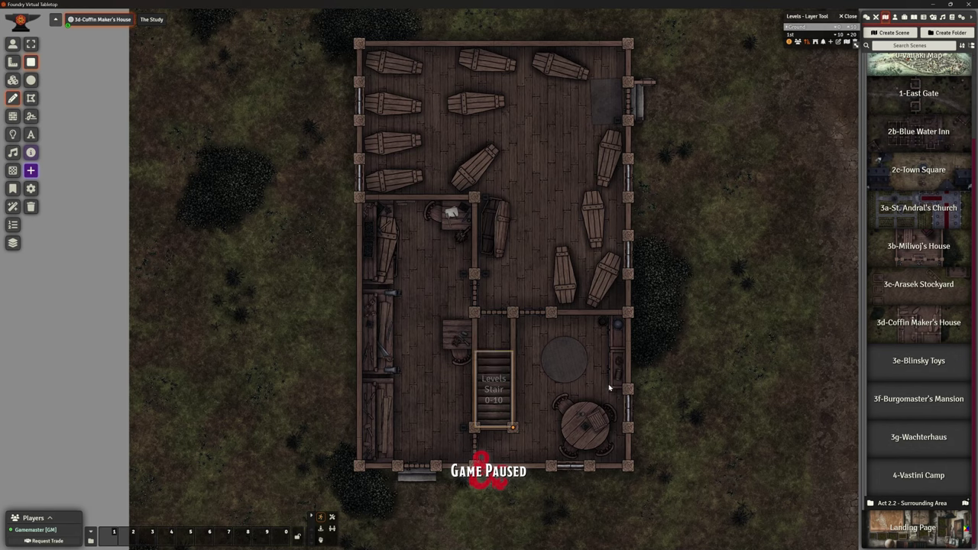
{"action": "mouse_move", "coordinate": [526, 353]}
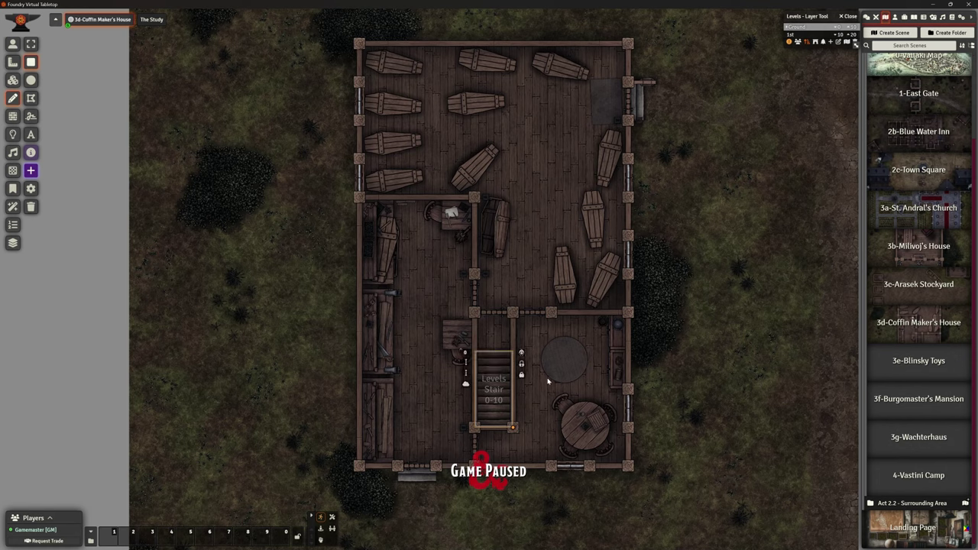
{"action": "left_click", "coordinate": [12, 43]}
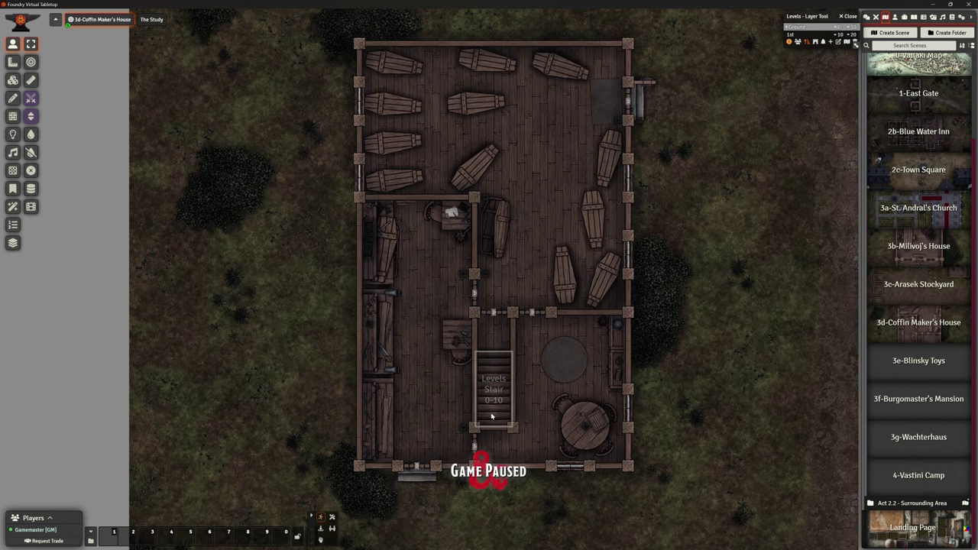
Step: Examine the 1st level's coffin tokens, its walls, and the region covering the house floor
{"action": "left_click", "coordinate": [798, 27]}
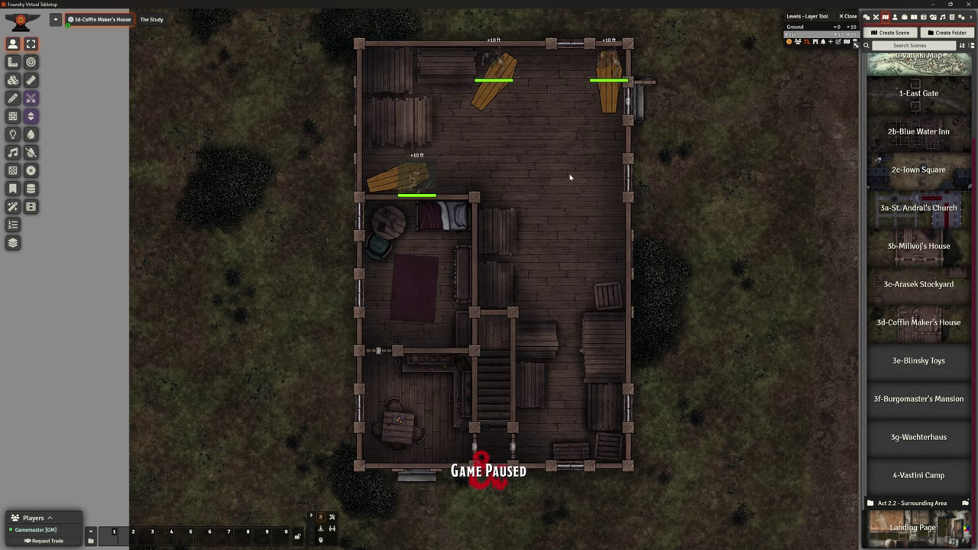
{"action": "left_click", "coordinate": [12, 117]}
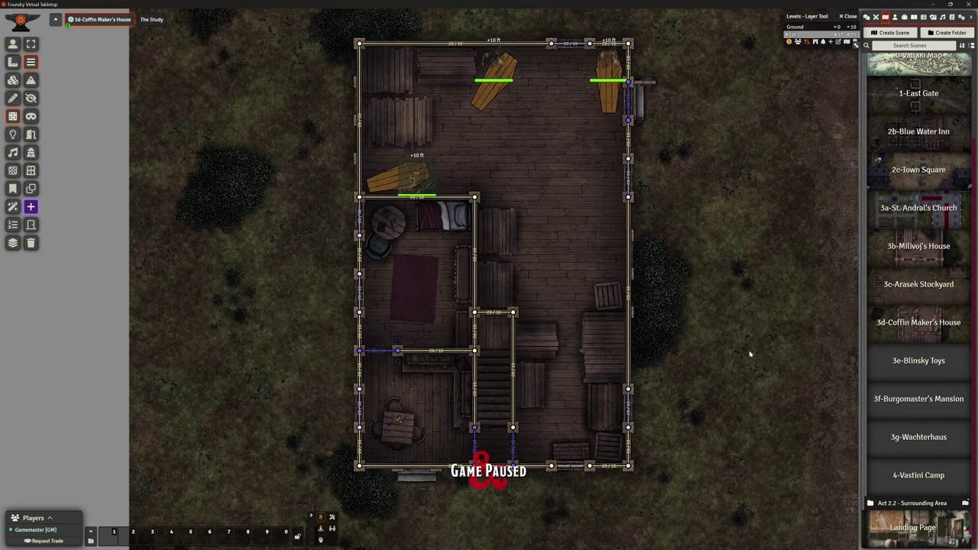
{"action": "left_click_drag", "start_coordinate": [748, 353], "coordinate": [717, 385]}
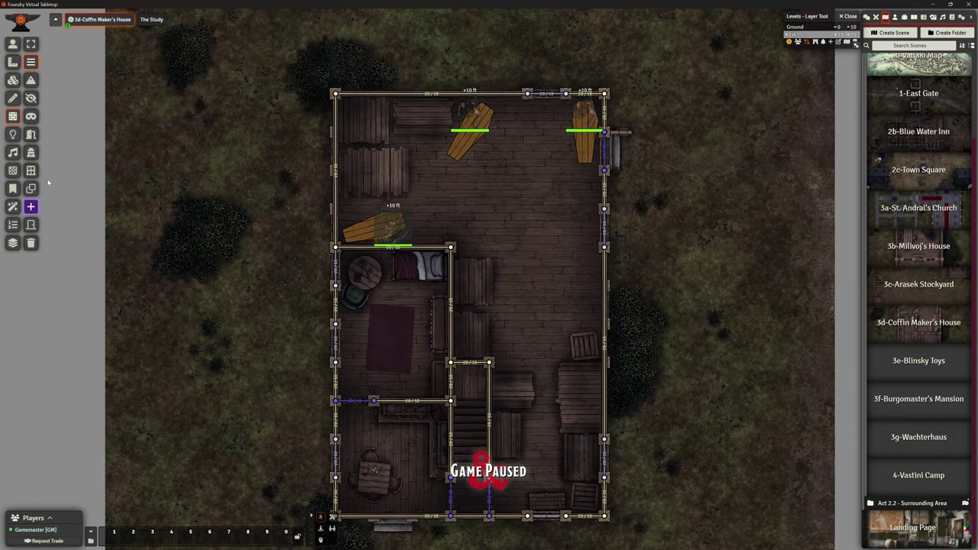
{"action": "left_click", "coordinate": [13, 171]}
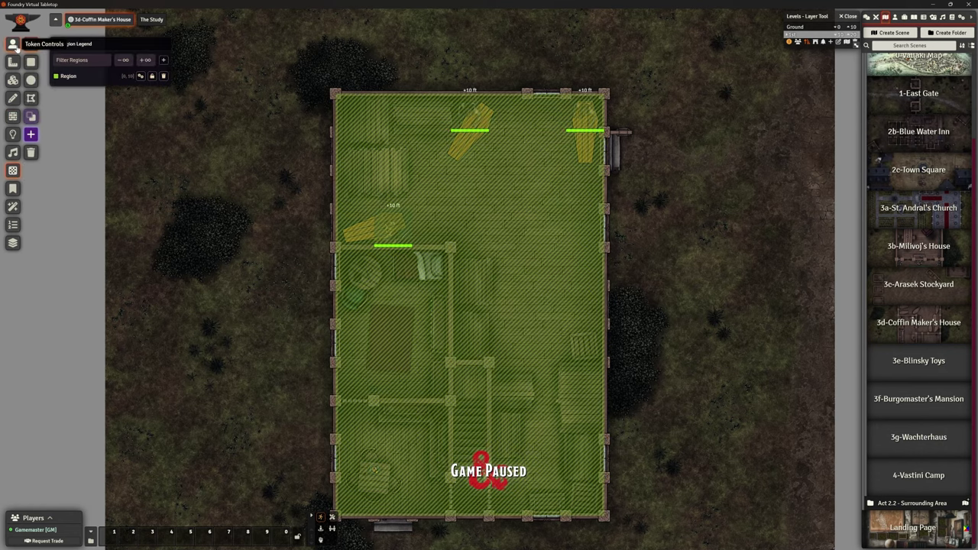
Step: Try placing the angled coffin's lid tile on the open floor beside the coffin on the 1st level, and undo each placement
{"action": "left_click", "coordinate": [12, 79]}
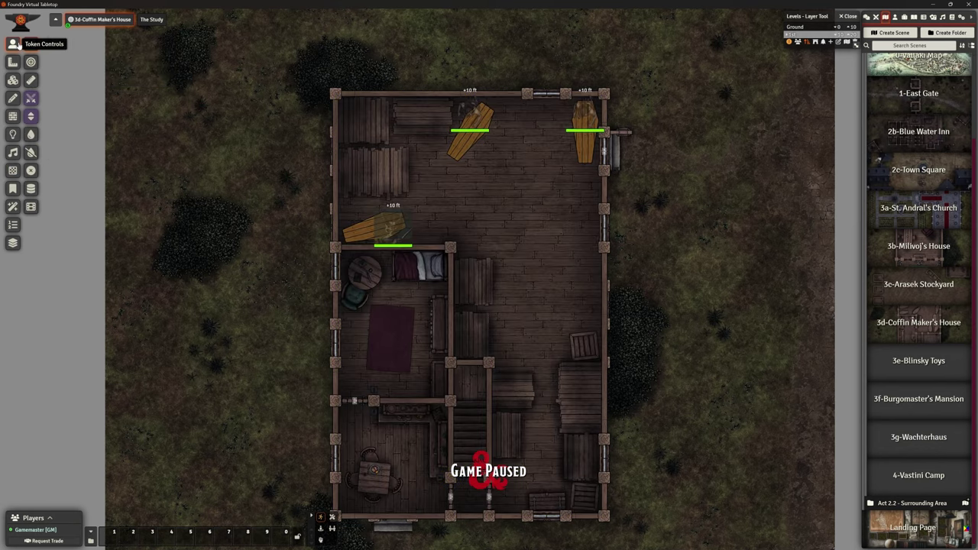
{"action": "scroll", "coordinate": [519, 252], "scroll_direction": "up", "scroll_amount": 3}
{"action": "left_click", "coordinate": [456, 118]}
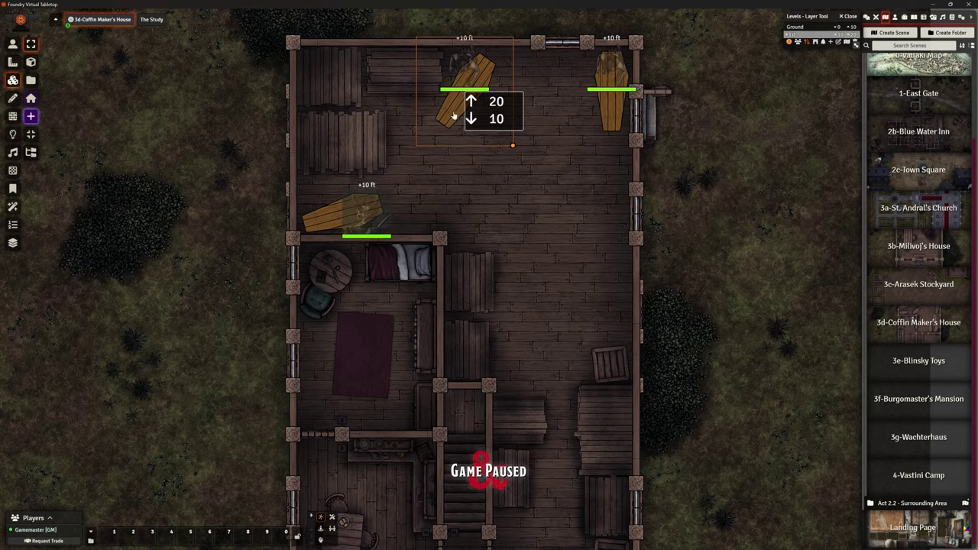
{"action": "key", "text": "ctrl+c"}
{"action": "key", "text": "ctrl+v"}
{"action": "left_click", "coordinate": [473, 136]}
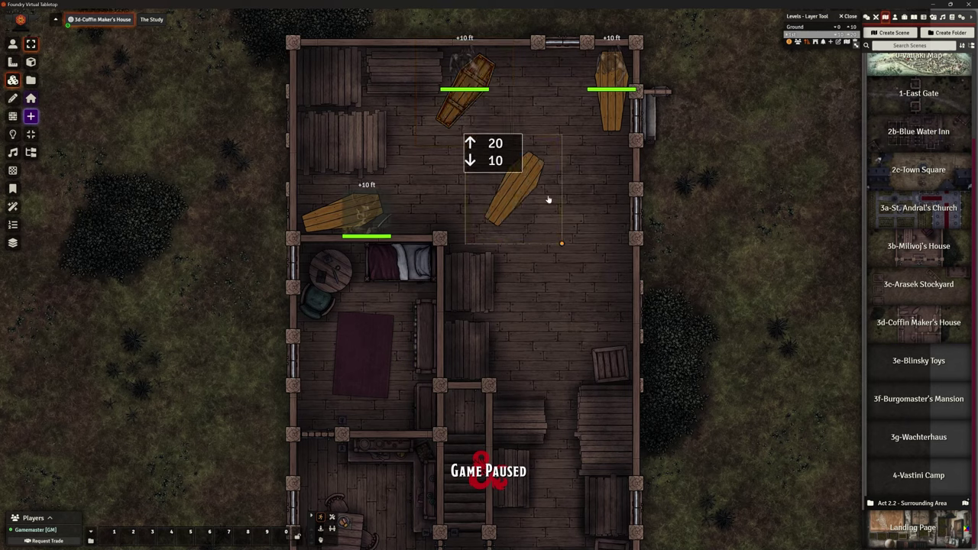
{"action": "key", "text": "ctrl+z"}
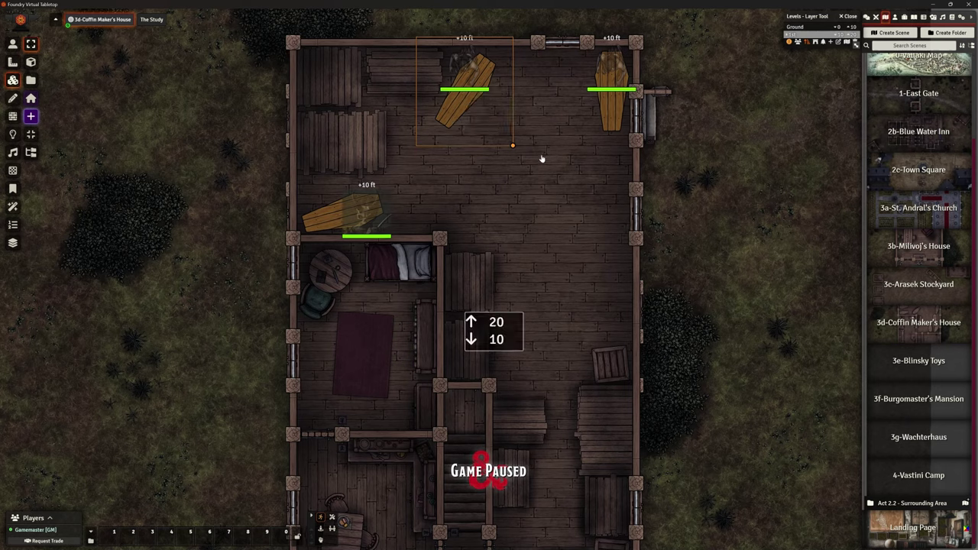
{"action": "key", "text": "ctrl+v"}
{"action": "key", "text": "ctrl+z"}
Step: Switch the sheet image of the Volenta Popofsky token by the lower-left coffin from token to portrait artwork, and close the sheet
{"action": "left_click_drag", "start_coordinate": [537, 143], "coordinate": [512, 247]}
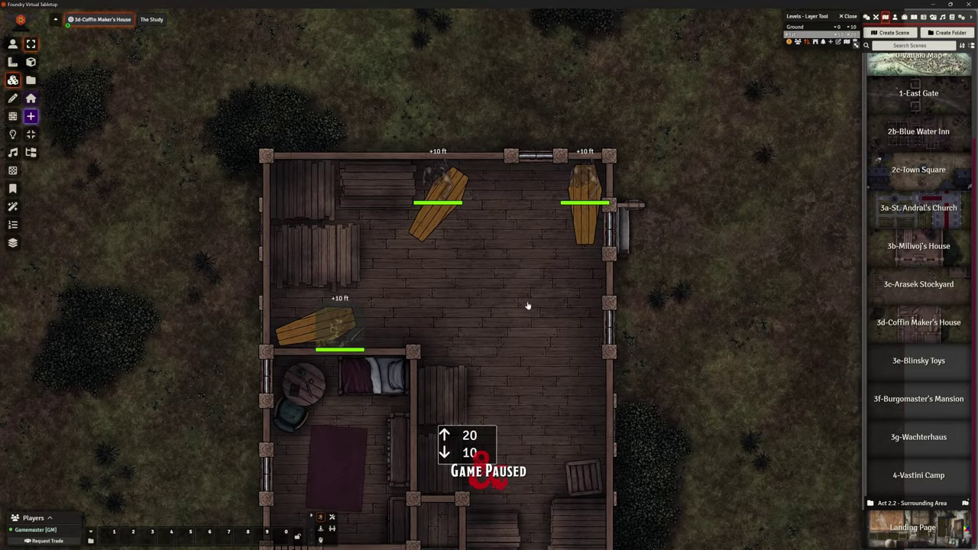
{"action": "scroll", "coordinate": [517, 295], "scroll_direction": "up", "scroll_amount": 2}
{"action": "scroll", "coordinate": [540, 292], "scroll_direction": "up", "scroll_amount": 1}
{"action": "scroll", "coordinate": [540, 292], "scroll_direction": "up", "scroll_amount": 1}
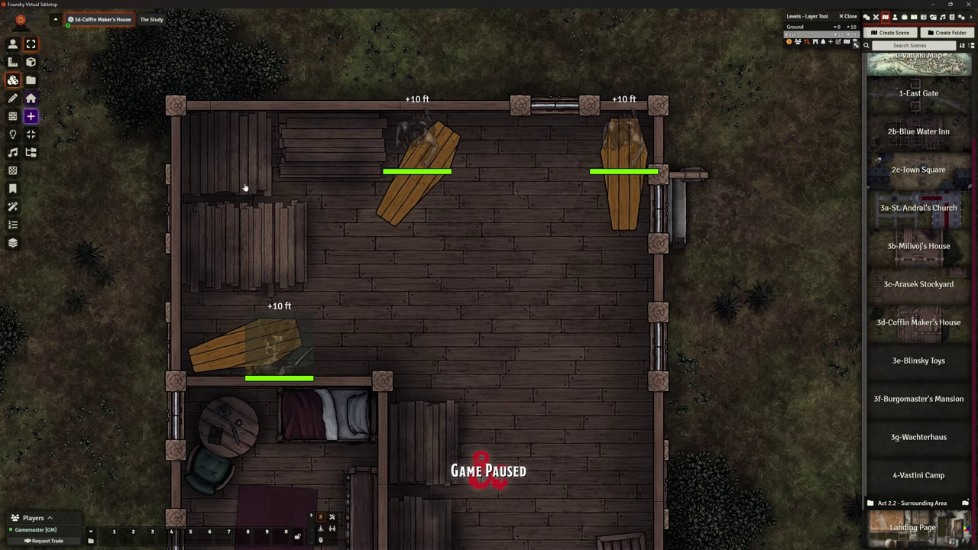
{"action": "left_click", "coordinate": [12, 44]}
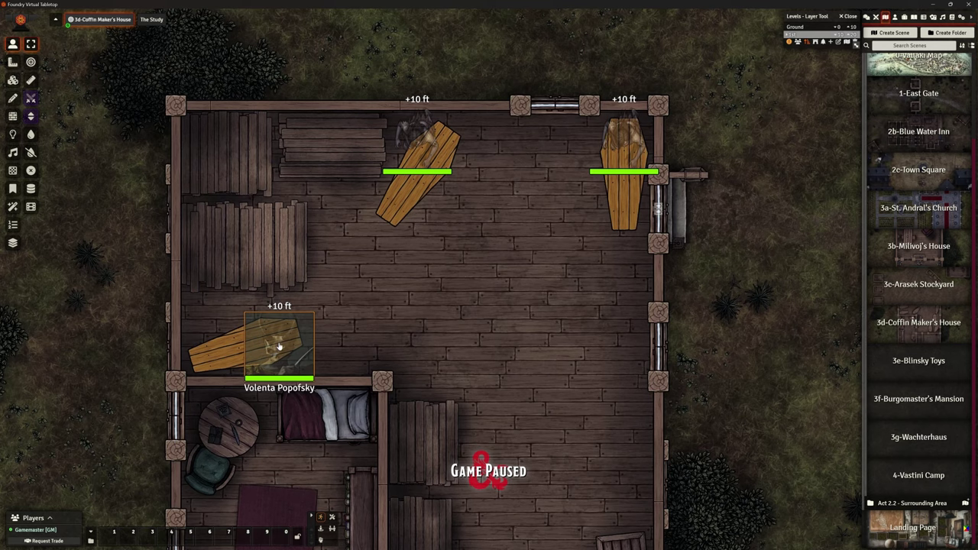
{"action": "right_click", "coordinate": [279, 345]}
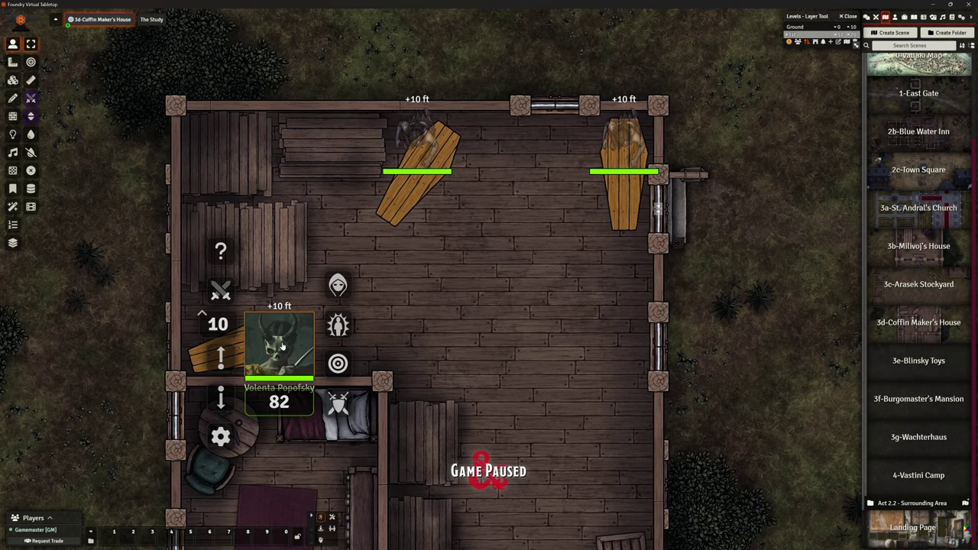
{"action": "double_click", "coordinate": [295, 338]}
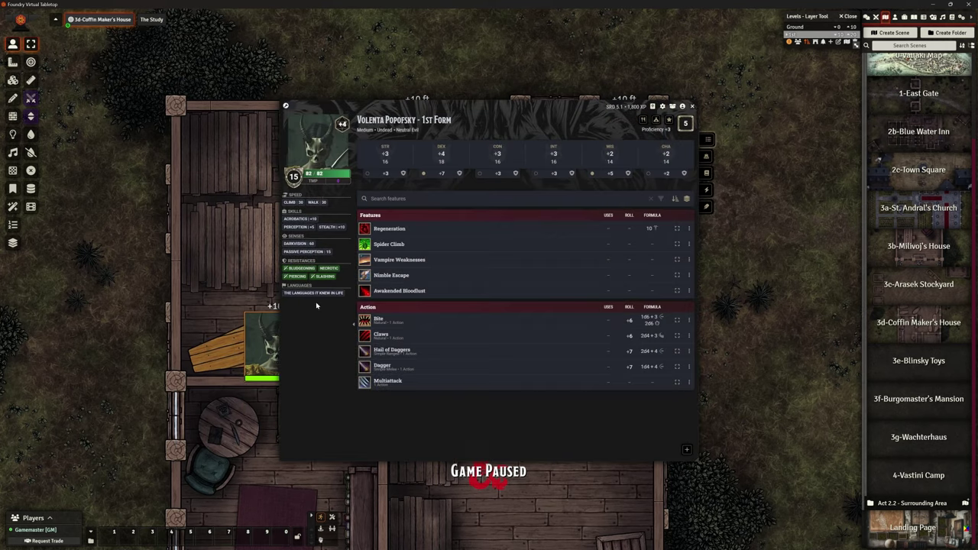
{"action": "left_click", "coordinate": [286, 106]}
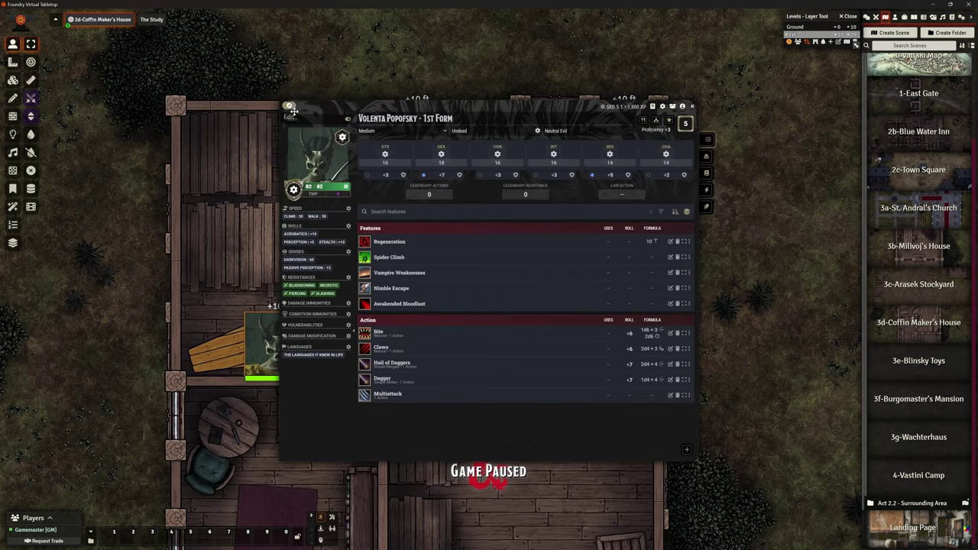
{"action": "left_click", "coordinate": [348, 119]}
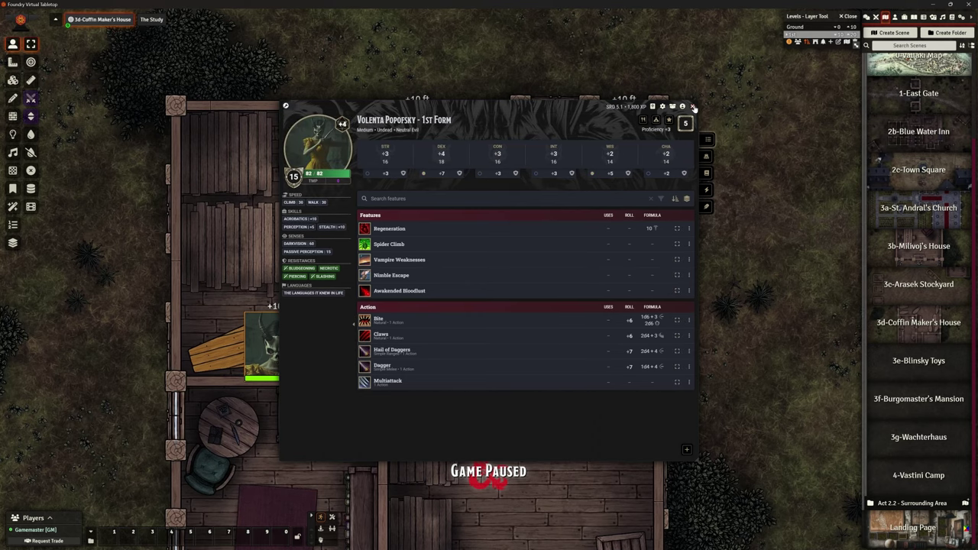
{"action": "left_click", "coordinate": [692, 107]}
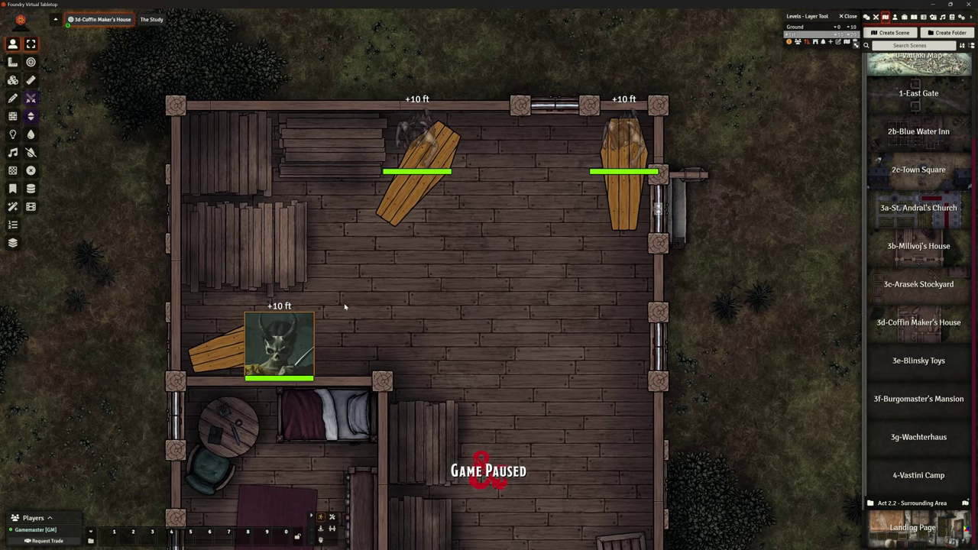
Step: Reopen Volenta's character sheet, enlarge it, and position it over the middle of the map
{"action": "double_click", "coordinate": [287, 344]}
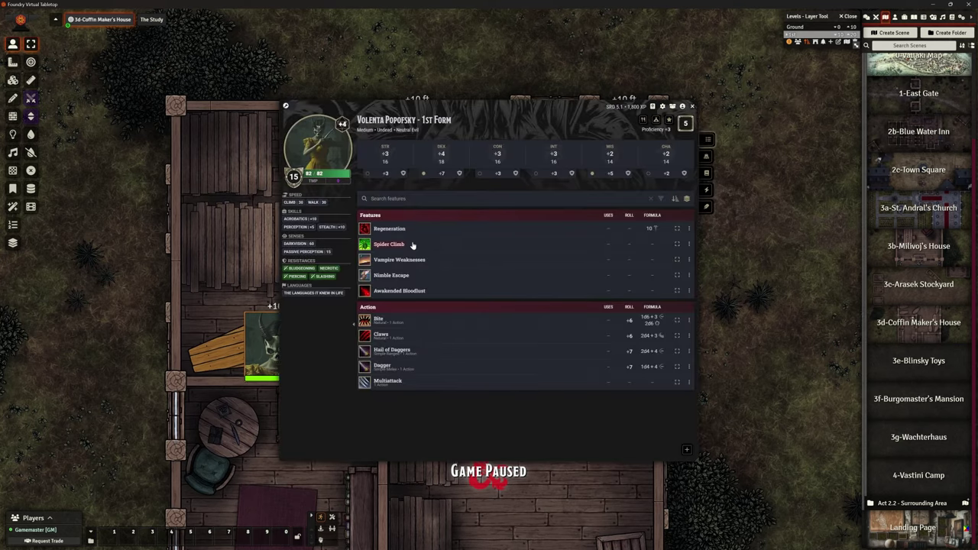
{"action": "left_click_drag", "start_coordinate": [549, 107], "coordinate": [601, 35]}
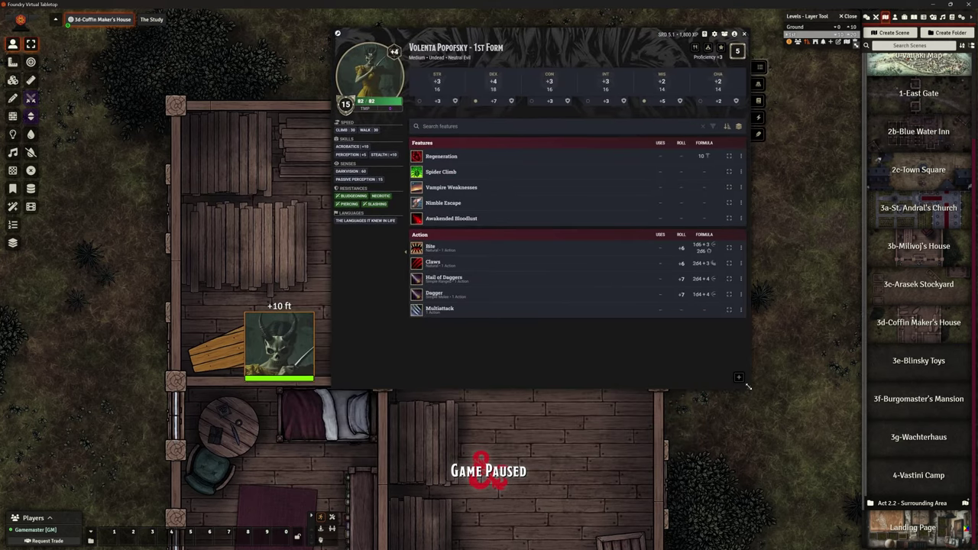
{"action": "left_click_drag", "start_coordinate": [749, 391], "coordinate": [807, 509]}
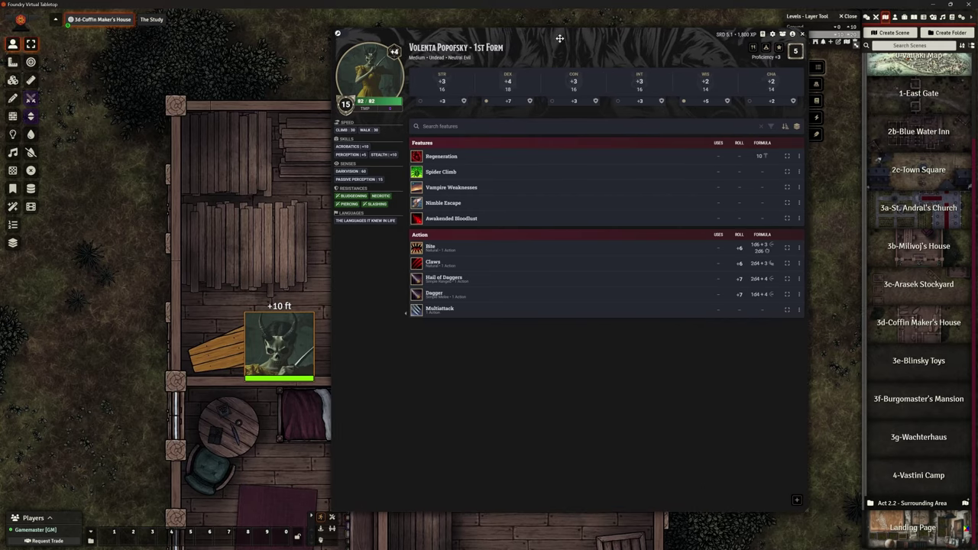
{"action": "left_click_drag", "start_coordinate": [556, 35], "coordinate": [492, 48]}
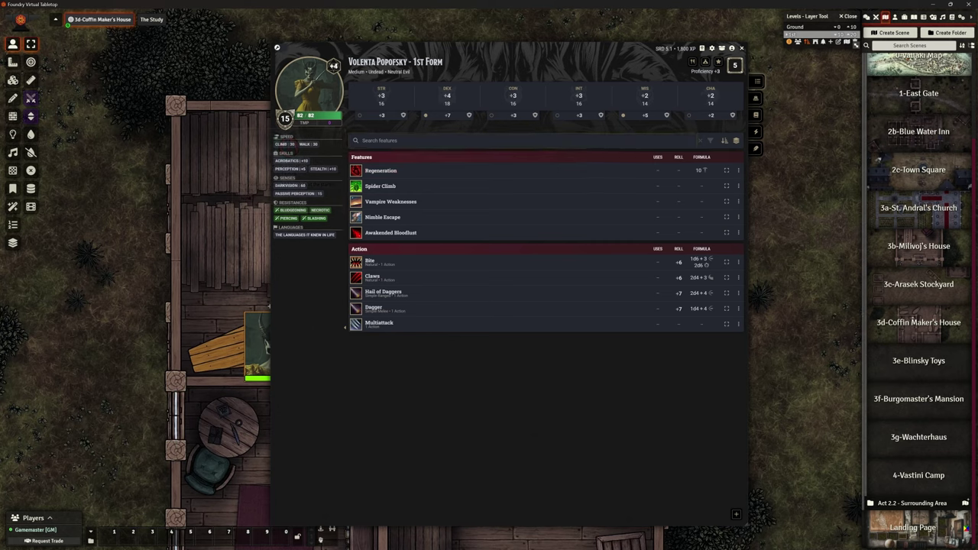
Step: Switch to the Curse of Strahd: Reloaded page in the browser, review Volenta Popofsky's First and Second Form stat blocks, and close the page
{"action": "key", "text": "alt+Tab"}
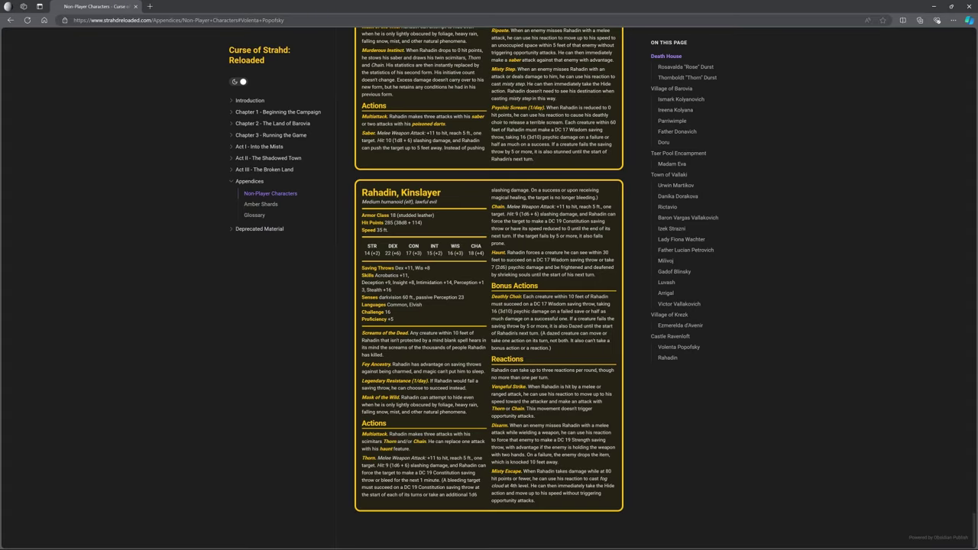
{"action": "scroll", "coordinate": [491, 224], "scroll_direction": "up", "scroll_amount": 6}
{"action": "scroll", "coordinate": [487, 219], "scroll_direction": "up", "scroll_amount": 2}
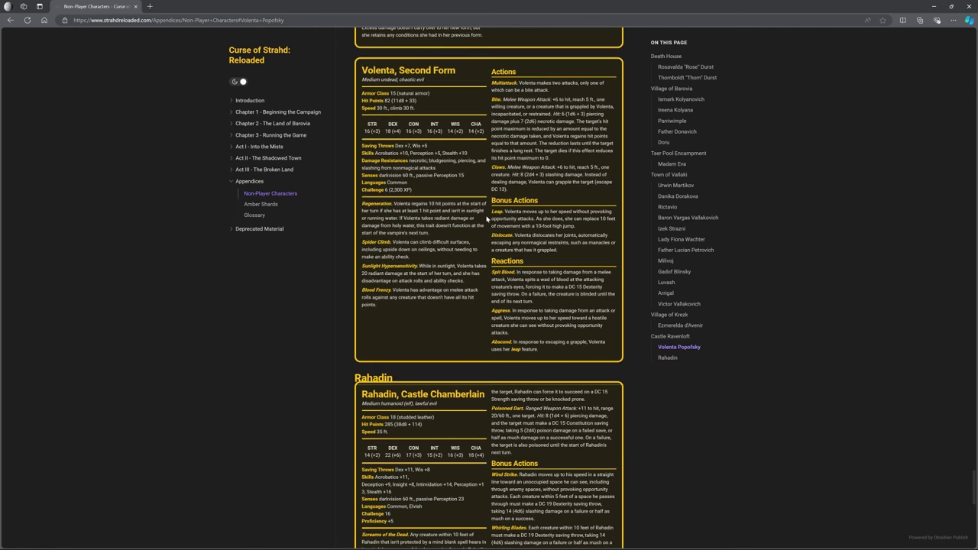
{"action": "scroll", "coordinate": [487, 219], "scroll_direction": "down", "scroll_amount": 2}
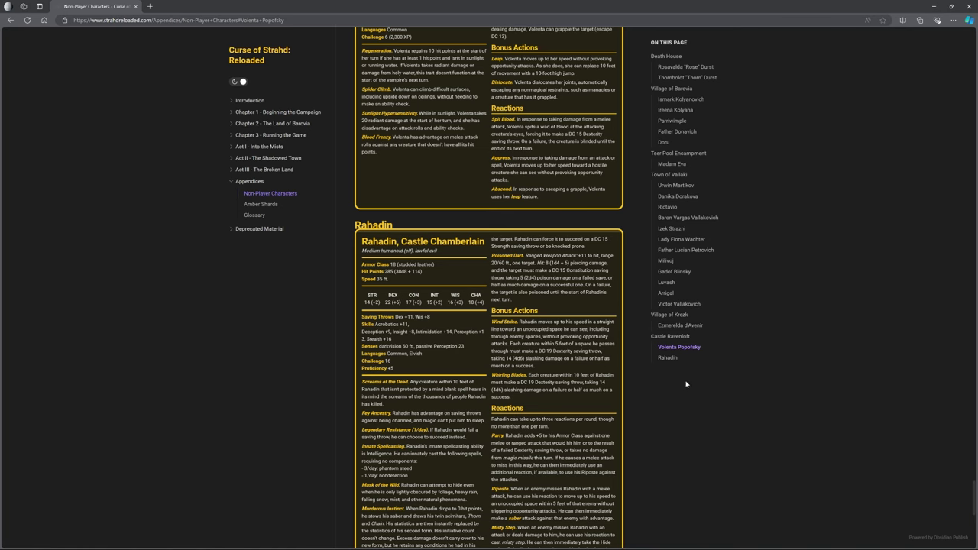
{"action": "left_click", "coordinate": [666, 348]}
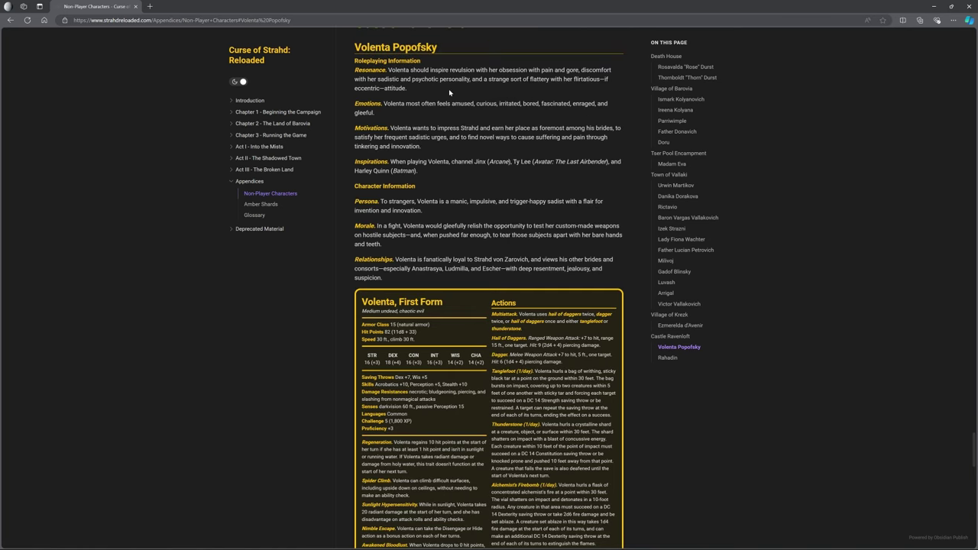
{"action": "scroll", "coordinate": [448, 95], "scroll_direction": "down", "scroll_amount": 3}
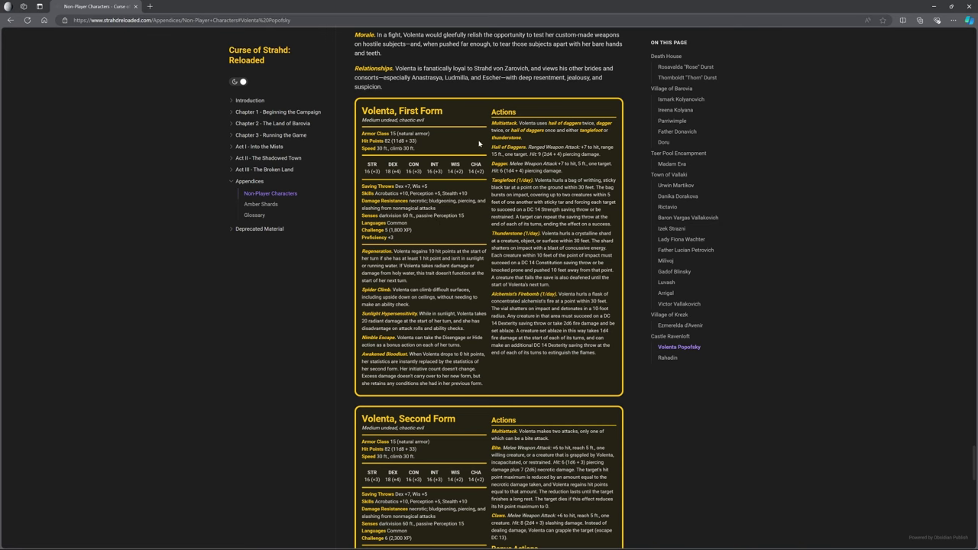
{"action": "scroll", "coordinate": [488, 305], "scroll_direction": "down", "scroll_amount": 4}
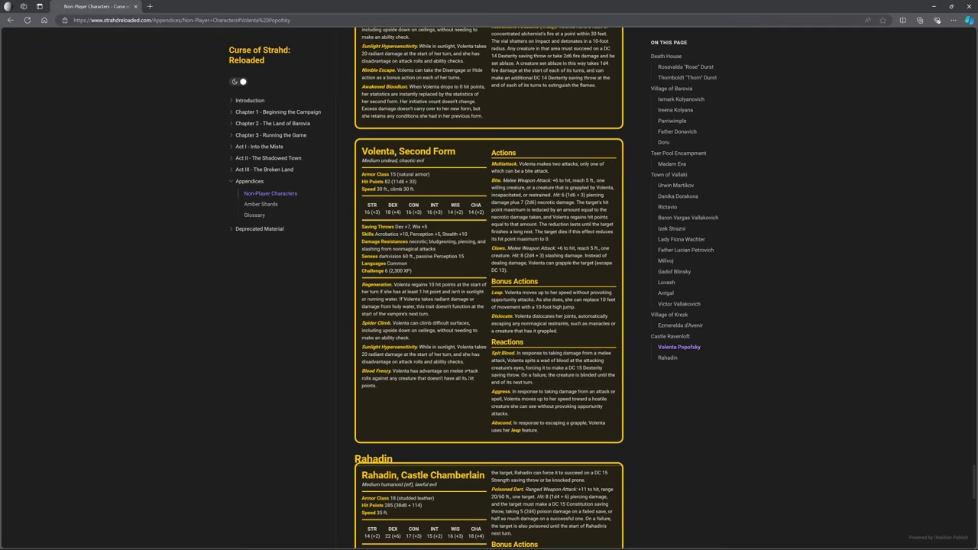
{"action": "scroll", "coordinate": [501, 276], "scroll_direction": "up", "scroll_amount": 4}
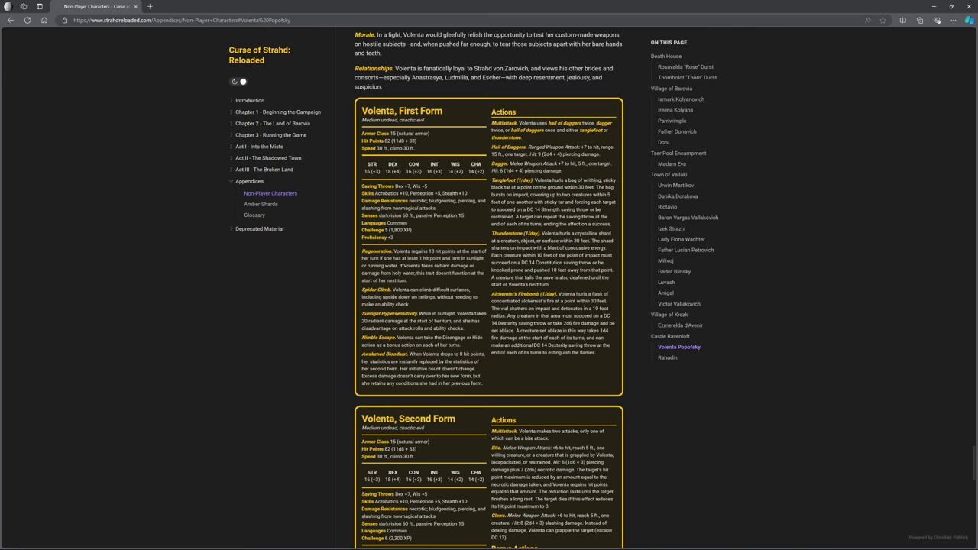
{"action": "key", "text": "alt+F4"}
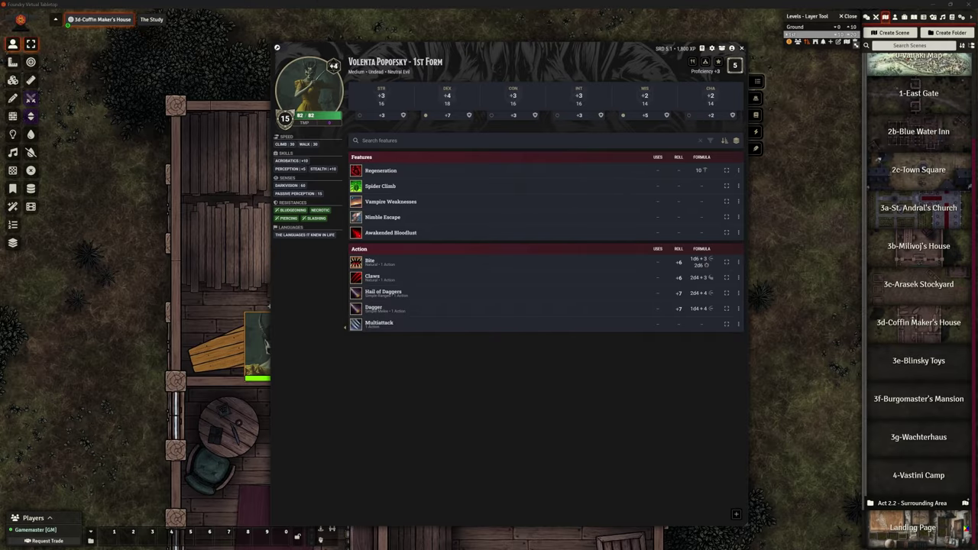
Step: Examine the features and actions on Volenta's first-form sheet, including the Awakended Bloodlust description
{"action": "mouse_move", "coordinate": [598, 229]}
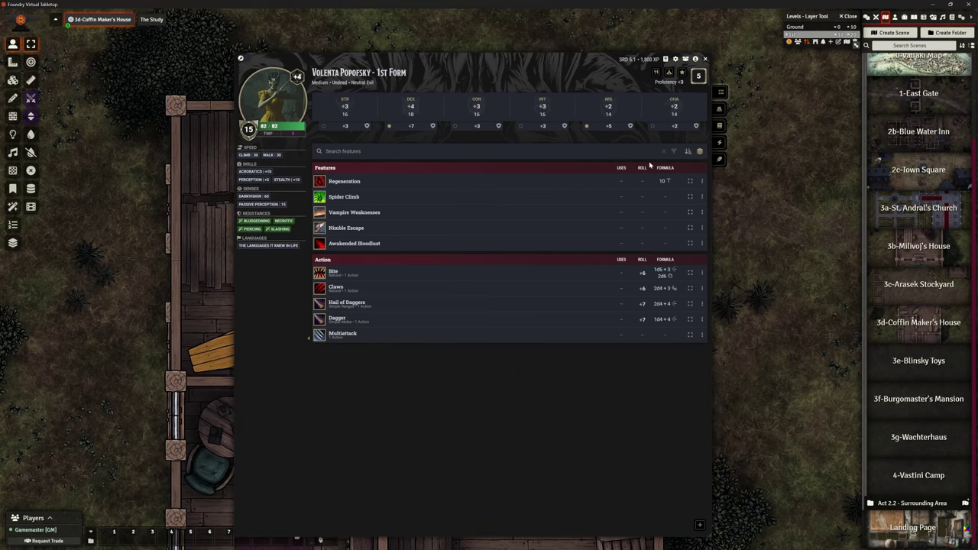
{"action": "mouse_move", "coordinate": [472, 313]}
{"action": "mouse_move", "coordinate": [441, 228]}
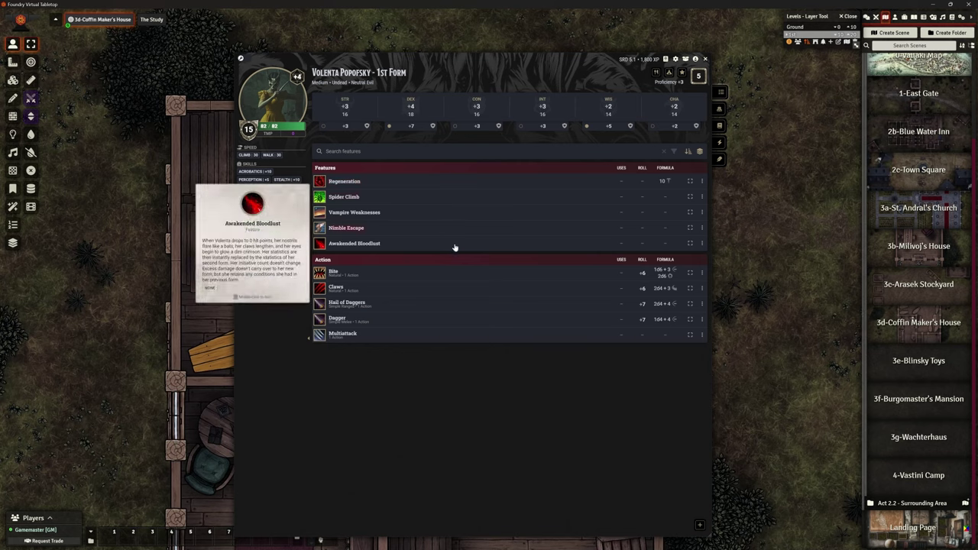
{"action": "left_click", "coordinate": [701, 273]}
Step: Duplicate the "Volenta Popofsky - 1st Form" actor among the monsters in the actor directory
{"action": "left_click", "coordinate": [894, 17]}
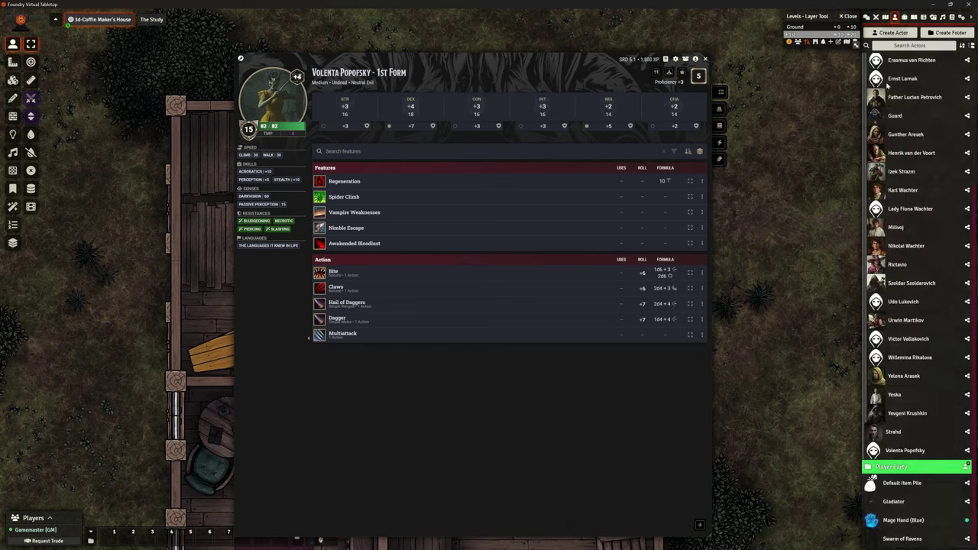
{"action": "scroll", "coordinate": [894, 153], "scroll_direction": "up", "scroll_amount": 10}
{"action": "scroll", "coordinate": [917, 382], "scroll_direction": "down", "scroll_amount": 10}
{"action": "right_click", "coordinate": [910, 452]}
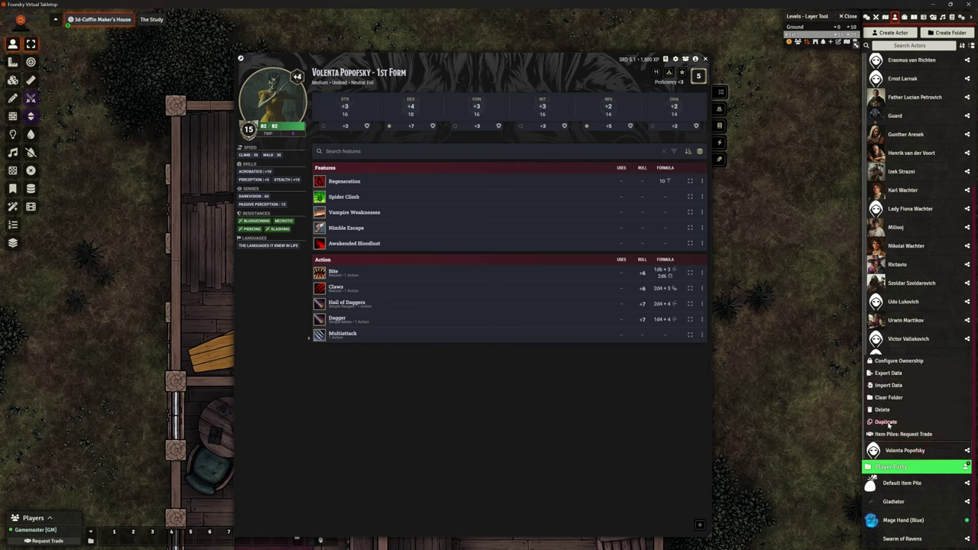
{"action": "scroll", "coordinate": [905, 229], "scroll_direction": "up", "scroll_amount": 10}
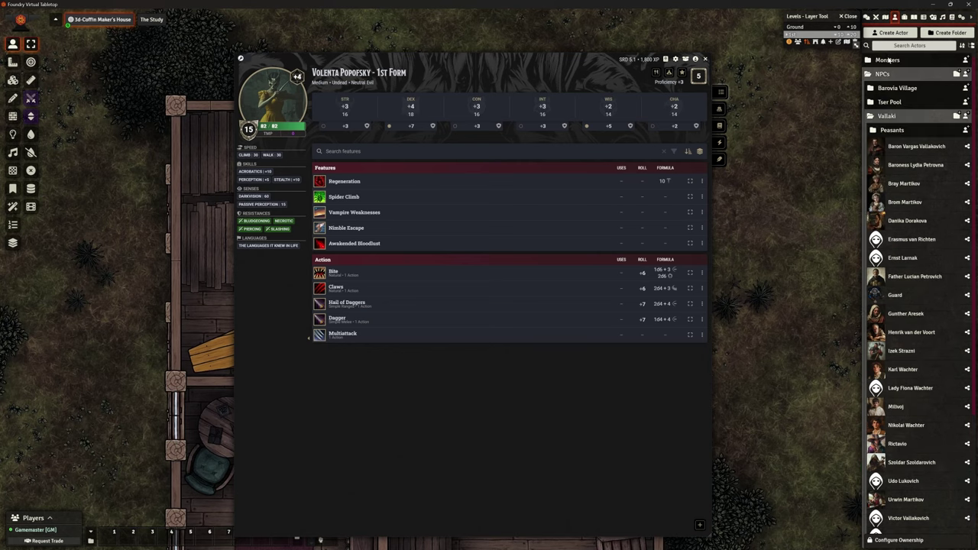
{"action": "scroll", "coordinate": [909, 168], "scroll_direction": "down", "scroll_amount": 5}
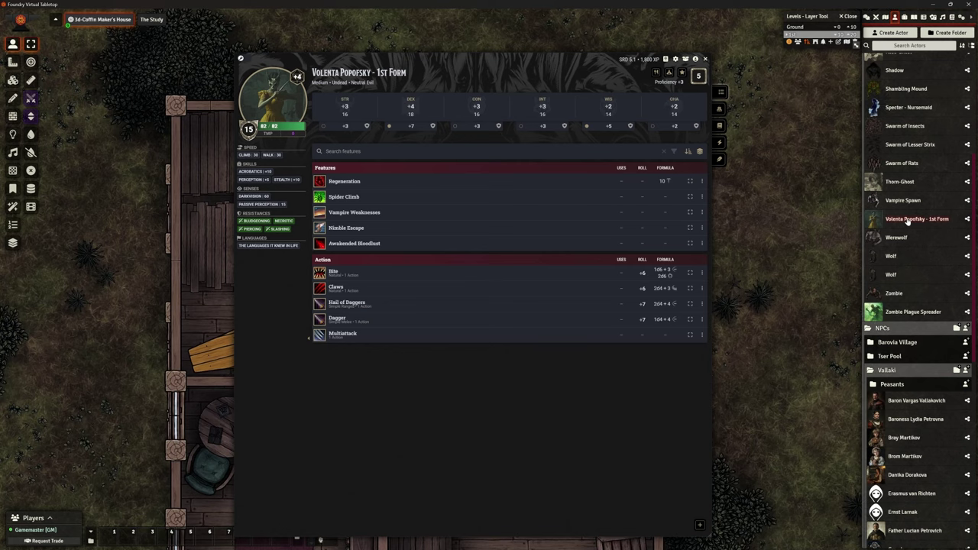
{"action": "right_click", "coordinate": [907, 220]}
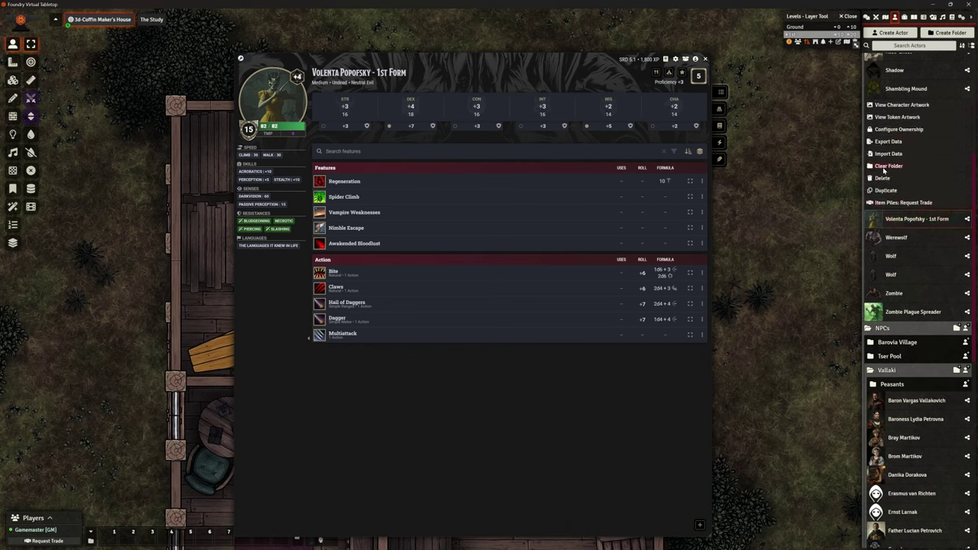
{"action": "left_click", "coordinate": [886, 190]}
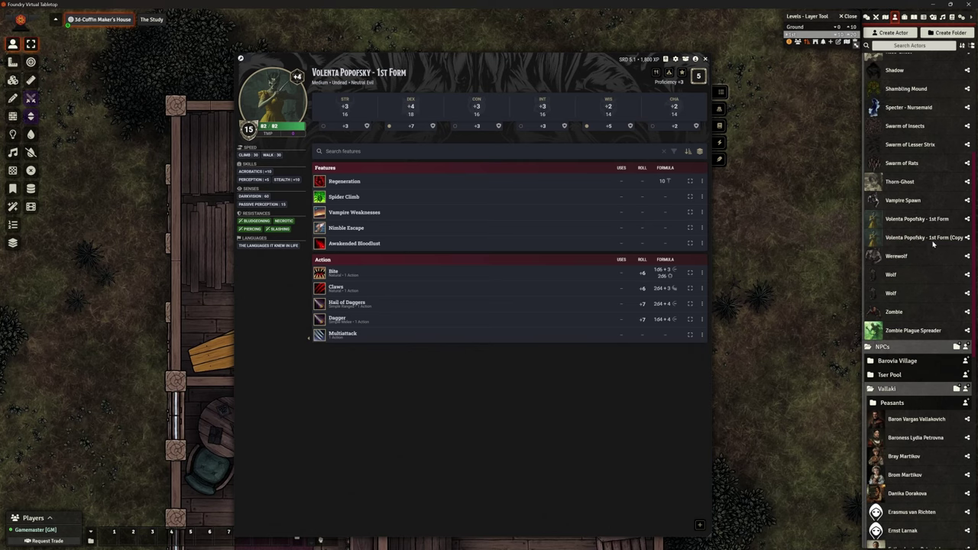
Step: Rename the duplicated actor to "Volenta Popofsky - 2nd Form" and close its sheet
{"action": "left_click", "coordinate": [926, 238]}
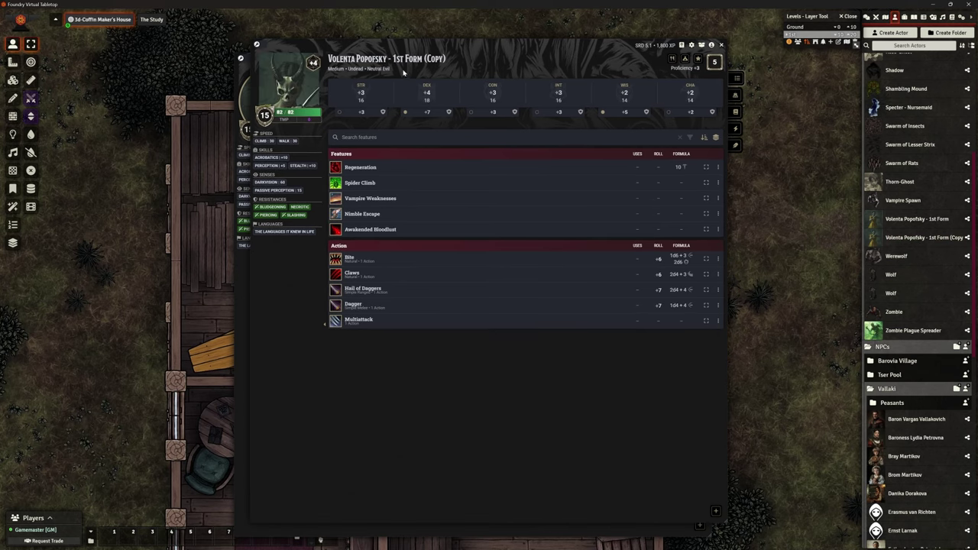
{"action": "left_click", "coordinate": [258, 45]}
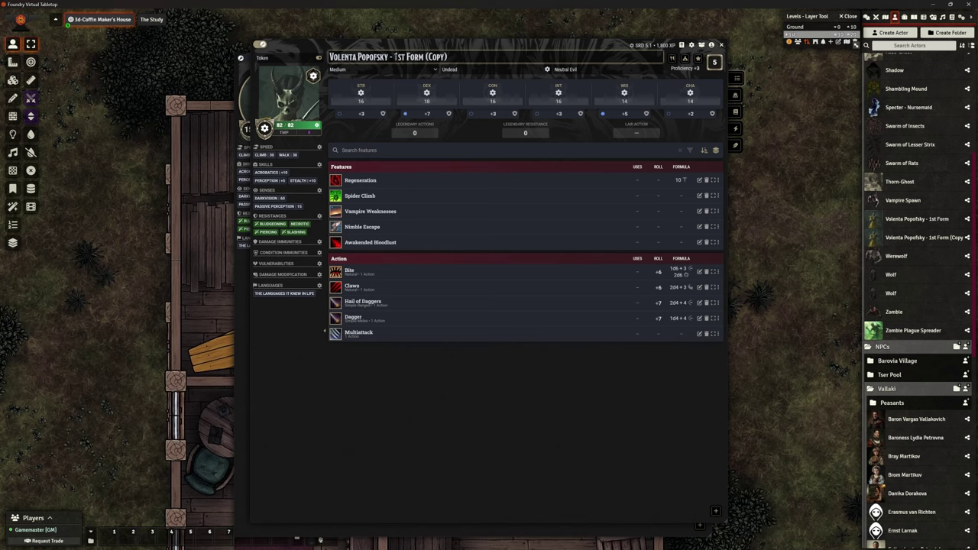
{"action": "left_click_drag", "start_coordinate": [393, 57], "coordinate": [447, 57]}
{"action": "type", "text": "2nd Form"}
{"action": "key", "text": "Return"}
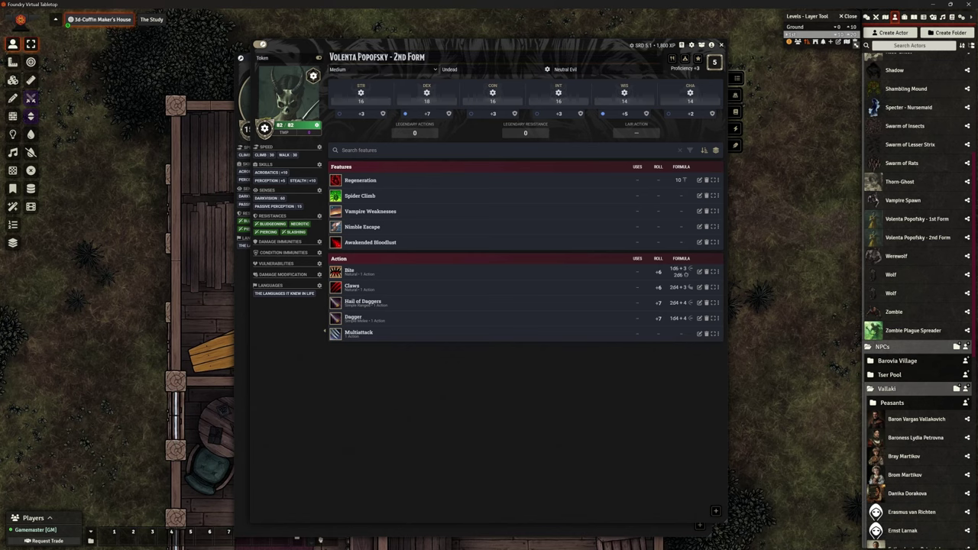
{"action": "left_click", "coordinate": [720, 45]}
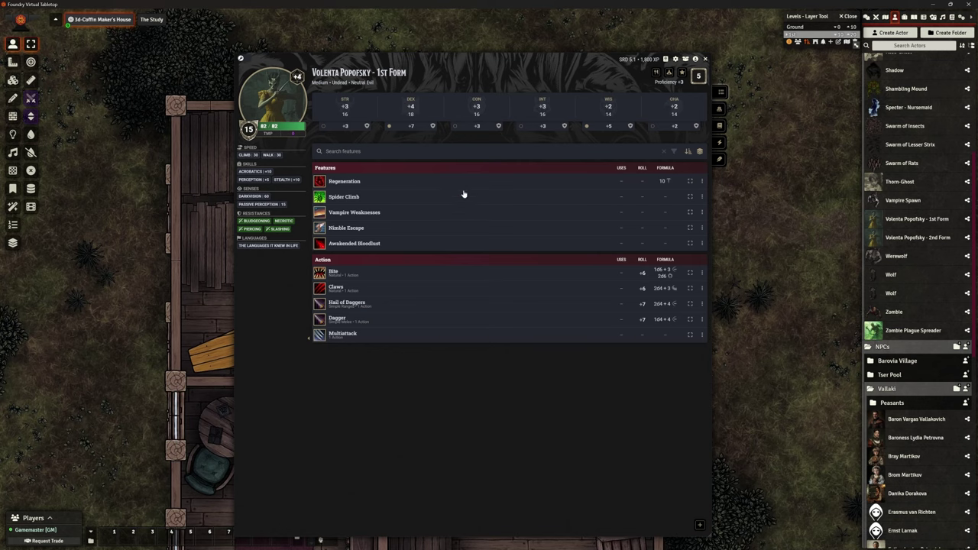
Step: Read the Regeneration, Spider Climb, Nimble Escape and Awakended Bloodlust feature descriptions on Volenta's first-form sheet
{"action": "mouse_move", "coordinate": [340, 181]}
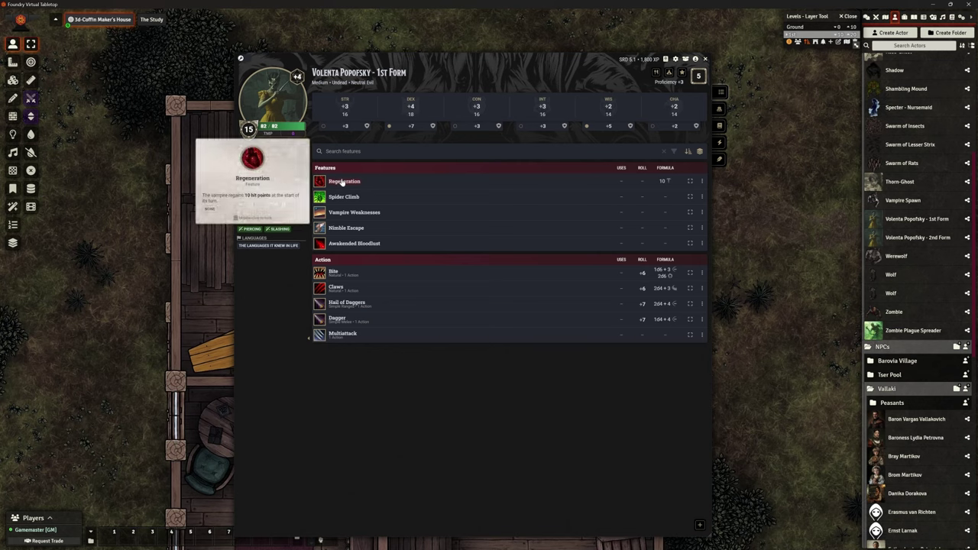
{"action": "mouse_move", "coordinate": [347, 199]}
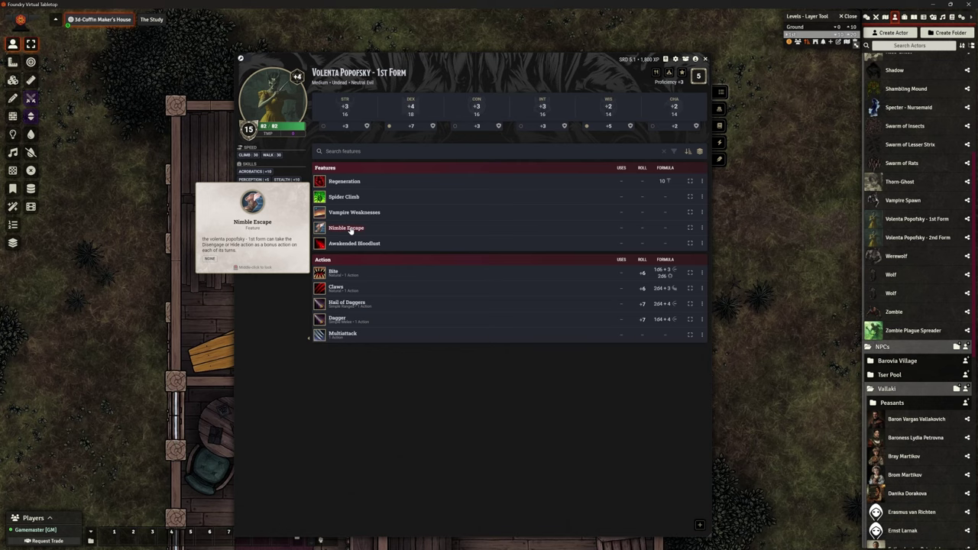
{"action": "mouse_move", "coordinate": [356, 246]}
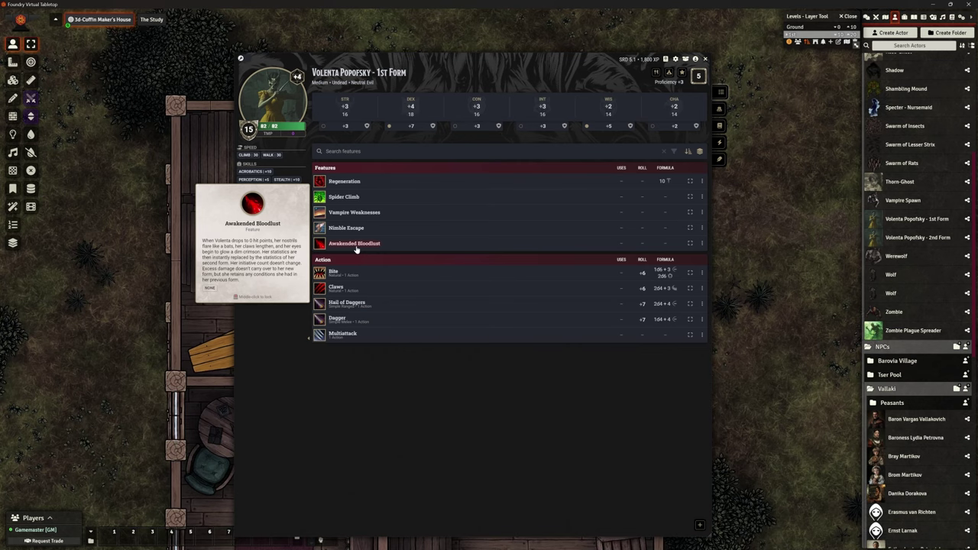
Step: Open the Awakended Bloodlust feature on Volenta's first-form sheet, read how her second form replaces her statistics, and close it
{"action": "left_click", "coordinate": [702, 244]}
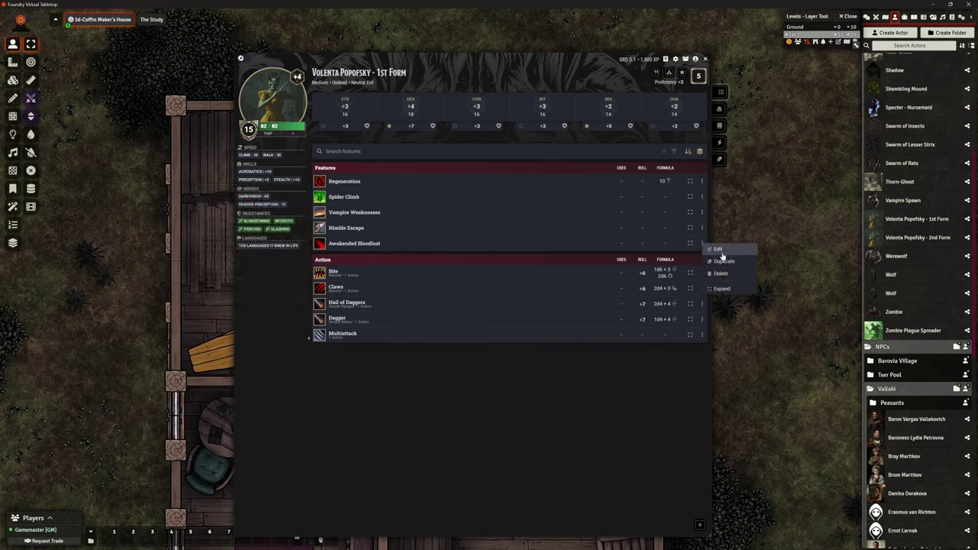
{"action": "left_click", "coordinate": [710, 253]}
{"action": "left_click_drag", "start_coordinate": [591, 353], "coordinate": [690, 425]}
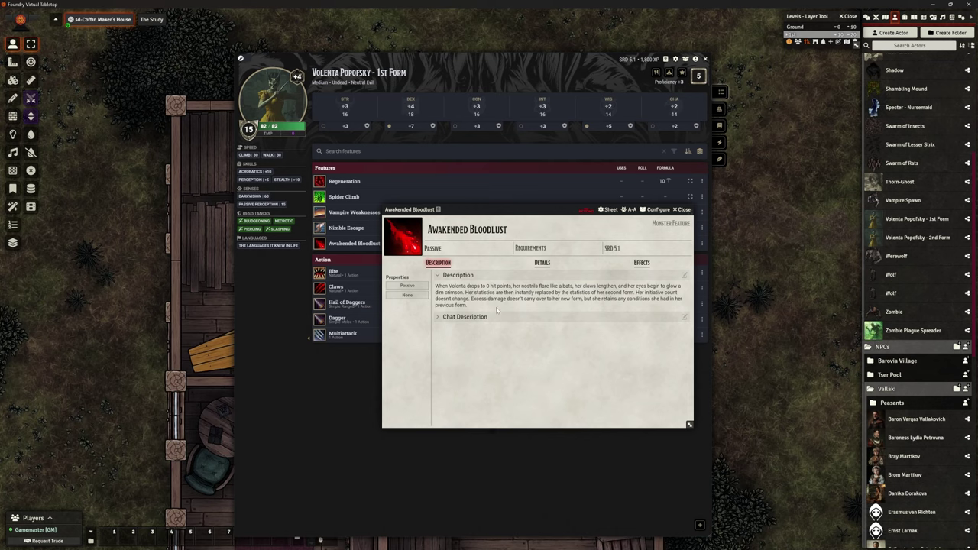
{"action": "left_click_drag", "start_coordinate": [483, 290], "coordinate": [601, 306]}
{"action": "left_click", "coordinate": [601, 310]}
{"action": "left_click", "coordinate": [682, 209]}
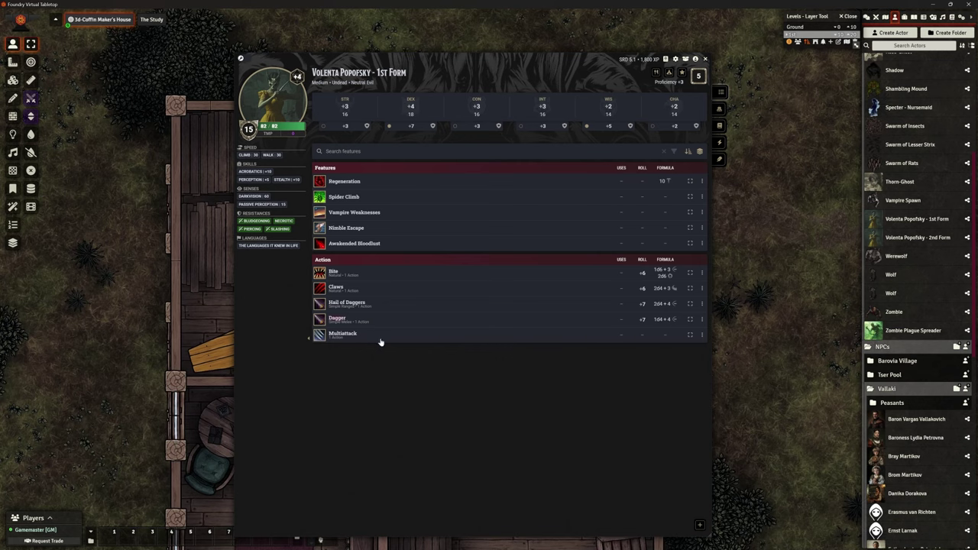
Step: Examine Volenta's Multiattack, Dagger and Hail of Daggers actions, including the Hail of Daggers weapon properties, range and damage formula
{"action": "mouse_move", "coordinate": [344, 338]}
{"action": "mouse_move", "coordinate": [337, 321]}
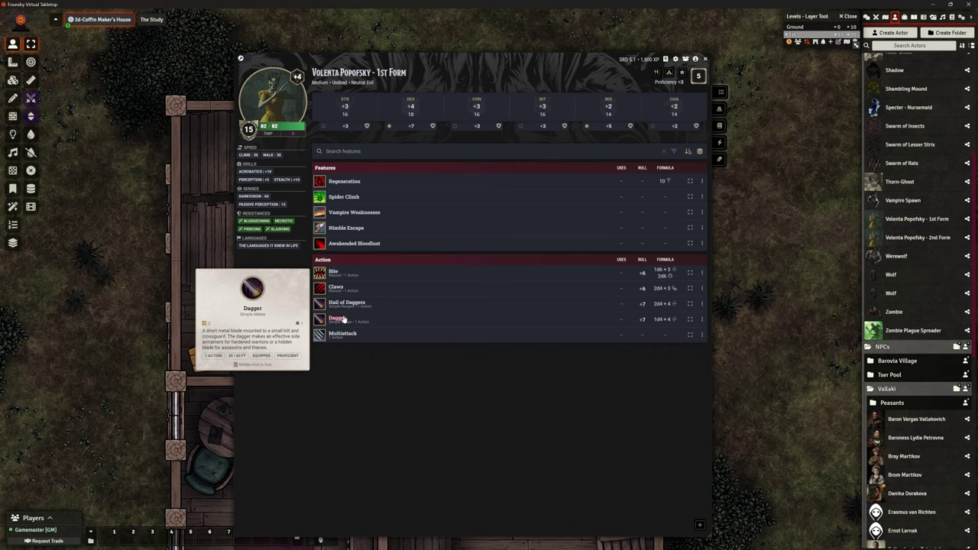
{"action": "mouse_move", "coordinate": [351, 305]}
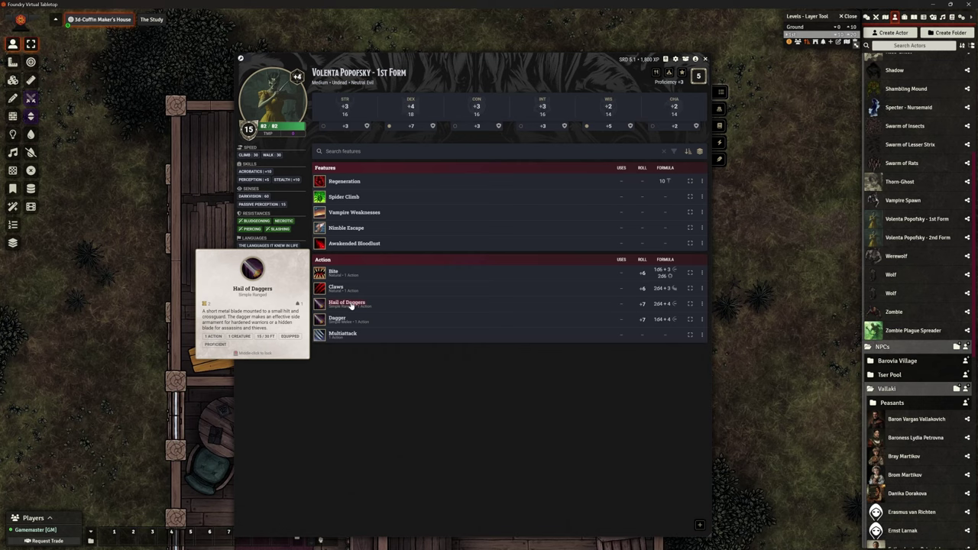
{"action": "left_click", "coordinate": [701, 304]}
{"action": "left_click", "coordinate": [717, 308]}
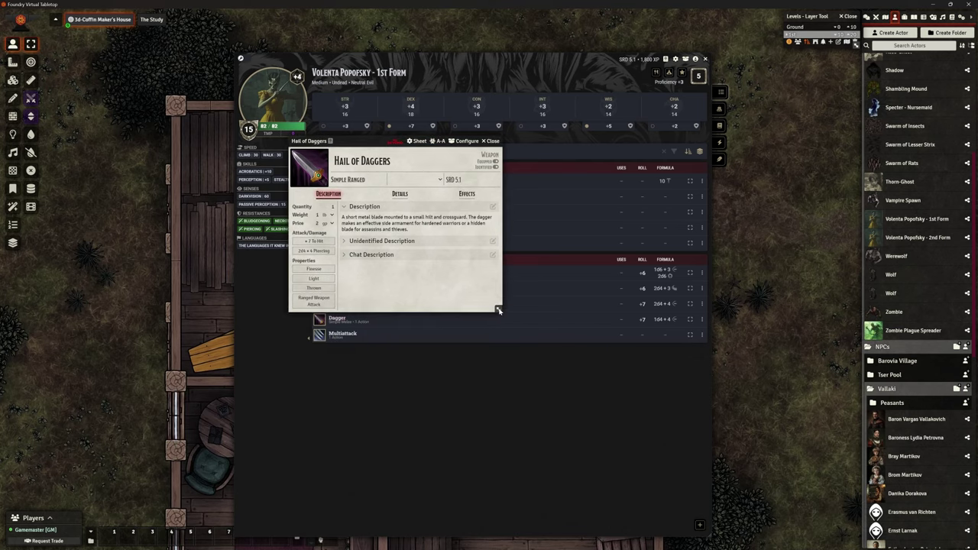
{"action": "left_click_drag", "start_coordinate": [497, 309], "coordinate": [692, 402]}
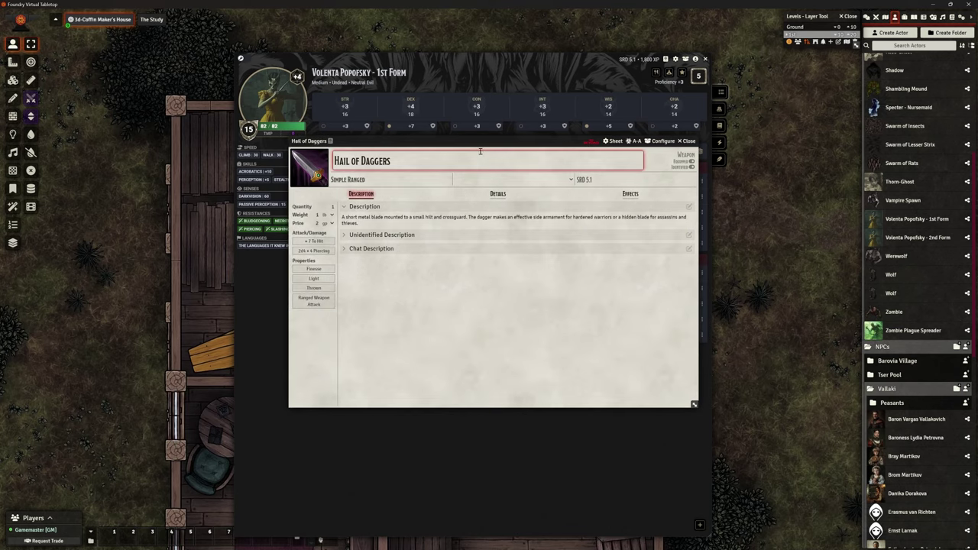
{"action": "left_click_drag", "start_coordinate": [474, 141], "coordinate": [450, 199]}
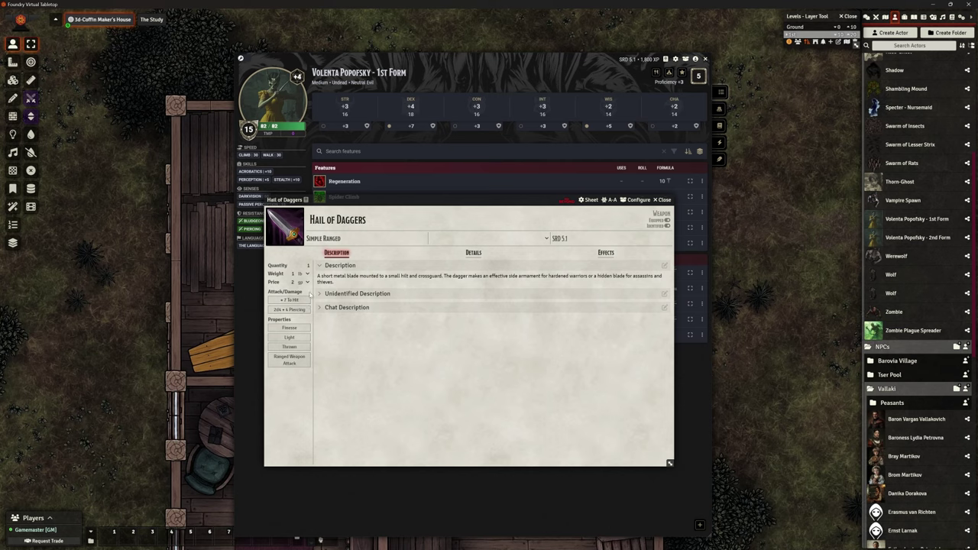
{"action": "left_click", "coordinate": [473, 253]}
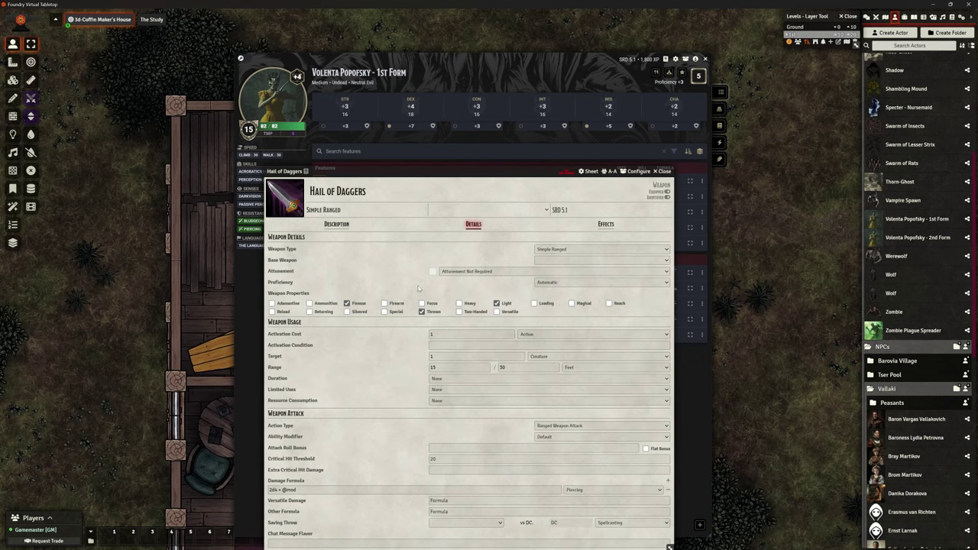
{"action": "left_click", "coordinate": [440, 367]}
{"action": "left_click_drag", "start_coordinate": [539, 174], "coordinate": [530, 89]}
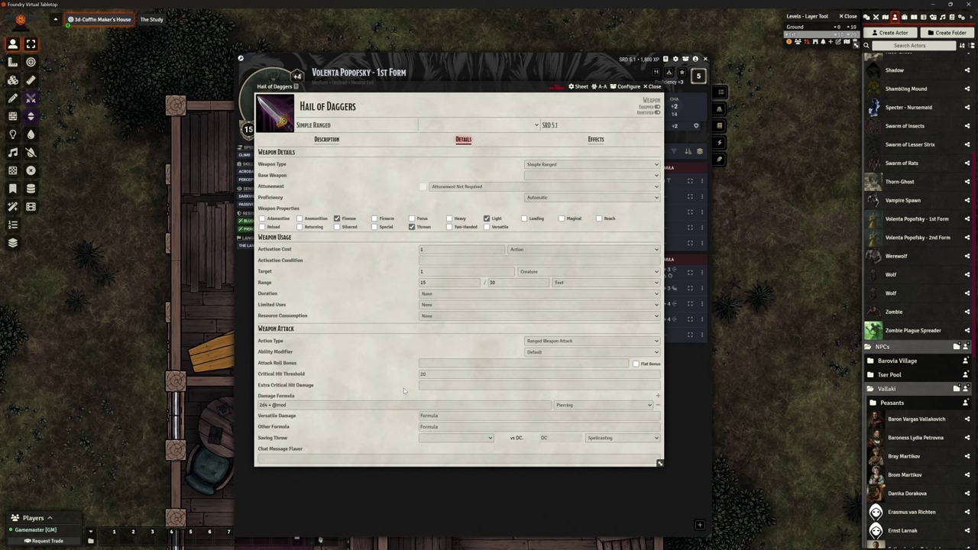
{"action": "left_click", "coordinate": [653, 87]}
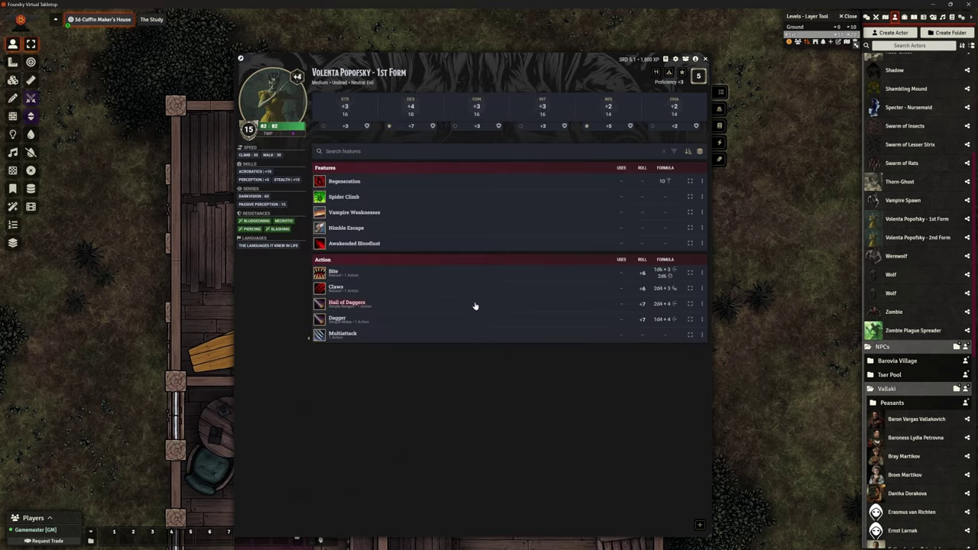
{"action": "mouse_move", "coordinate": [377, 305]}
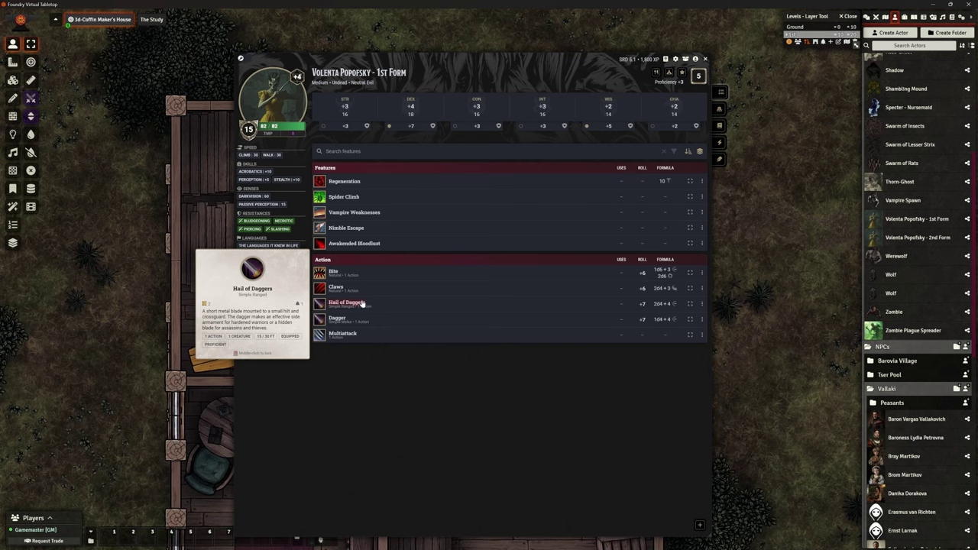
{"action": "mouse_move", "coordinate": [362, 321]}
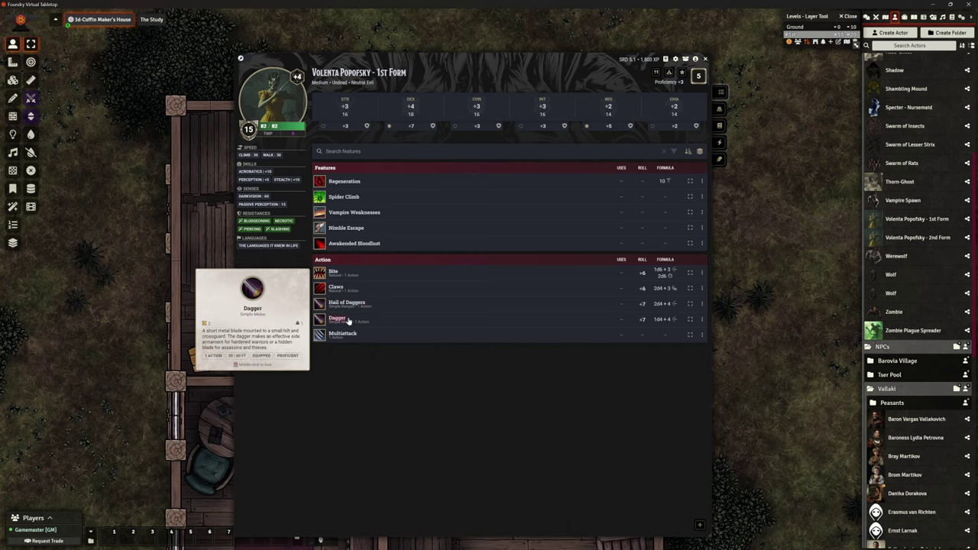
Step: Delete the Bite and Claws actions from Volenta's first-form sheet
{"action": "left_click", "coordinate": [702, 272]}
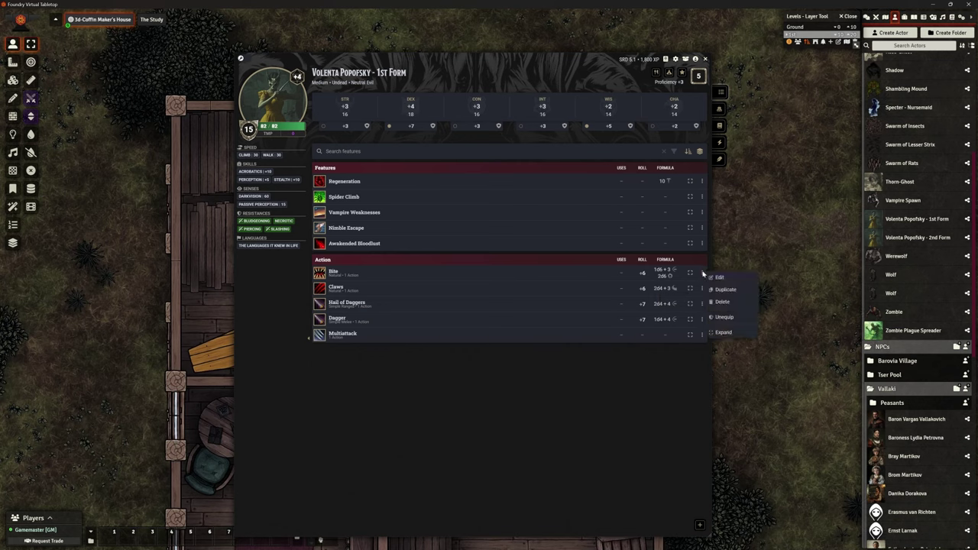
{"action": "left_click", "coordinate": [717, 305]}
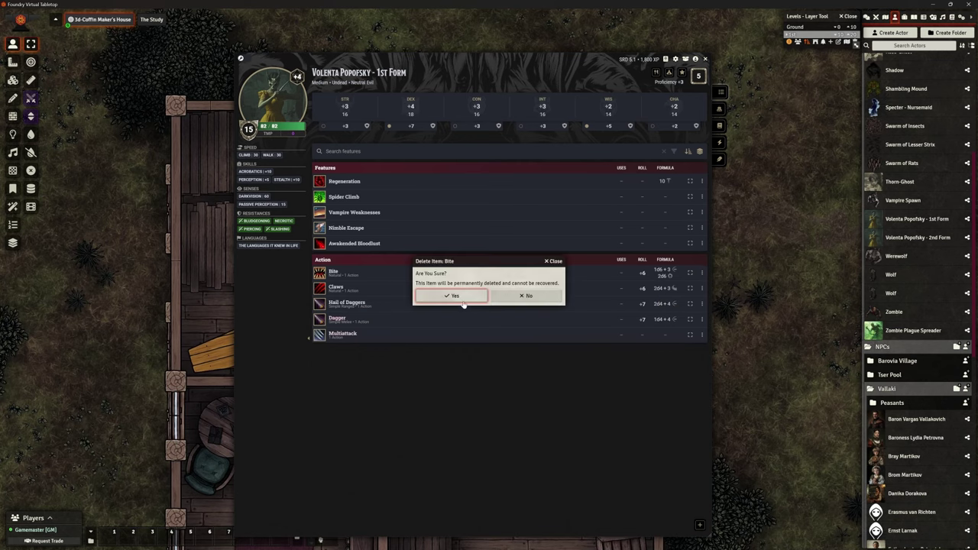
{"action": "left_click", "coordinate": [451, 296]}
{"action": "left_click", "coordinate": [701, 272]}
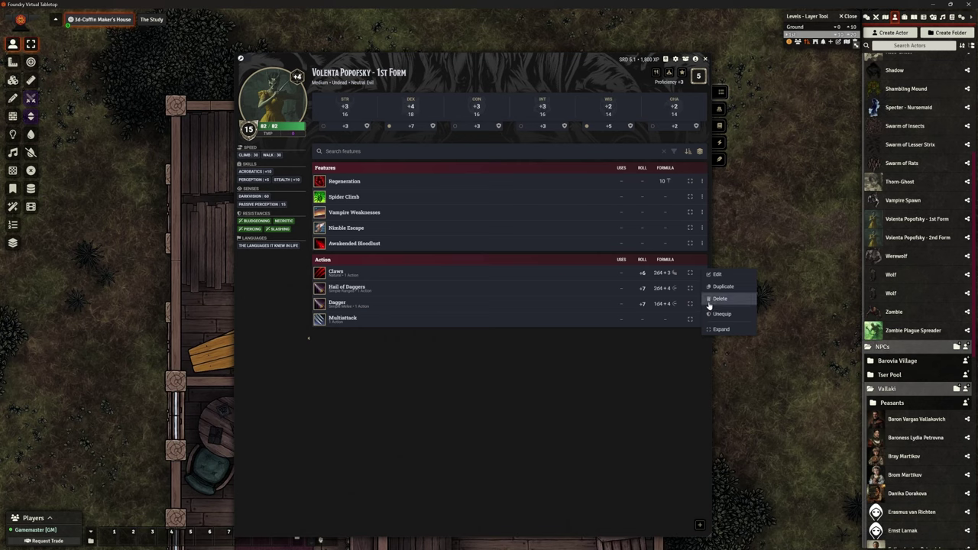
{"action": "left_click", "coordinate": [714, 305]}
{"action": "left_click", "coordinate": [454, 296]}
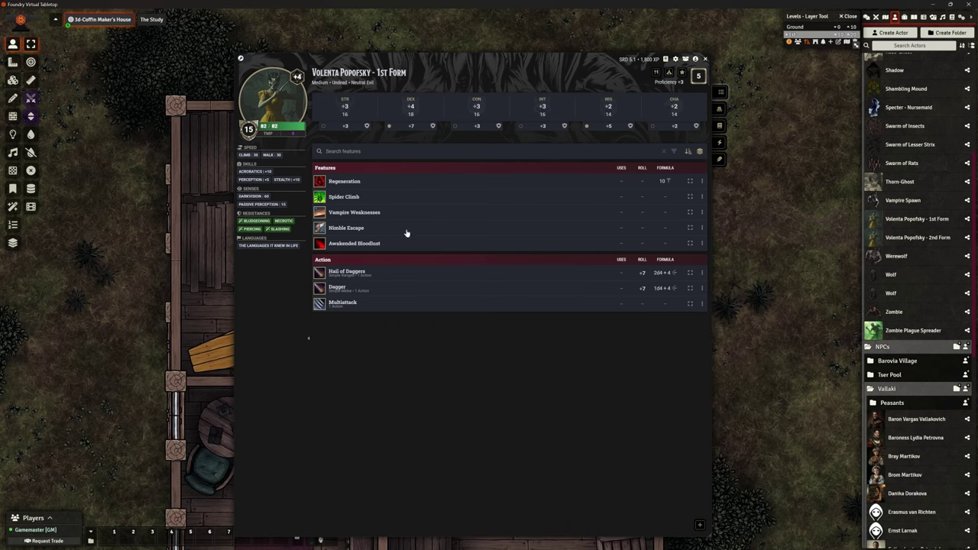
Step: Replace the Entangle spell's description with text about Volenta hurling a bag of sticky black tar that forces a DC 14 Strength saving throw
{"action": "left_click", "coordinate": [722, 126]}
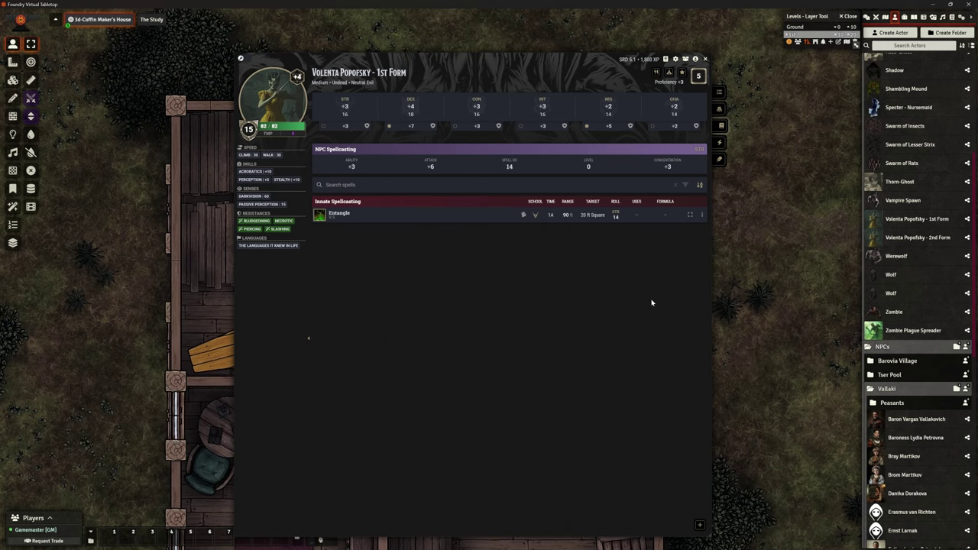
{"action": "right_click", "coordinate": [337, 216]}
{"action": "left_click", "coordinate": [357, 223]}
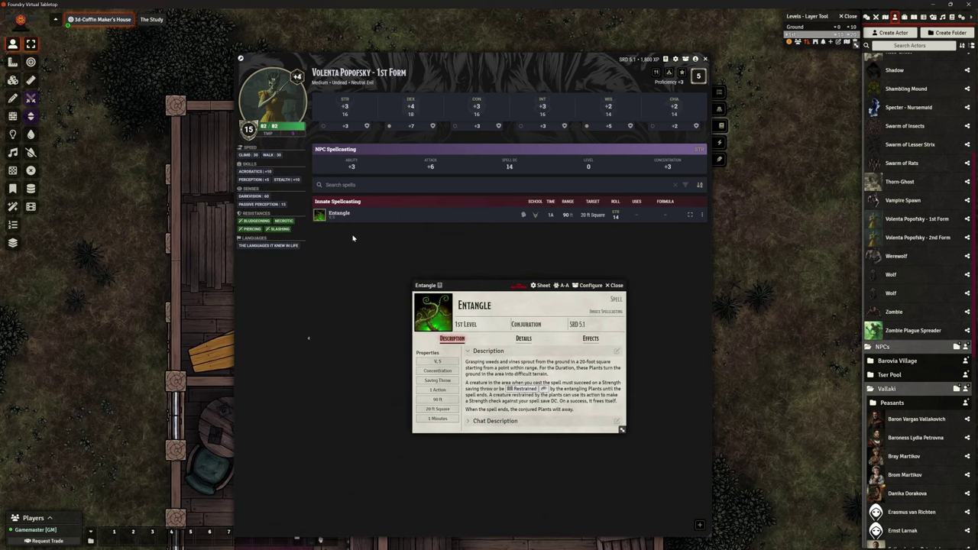
{"action": "mouse_move", "coordinate": [396, 218]}
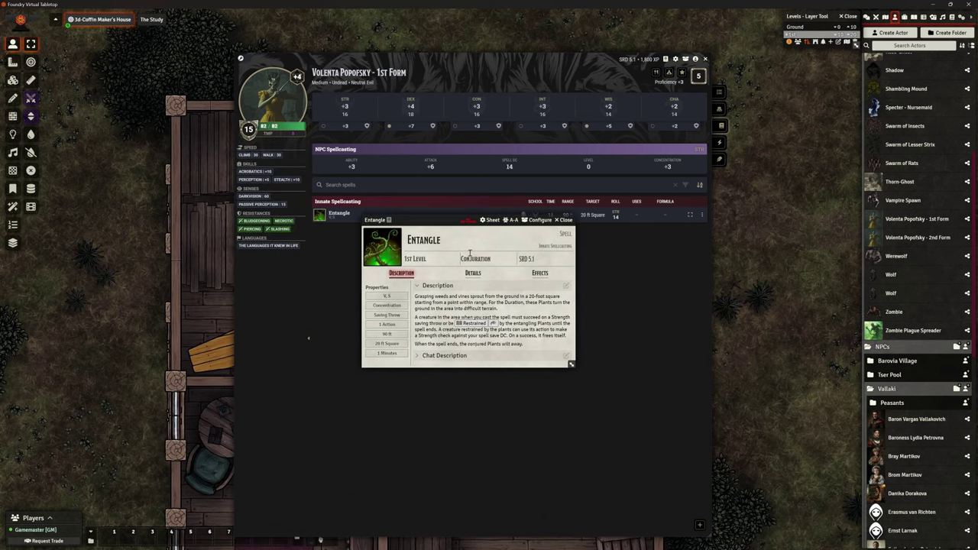
{"action": "left_click_drag", "start_coordinate": [571, 364], "coordinate": [706, 482]}
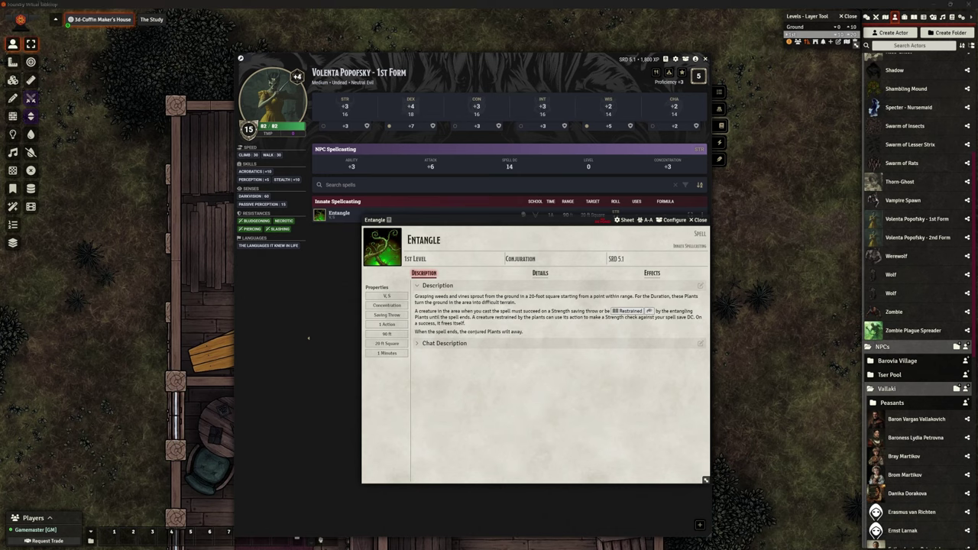
{"action": "left_click", "coordinate": [700, 286]}
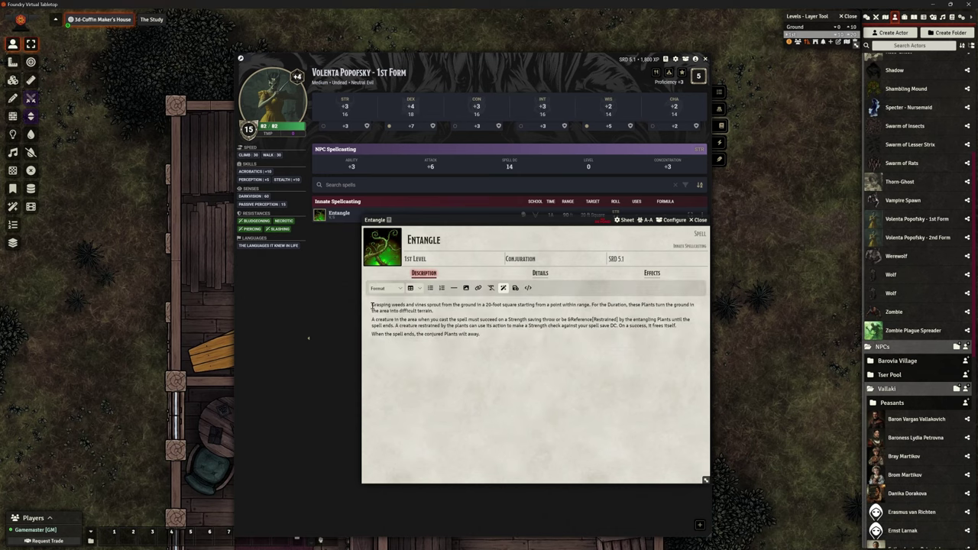
{"action": "left_click_drag", "start_coordinate": [371, 304], "coordinate": [519, 347]}
{"action": "type", "text": "Volenta hurls a bag of writhing, sticky black tar at a point on the ground within 30 feet. The bag bursts on impact, covering up to two creatures within 5 feet of one another with sticky tar and forcing each target to succeed on a DC 14 Strength saving throw or be restrained. A target can repeat the saving throw at the end of each of its turns, ending the effect on a success."}
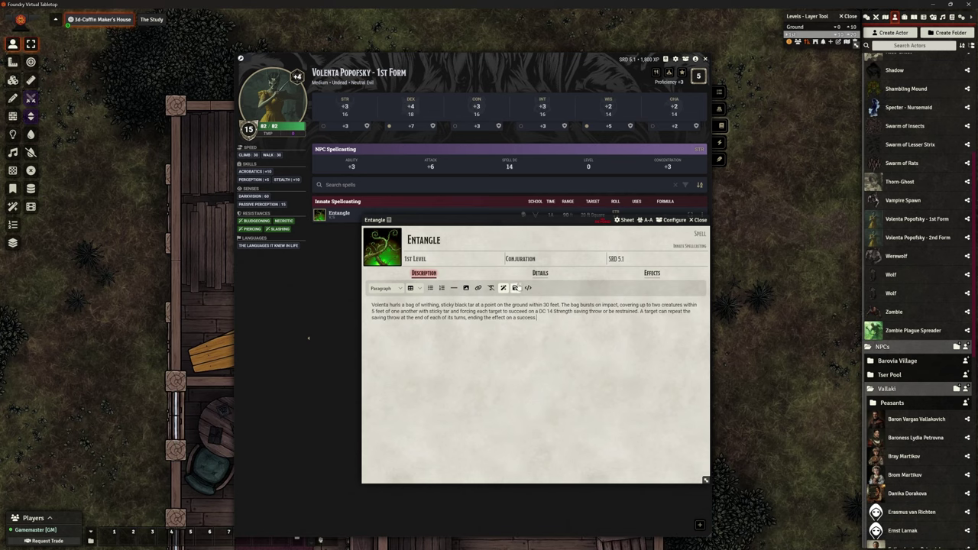
{"action": "left_click", "coordinate": [515, 288]}
Step: Rename Volenta's Entangle spell to "Tanglefoot"
{"action": "left_click", "coordinate": [458, 233]}
{"action": "key", "text": "ctrl+a"}
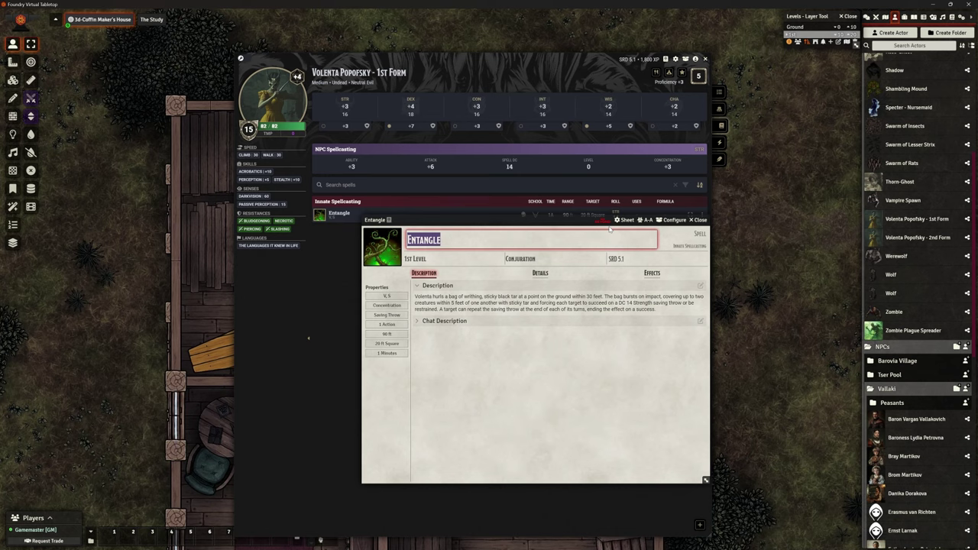
{"action": "type", "text": "Tanglef"}
{"action": "type", "text": "ott"}
{"action": "key", "text": "BackSpace"}
{"action": "key", "text": "BackSpace"}
{"action": "type", "text": "ot"}
{"action": "key", "text": "Return"}
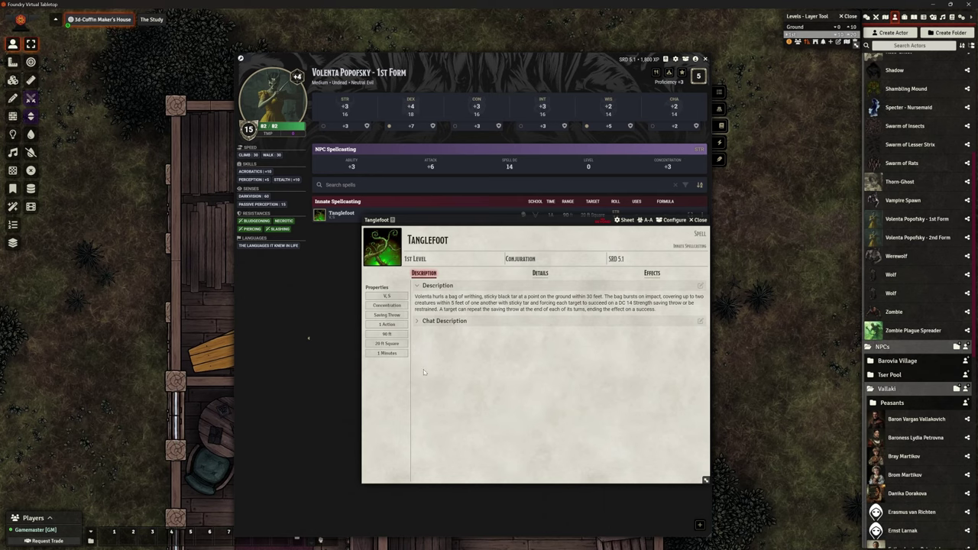
Step: Review Tanglefoot's spell details and effects, including its preparation mode, source class, activation condition and range
{"action": "left_click", "coordinate": [538, 274]}
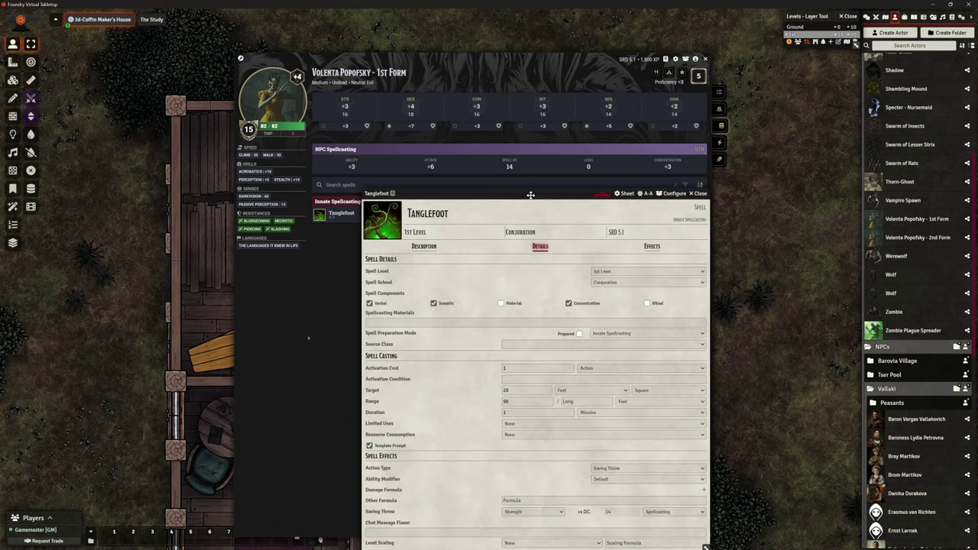
{"action": "left_click_drag", "start_coordinate": [530, 194], "coordinate": [506, 138]}
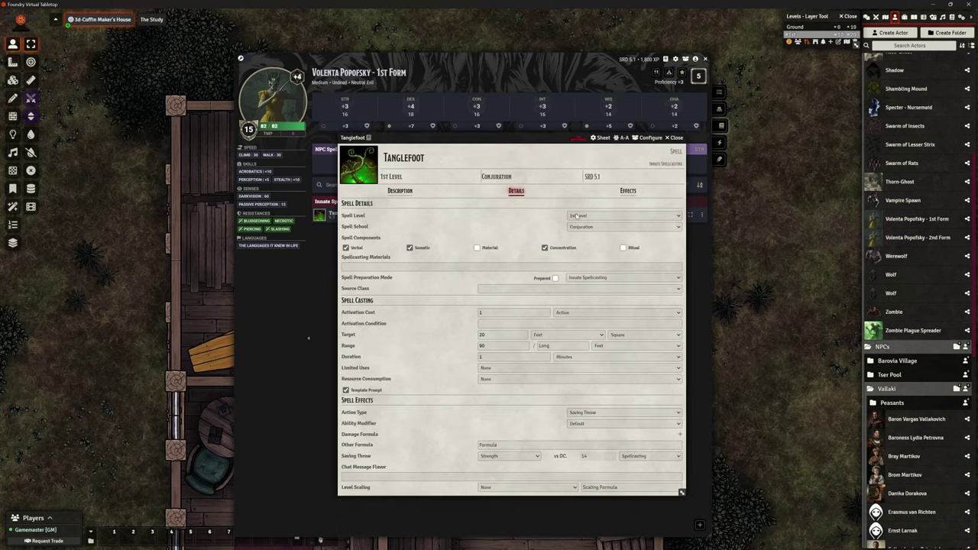
{"action": "left_click", "coordinate": [626, 190]}
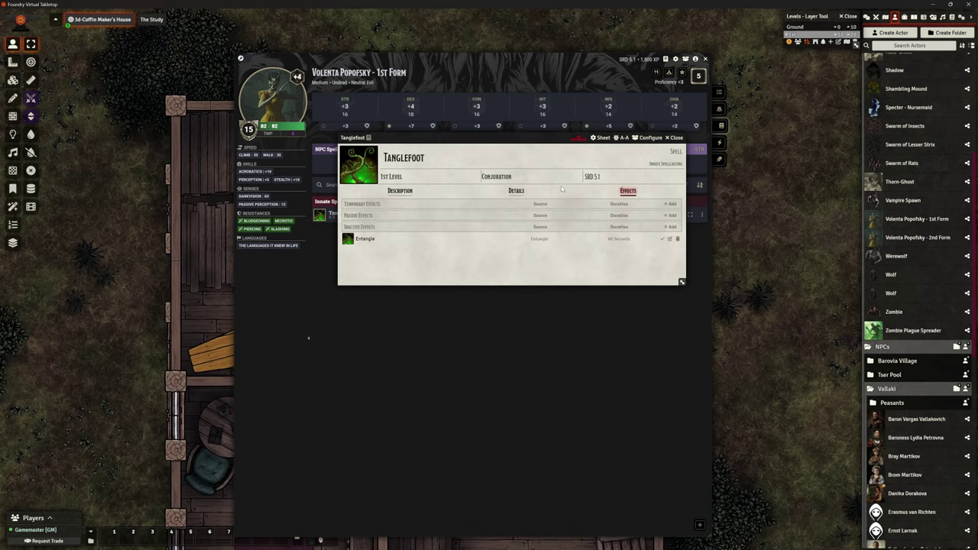
{"action": "left_click", "coordinate": [516, 190]}
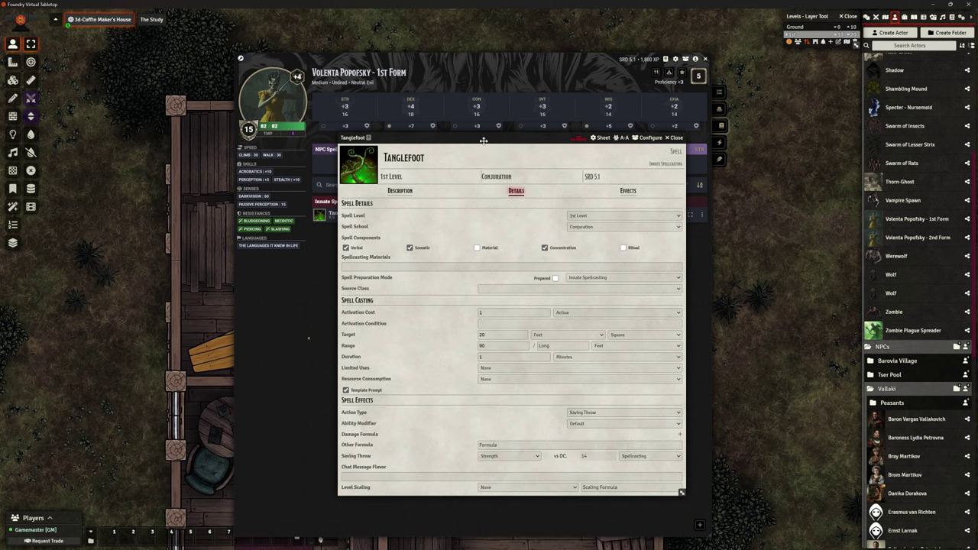
{"action": "left_click_drag", "start_coordinate": [419, 141], "coordinate": [333, 196]}
{"action": "left_click_drag", "start_coordinate": [396, 275], "coordinate": [443, 112]}
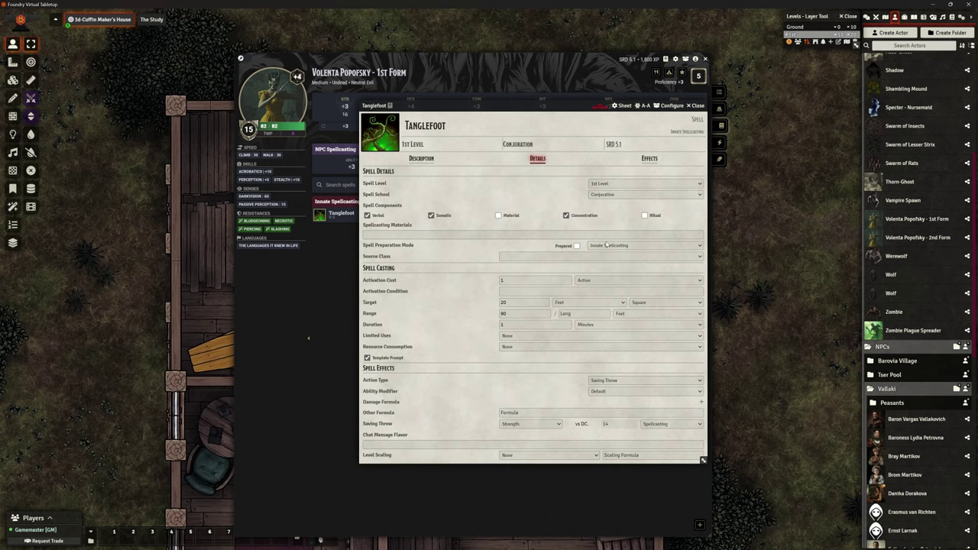
{"action": "left_click", "coordinate": [603, 246]}
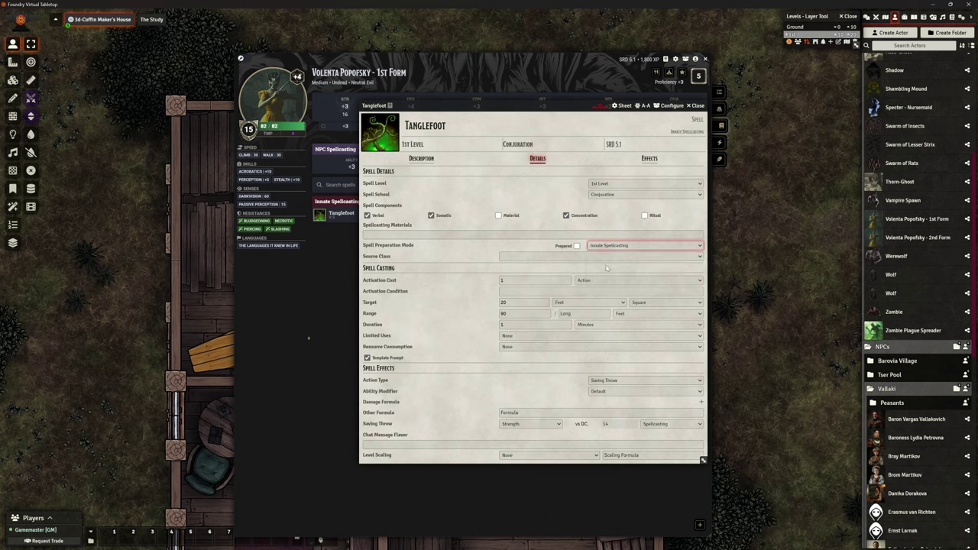
{"action": "left_click", "coordinate": [465, 249]}
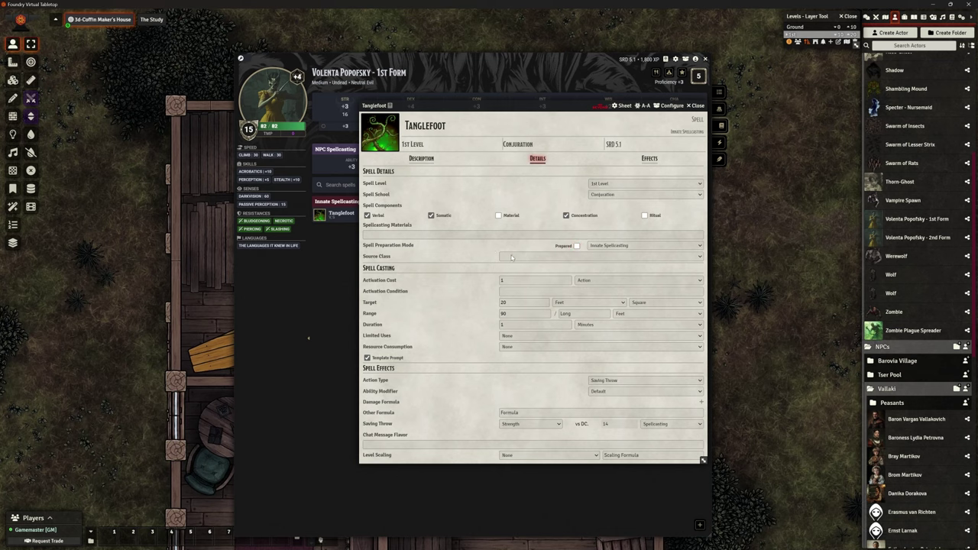
{"action": "left_click", "coordinate": [511, 257]}
{"action": "left_click", "coordinate": [477, 259]}
{"action": "left_click", "coordinate": [500, 279]}
{"action": "left_click", "coordinate": [561, 293]}
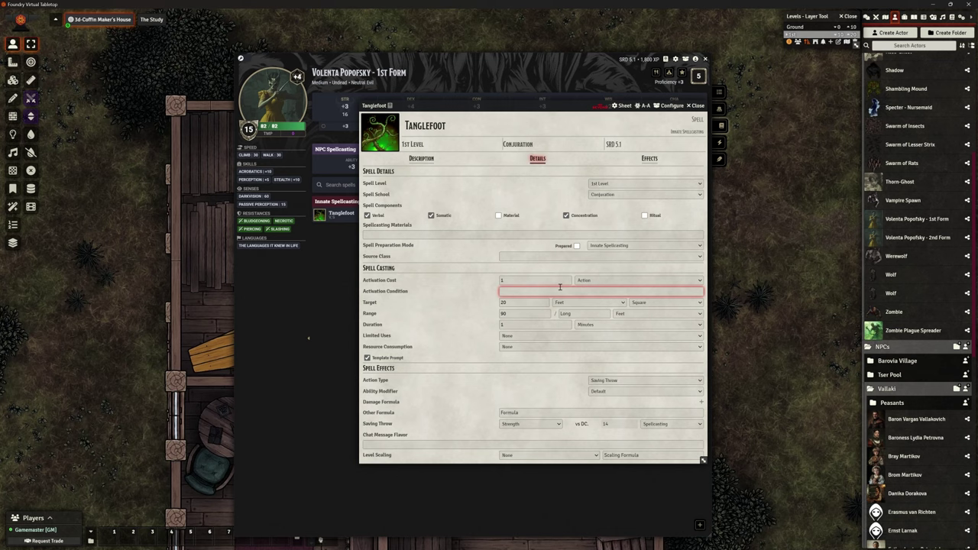
{"action": "left_click", "coordinate": [485, 313]}
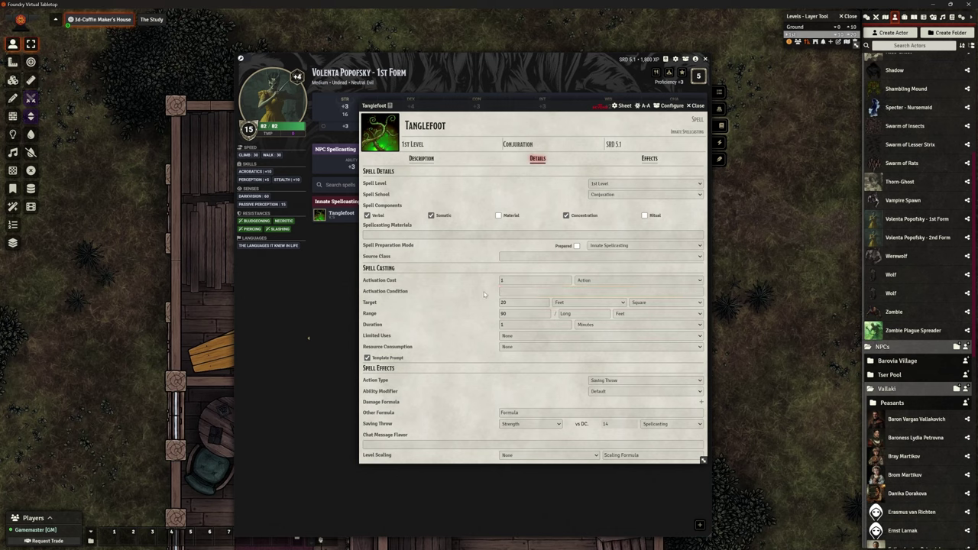
Step: Set Tanglefoot's square target area to 10 feet
{"action": "left_click", "coordinate": [517, 304]}
{"action": "double_click", "coordinate": [514, 303]}
{"action": "type", "text": "30"}
{"action": "key", "text": "Return"}
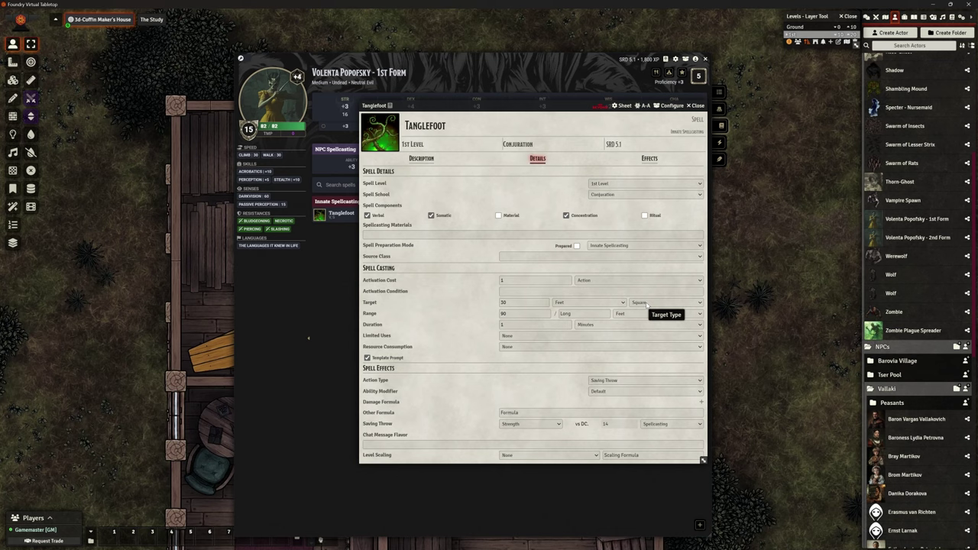
Step: Set Tanglefoot's target size to 10 feet and its range to 30 feet
{"action": "left_click", "coordinate": [540, 301]}
{"action": "left_click_drag", "start_coordinate": [523, 303], "coordinate": [470, 304]}
{"action": "type", "text": "10"}
{"action": "left_click", "coordinate": [524, 324]}
{"action": "left_click_drag", "start_coordinate": [518, 313], "coordinate": [470, 317]}
{"action": "type", "text": "30"}
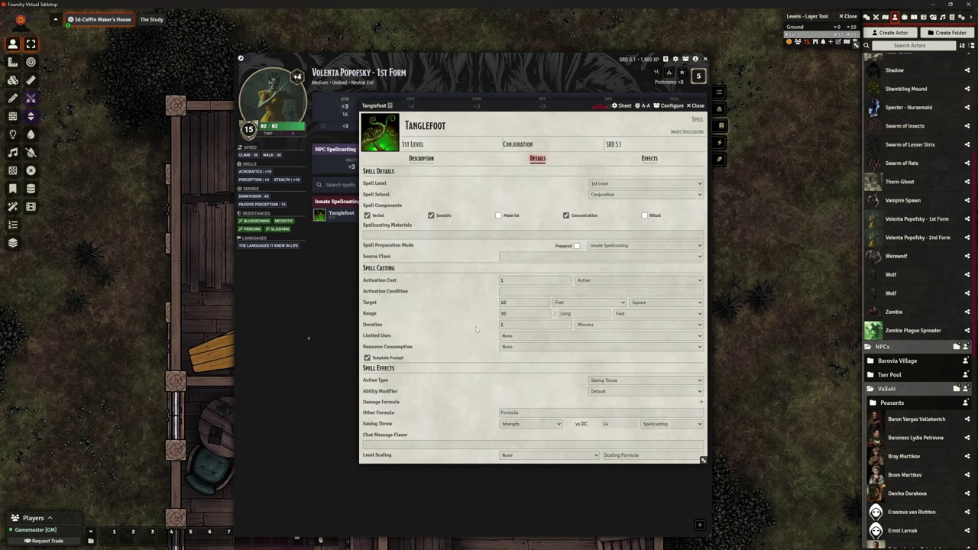
{"action": "key", "text": "Return"}
Step: Limit Tanglefoot's uses to 1 of 1 per Day
{"action": "left_click", "coordinate": [510, 336]}
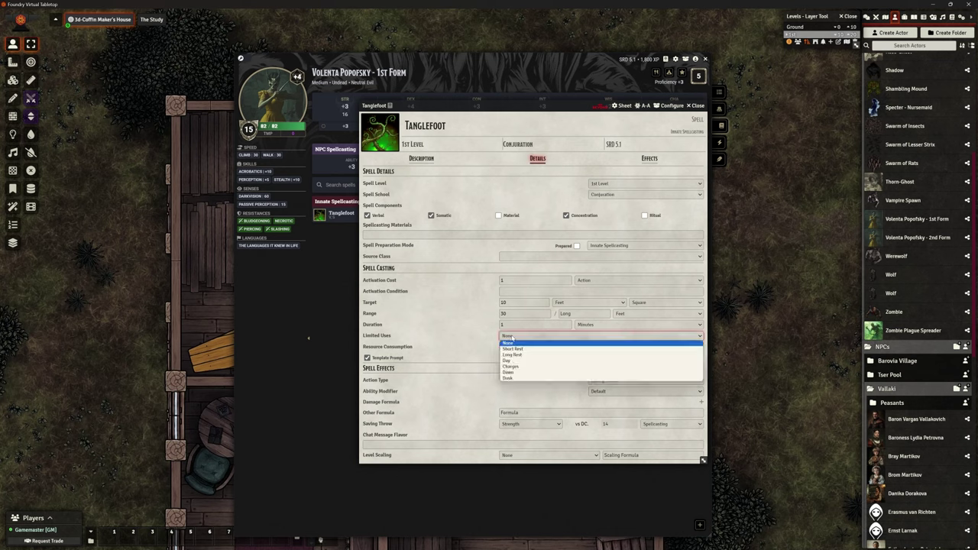
{"action": "left_click", "coordinate": [508, 359]}
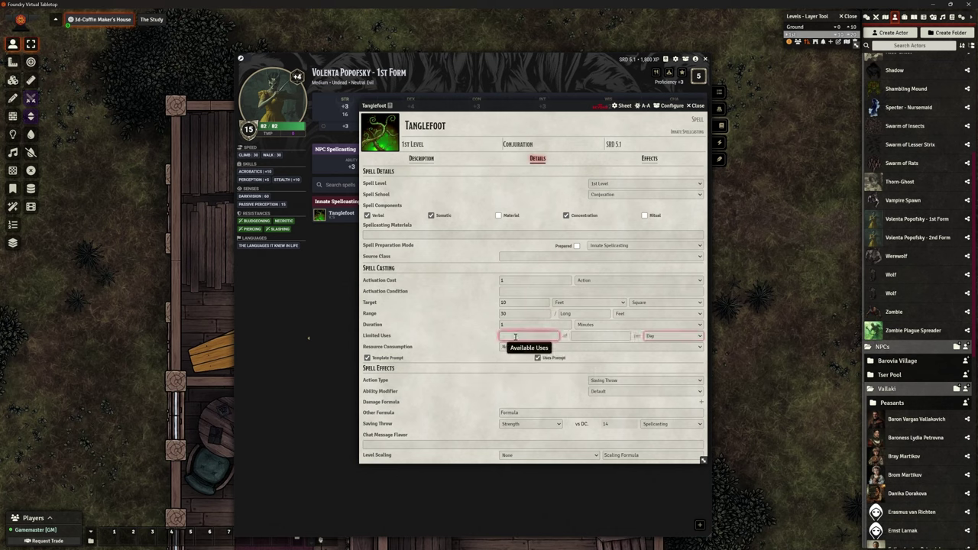
{"action": "type", "text": "1"}
{"action": "key", "text": "Tab"}
{"action": "type", "text": "1"}
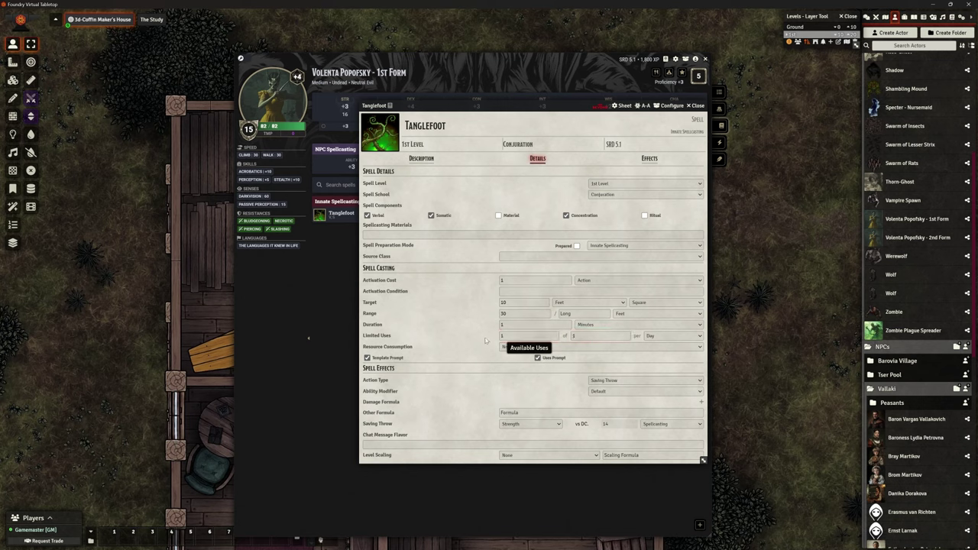
{"action": "left_click", "coordinate": [484, 341]}
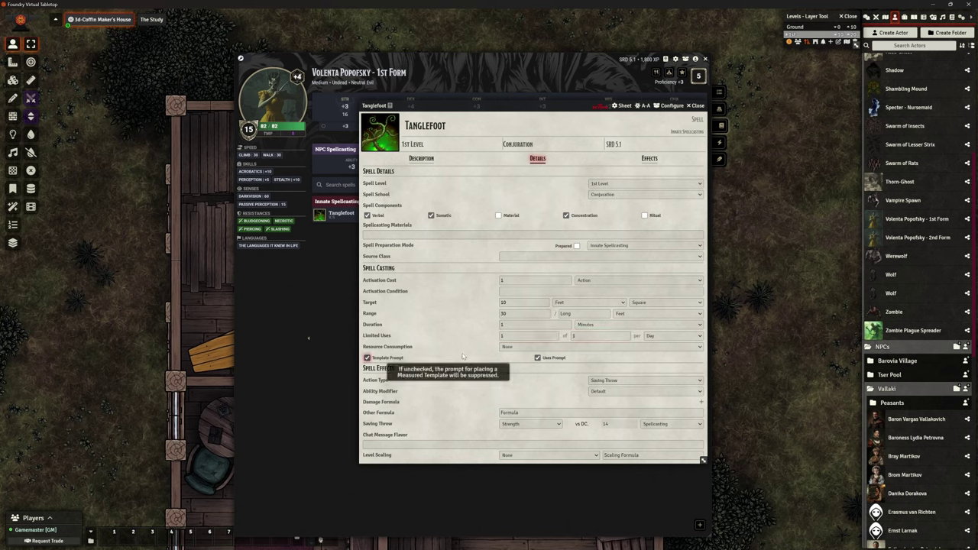
Step: Make Tanglefoot's resource consumption use Item Uses, with a quantity of 1 drawn from Tanglefoot itself
{"action": "left_click", "coordinate": [509, 347]}
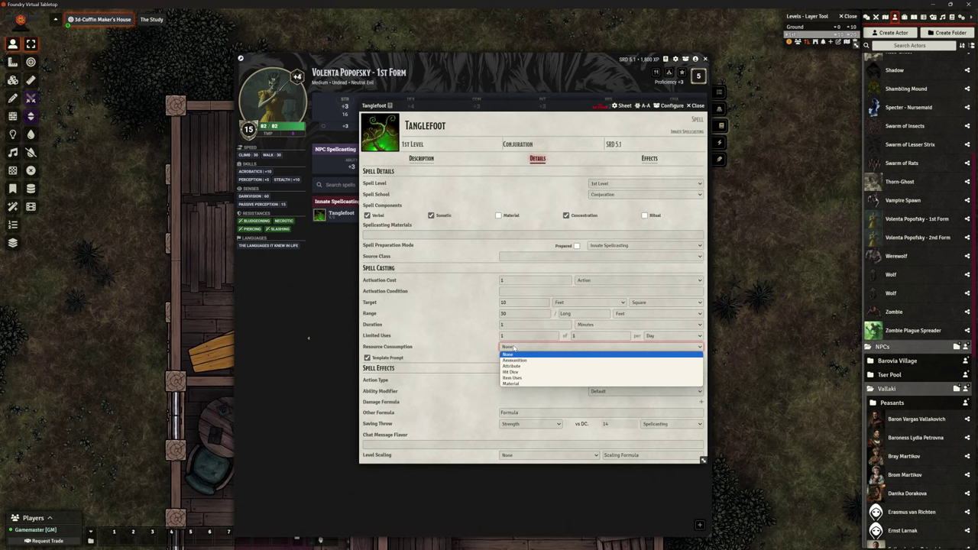
{"action": "left_click", "coordinate": [512, 378]}
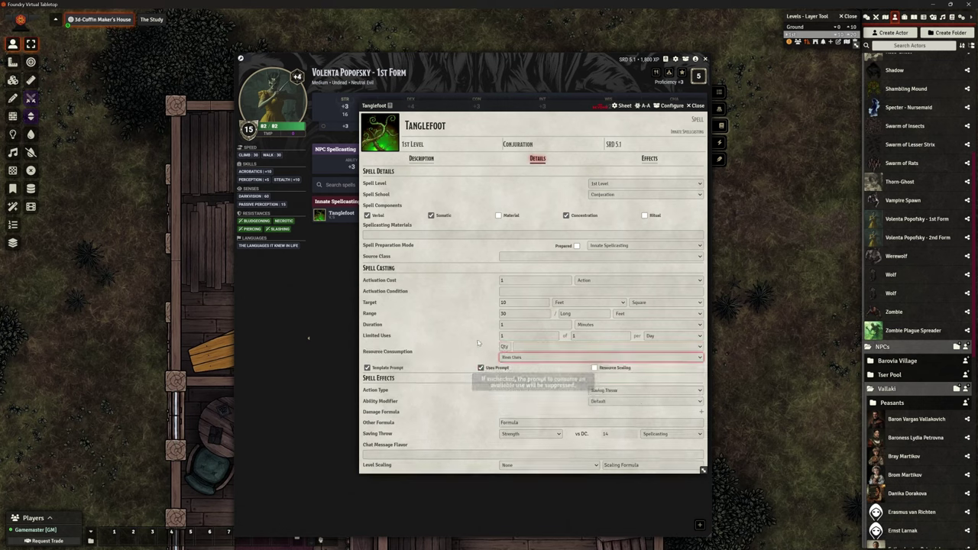
{"action": "left_click", "coordinate": [504, 346]}
{"action": "type", "text": "1"}
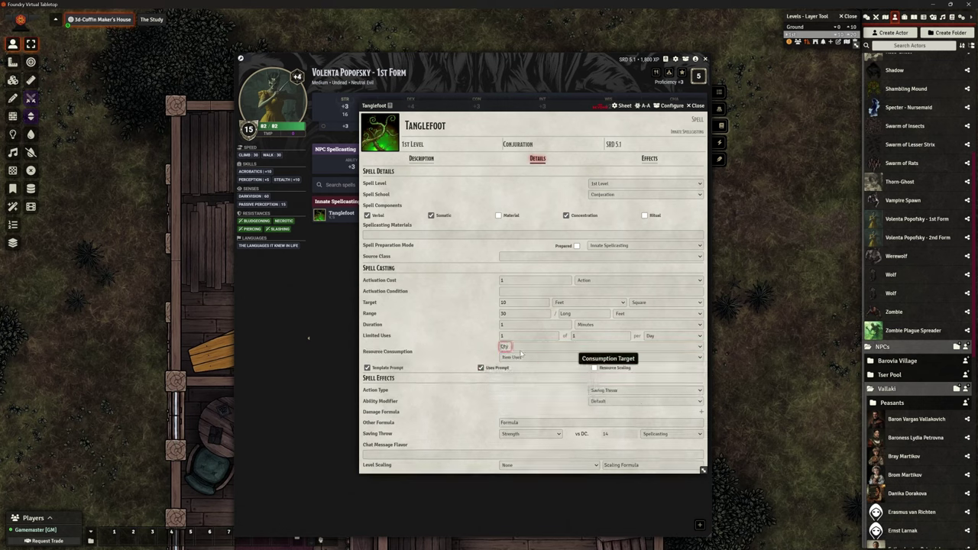
{"action": "left_click", "coordinate": [546, 347]}
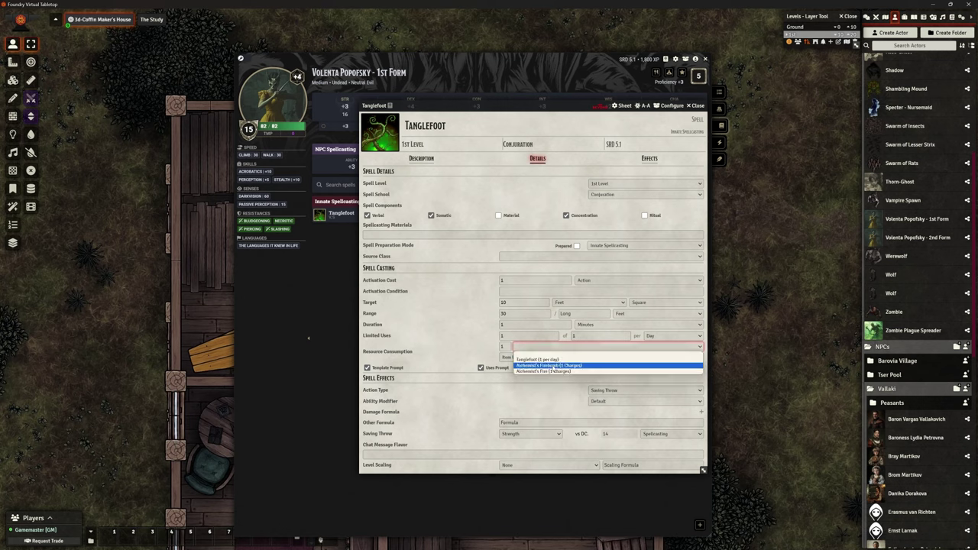
{"action": "left_click", "coordinate": [551, 363]}
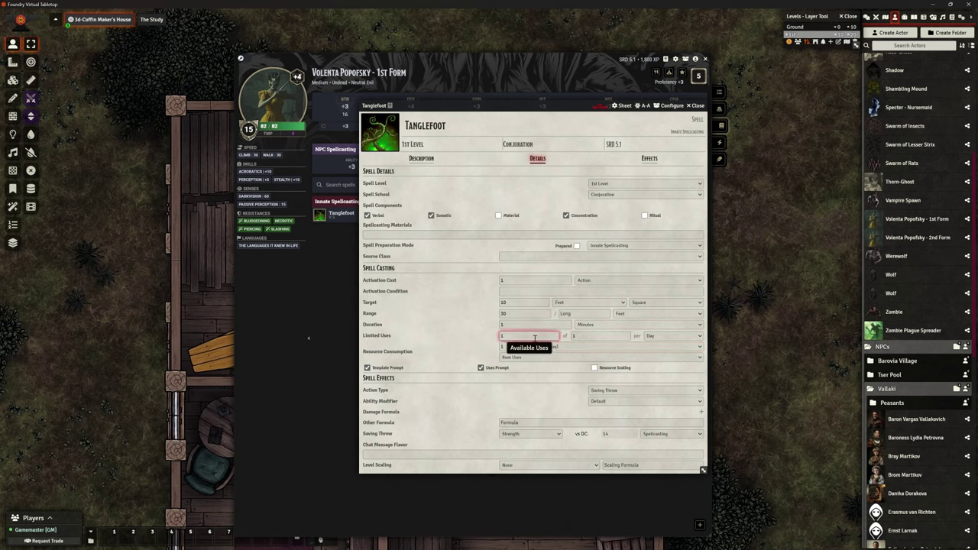
{"action": "left_click", "coordinate": [598, 336]}
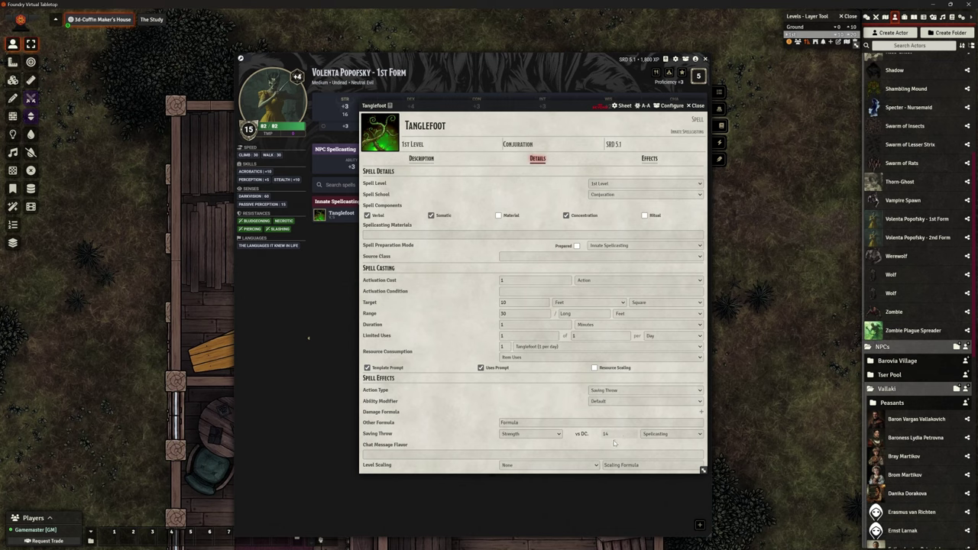
Step: Open Tanglefoot's Entangle effect for editing and arrange Volenta's sheet and the effect window so they no longer overlap
{"action": "left_click", "coordinate": [649, 159]}
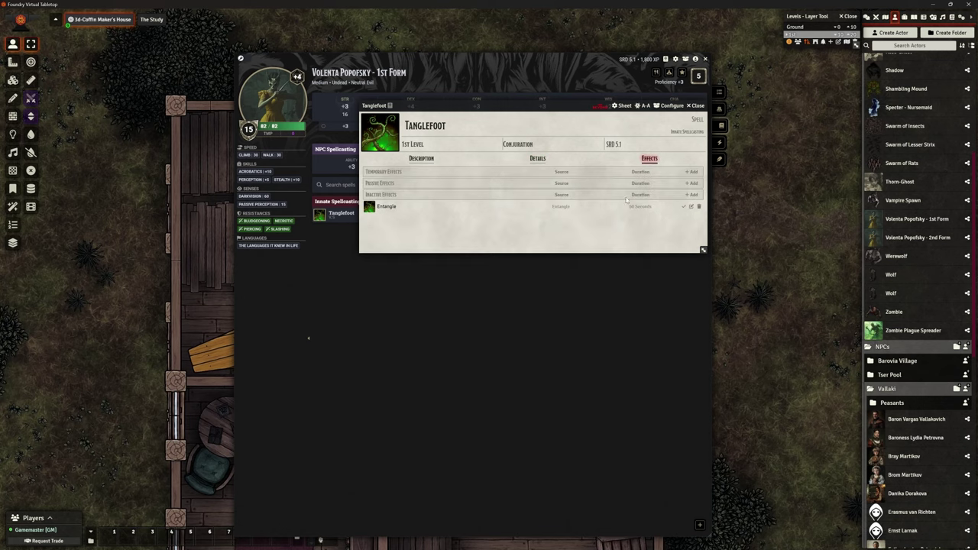
{"action": "left_click", "coordinate": [691, 206]}
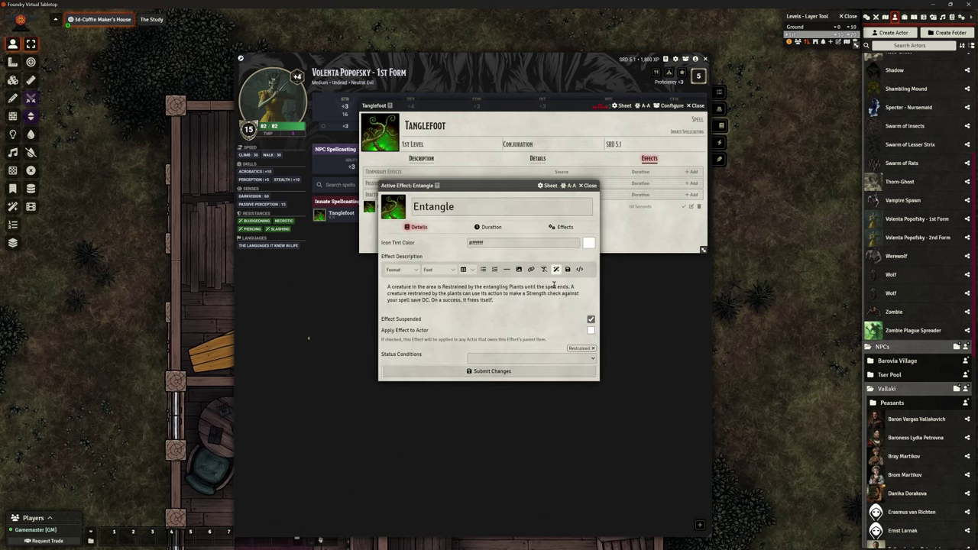
{"action": "key", "text": "Escape"}
{"action": "key", "text": "Escape"}
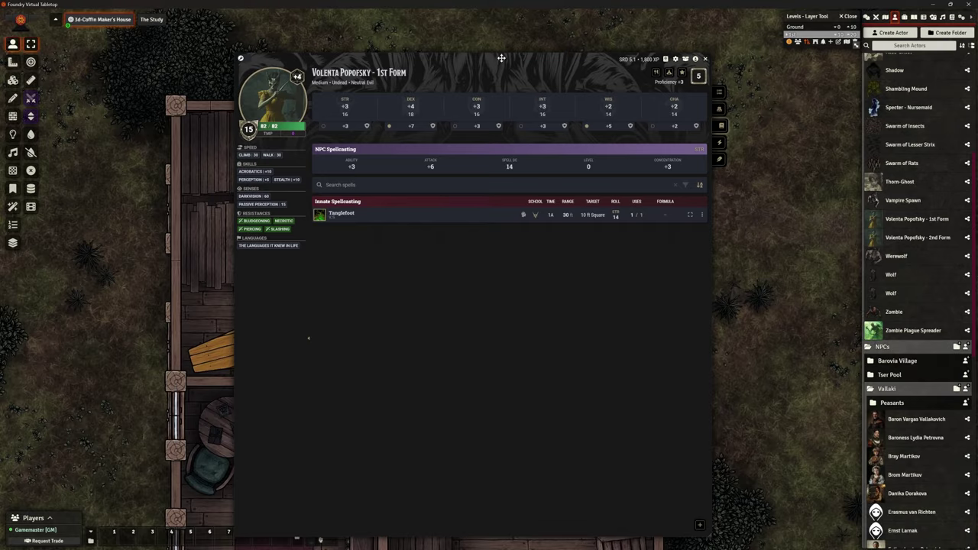
{"action": "left_click_drag", "start_coordinate": [500, 58], "coordinate": [653, 73]}
{"action": "left_click_drag", "start_coordinate": [500, 134], "coordinate": [113, 133]}
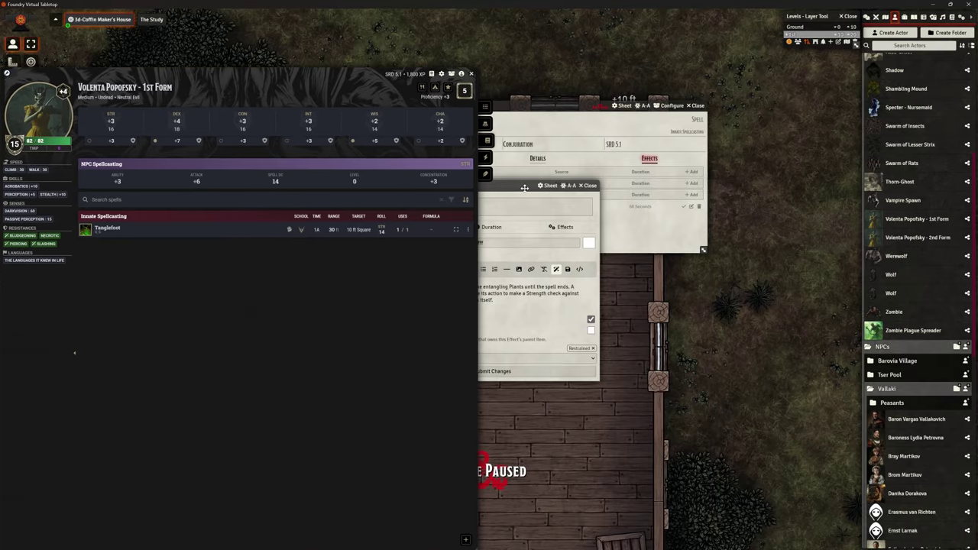
{"action": "left_click_drag", "start_coordinate": [524, 189], "coordinate": [659, 210]}
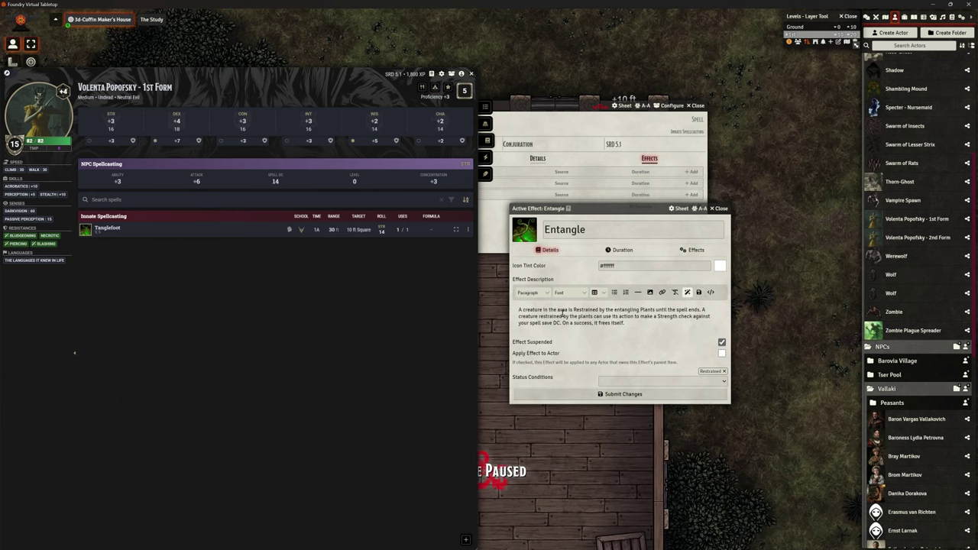
Step: Review the Entangle effect's description, duration settings and attribute changes
{"action": "left_click_drag", "start_coordinate": [544, 309], "coordinate": [586, 317]}
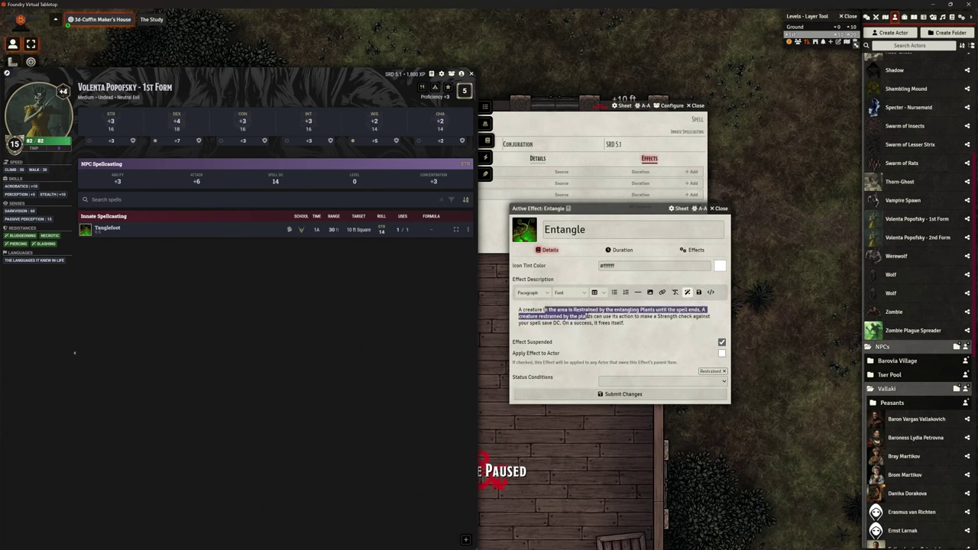
{"action": "left_click", "coordinate": [617, 324]}
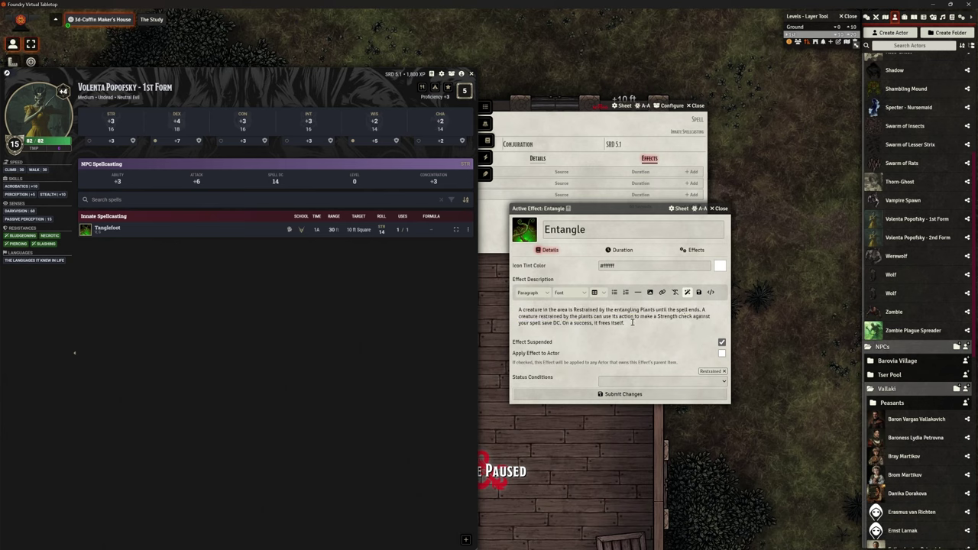
{"action": "left_click", "coordinate": [617, 249]}
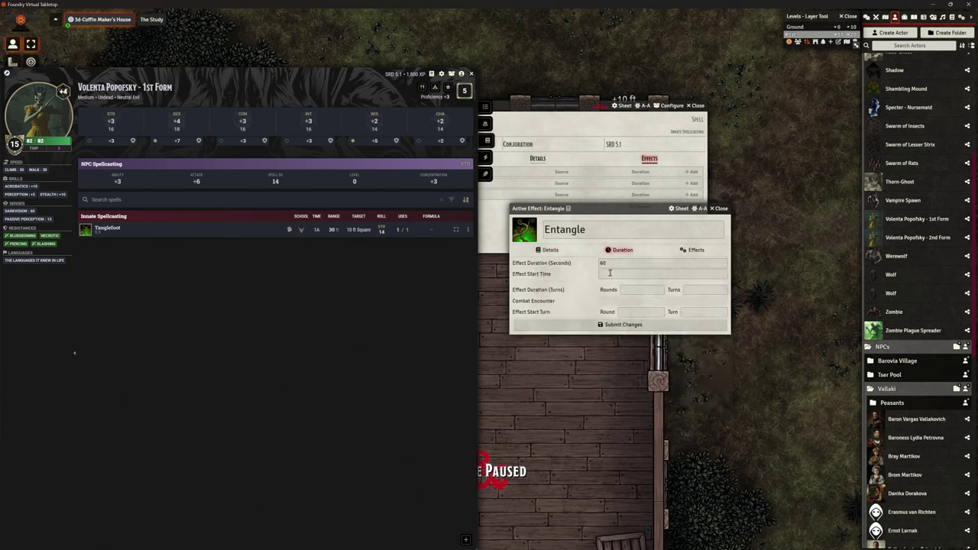
{"action": "left_click", "coordinate": [693, 251]}
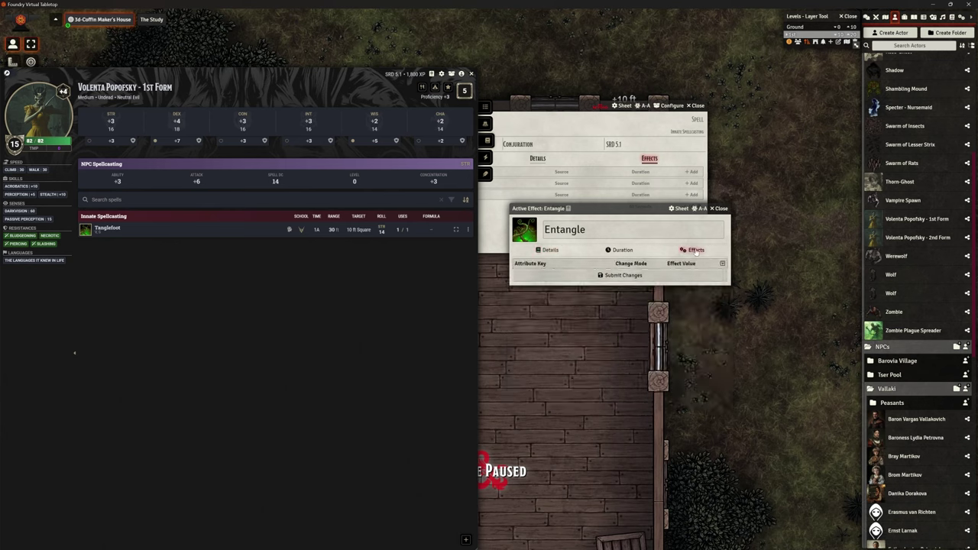
Step: Check the Entangle effect's duration and details, submit it, and close the Tanglefoot spell sheet
{"action": "left_click", "coordinate": [618, 250]}
{"action": "left_click", "coordinate": [548, 249]}
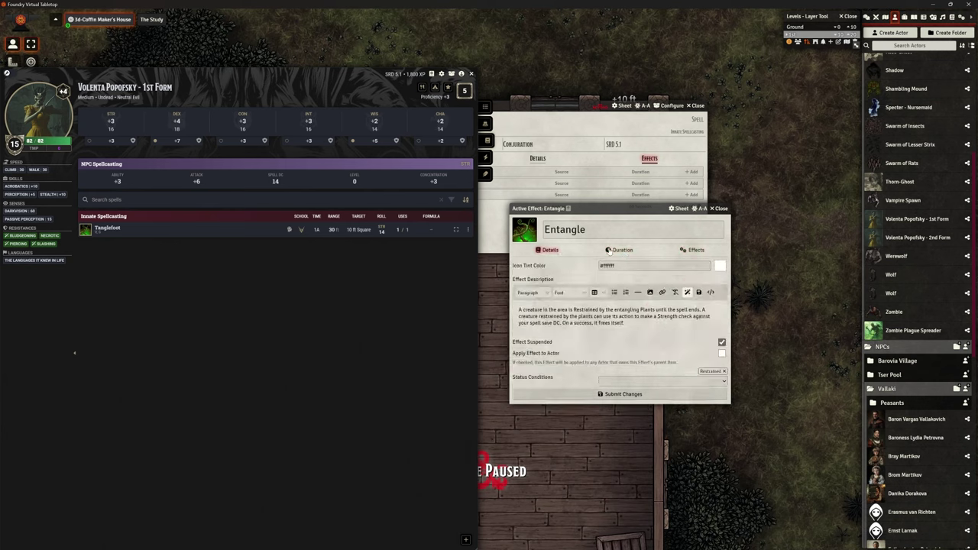
{"action": "left_click", "coordinate": [622, 394]}
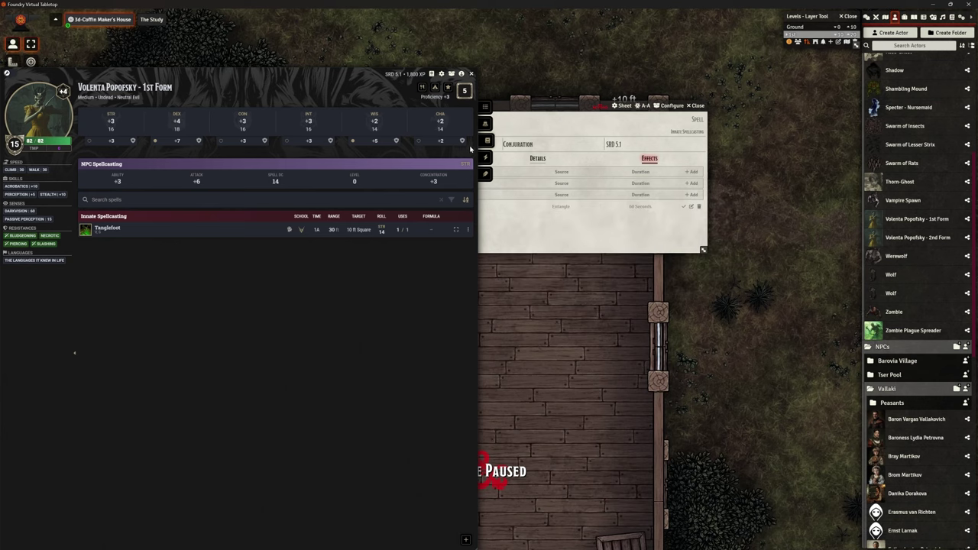
{"action": "left_click", "coordinate": [697, 106]}
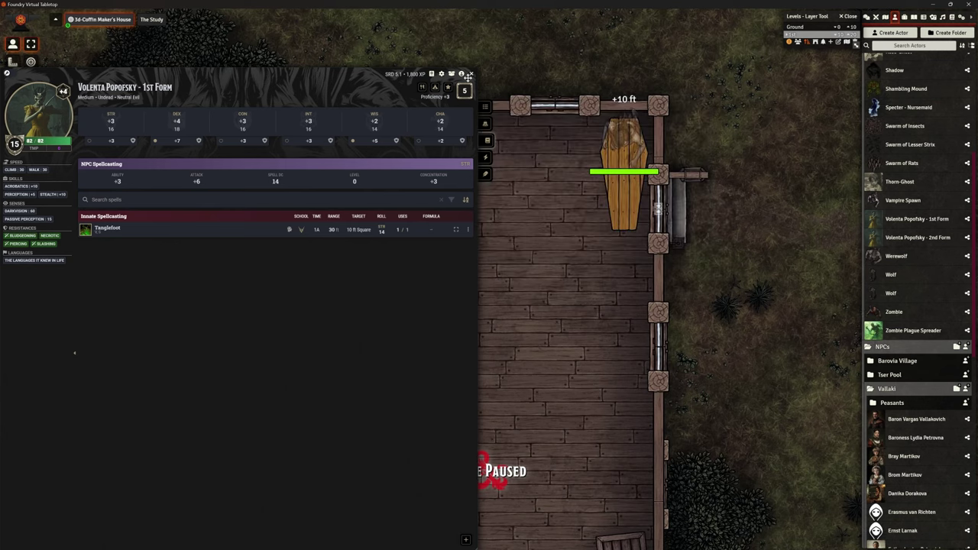
Step: Cast Tanglefoot without concentration or resource consumption and place its 10 ft square template on the open floor below the coffins
{"action": "scroll", "coordinate": [608, 344], "scroll_direction": "up", "scroll_amount": 2}
{"action": "key", "text": "Left"}
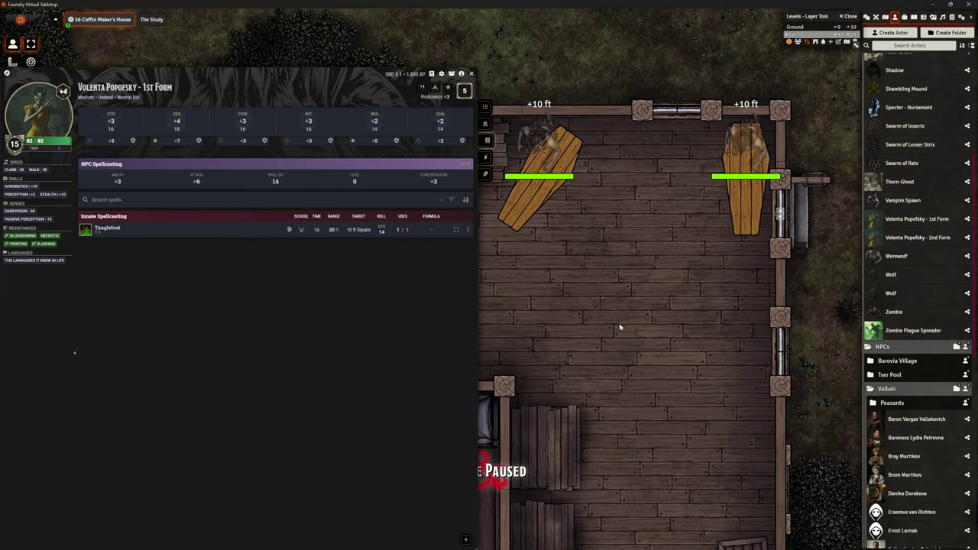
{"action": "key", "text": "Left"}
{"action": "key", "text": "Left"}
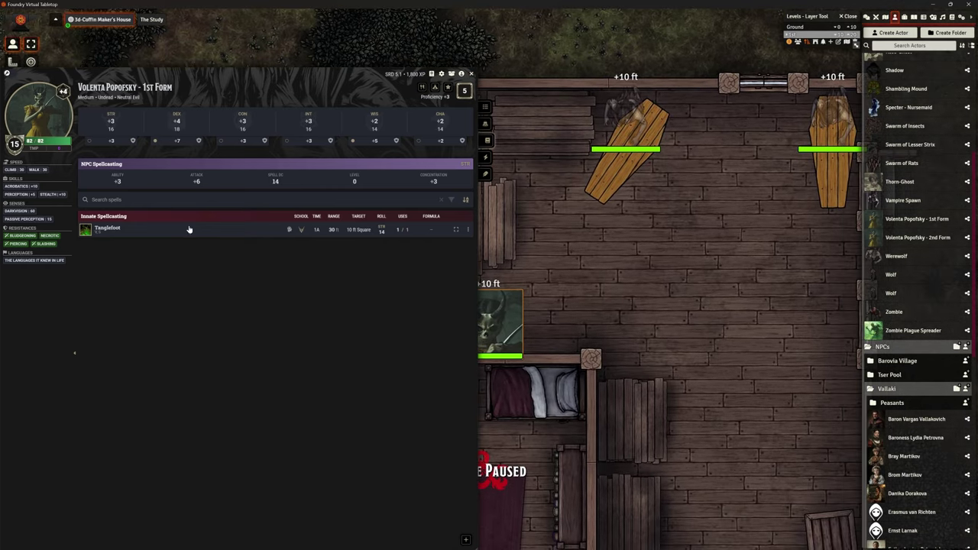
{"action": "left_click", "coordinate": [111, 229]}
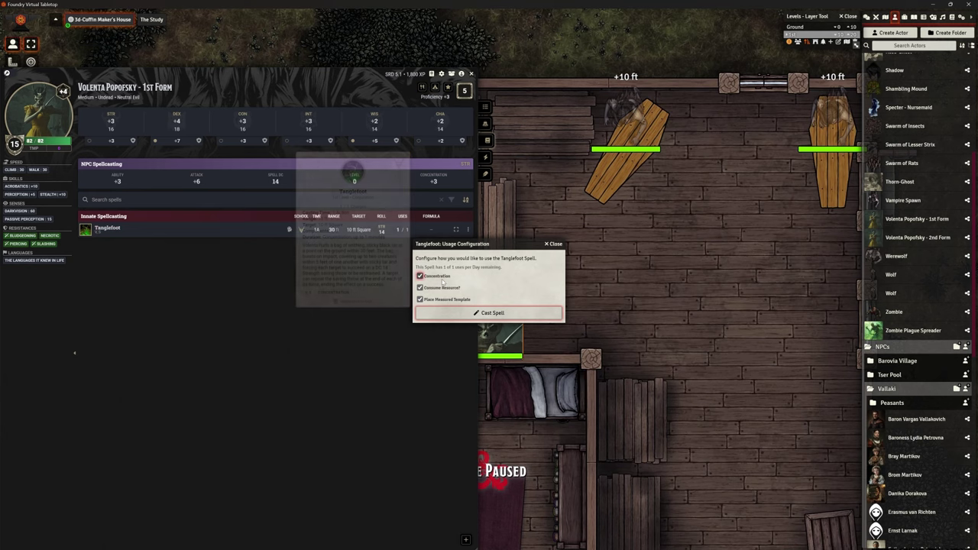
{"action": "left_click", "coordinate": [442, 288]}
{"action": "left_click", "coordinate": [419, 276]}
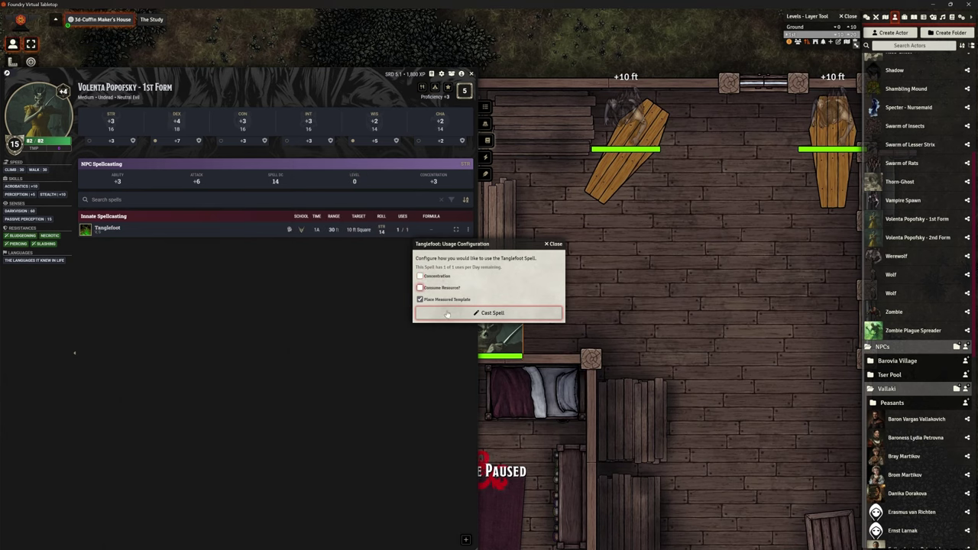
{"action": "left_click", "coordinate": [473, 313]}
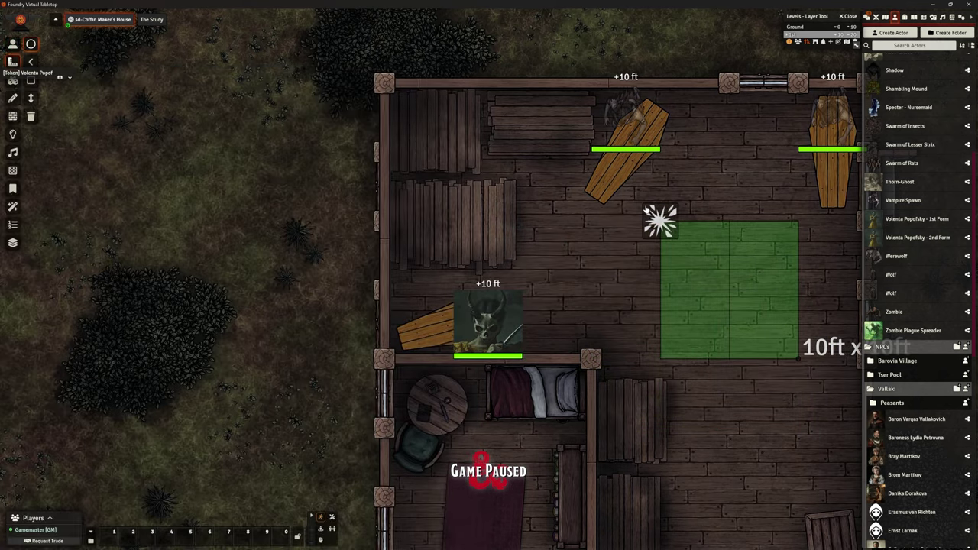
{"action": "left_click", "coordinate": [647, 212]}
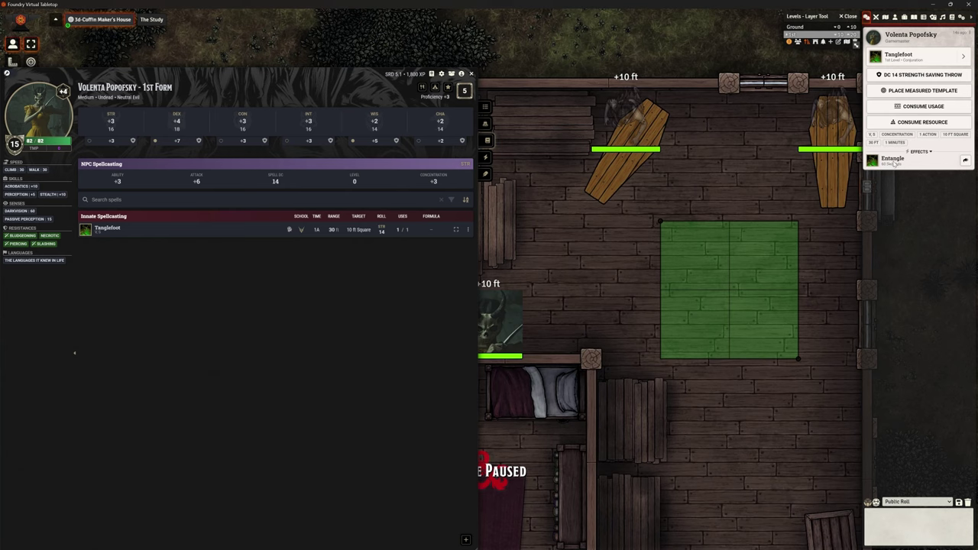
Step: Move the Vampire Spawn from the tilted coffin into the template, target it and apply the Entangle effect
{"action": "left_click_drag", "start_coordinate": [628, 123], "coordinate": [703, 266]}
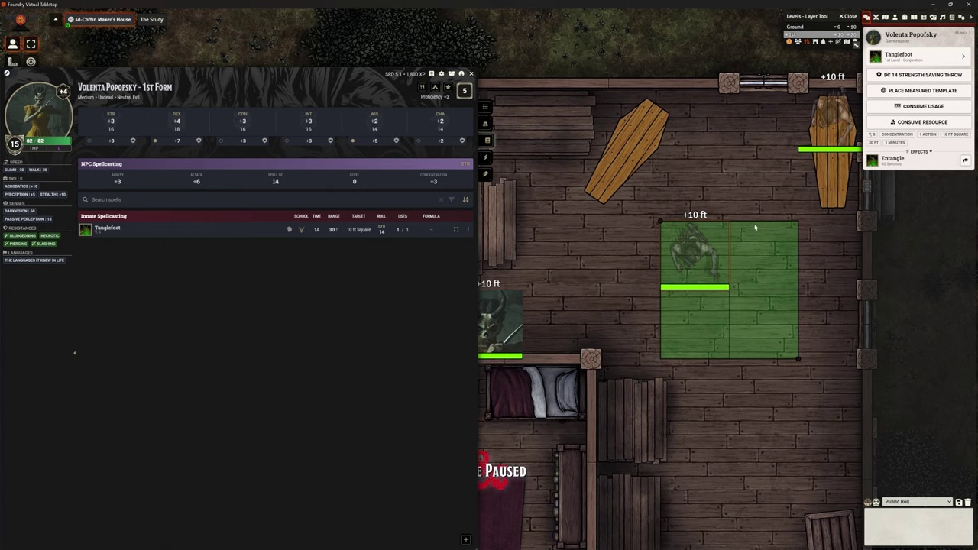
{"action": "key", "text": "t"}
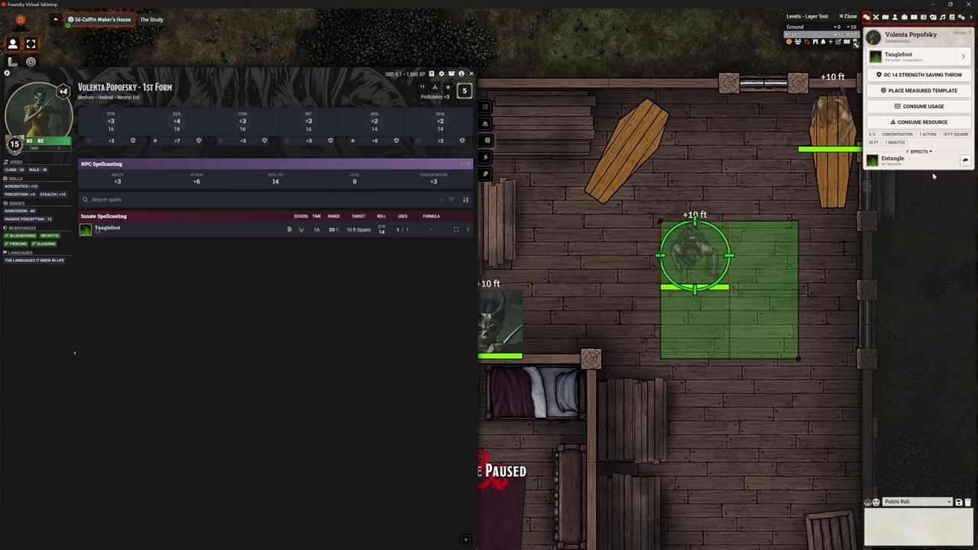
{"action": "left_click", "coordinate": [965, 160]}
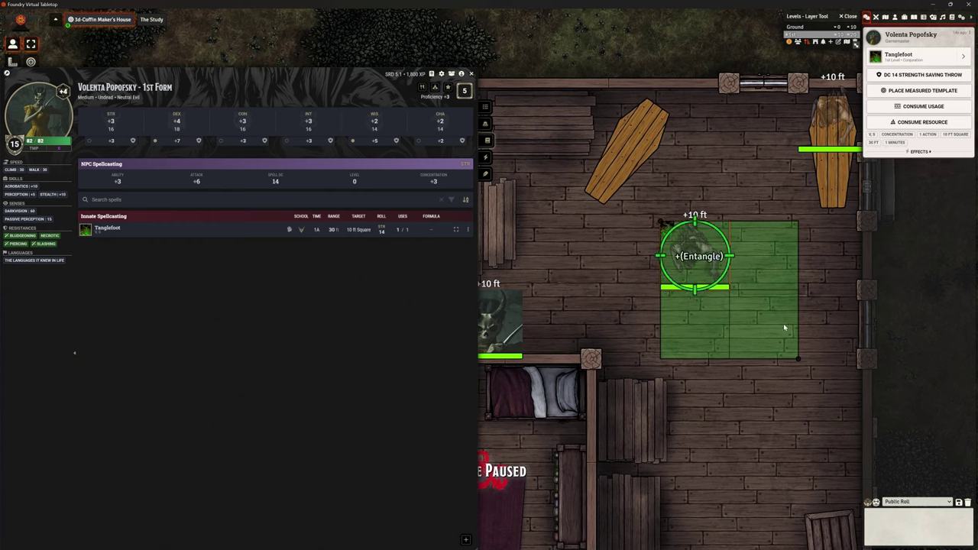
Step: Inspect the status conditions assigned to the targeted Vampire Spawn token
{"action": "right_click", "coordinate": [691, 254]}
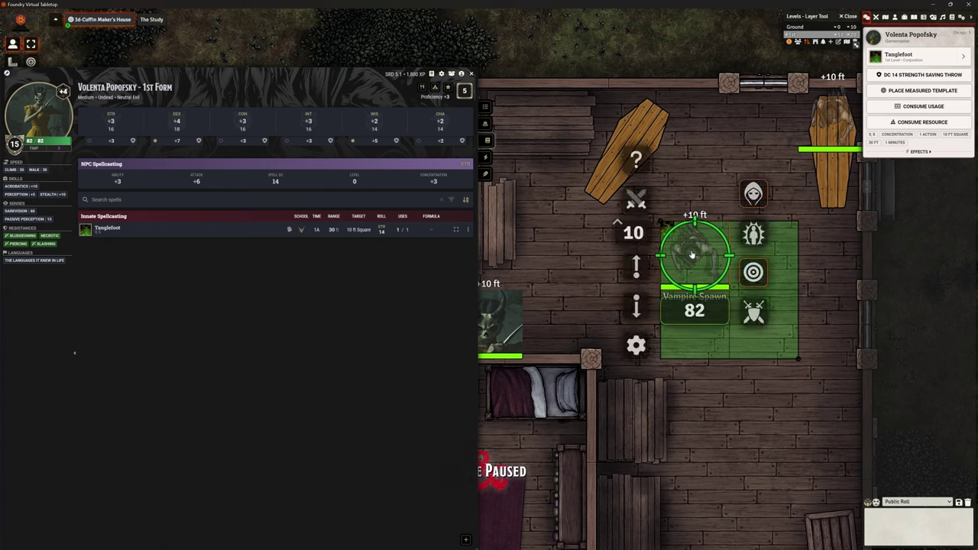
{"action": "left_click", "coordinate": [753, 233]}
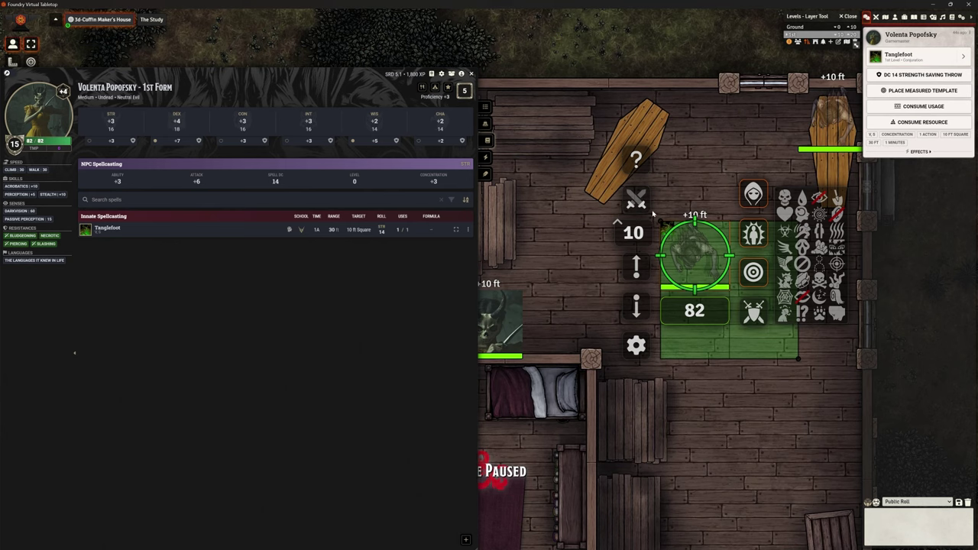
{"action": "right_click", "coordinate": [697, 258]}
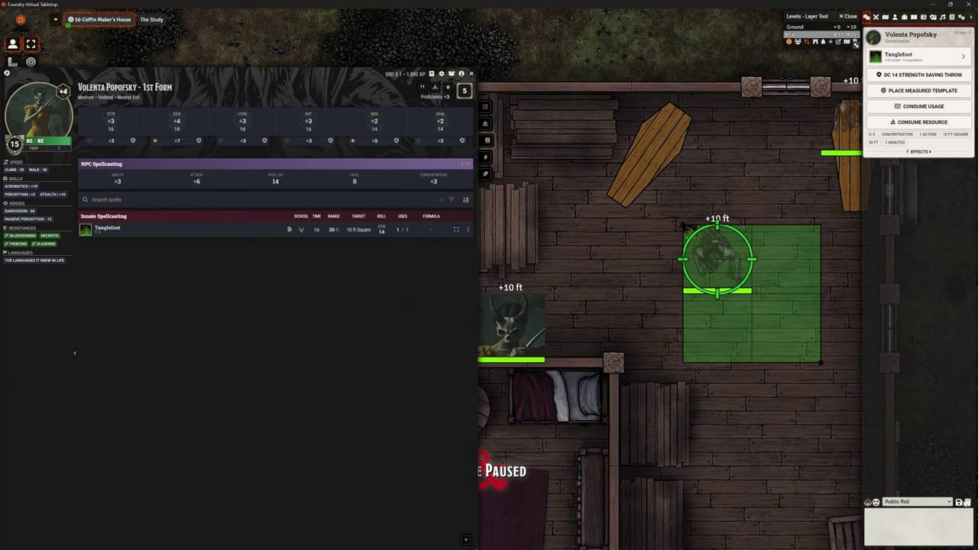
Step: Clear the chat log and delete the 10 ft square Tanglefoot template from the scene
{"action": "left_click", "coordinate": [967, 502]}
{"action": "left_click", "coordinate": [741, 534]}
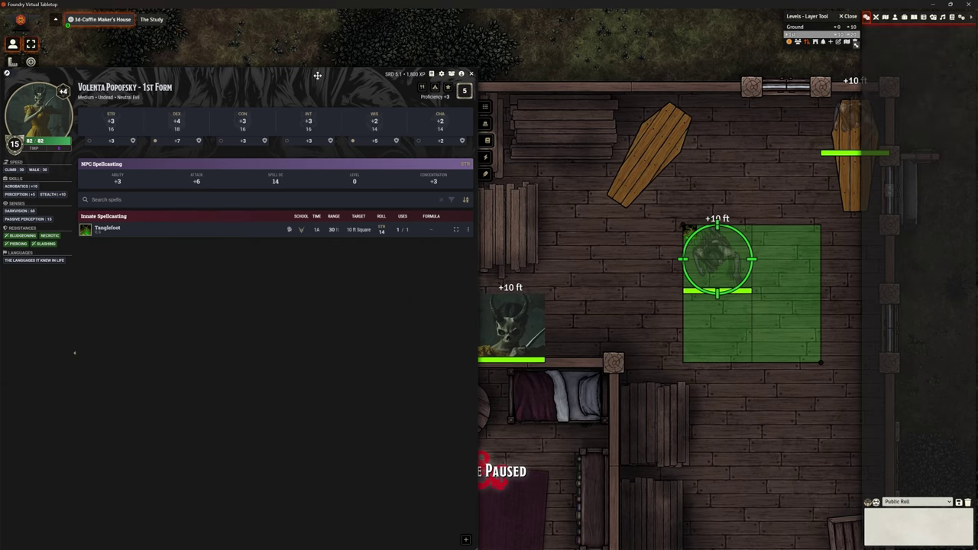
{"action": "left_click_drag", "start_coordinate": [142, 69], "coordinate": [267, 25]}
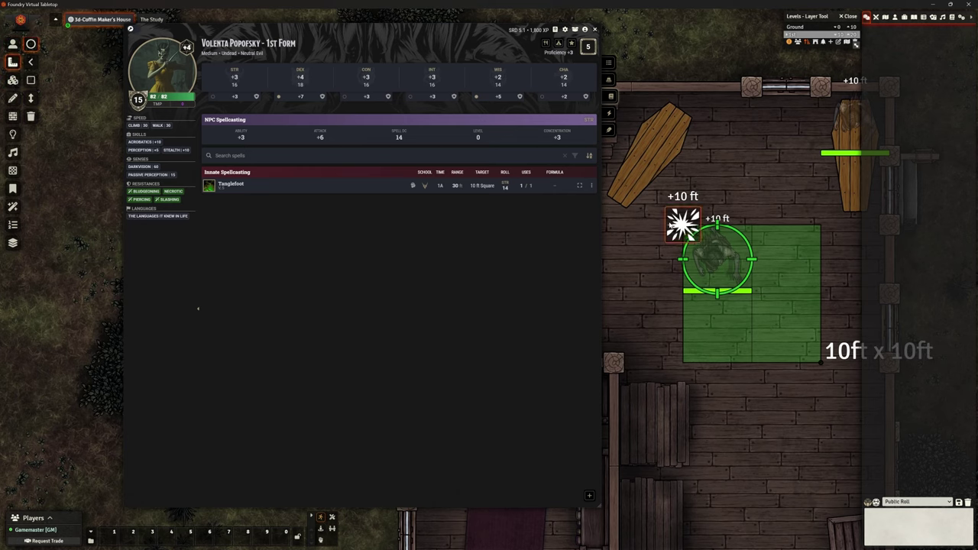
{"action": "right_click", "coordinate": [669, 226]}
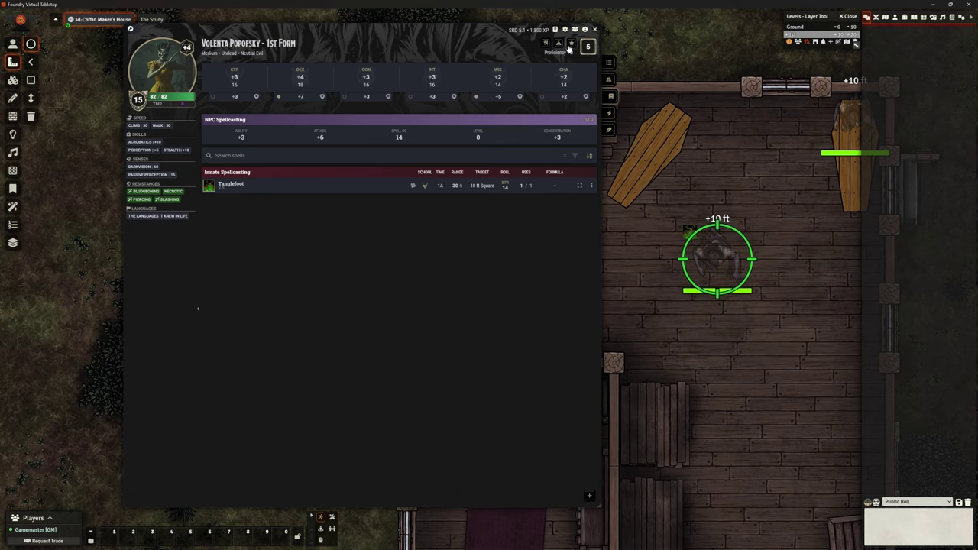
Step: Delete the Entangle effect from the Vampire Spawn's character sheet and close the sheet
{"action": "left_click_drag", "start_coordinate": [485, 31], "coordinate": [426, 32]}
{"action": "left_click", "coordinate": [13, 43]}
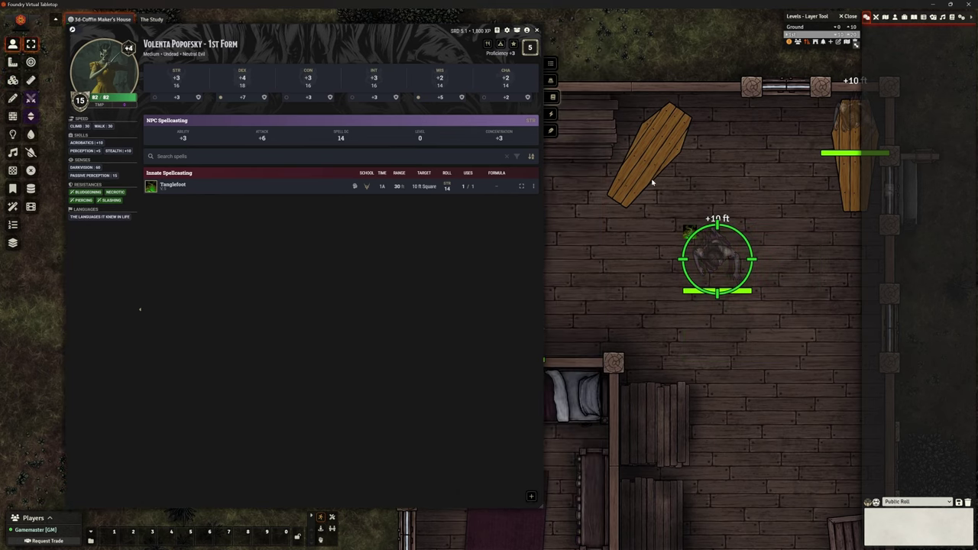
{"action": "double_click", "coordinate": [716, 258]}
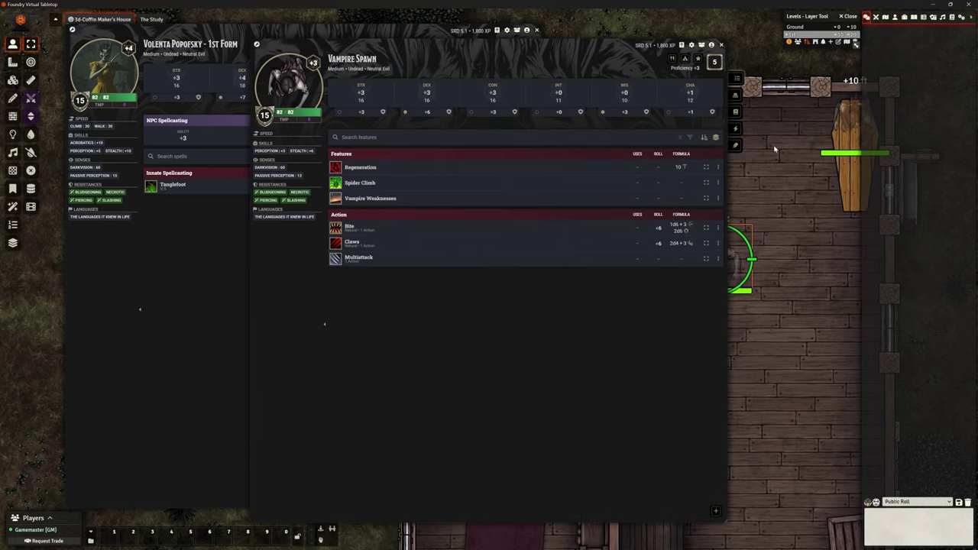
{"action": "left_click", "coordinate": [735, 128]}
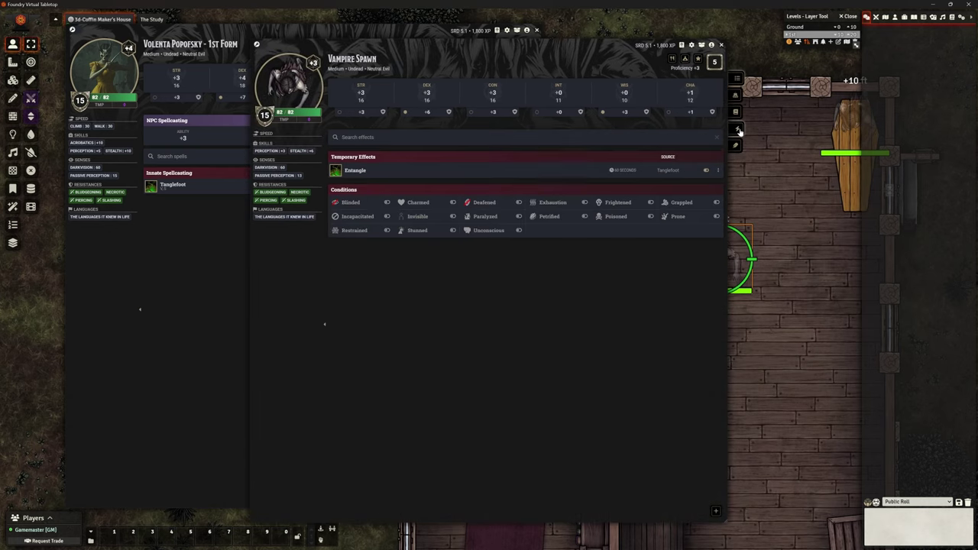
{"action": "left_click", "coordinate": [717, 170]}
{"action": "left_click", "coordinate": [745, 202]}
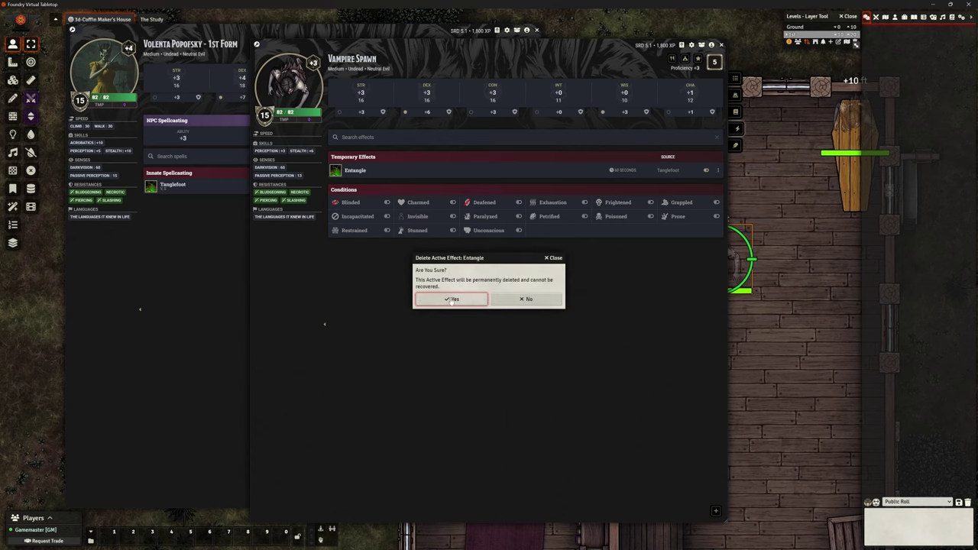
{"action": "left_click", "coordinate": [452, 298]}
{"action": "left_click", "coordinate": [720, 44]}
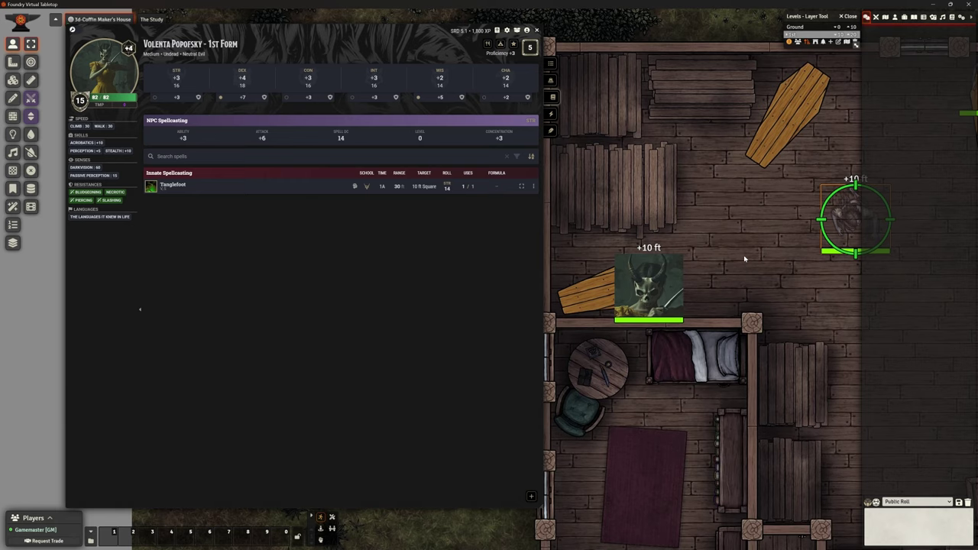
Step: Open the Tanglefoot spell for editing and remove Concentration from its spell components
{"action": "left_click", "coordinate": [172, 188]}
{"action": "left_click", "coordinate": [548, 245]}
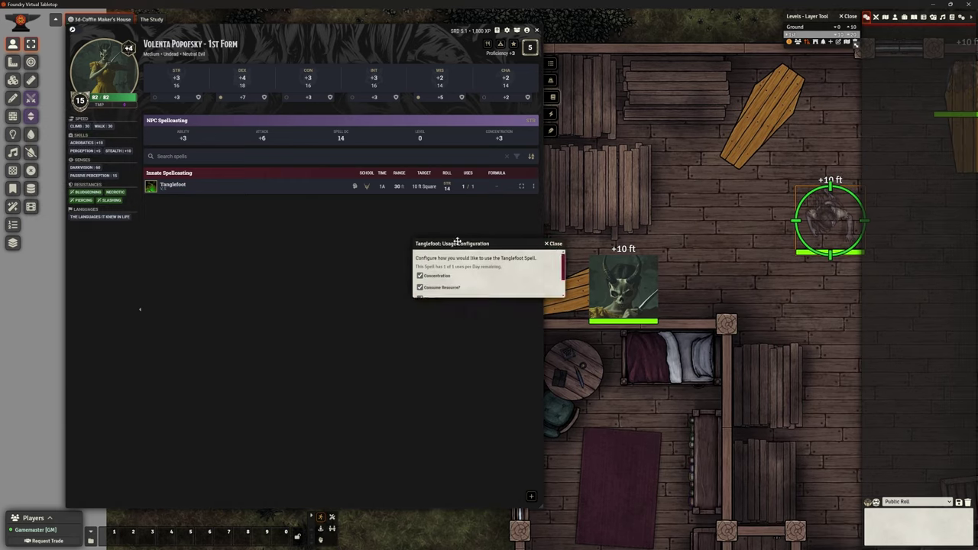
{"action": "right_click", "coordinate": [174, 188]}
{"action": "left_click", "coordinate": [200, 193]}
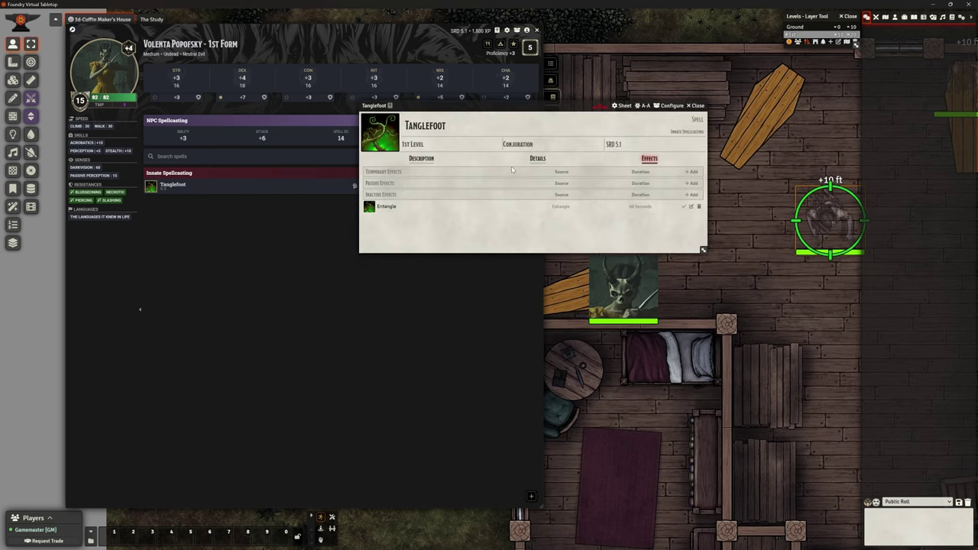
{"action": "left_click", "coordinate": [535, 159]}
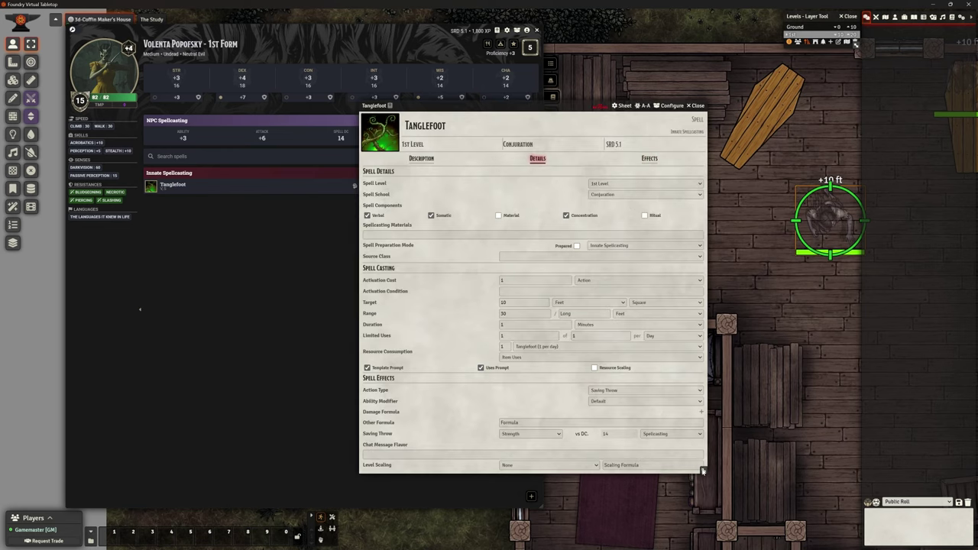
{"action": "left_click_drag", "start_coordinate": [703, 468], "coordinate": [786, 517]}
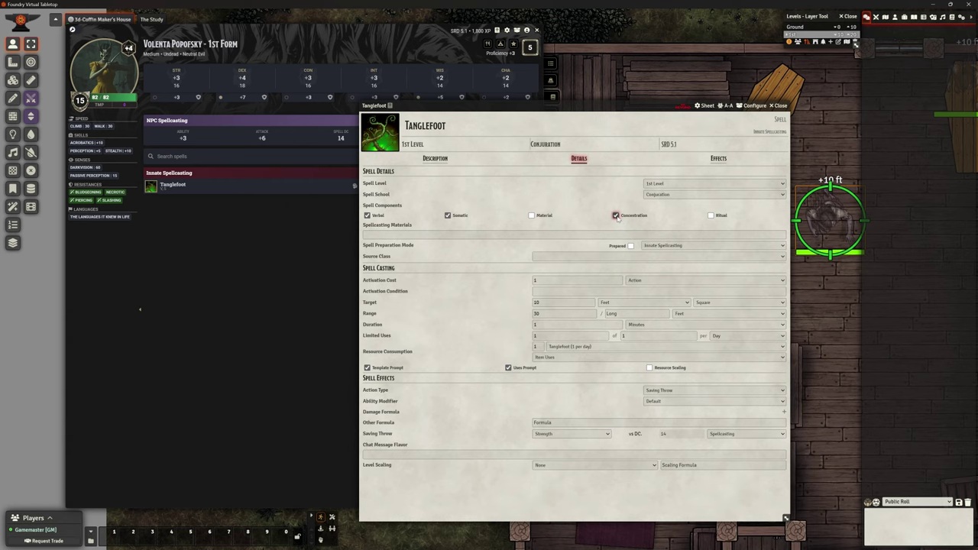
{"action": "left_click", "coordinate": [615, 216]}
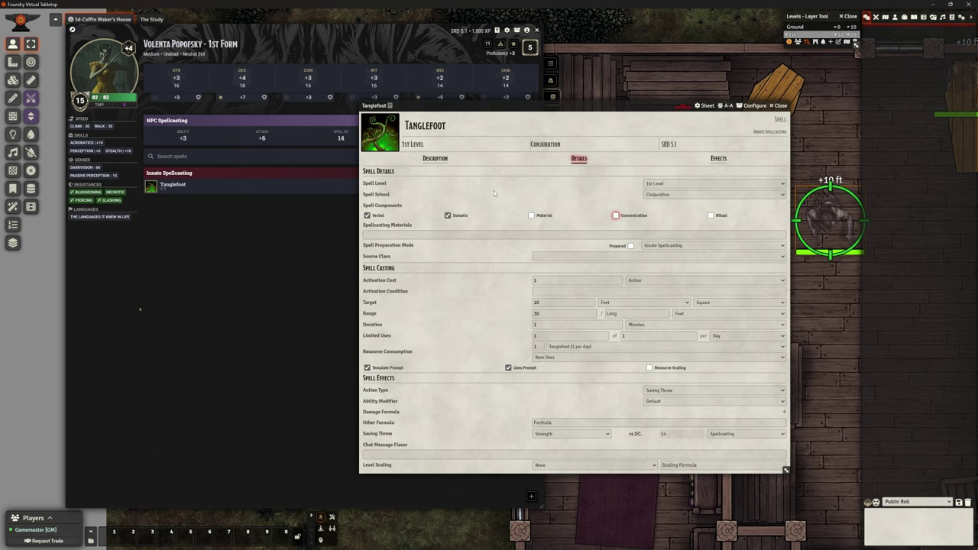
Step: Rename Tanglefoot's Entangle effect to "Restrainted"
{"action": "left_click", "coordinate": [718, 160]}
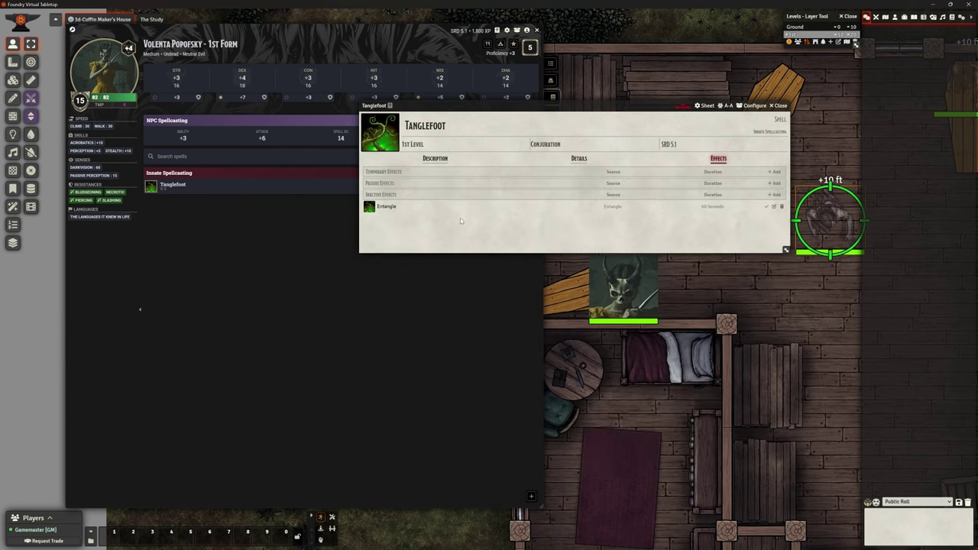
{"action": "left_click", "coordinate": [773, 206]}
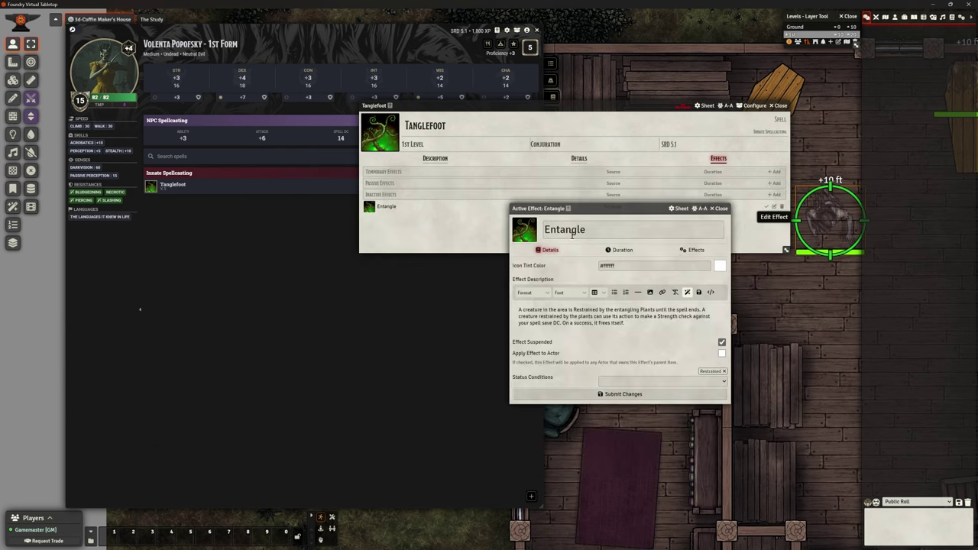
{"action": "type", "text": "T"}
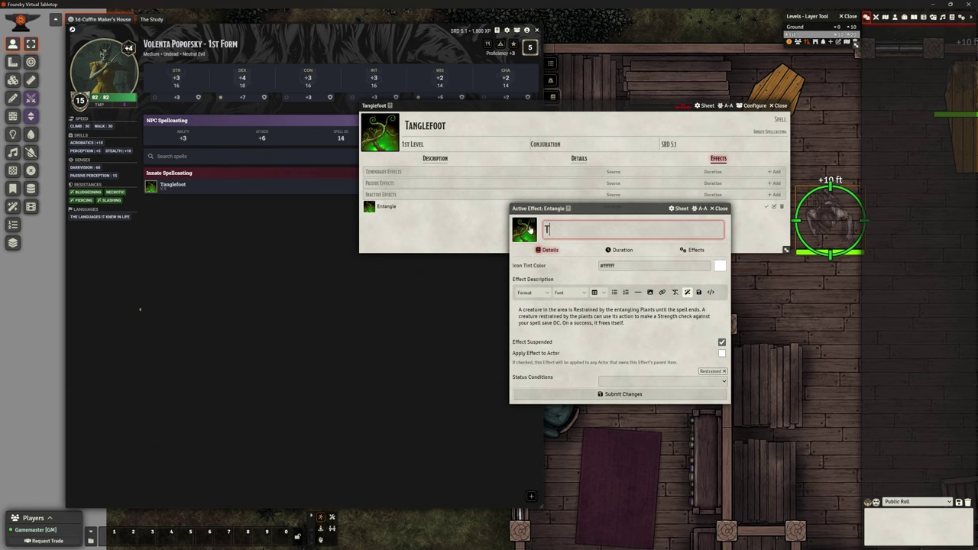
{"action": "type", "text": "ang;l"}
{"action": "key", "text": "BackSpace"}
{"action": "key", "text": "BackSpace"}
{"action": "key", "text": "BackSpace"}
{"action": "type", "text": "Restrainted"}
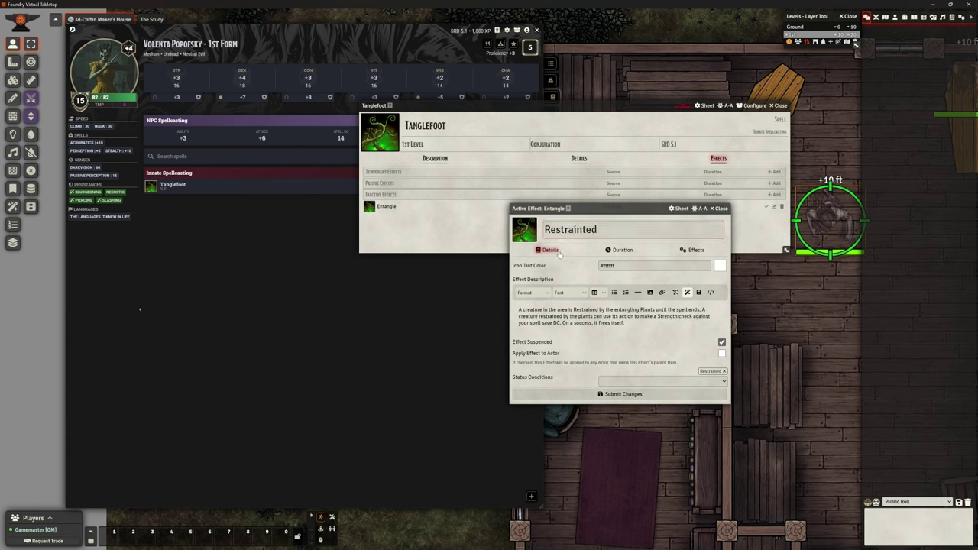
Step: Browse the nature magic icons as large image previews for a new icon for the Restrainted effect
{"action": "left_click", "coordinate": [527, 232]}
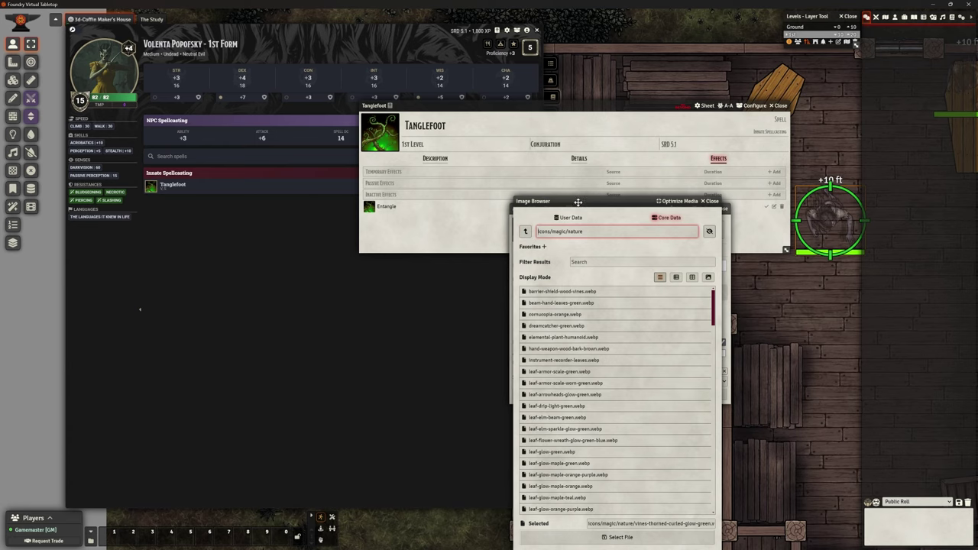
{"action": "left_click_drag", "start_coordinate": [575, 202], "coordinate": [410, 83]}
{"action": "left_click", "coordinate": [544, 157]}
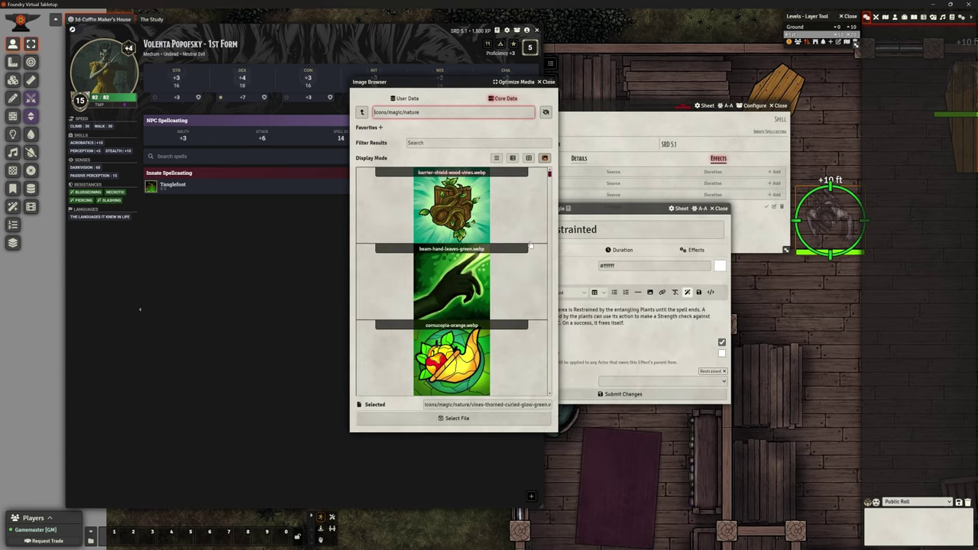
{"action": "scroll", "coordinate": [524, 305], "scroll_direction": "down", "scroll_amount": 6}
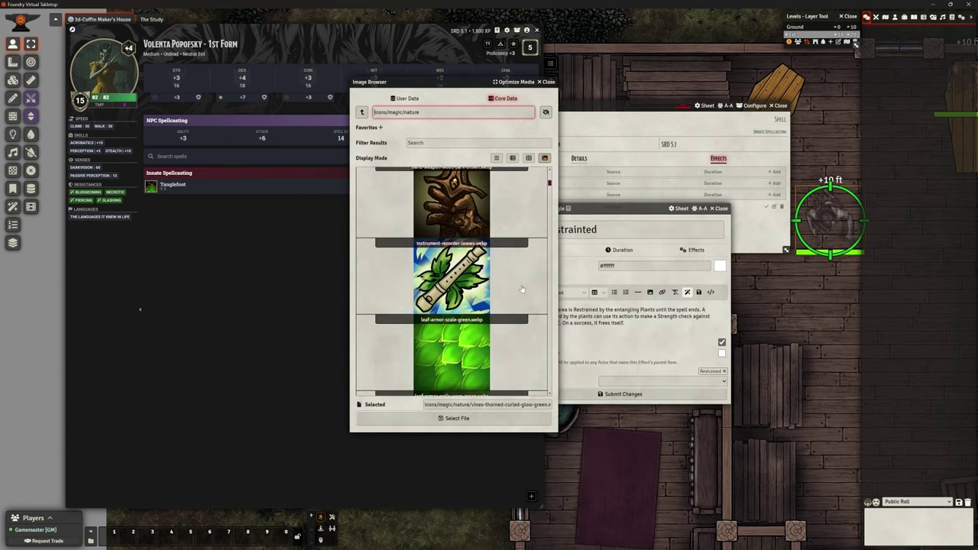
{"action": "scroll", "coordinate": [522, 288], "scroll_direction": "down", "scroll_amount": 8}
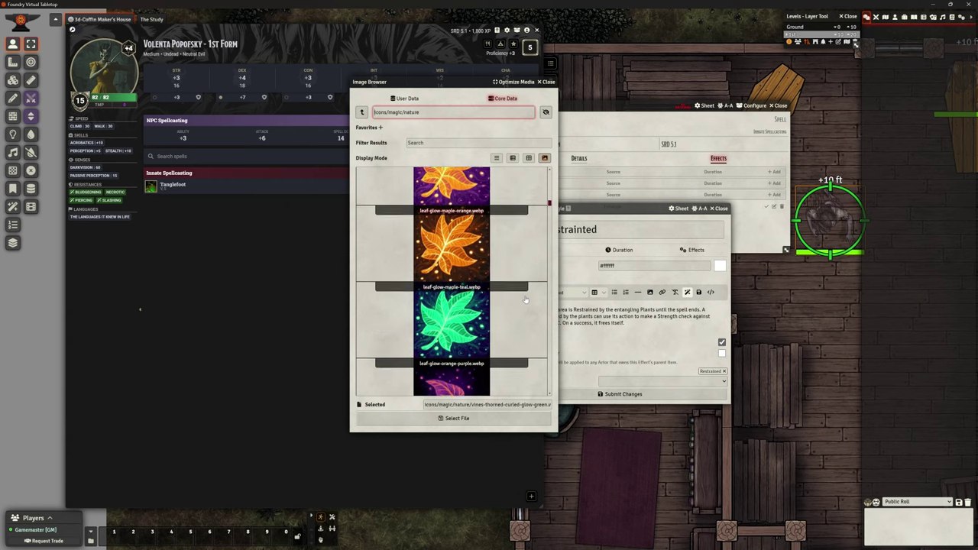
{"action": "scroll", "coordinate": [525, 299], "scroll_direction": "down", "scroll_amount": 8}
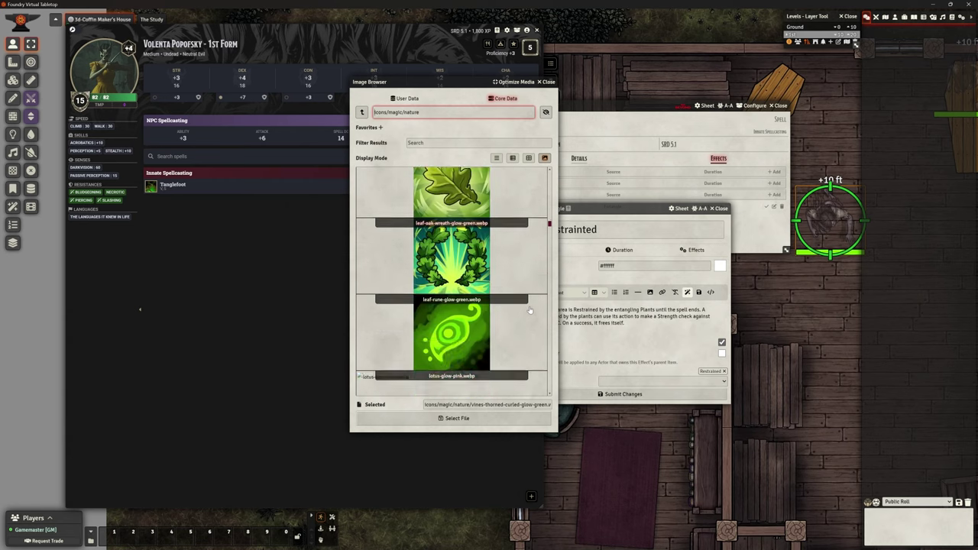
{"action": "scroll", "coordinate": [531, 312], "scroll_direction": "down", "scroll_amount": 10}
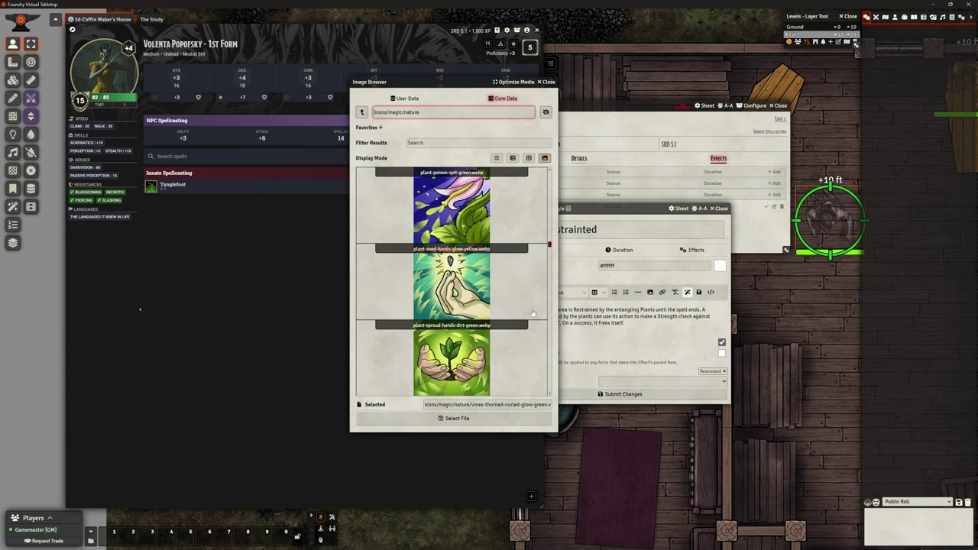
{"action": "scroll", "coordinate": [534, 317], "scroll_direction": "down", "scroll_amount": 10}
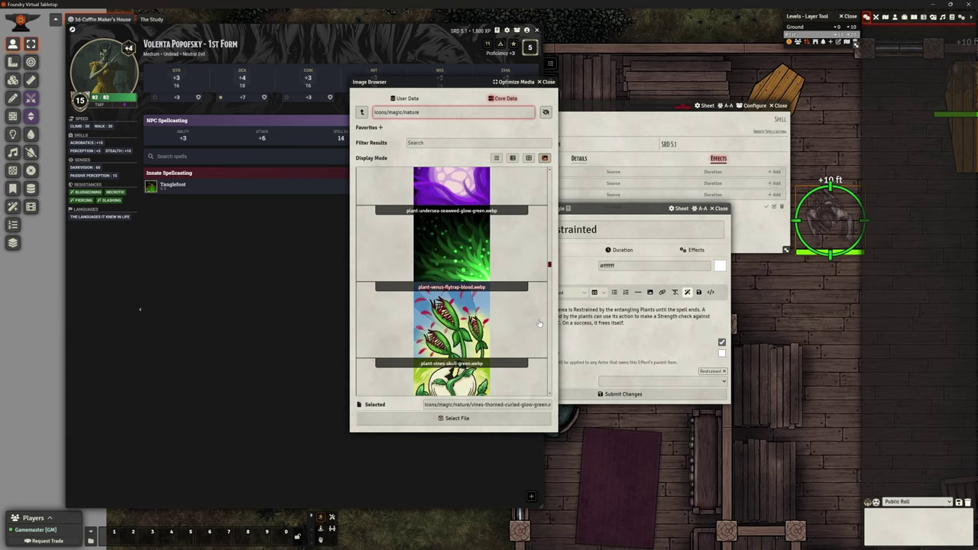
{"action": "scroll", "coordinate": [538, 323], "scroll_direction": "down", "scroll_amount": 1}
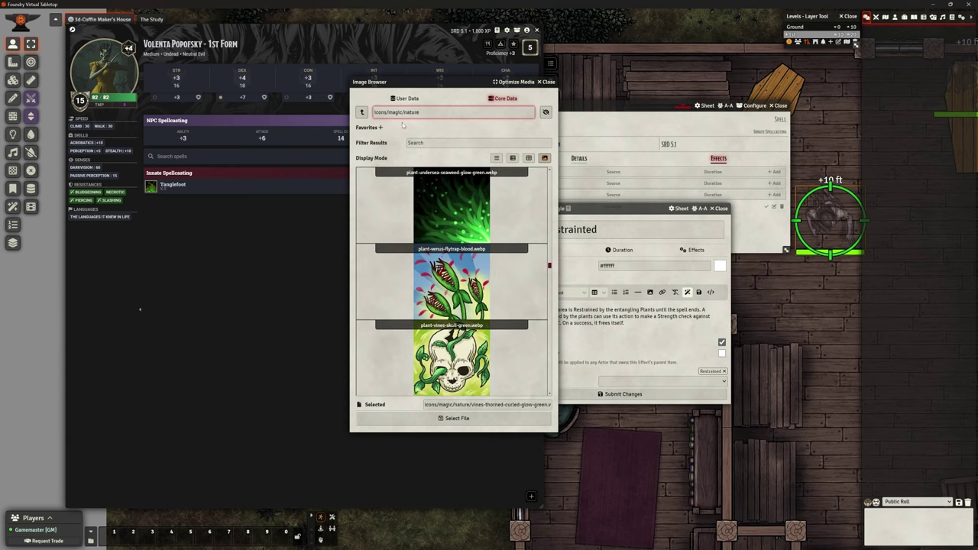
Step: Look through the earth magic icons for the effect and close the image browser without picking one
{"action": "left_click", "coordinate": [362, 111]}
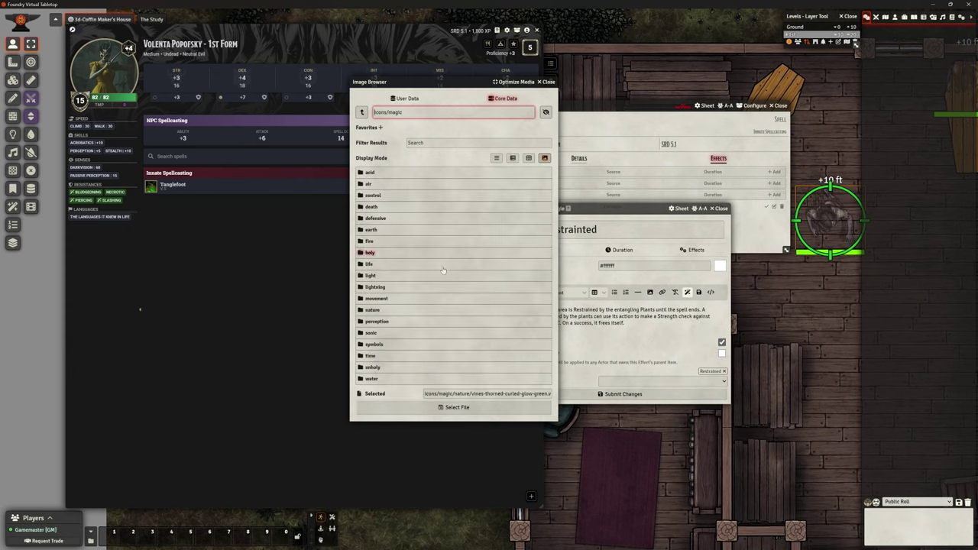
{"action": "left_click", "coordinate": [372, 230]}
{"action": "scroll", "coordinate": [530, 235], "scroll_direction": "down", "scroll_amount": 15}
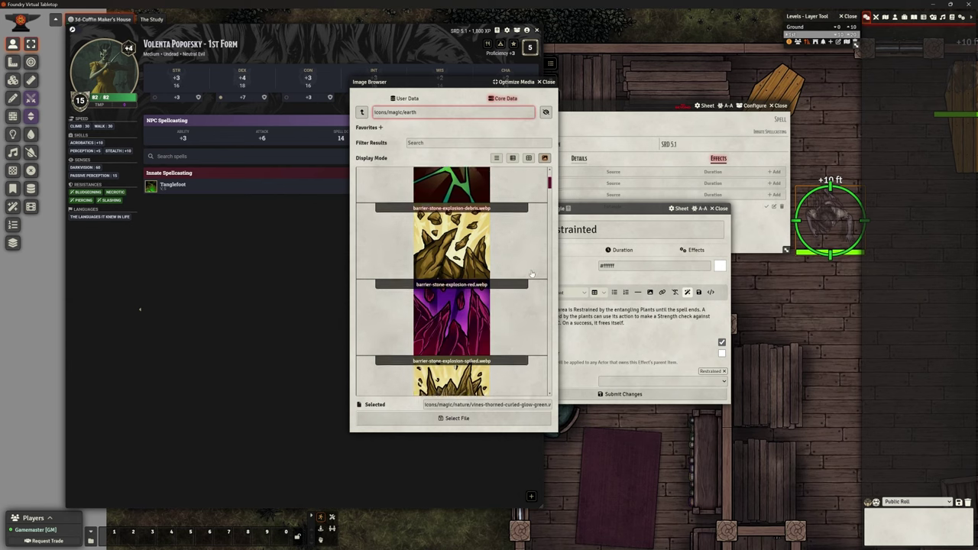
{"action": "scroll", "coordinate": [537, 317], "scroll_direction": "down", "scroll_amount": 12}
{"action": "scroll", "coordinate": [538, 321], "scroll_direction": "down", "scroll_amount": 12}
{"action": "scroll", "coordinate": [539, 320], "scroll_direction": "down", "scroll_amount": 10}
{"action": "scroll", "coordinate": [540, 317], "scroll_direction": "down", "scroll_amount": 8}
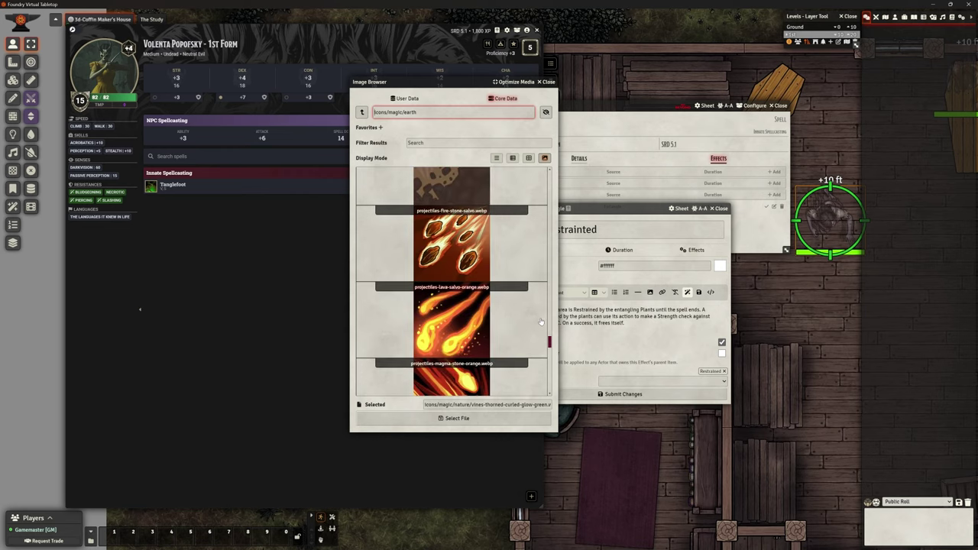
{"action": "scroll", "coordinate": [540, 309], "scroll_direction": "down", "scroll_amount": 10}
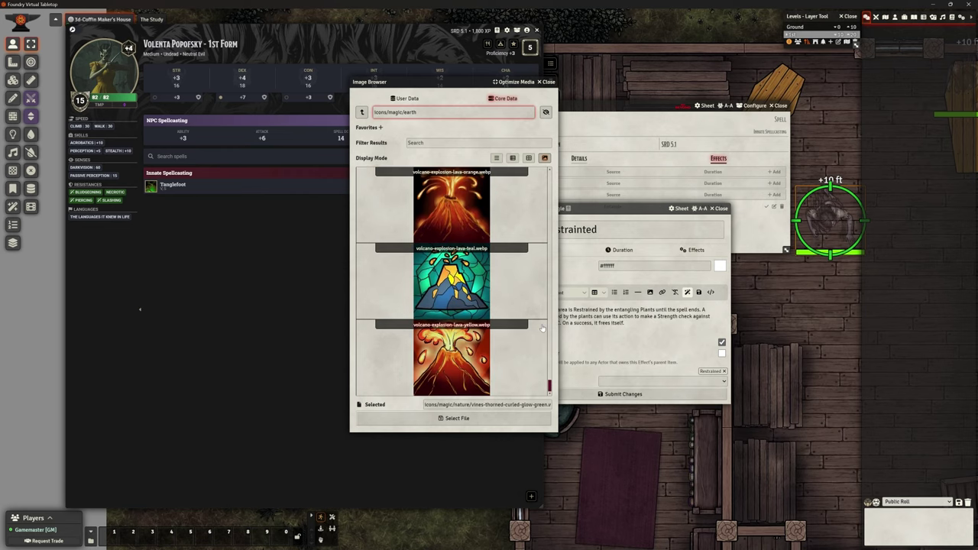
{"action": "left_click", "coordinate": [547, 82]}
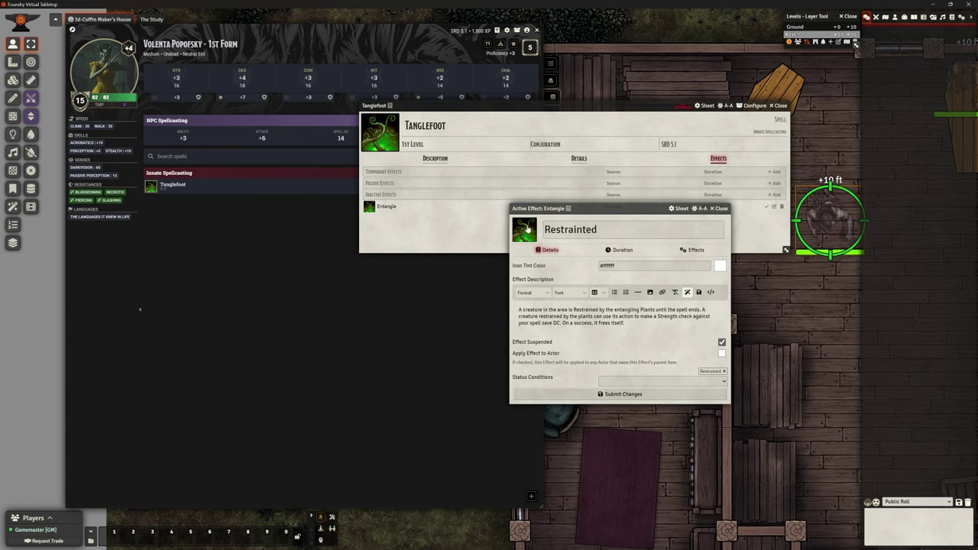
Step: Review the Restrainted effect's duration and effect changes, and save the effect
{"action": "left_click_drag", "start_coordinate": [596, 212], "coordinate": [369, 200]}
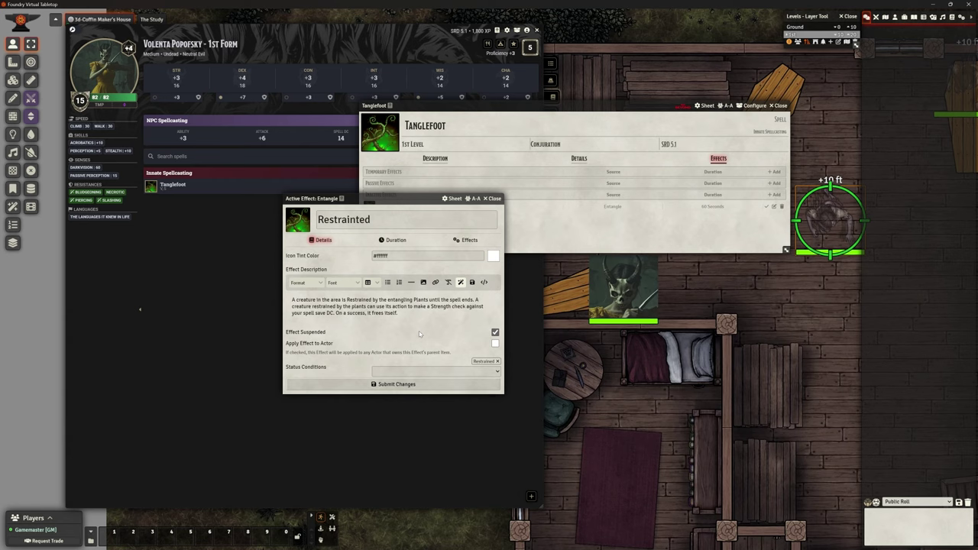
{"action": "left_click", "coordinate": [391, 241]}
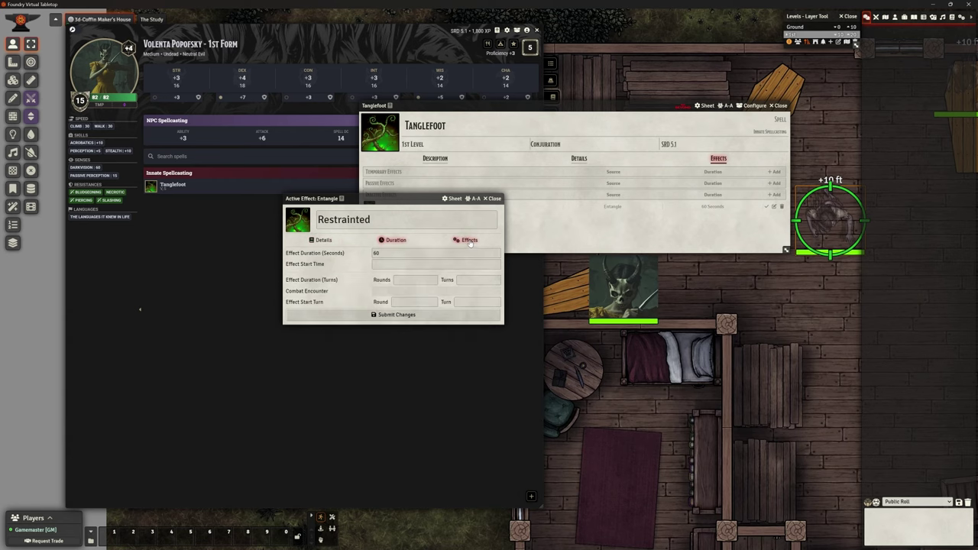
{"action": "left_click", "coordinate": [468, 241]}
{"action": "left_click", "coordinate": [393, 240]}
{"action": "left_click", "coordinate": [321, 240]}
{"action": "left_click", "coordinate": [409, 386]}
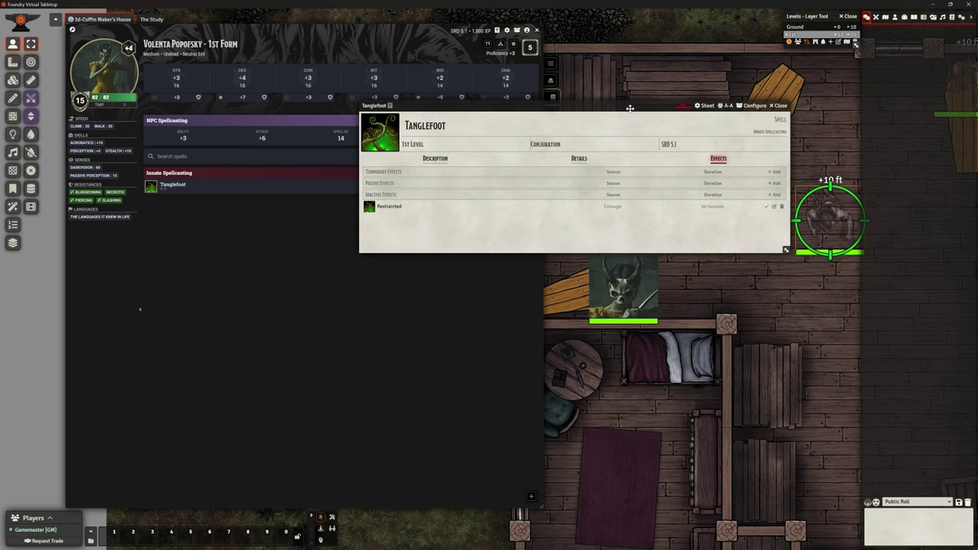
Step: Enable a customized automated animation for the Tanglefoot spell, with animation type Templates and a Square primary animation
{"action": "left_click_drag", "start_coordinate": [633, 121], "coordinate": [388, 253]}
{"action": "left_click_drag", "start_coordinate": [724, 191], "coordinate": [712, 226]}
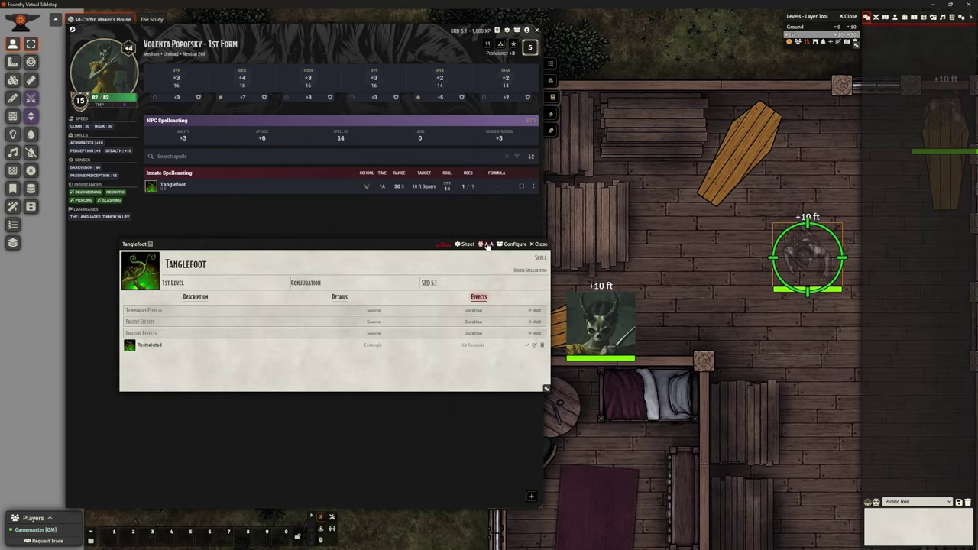
{"action": "left_click", "coordinate": [486, 244]}
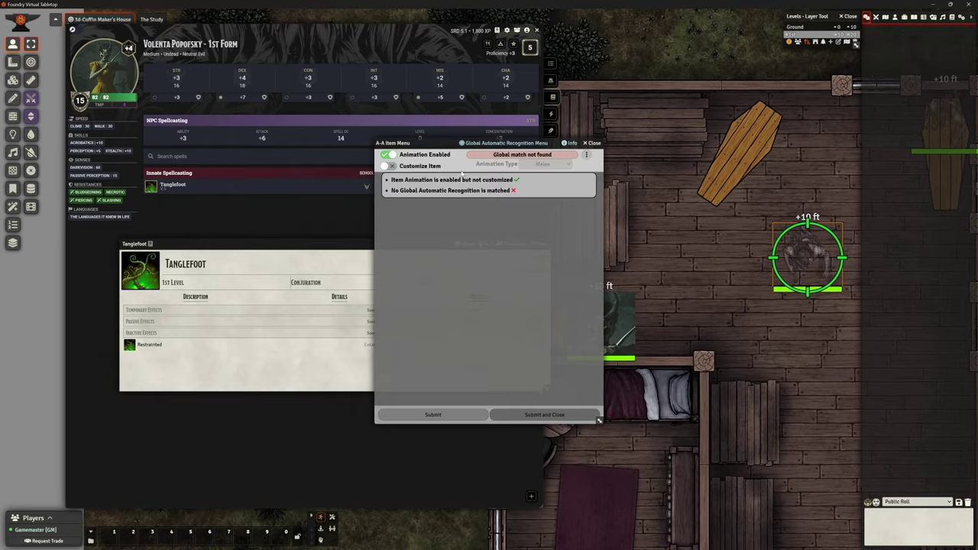
{"action": "left_click_drag", "start_coordinate": [445, 145], "coordinate": [544, 53]}
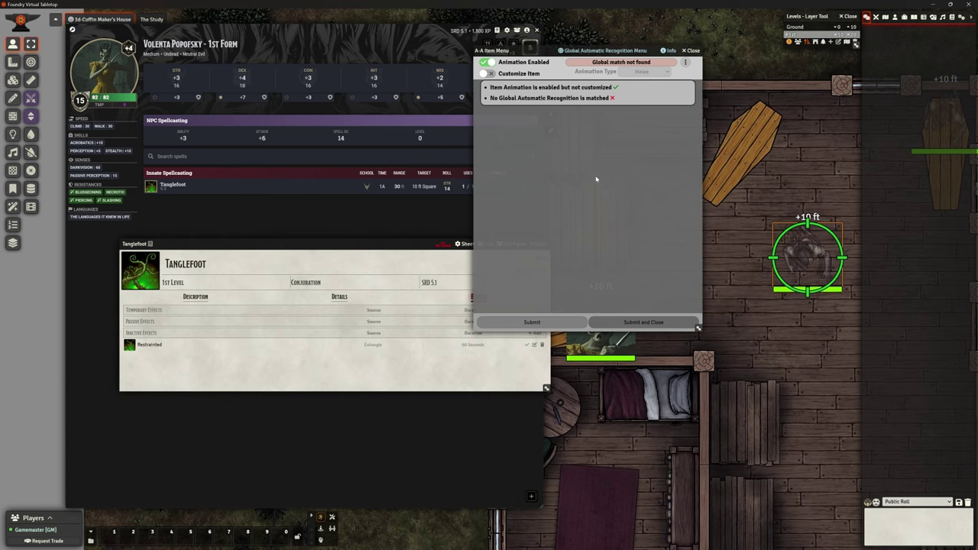
{"action": "left_click", "coordinate": [486, 74]}
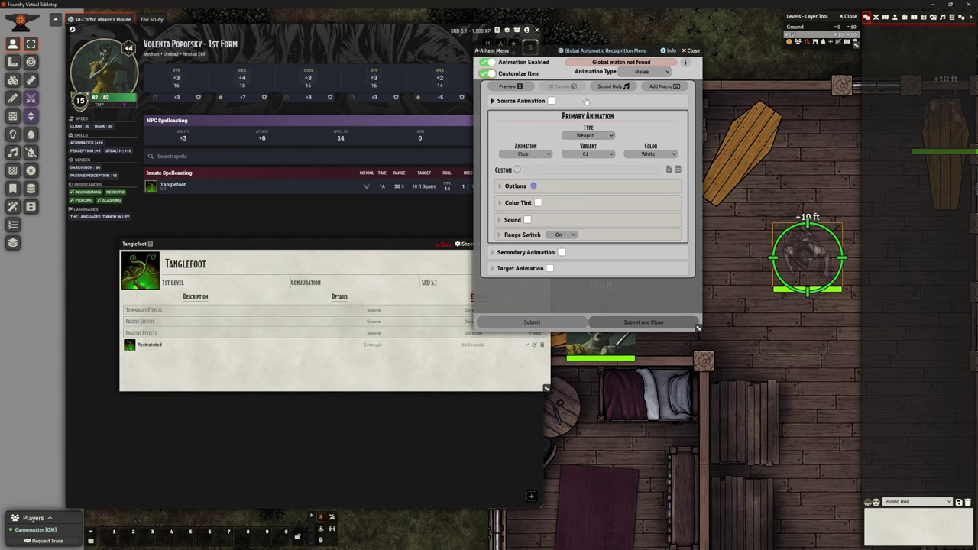
{"action": "left_click", "coordinate": [642, 71]}
{"action": "left_click", "coordinate": [647, 105]}
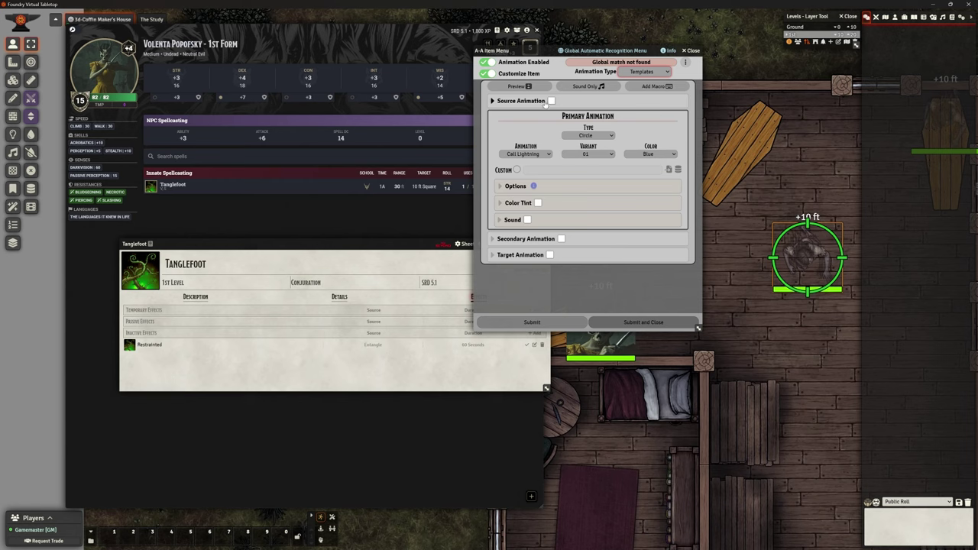
{"action": "left_click", "coordinate": [580, 135]}
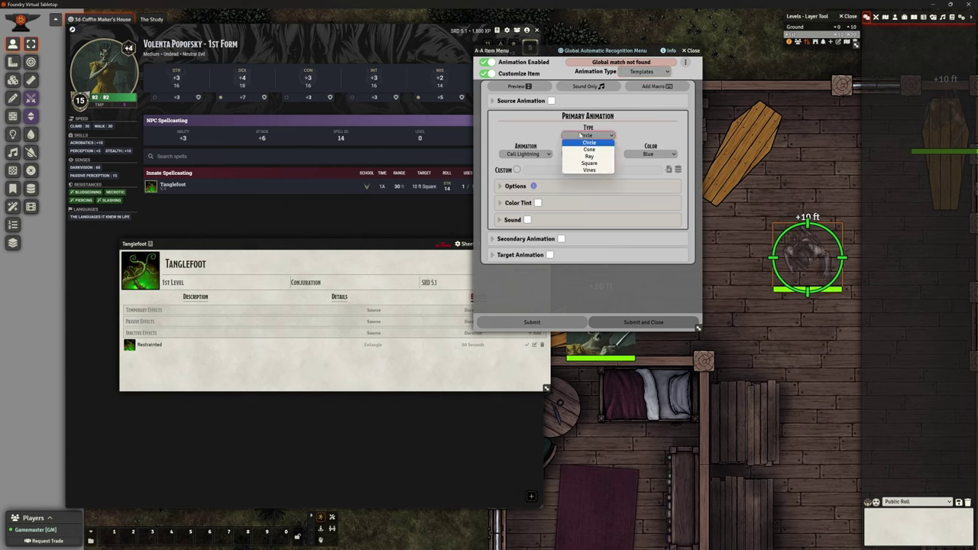
{"action": "left_click", "coordinate": [589, 162]}
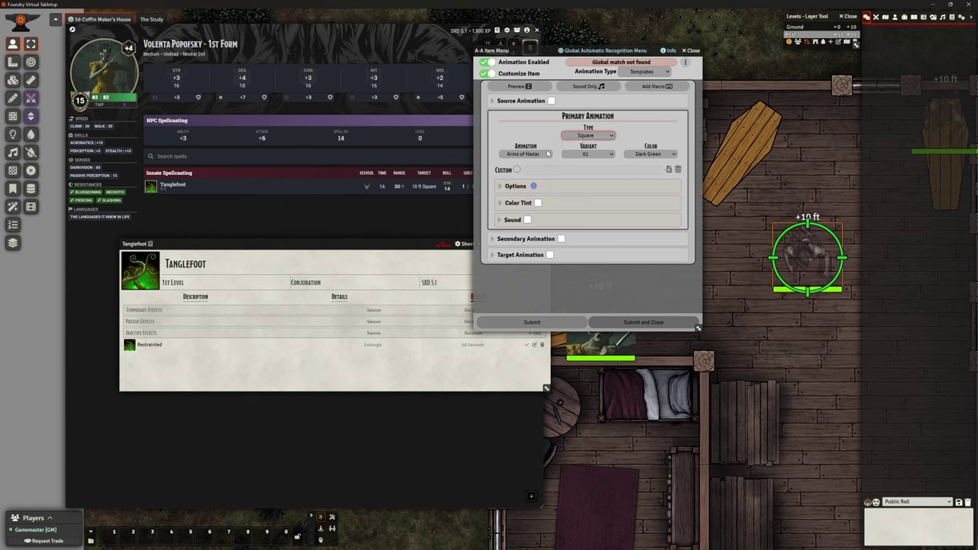
Step: Try Thunderwave and Poison as the primary animation, viewing them in the video preview
{"action": "left_click", "coordinate": [547, 154]}
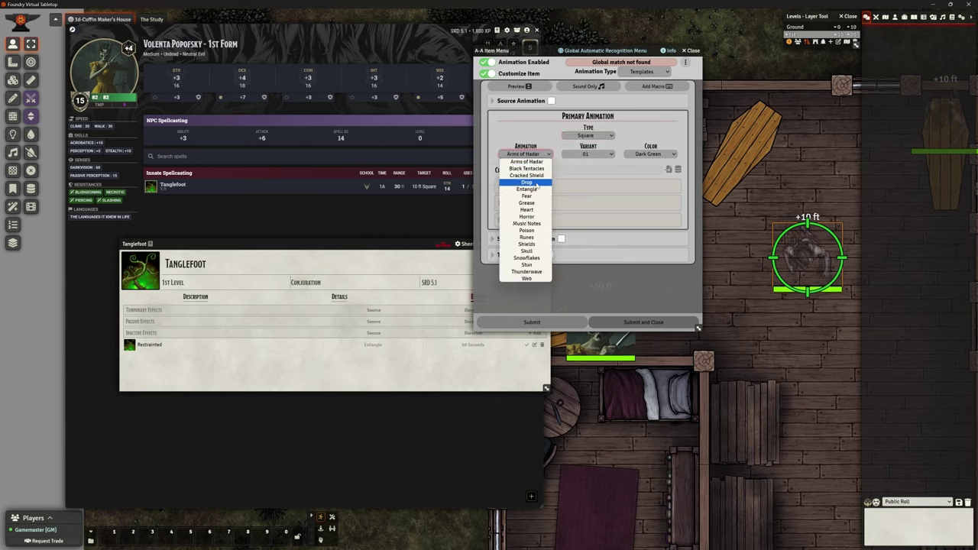
{"action": "left_click", "coordinate": [527, 272]}
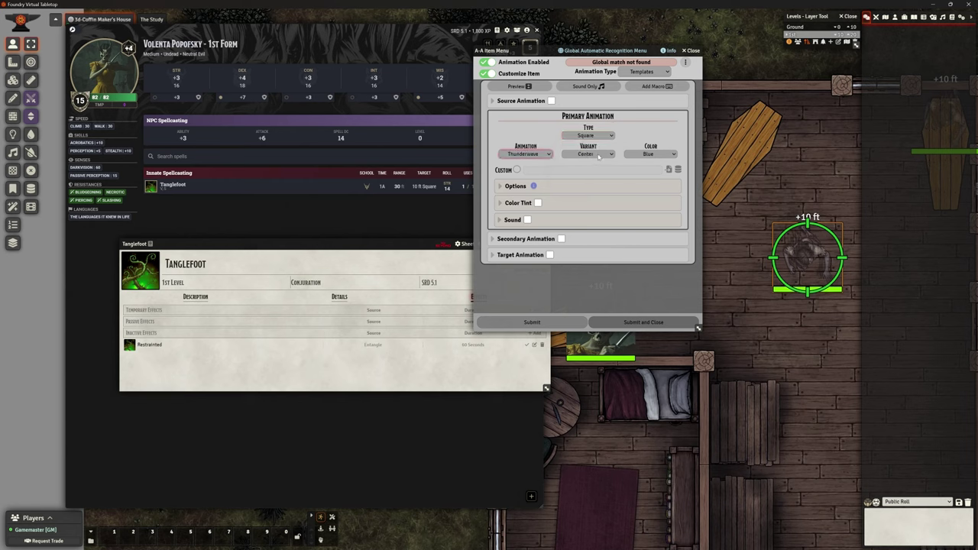
{"action": "left_click", "coordinate": [516, 85]}
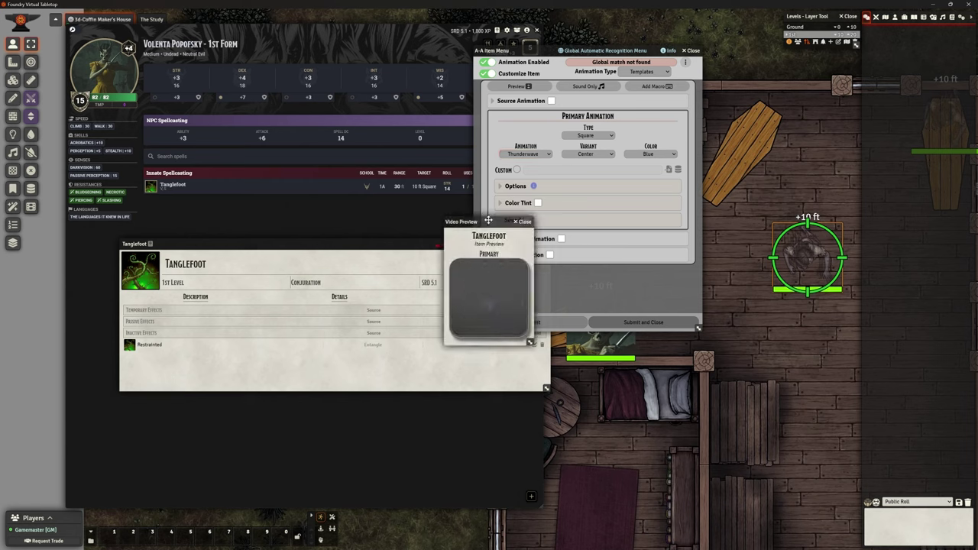
{"action": "left_click_drag", "start_coordinate": [495, 223], "coordinate": [395, 93]}
{"action": "left_click", "coordinate": [542, 155]}
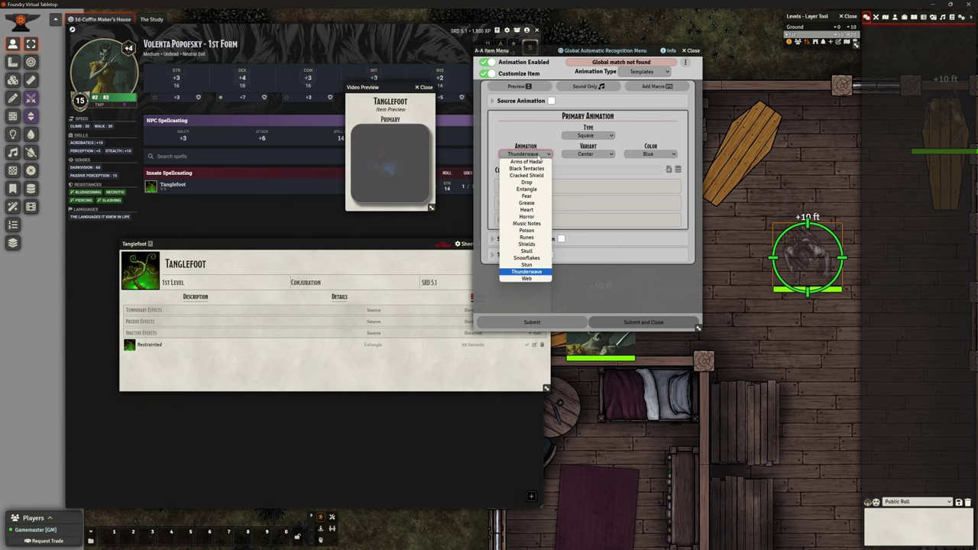
{"action": "left_click", "coordinate": [535, 232]}
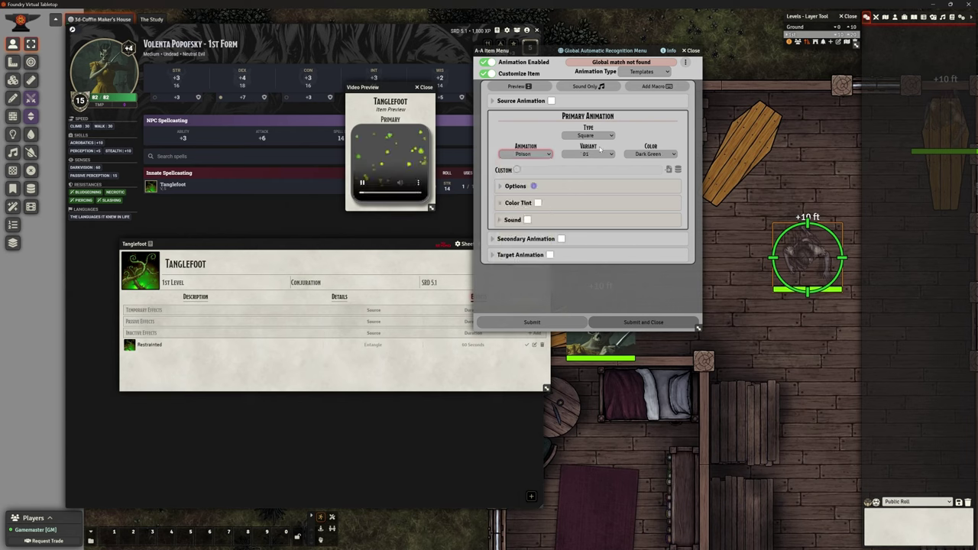
Step: Set the primary animation to Grease, preview it in Purple and Green, and choose Grey as its color
{"action": "left_click", "coordinate": [532, 155]}
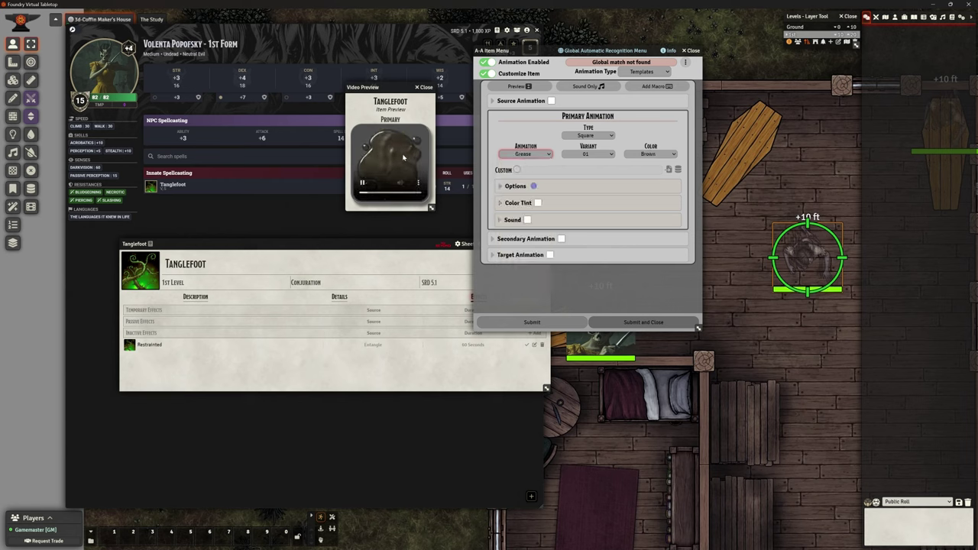
{"action": "left_click", "coordinate": [650, 154]}
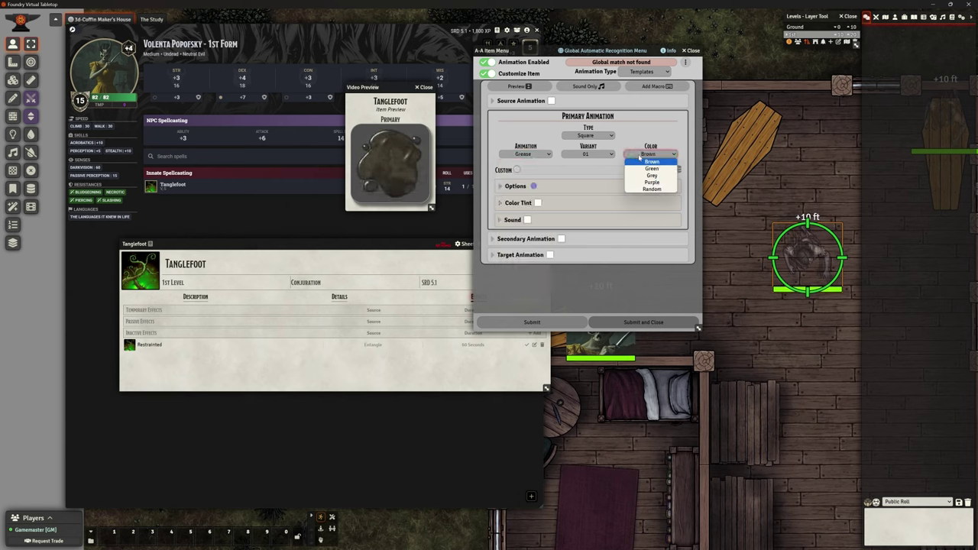
{"action": "left_click", "coordinate": [651, 182]}
{"action": "left_click", "coordinate": [648, 154]}
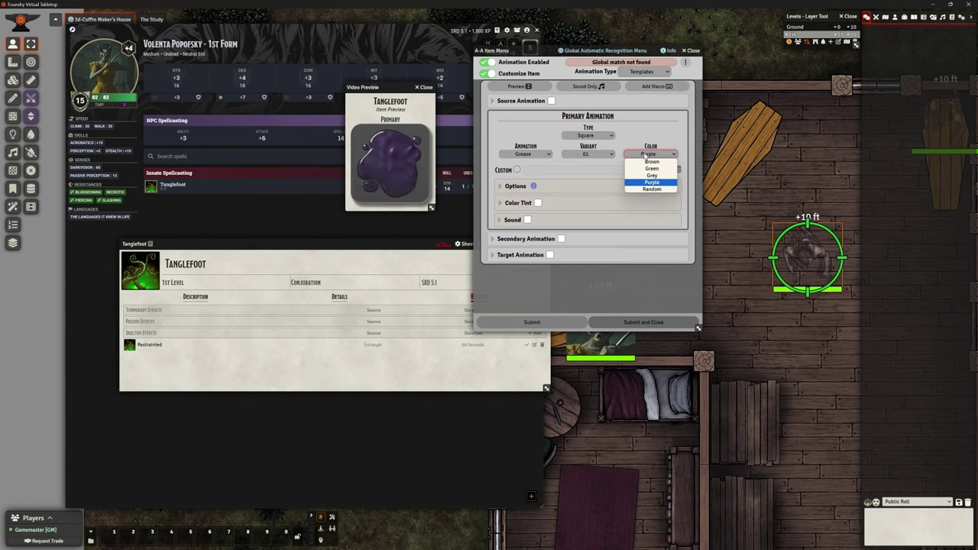
{"action": "left_click", "coordinate": [651, 168]}
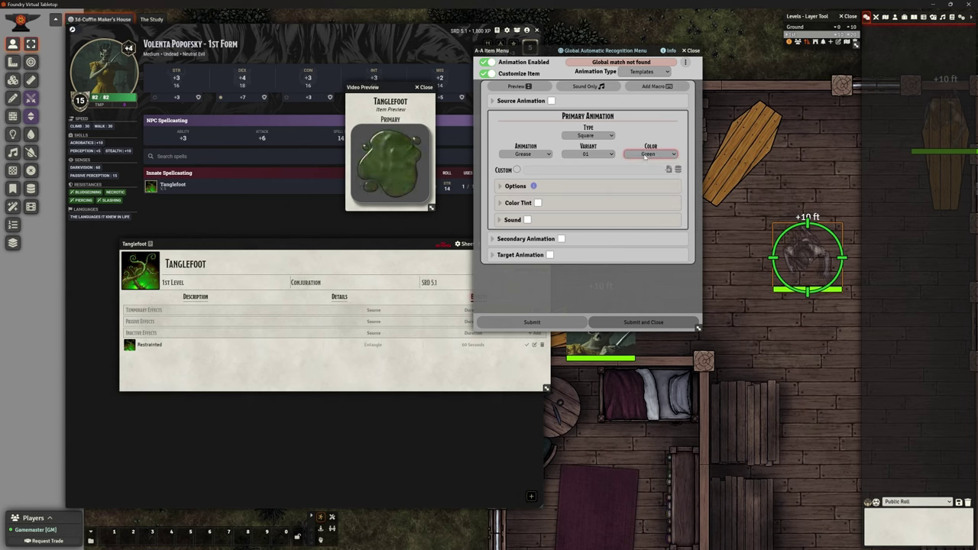
{"action": "left_click", "coordinate": [648, 154]}
{"action": "left_click", "coordinate": [649, 175]}
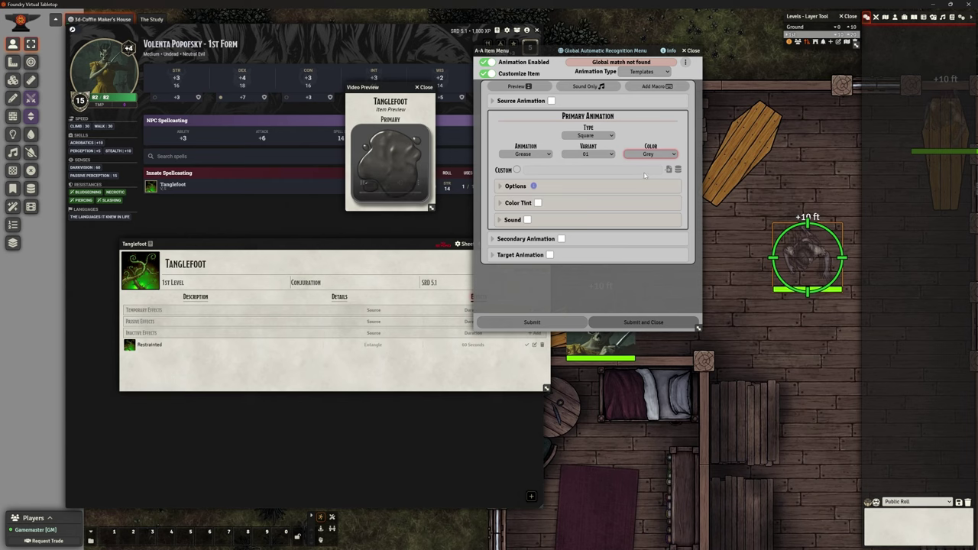
{"action": "left_click", "coordinate": [609, 155]}
{"action": "left_click", "coordinate": [612, 154]}
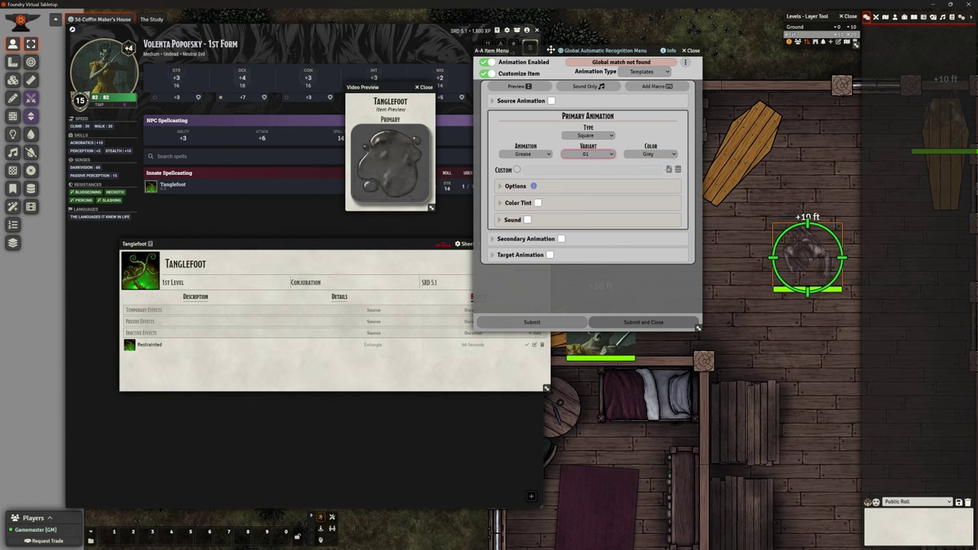
{"action": "left_click_drag", "start_coordinate": [550, 49], "coordinate": [598, 137]}
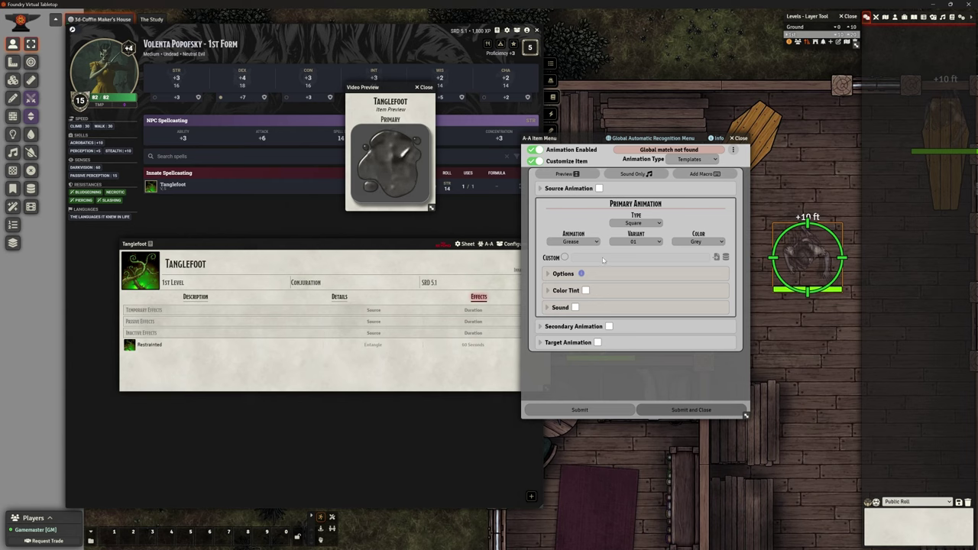
Step: Make the Grease animation persistent with type Attach to Template, submit the animation settings, and close the preview and Tanglefoot sheet
{"action": "left_click", "coordinate": [550, 273]}
{"action": "scroll", "coordinate": [680, 336], "scroll_direction": "down", "scroll_amount": 1}
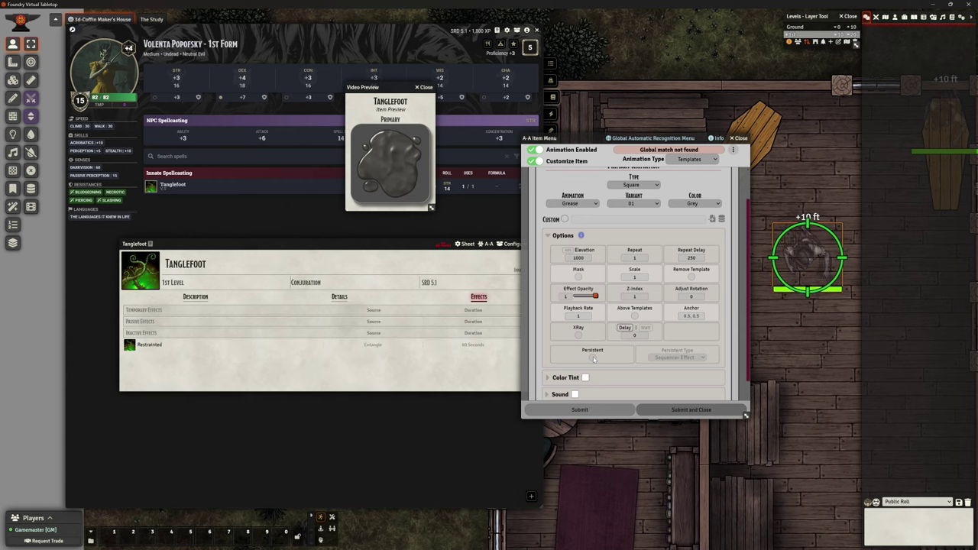
{"action": "left_click", "coordinate": [593, 358]}
{"action": "left_click", "coordinate": [676, 357]}
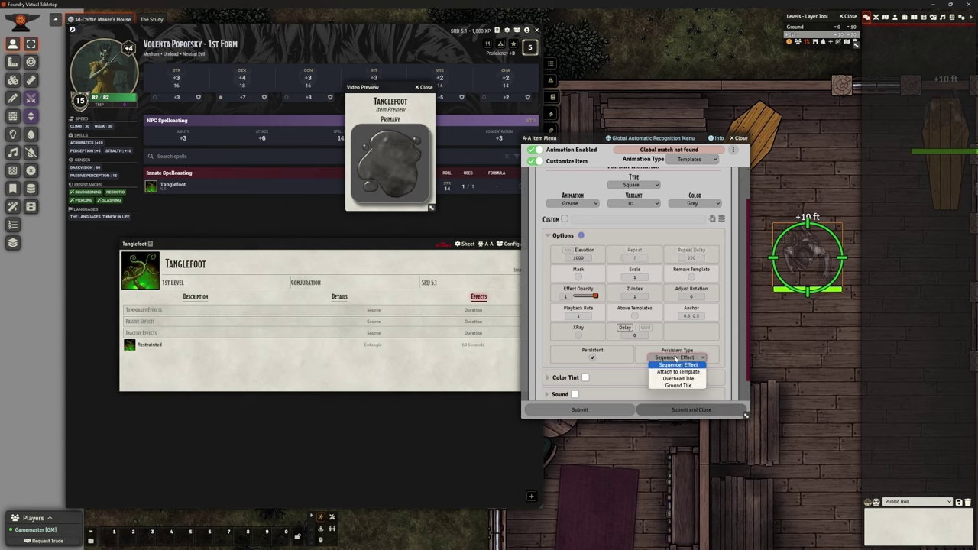
{"action": "left_click", "coordinate": [677, 372]}
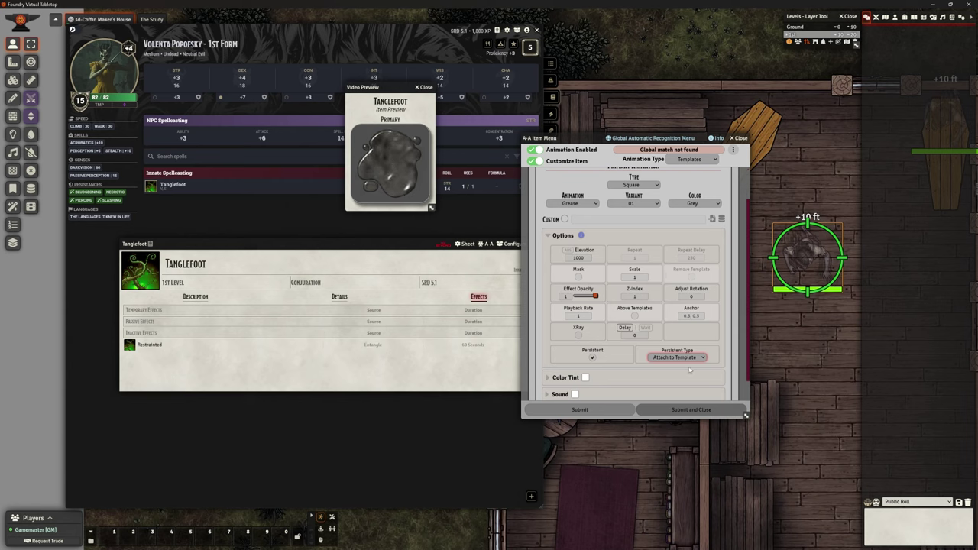
{"action": "left_click", "coordinate": [691, 409]}
{"action": "left_click", "coordinate": [425, 87]}
{"action": "left_click", "coordinate": [542, 243]}
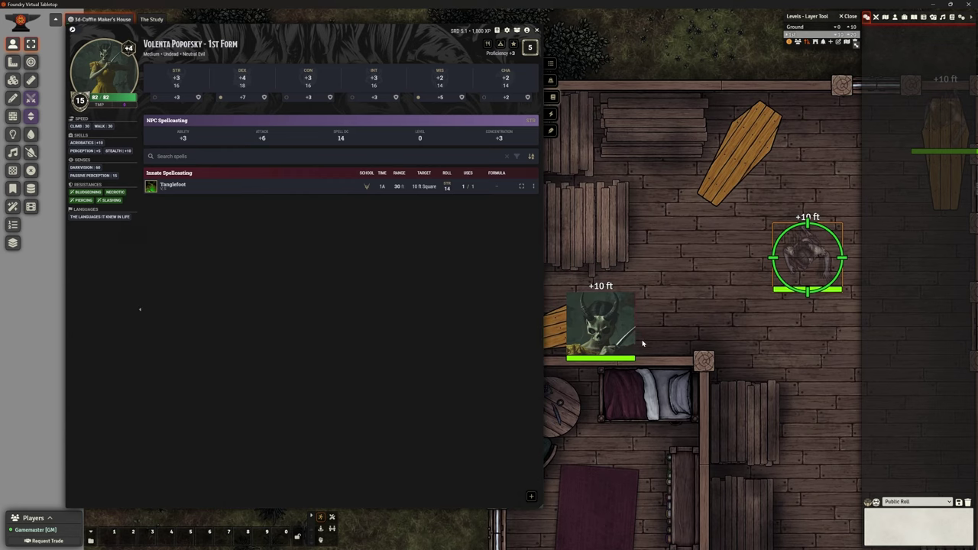
Step: Cast Tanglefoot without consuming its resource, place the measured template over the Vampire Spawn, and view the grease animation
{"action": "left_click", "coordinate": [175, 188]}
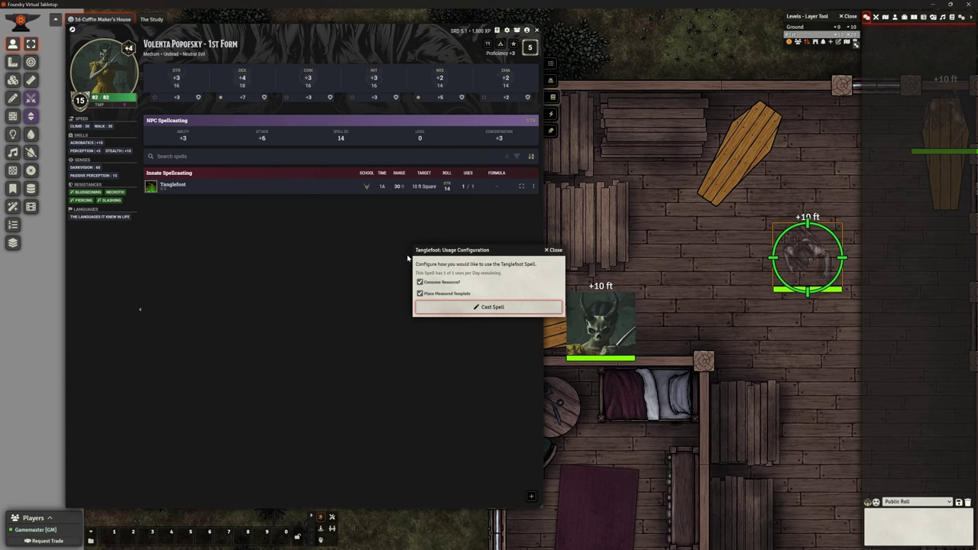
{"action": "left_click", "coordinate": [440, 284]}
{"action": "left_click", "coordinate": [474, 307]}
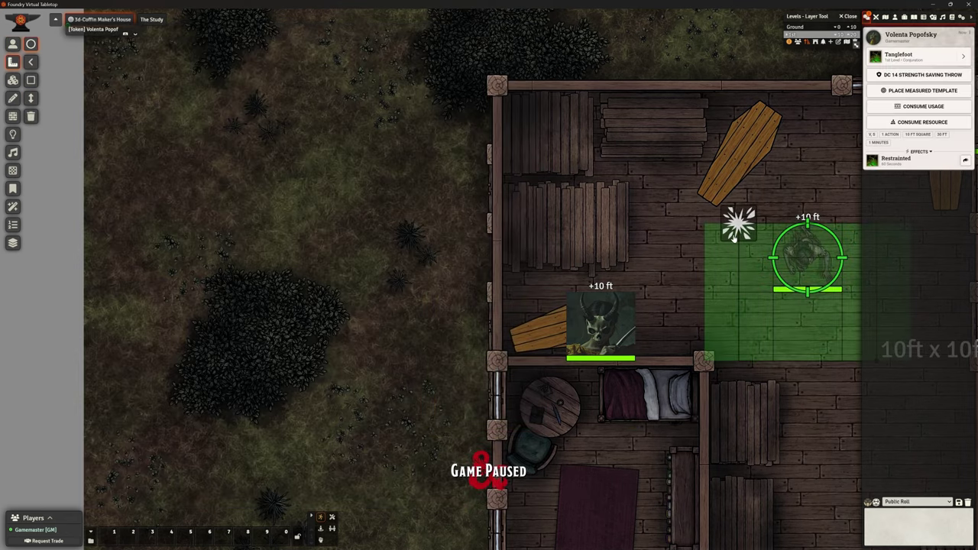
{"action": "left_click", "coordinate": [755, 236]}
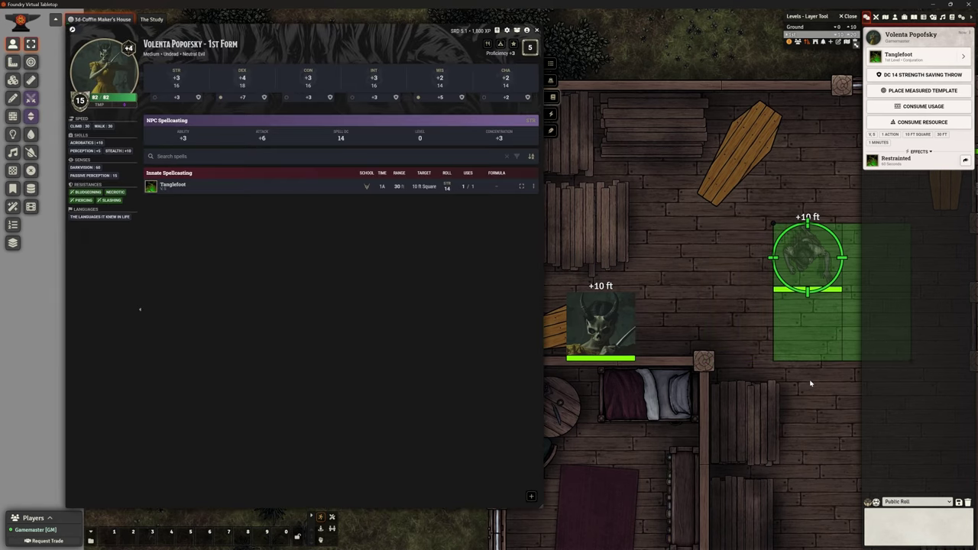
{"action": "scroll", "coordinate": [669, 373], "scroll_direction": "up", "scroll_amount": 3}
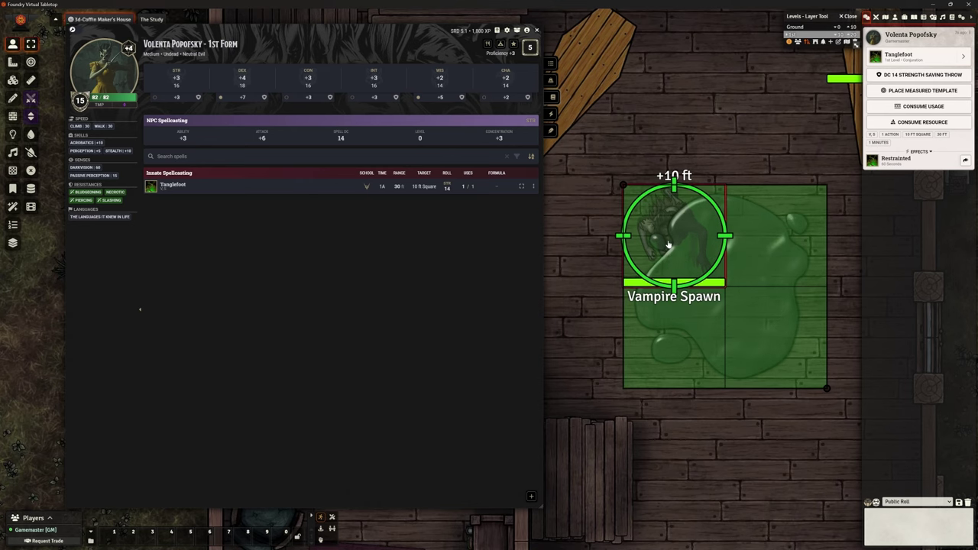
{"action": "scroll", "coordinate": [667, 245], "scroll_direction": "down", "scroll_amount": 3}
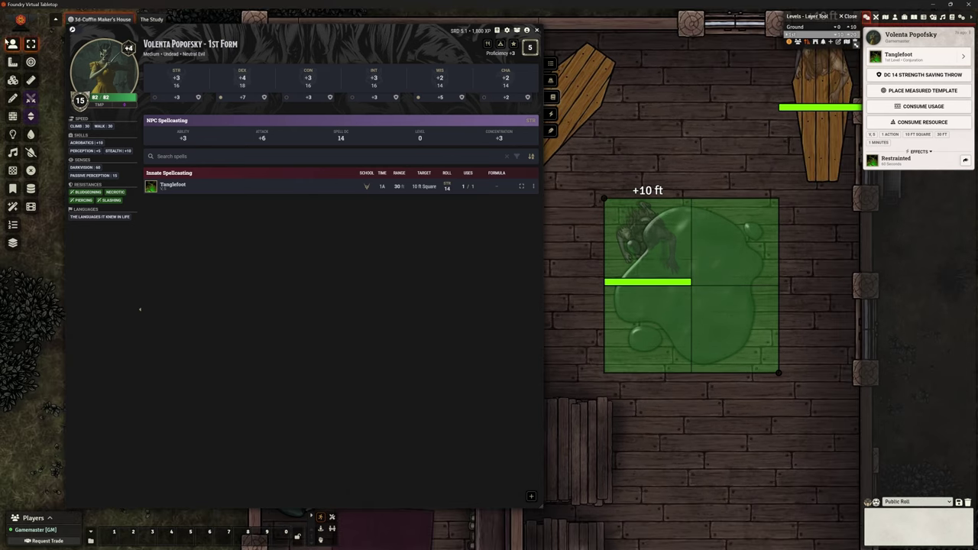
Step: Delete the placed Tanglefoot template from the scene
{"action": "left_click", "coordinate": [12, 61]}
{"action": "left_click", "coordinate": [597, 199]}
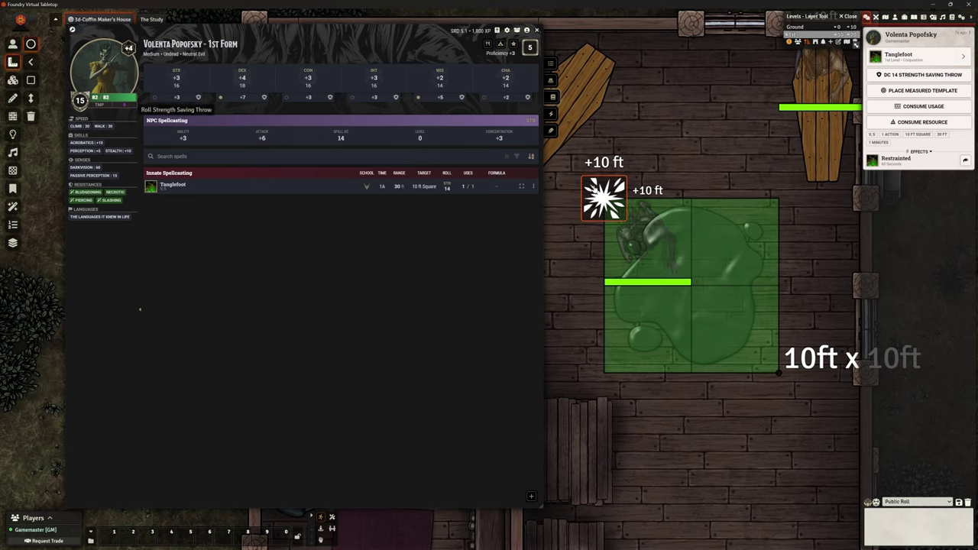
{"action": "key", "text": "Delete"}
{"action": "scroll", "coordinate": [596, 209], "scroll_direction": "down", "scroll_amount": 1}
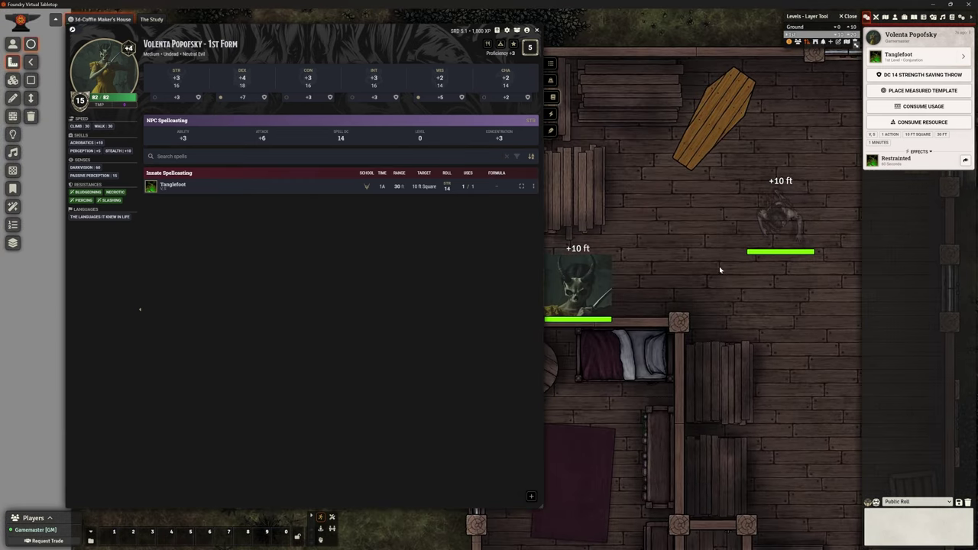
Step: Cast Tanglefoot again and place its measured template with the Vampire Spawn inside it
{"action": "left_click", "coordinate": [179, 184]}
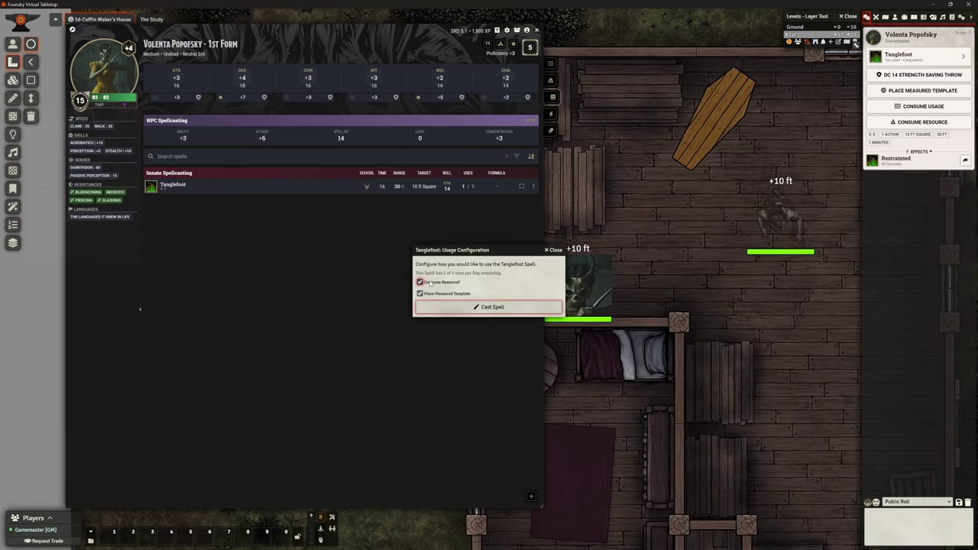
{"action": "left_click", "coordinate": [458, 306]}
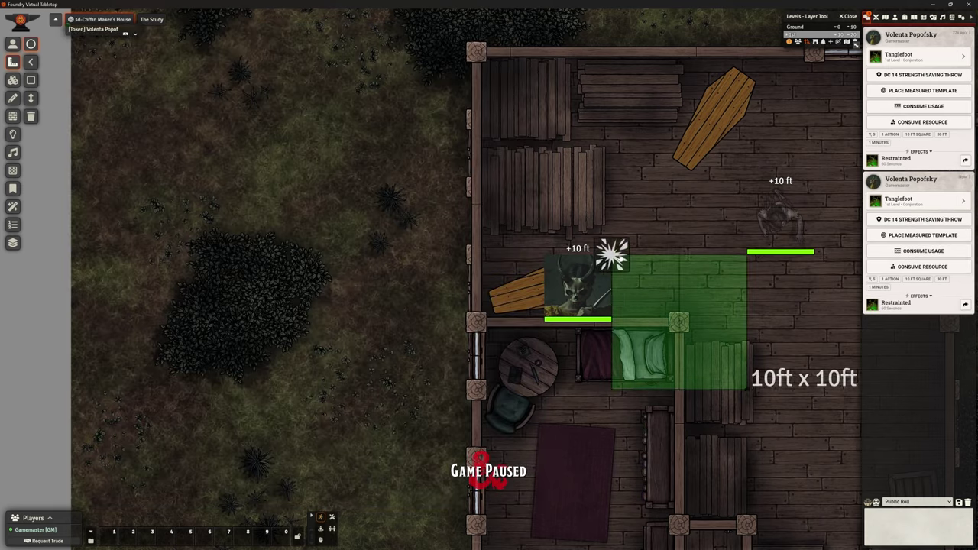
{"action": "right_click", "coordinate": [763, 203]}
{"action": "left_click", "coordinate": [762, 204]}
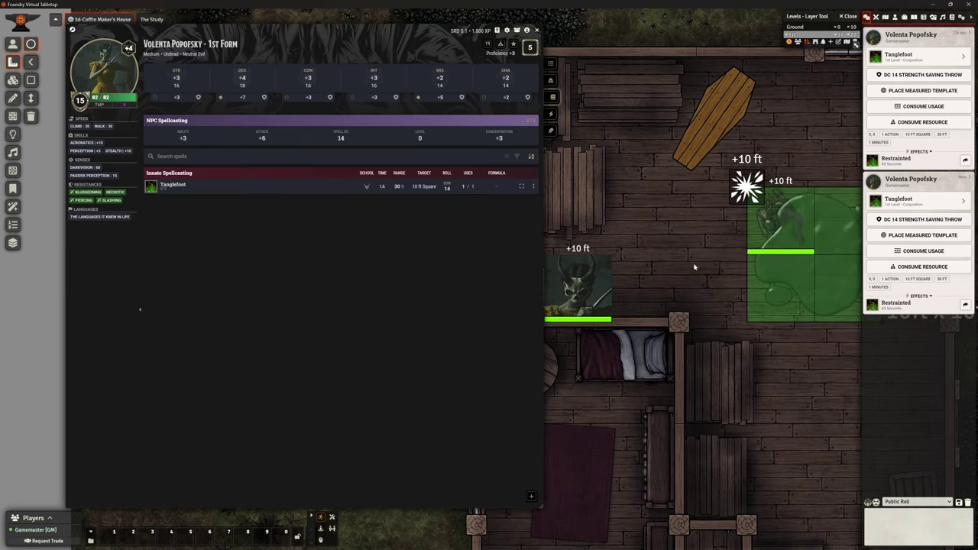
{"action": "scroll", "coordinate": [645, 236], "scroll_direction": "up", "scroll_amount": 7}
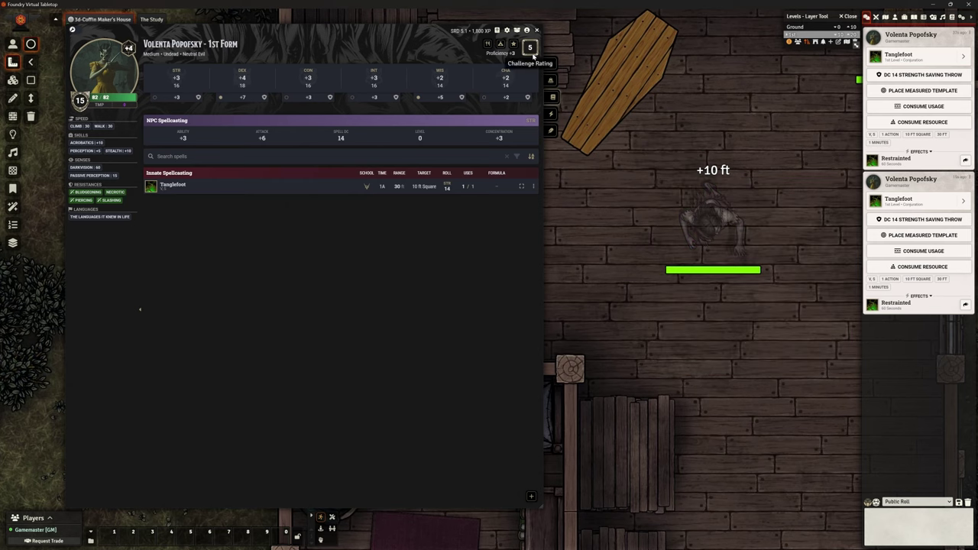
Step: Close the NPC's character sheet and move the Vampire Spawn token back onto the slanted coffin near the upper wall
{"action": "left_click", "coordinate": [535, 30]}
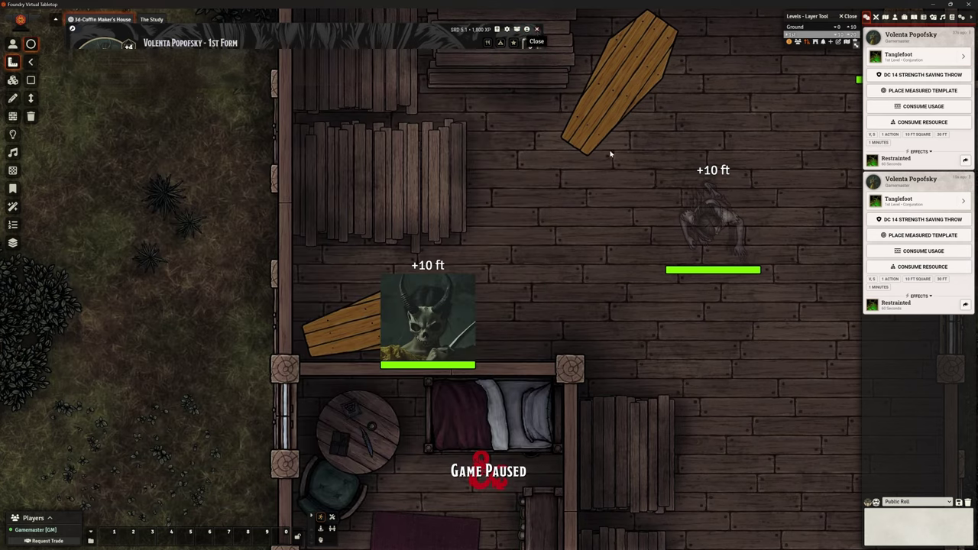
{"action": "scroll", "coordinate": [618, 183], "scroll_direction": "down", "scroll_amount": 5}
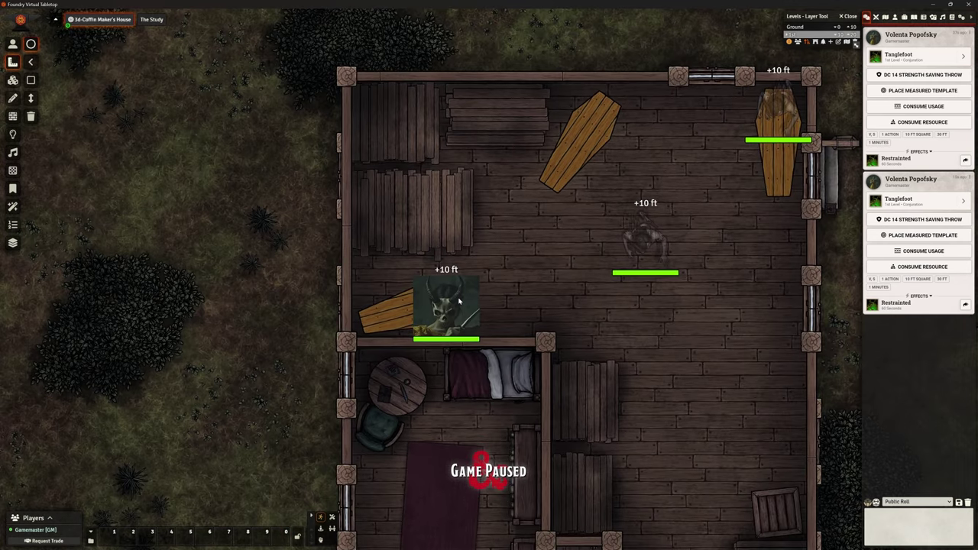
{"action": "left_click", "coordinate": [12, 44]}
{"action": "left_click_drag", "start_coordinate": [589, 124], "coordinate": [586, 121]}
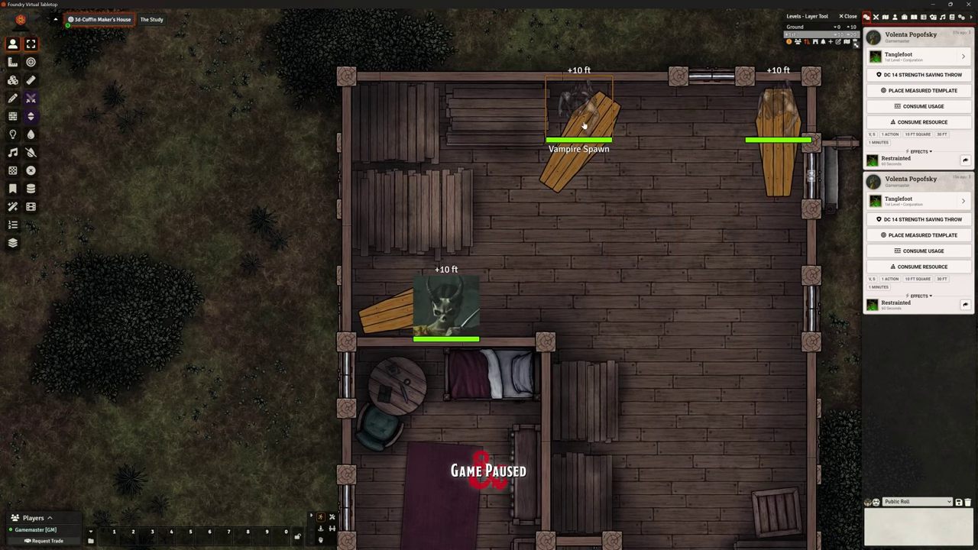
Step: Reopen the NPC's sheet and open Alchemist's Firebomb from its inventory for editing
{"action": "double_click", "coordinate": [446, 301]}
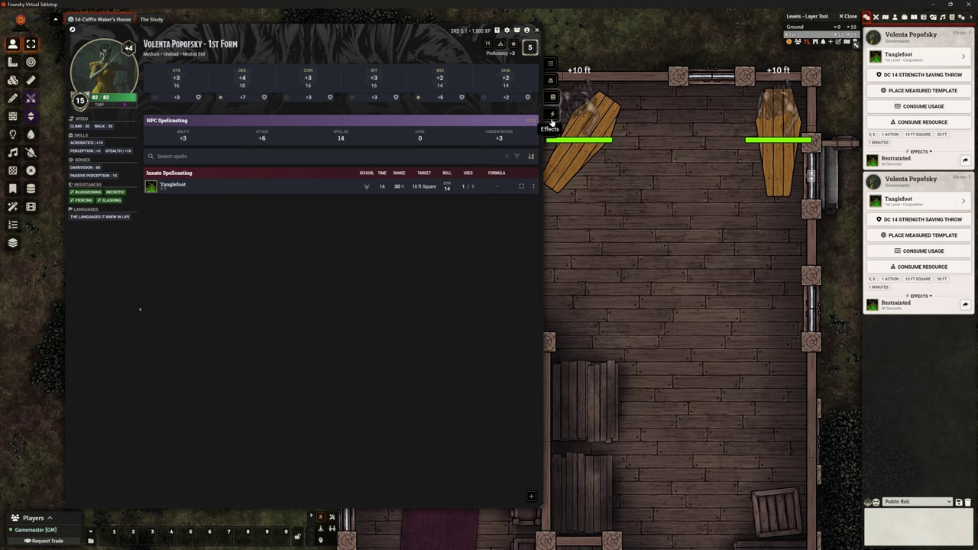
{"action": "left_click", "coordinate": [551, 80]}
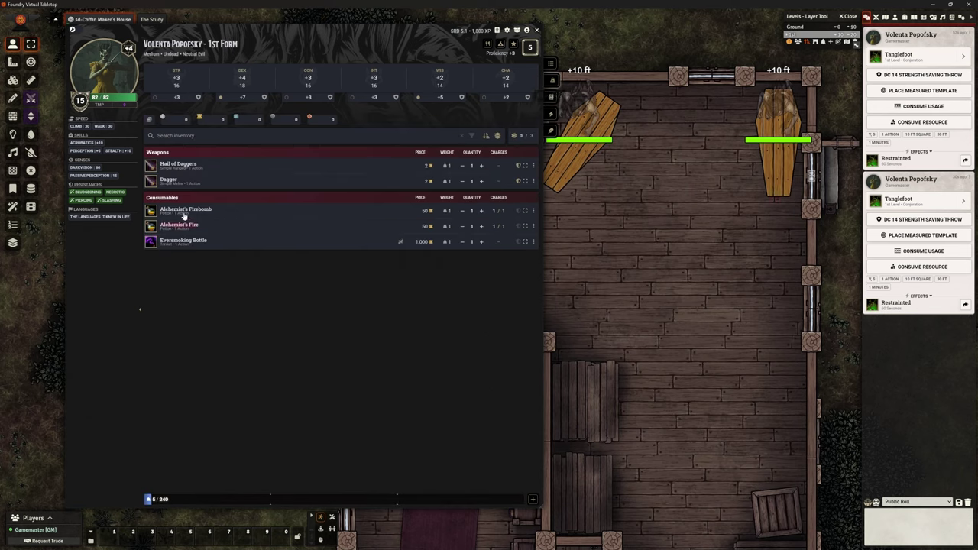
{"action": "mouse_move", "coordinate": [184, 216]}
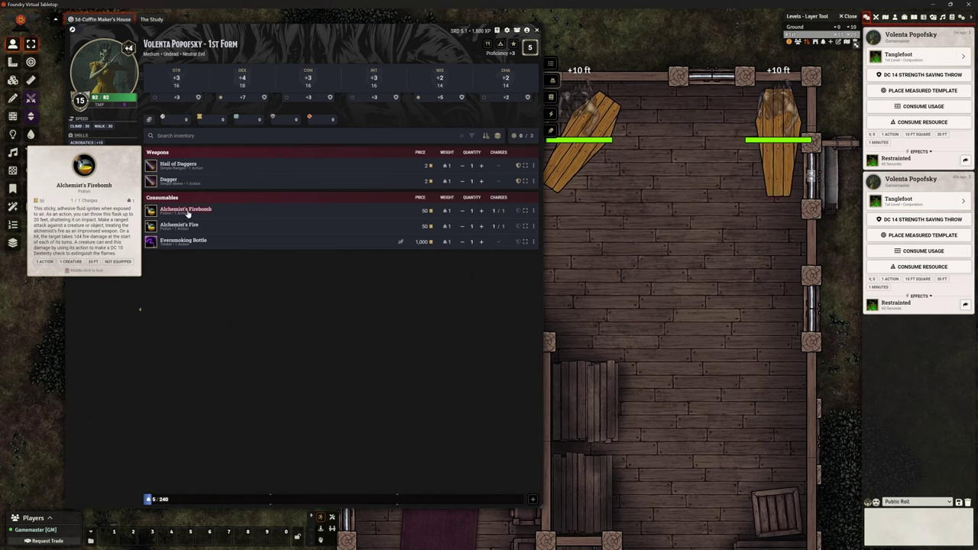
{"action": "right_click", "coordinate": [187, 213]}
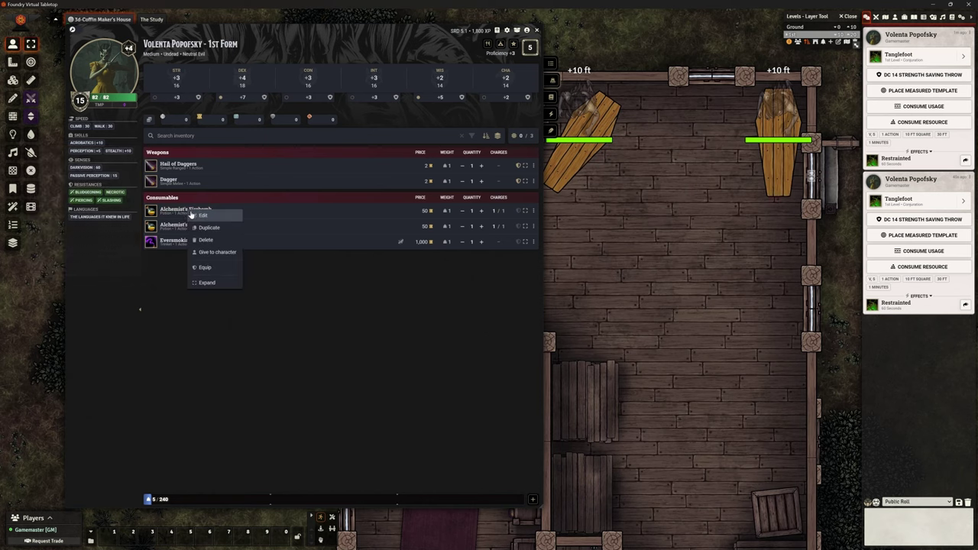
{"action": "left_click", "coordinate": [203, 220]}
{"action": "left_click_drag", "start_coordinate": [473, 191], "coordinate": [335, 121]}
{"action": "left_click_drag", "start_coordinate": [452, 300], "coordinate": [526, 372]}
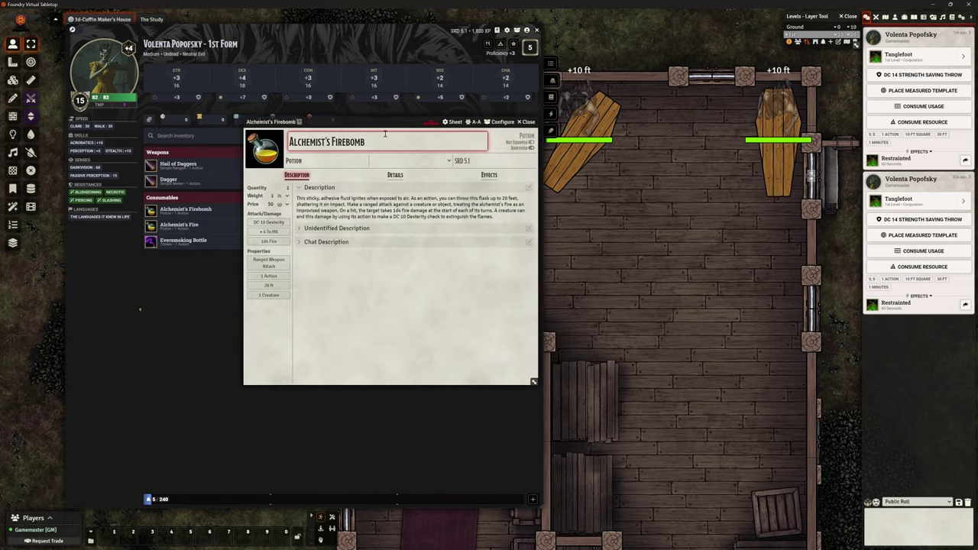
{"action": "left_click_drag", "start_coordinate": [372, 126], "coordinate": [293, 149]}
Step: Set the Alchemist's Firebomb range to 50 feet in its details, and enlarge the item sheet
{"action": "left_click", "coordinate": [315, 200]}
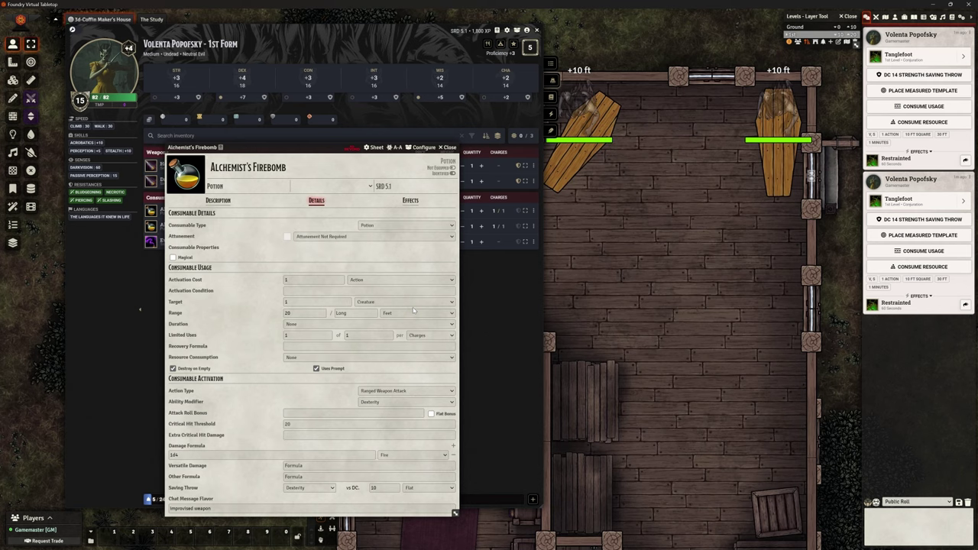
{"action": "double_click", "coordinate": [298, 313]}
{"action": "type", "text": "50"}
{"action": "key", "text": "Return"}
{"action": "left_click_drag", "start_coordinate": [288, 149], "coordinate": [253, 94]}
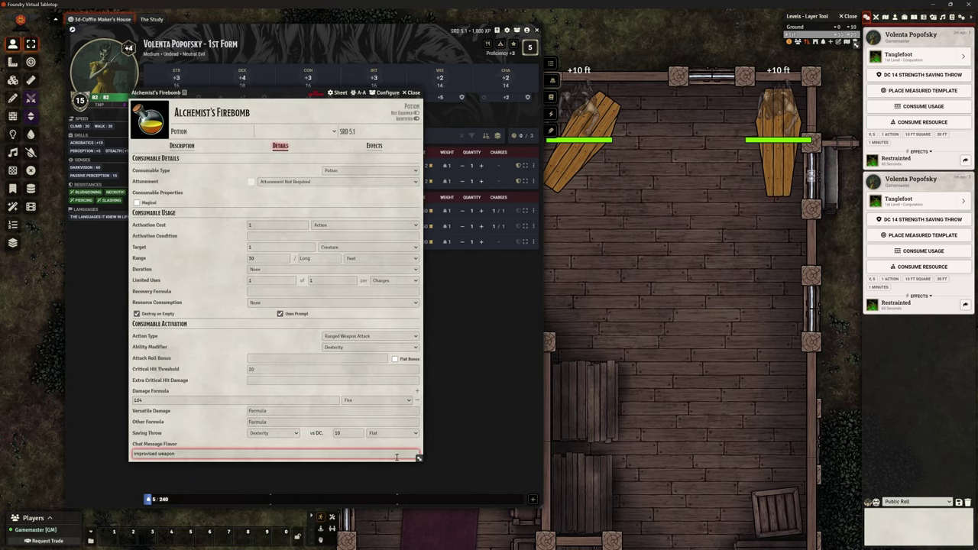
{"action": "left_click_drag", "start_coordinate": [431, 461], "coordinate": [526, 495]}
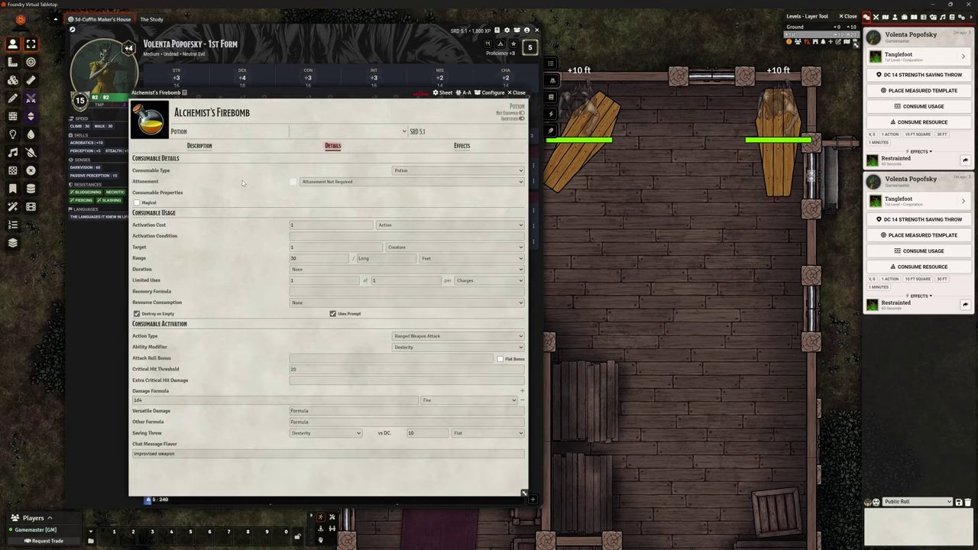
{"action": "left_click", "coordinate": [404, 171]}
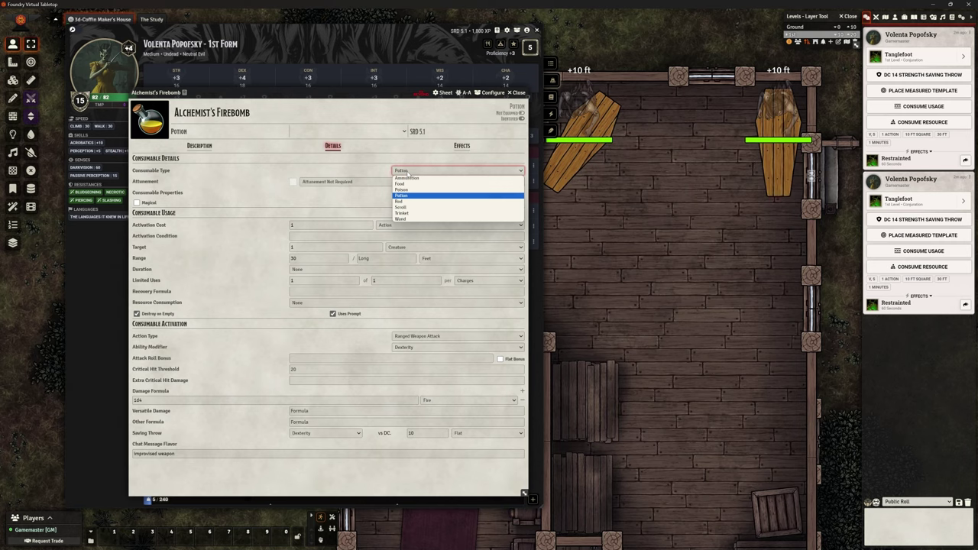
{"action": "left_click", "coordinate": [411, 170]}
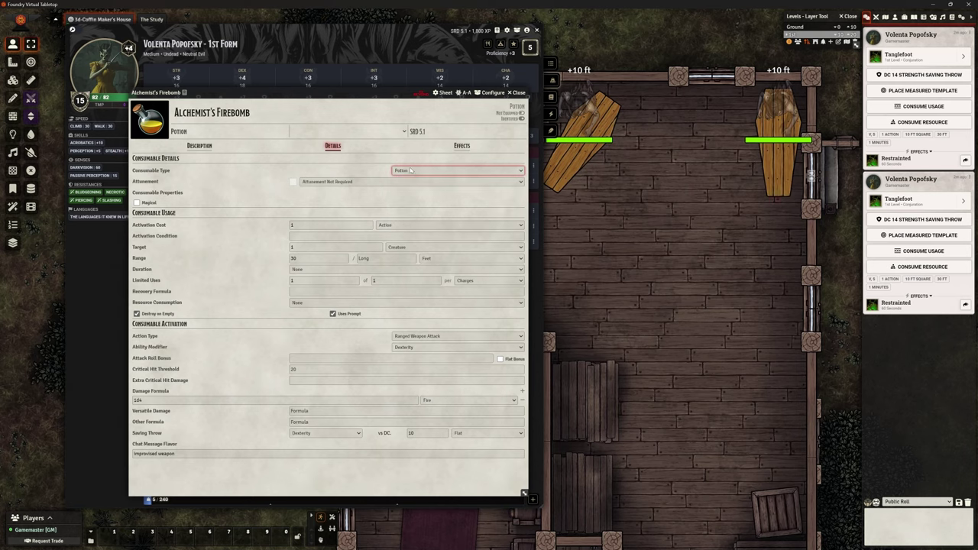
{"action": "left_click", "coordinate": [200, 145]}
{"action": "left_click", "coordinate": [333, 146]}
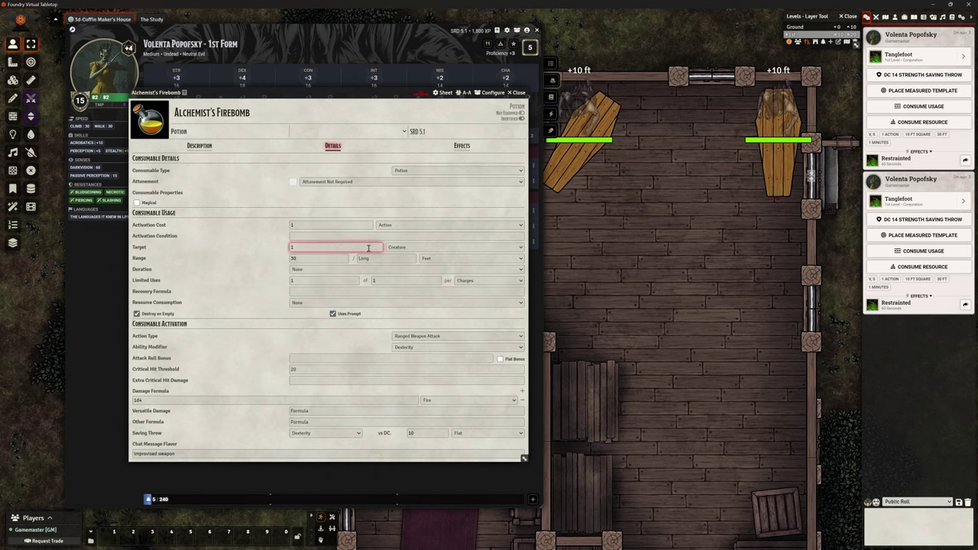
Step: Set the firebomb's target to a 10-foot sphere and turn off Destroy on Empty
{"action": "left_click", "coordinate": [398, 249]}
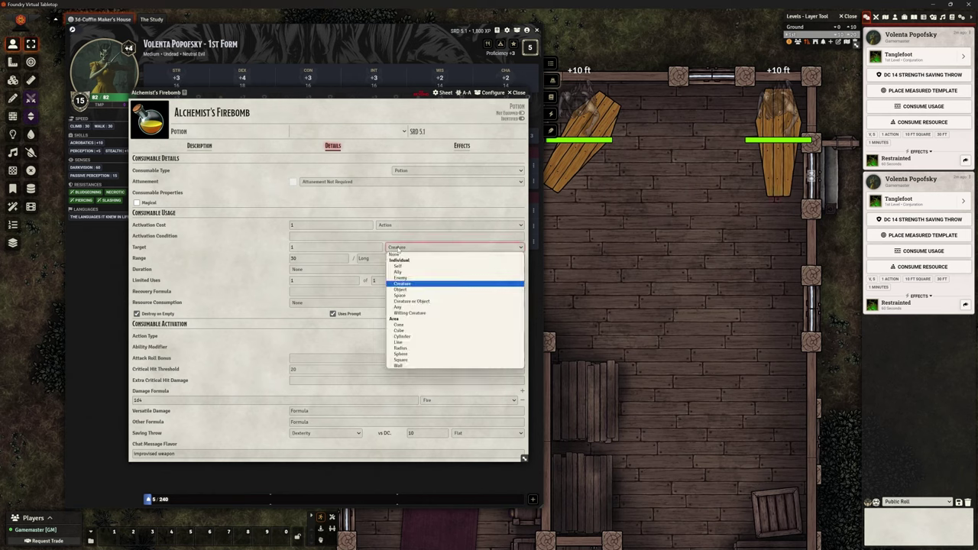
{"action": "left_click", "coordinate": [420, 354]}
{"action": "left_click", "coordinate": [379, 249]}
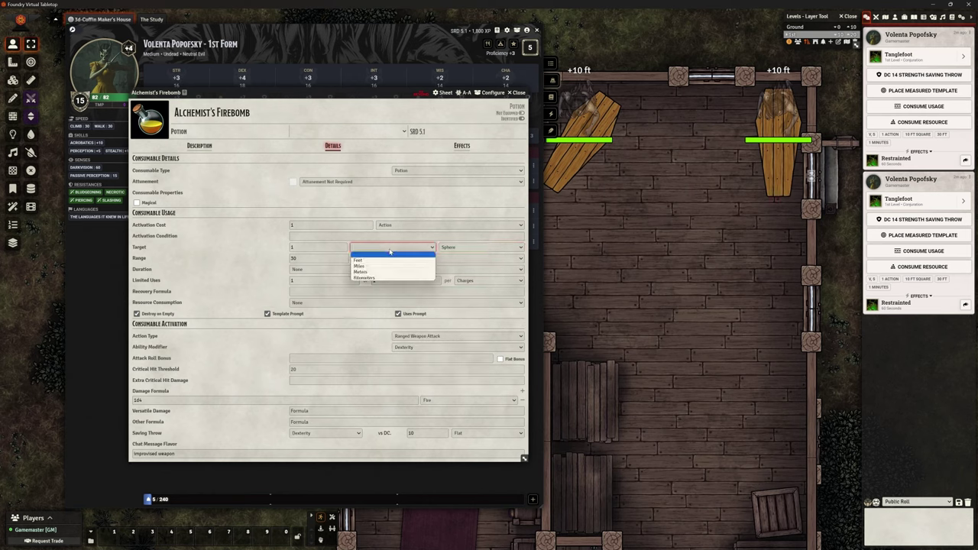
{"action": "left_click", "coordinate": [382, 260]}
{"action": "left_click_drag", "start_coordinate": [311, 245], "coordinate": [279, 247]}
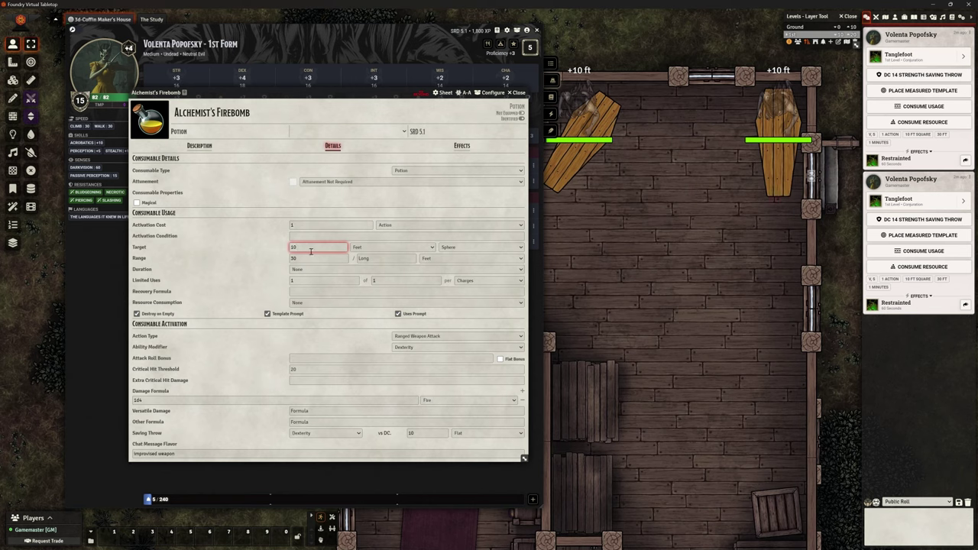
{"action": "key", "text": "Tab"}
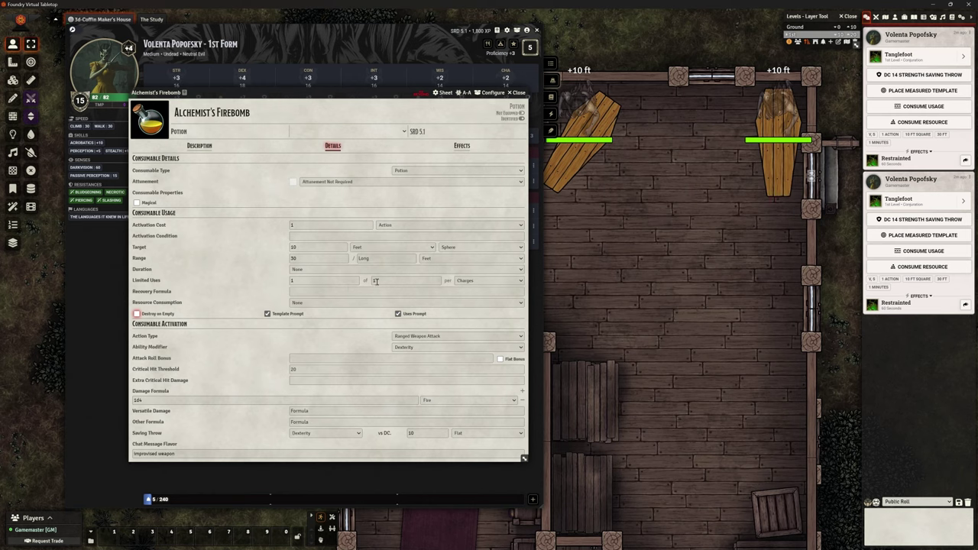
Step: Set the firebomb's limited uses to recover per Day and make it consume 1 item use of Alchemist's Firebomb
{"action": "left_click", "coordinate": [489, 281]}
{"action": "left_click", "coordinate": [489, 315]}
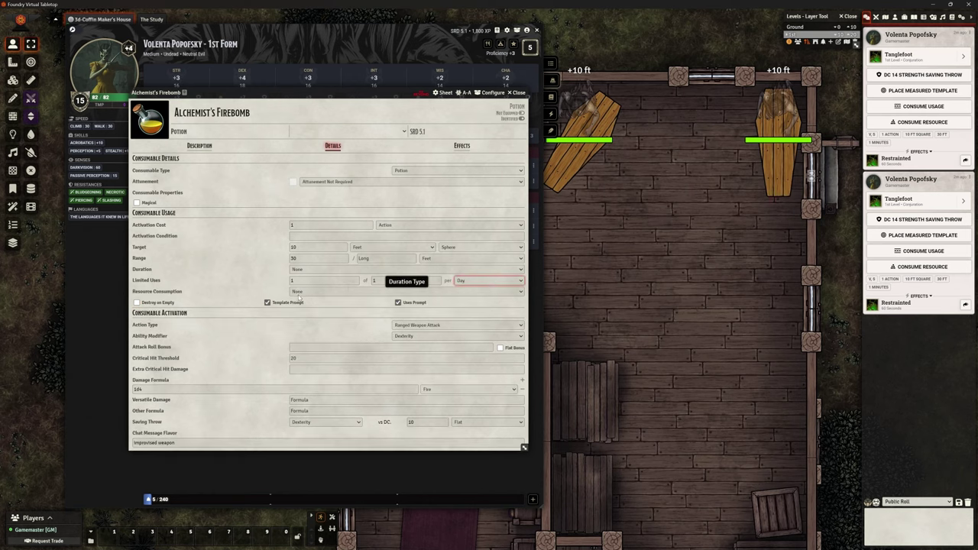
{"action": "left_click", "coordinate": [310, 292]}
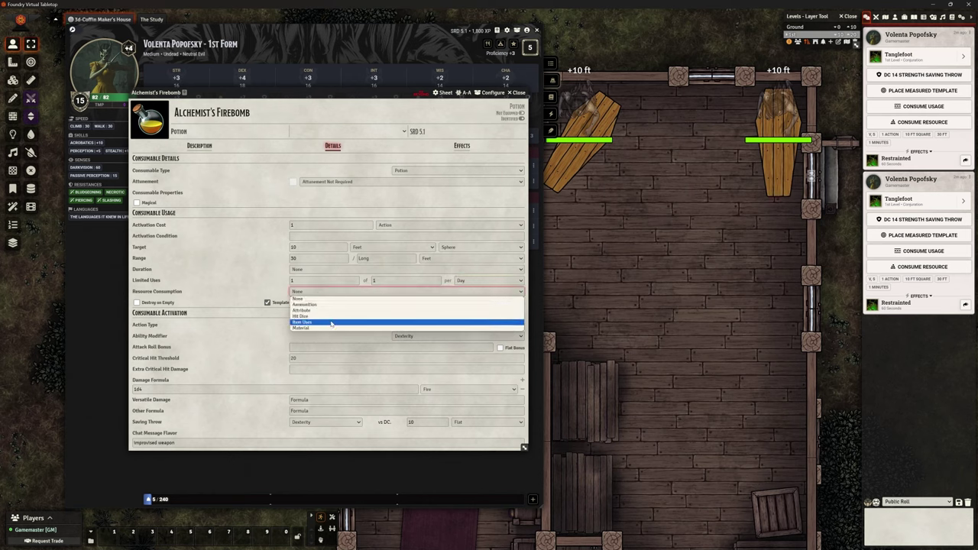
{"action": "left_click", "coordinate": [333, 328]}
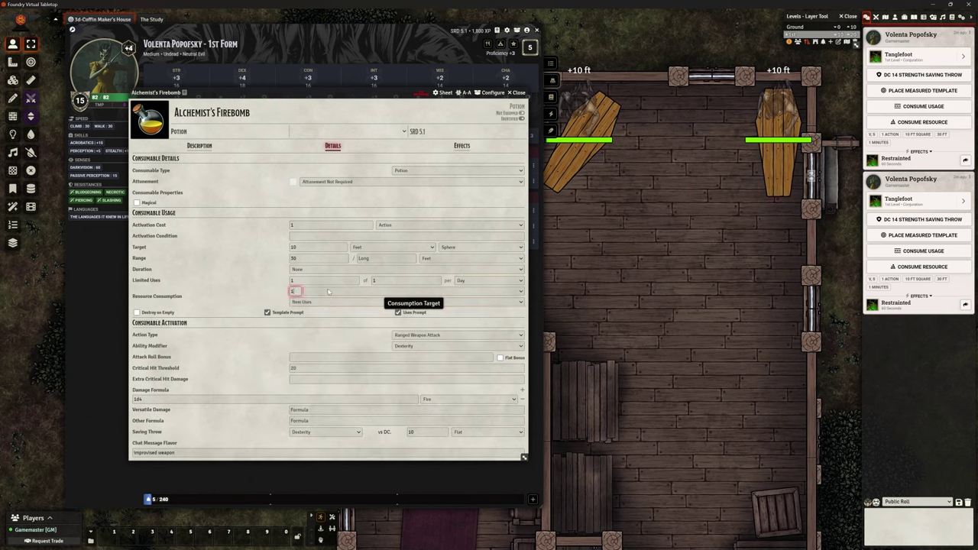
{"action": "type", "text": "1"}
{"action": "left_click", "coordinate": [337, 291]}
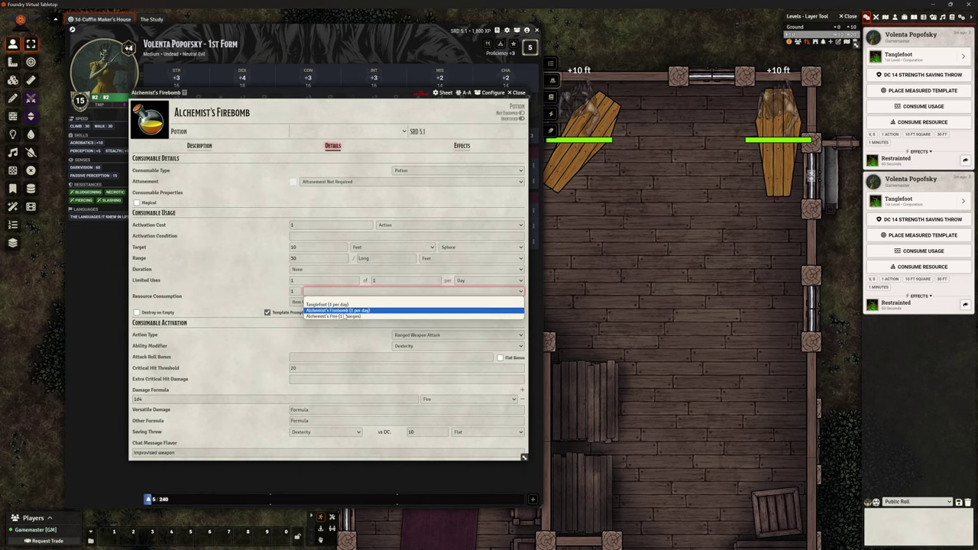
{"action": "left_click", "coordinate": [352, 310]}
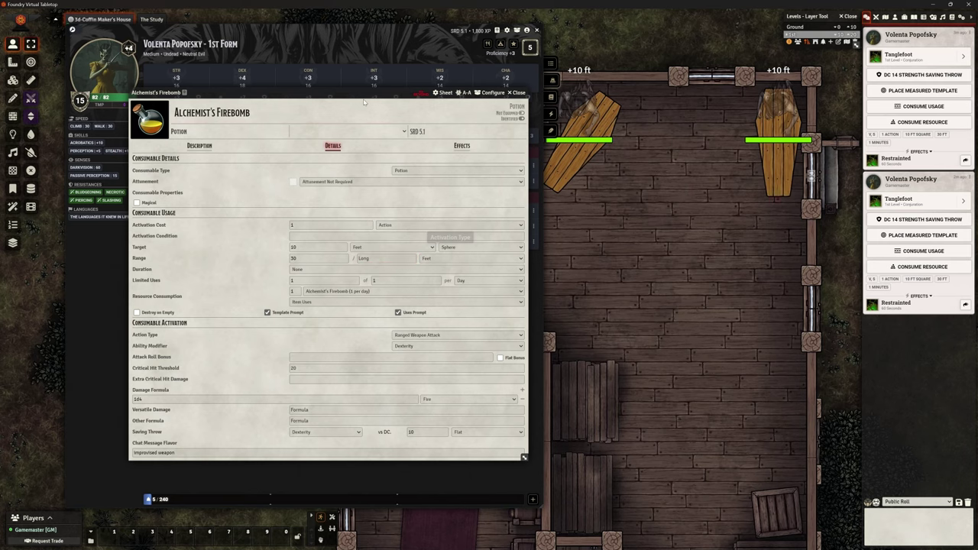
Step: Enlarge the item sheet, set the firebomb's action type to Saving Throw and its fire damage formula to 2d4
{"action": "left_click_drag", "start_coordinate": [359, 94], "coordinate": [349, 23]}
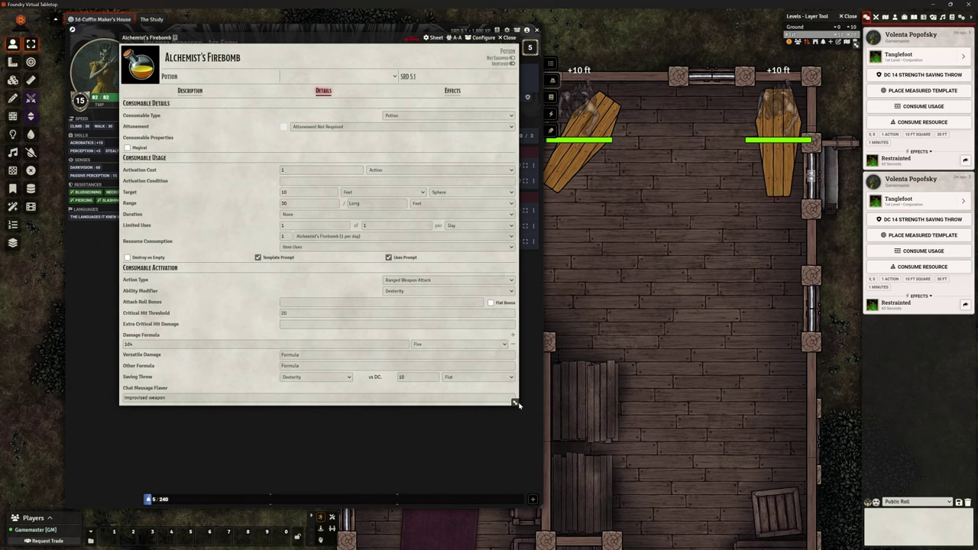
{"action": "left_click_drag", "start_coordinate": [517, 405], "coordinate": [550, 432]}
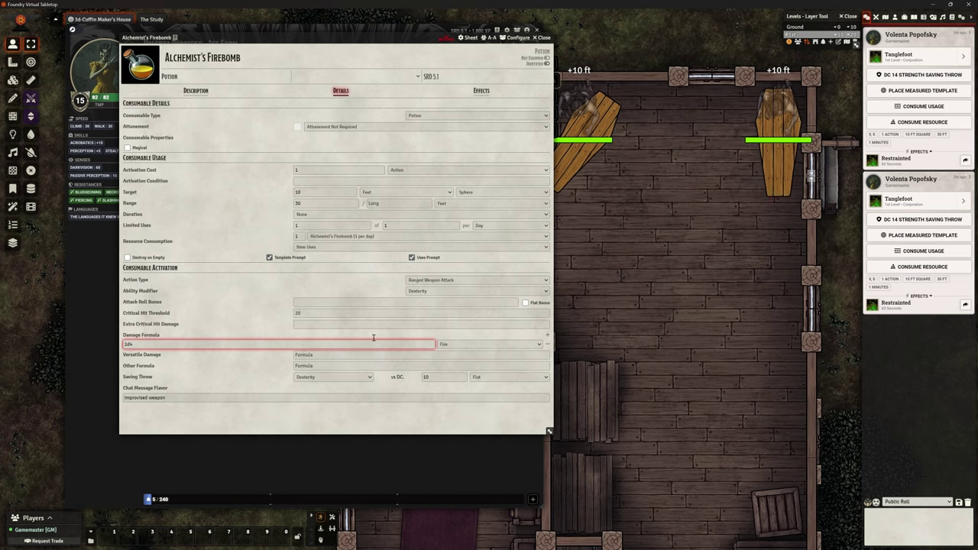
{"action": "left_click", "coordinate": [458, 279]}
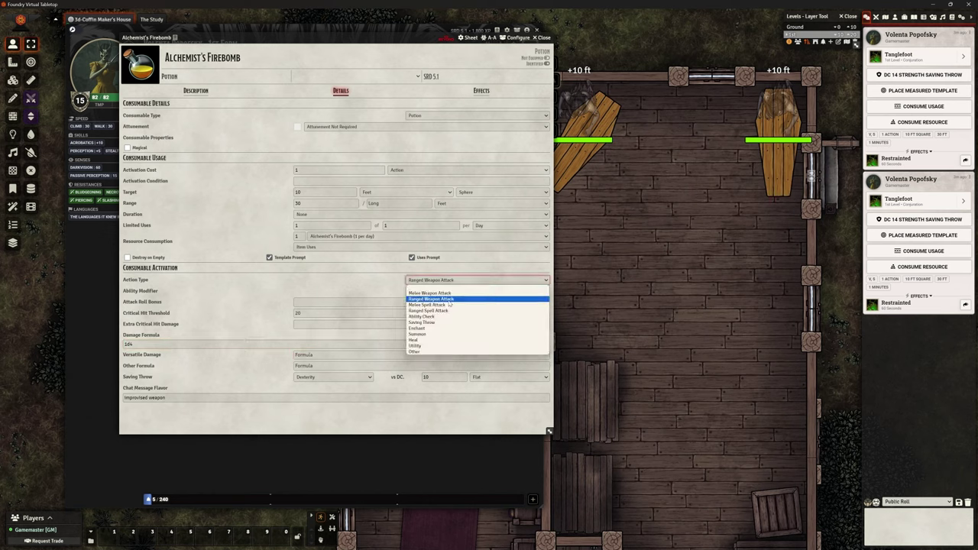
{"action": "left_click", "coordinate": [459, 323]}
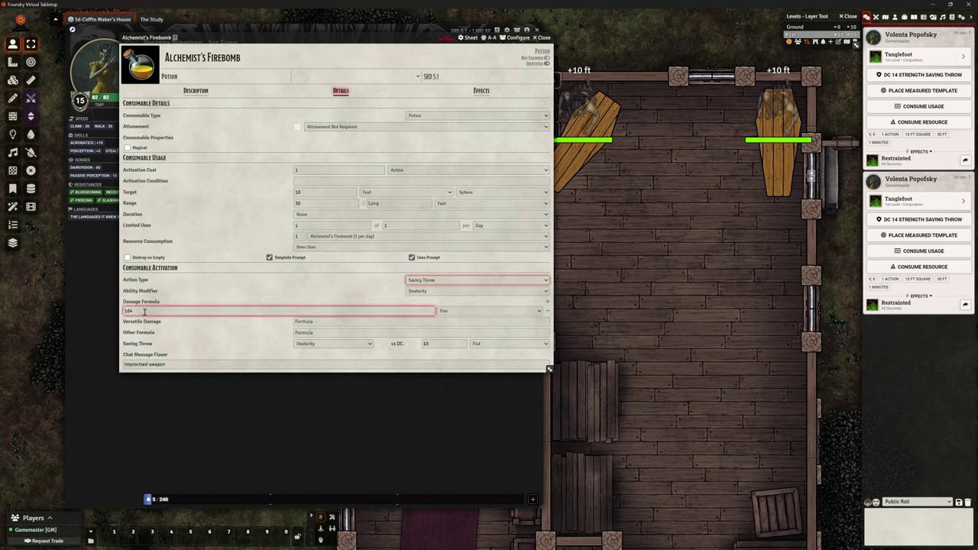
{"action": "left_click_drag", "start_coordinate": [144, 311], "coordinate": [104, 311]}
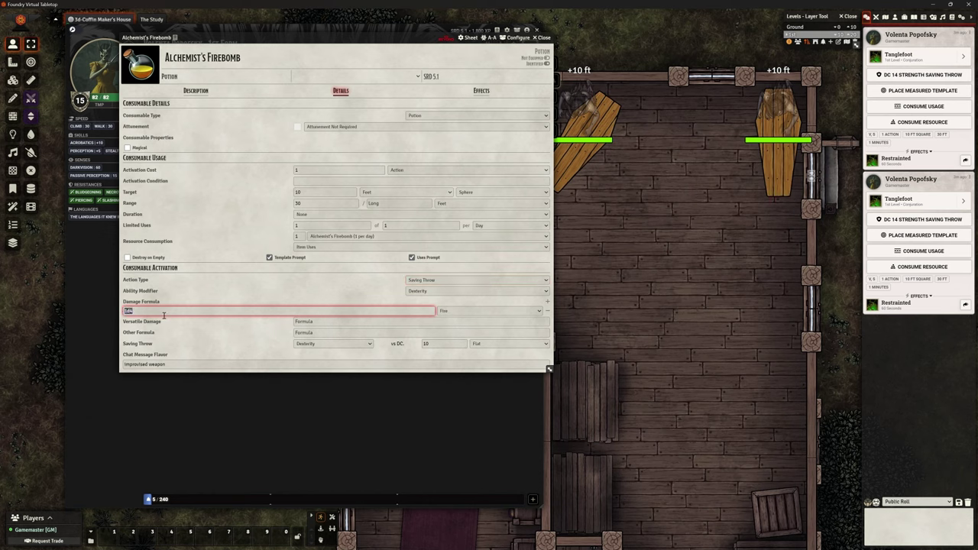
{"action": "left_click", "coordinate": [117, 312]}
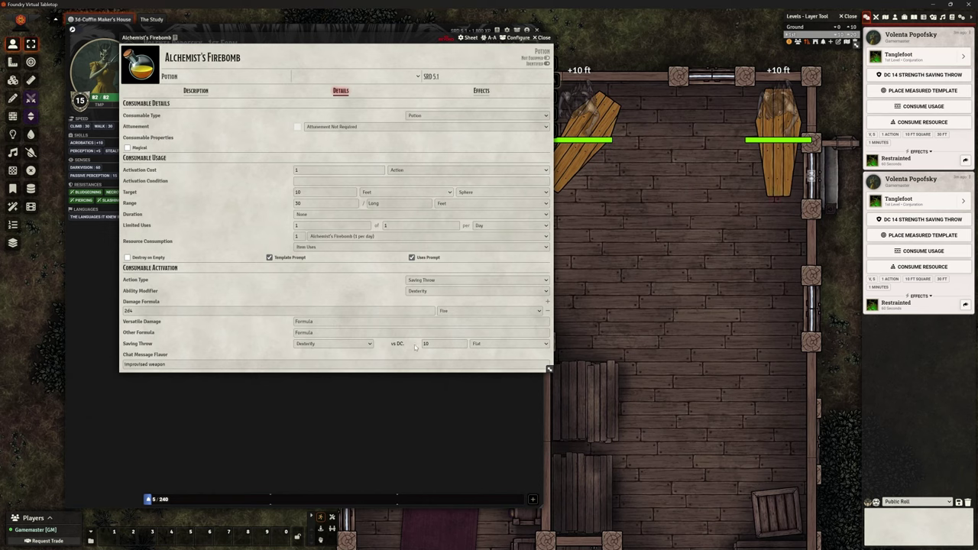
Step: Set the firebomb's Dexterity saving throw to a flat DC of 14 and close the item sheet
{"action": "left_click_drag", "start_coordinate": [430, 345], "coordinate": [418, 347]}
{"action": "left_click", "coordinate": [412, 356]}
{"action": "left_click", "coordinate": [402, 181]}
{"action": "left_click", "coordinate": [413, 276]}
{"action": "left_click", "coordinate": [481, 91]}
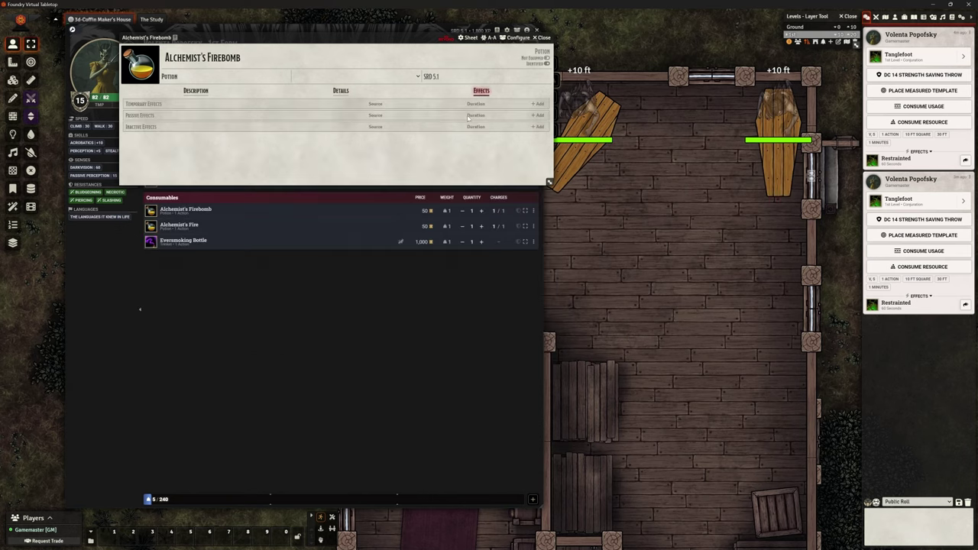
{"action": "left_click", "coordinate": [340, 90]}
{"action": "left_click", "coordinate": [398, 203]}
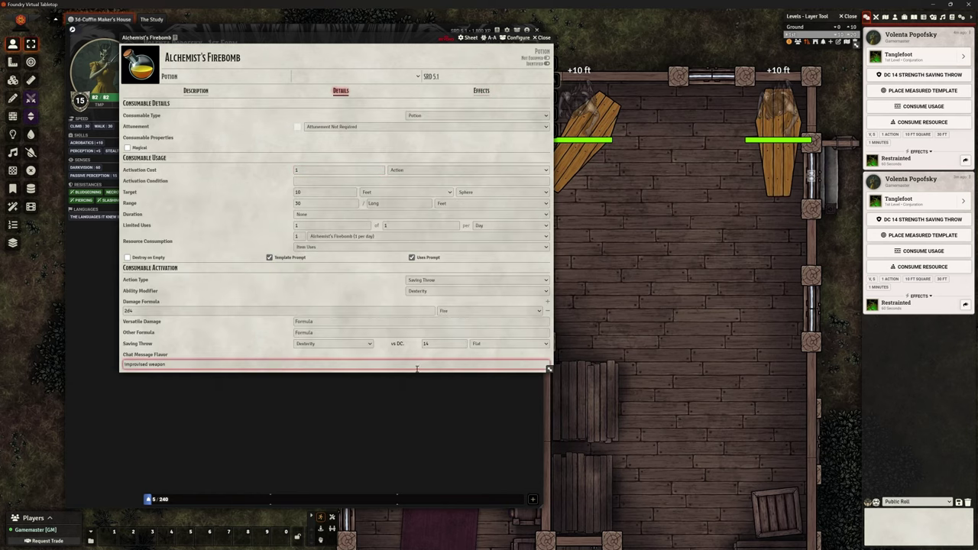
{"action": "left_click", "coordinate": [543, 38]}
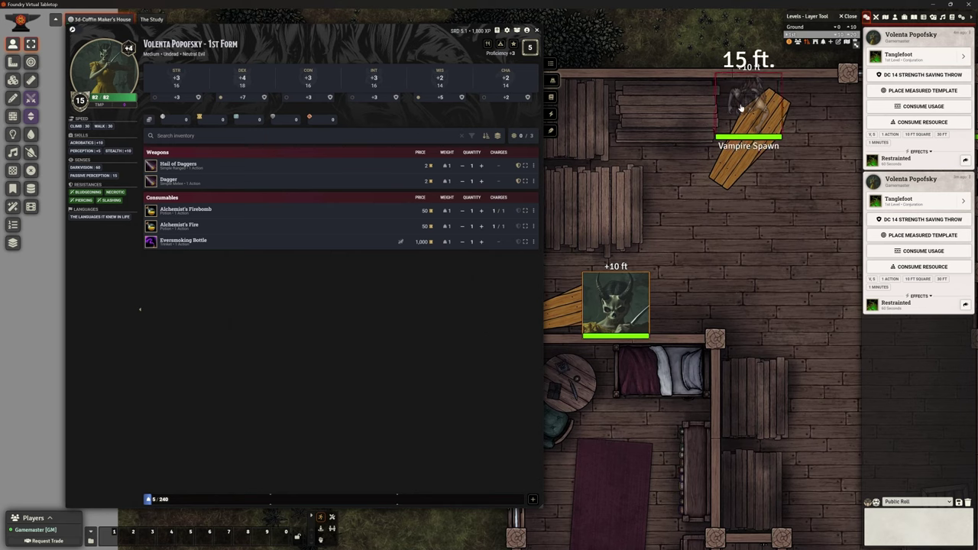
Step: Use Alchemist's Firebomb from the NPC's inventory without consuming its resource, placing the template centred on the Vampire Spawn
{"action": "left_click", "coordinate": [616, 304]}
{"action": "left_click", "coordinate": [191, 214]}
{"action": "left_click", "coordinate": [436, 287]}
{"action": "left_click", "coordinate": [437, 287]}
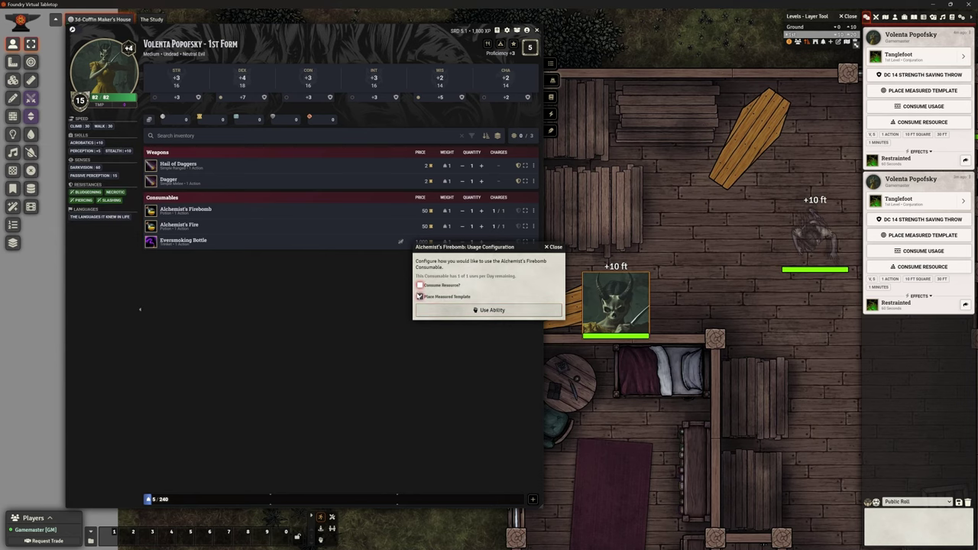
{"action": "left_click", "coordinate": [465, 310]}
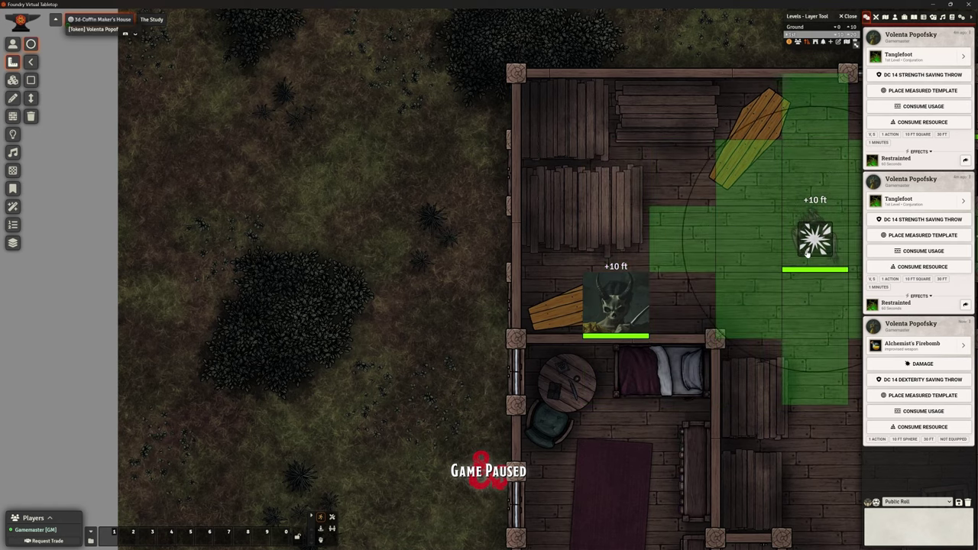
{"action": "left_click", "coordinate": [806, 253]}
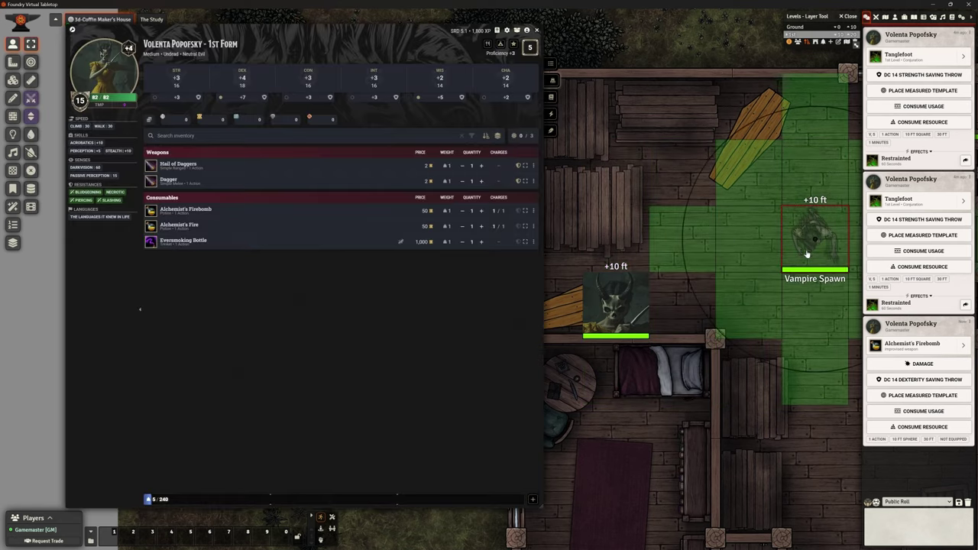
Step: Roll the firebomb's normal damage from its chat card and delete the placed template from the map
{"action": "left_click", "coordinate": [922, 364]}
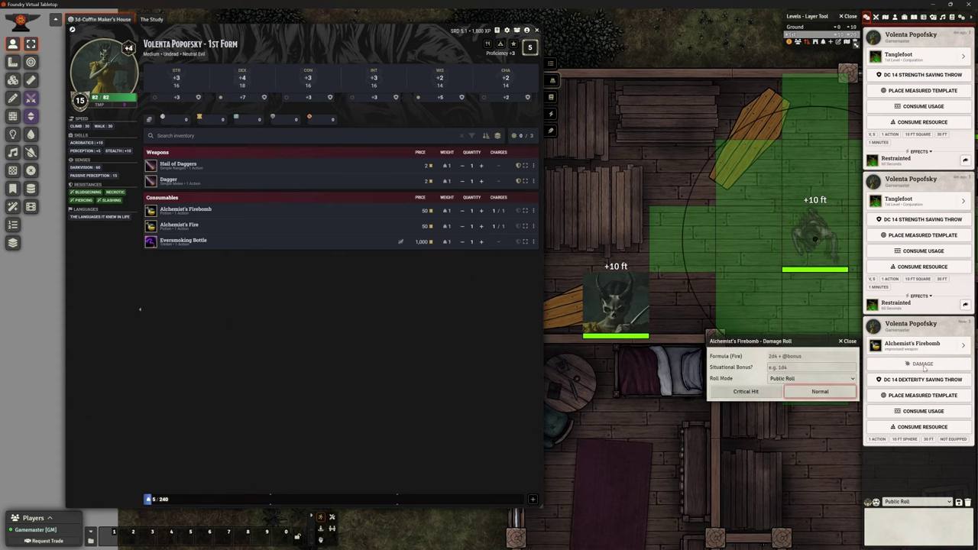
{"action": "left_click", "coordinate": [837, 392]}
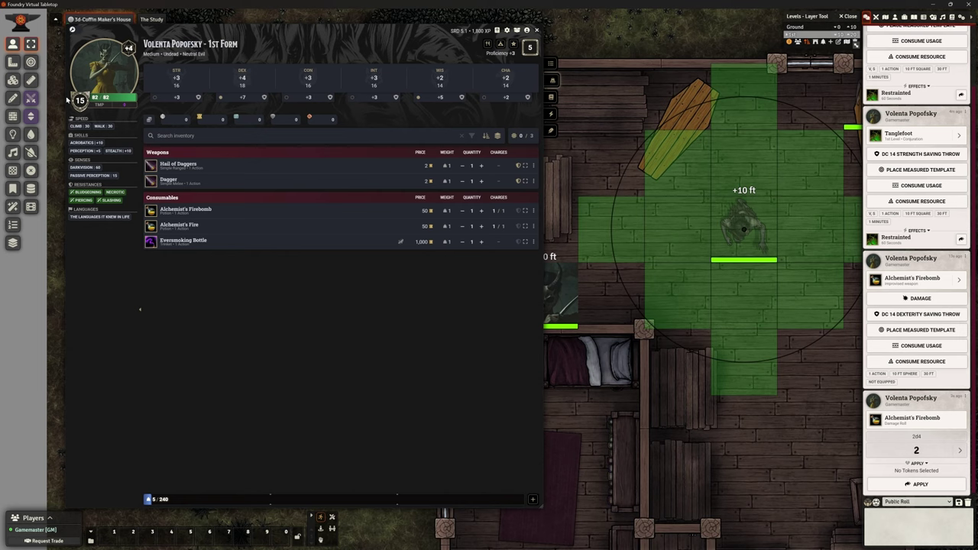
{"action": "left_click", "coordinate": [13, 80]}
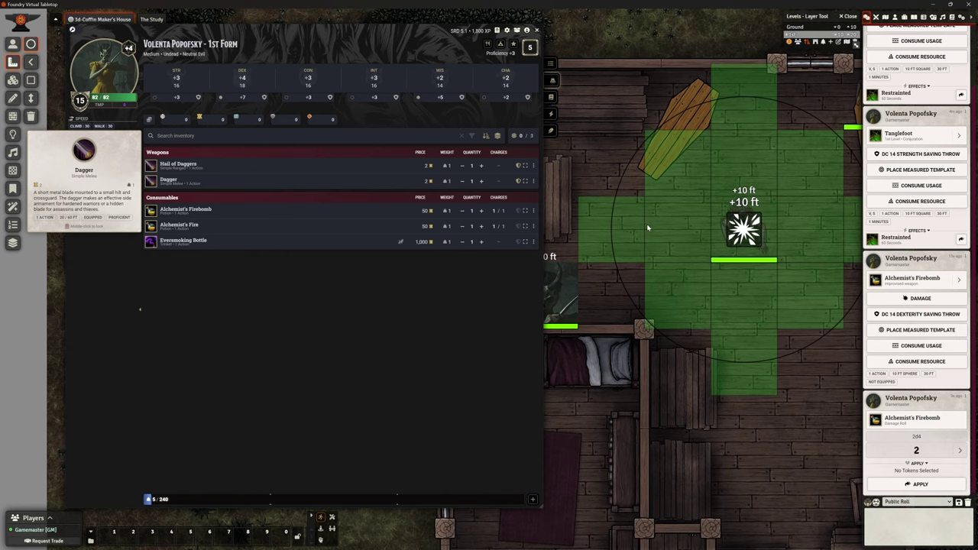
{"action": "left_click", "coordinate": [12, 62]}
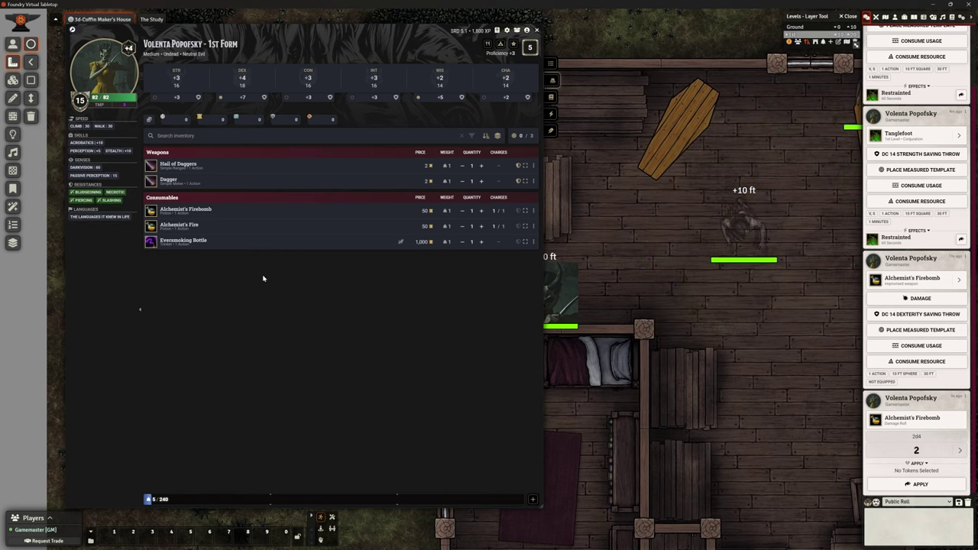
Step: Copy the Tanglefoot spell from the NPC's innate spellcasting list into the world's item directory
{"action": "mouse_move", "coordinate": [202, 212]}
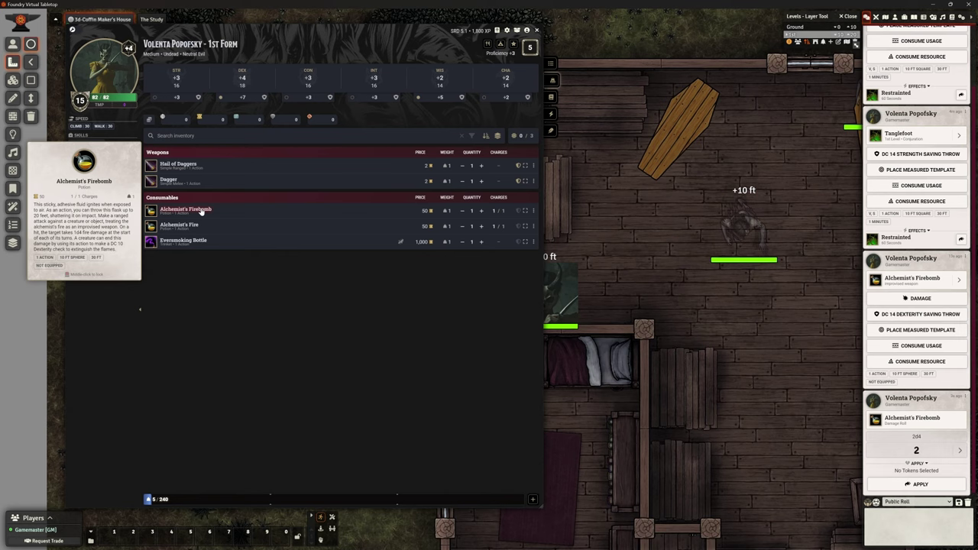
{"action": "left_click", "coordinate": [904, 17]}
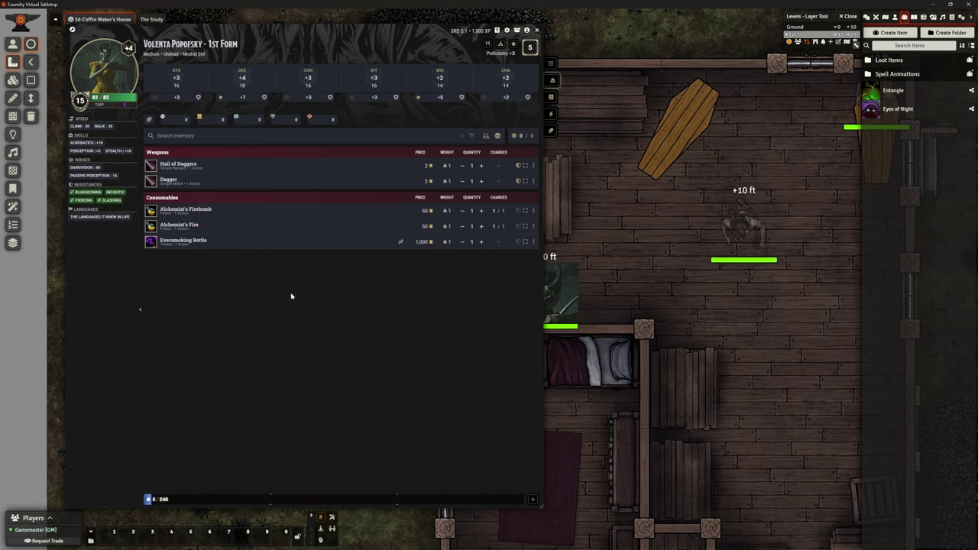
{"action": "right_click", "coordinate": [183, 211]}
{"action": "left_click", "coordinate": [552, 97]}
{"action": "mouse_move", "coordinate": [172, 187]}
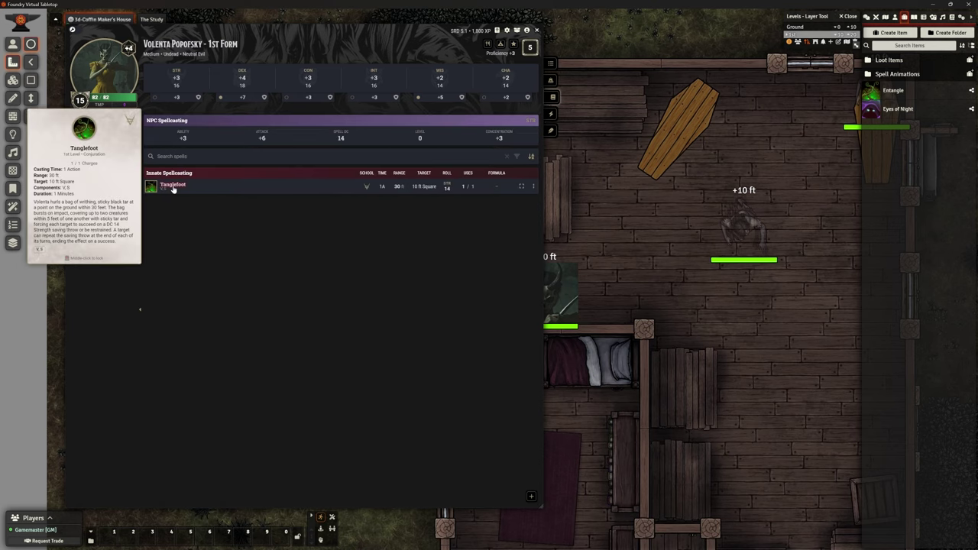
{"action": "left_click_drag", "start_coordinate": [172, 187], "coordinate": [893, 174]}
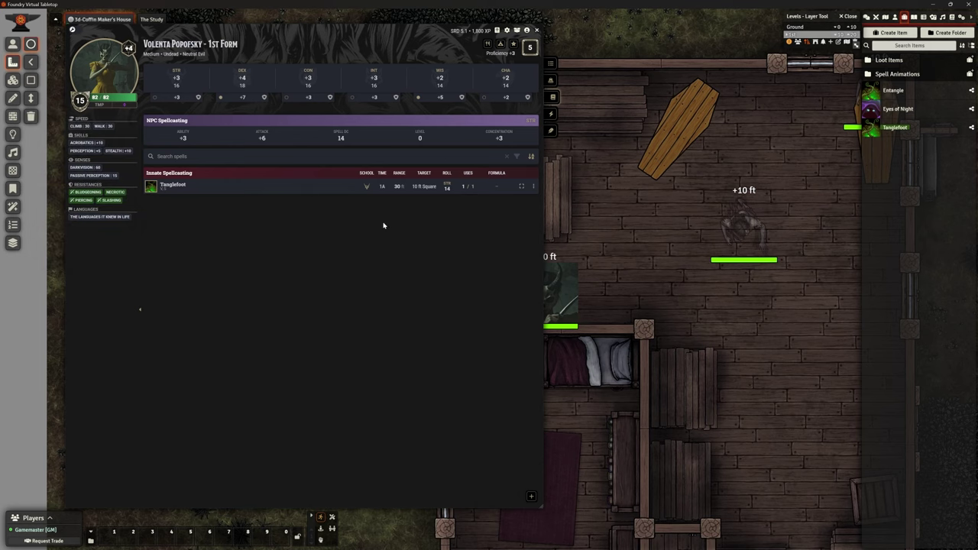
Step: Reopen Alchemist's Firebomb from the inventory for editing, change its target shape to Radius and close the item sheet
{"action": "left_click", "coordinate": [553, 81]}
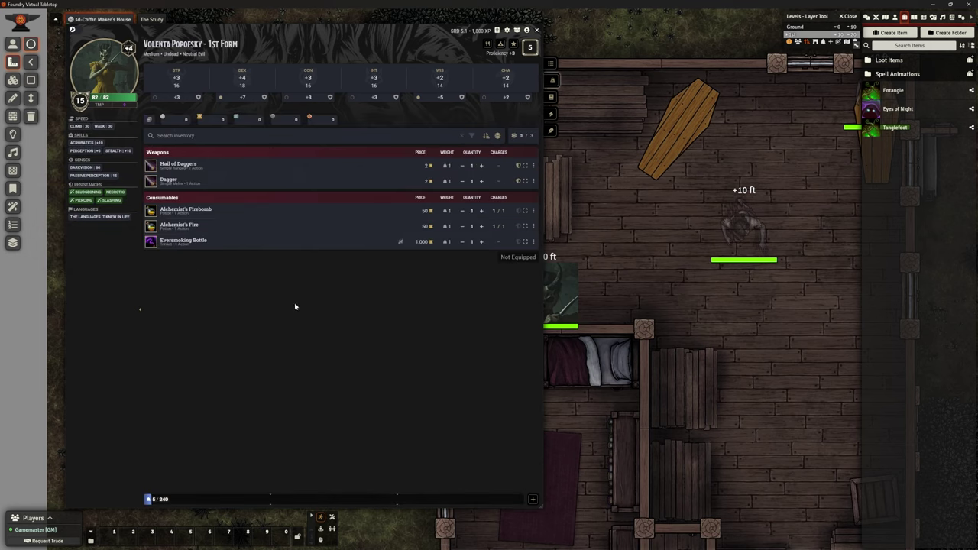
{"action": "mouse_move", "coordinate": [203, 212]}
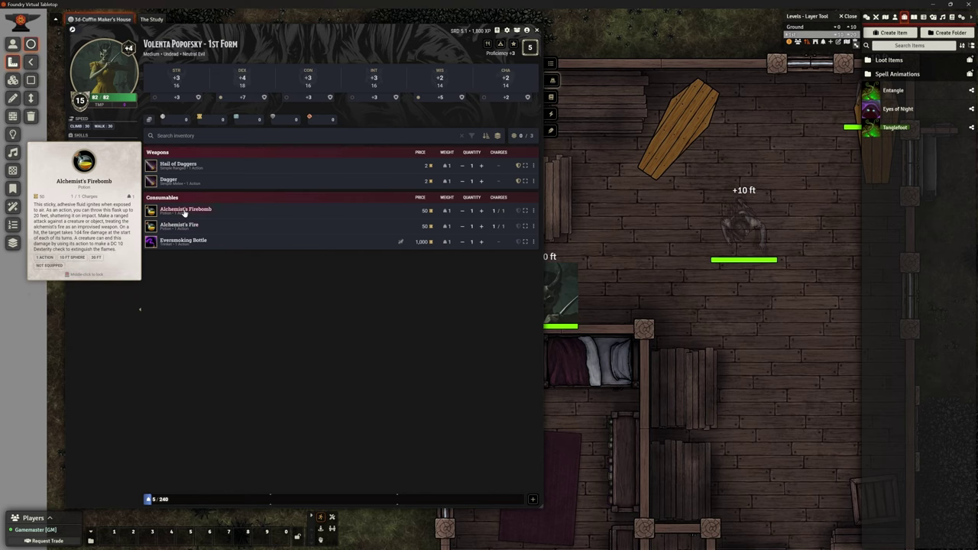
{"action": "right_click", "coordinate": [184, 213]}
{"action": "left_click", "coordinate": [205, 217]}
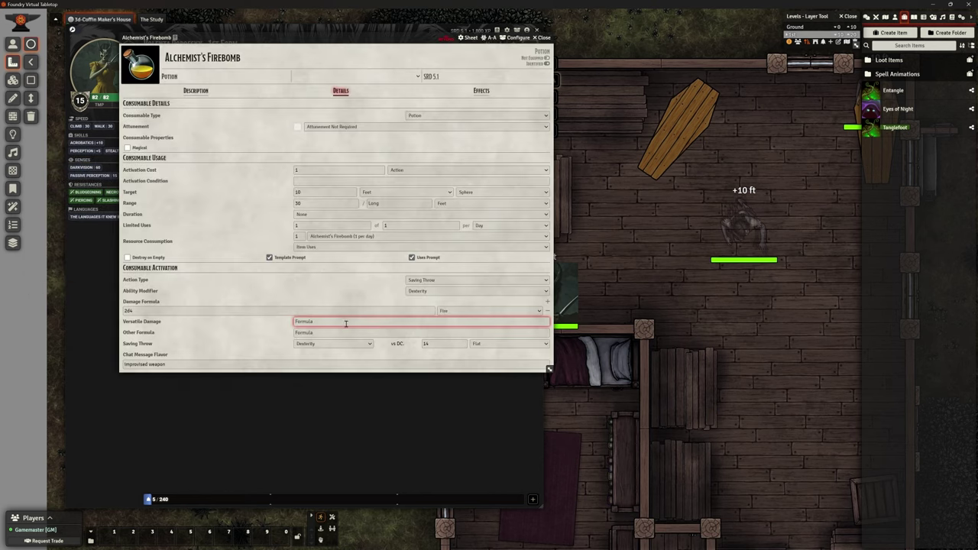
{"action": "double_click", "coordinate": [307, 202]}
{"action": "type", "text": "50"}
{"action": "left_click", "coordinate": [307, 191]}
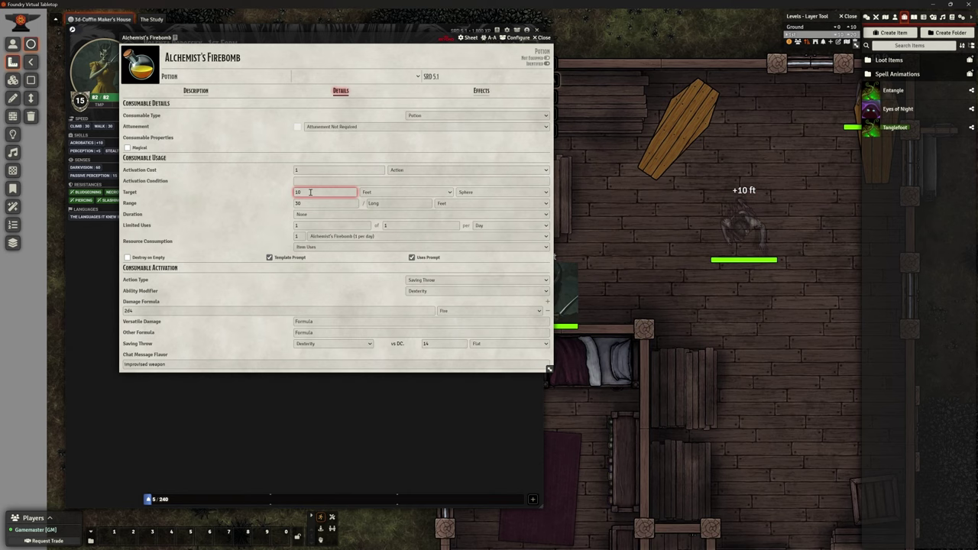
{"action": "left_click", "coordinate": [440, 194]}
{"action": "left_click", "coordinate": [466, 193]}
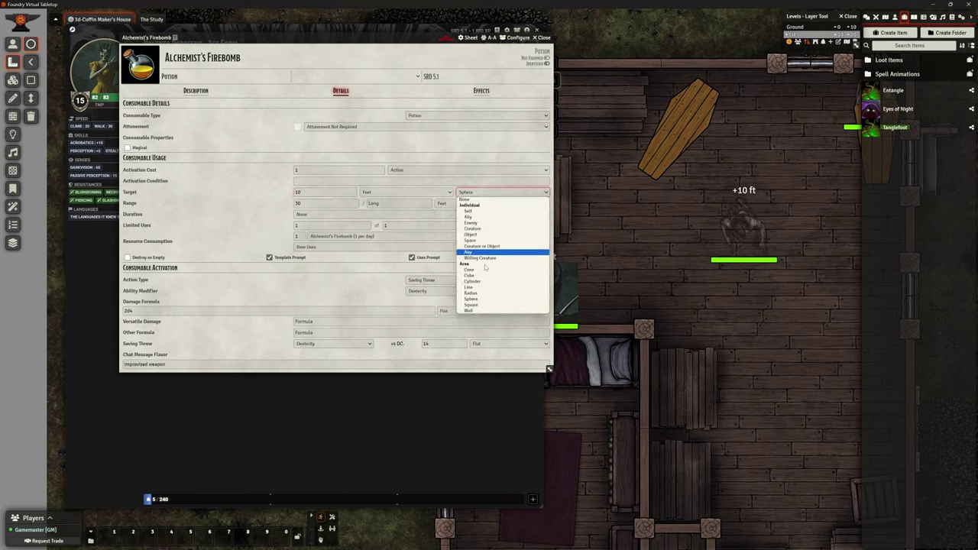
{"action": "left_click", "coordinate": [471, 293]}
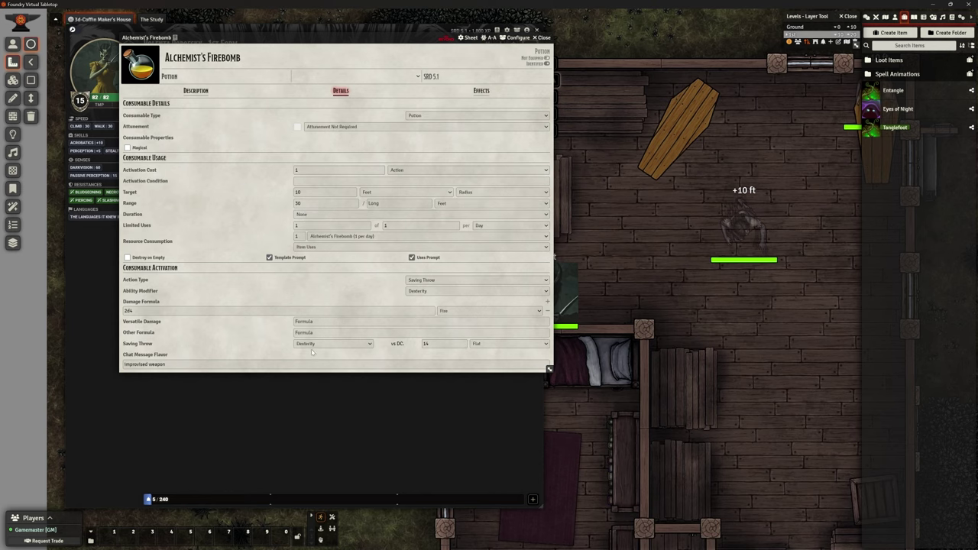
{"action": "left_click", "coordinate": [541, 38]}
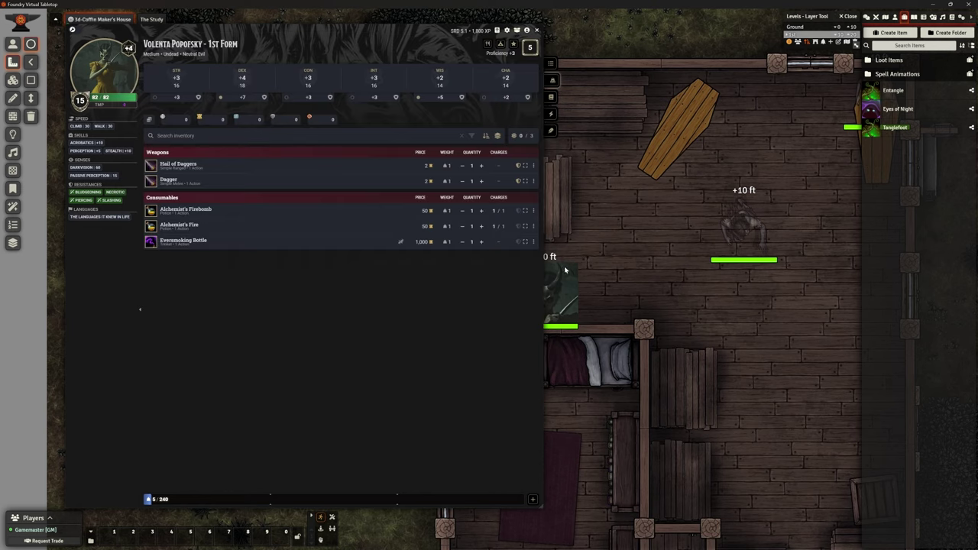
Step: Use the firebomb without consuming its resource to preview its radius template on the map, and cancel the placement
{"action": "left_click", "coordinate": [198, 210]}
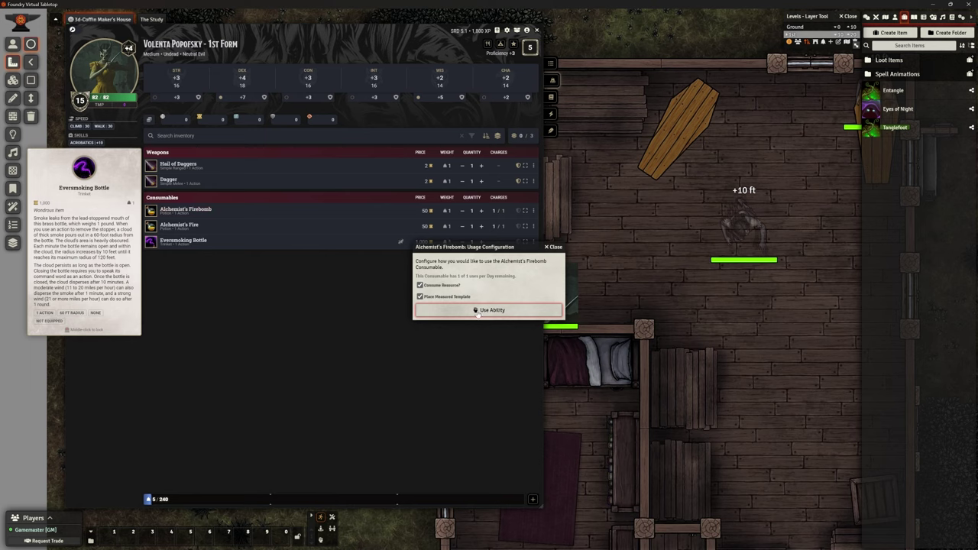
{"action": "left_click", "coordinate": [419, 285]}
{"action": "left_click", "coordinate": [464, 310]}
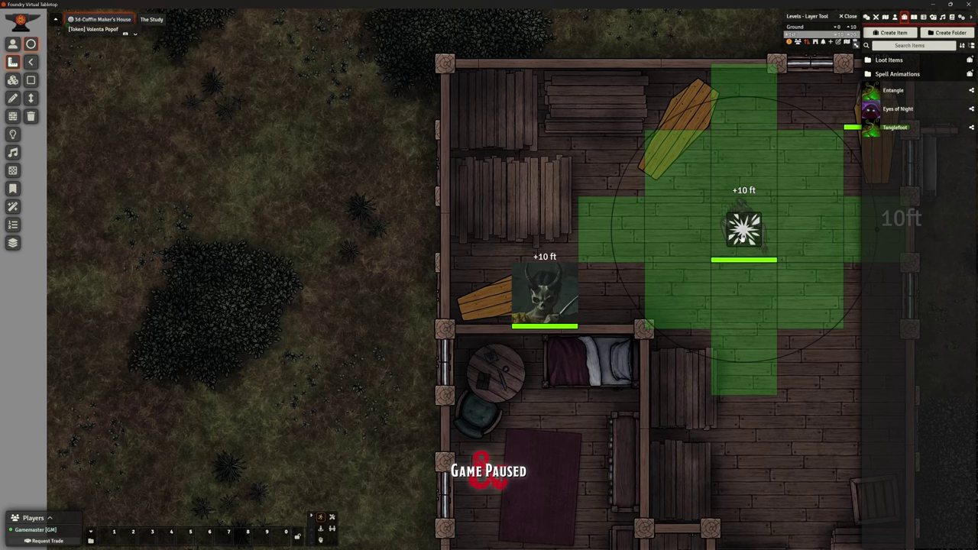
{"action": "right_click", "coordinate": [663, 218]}
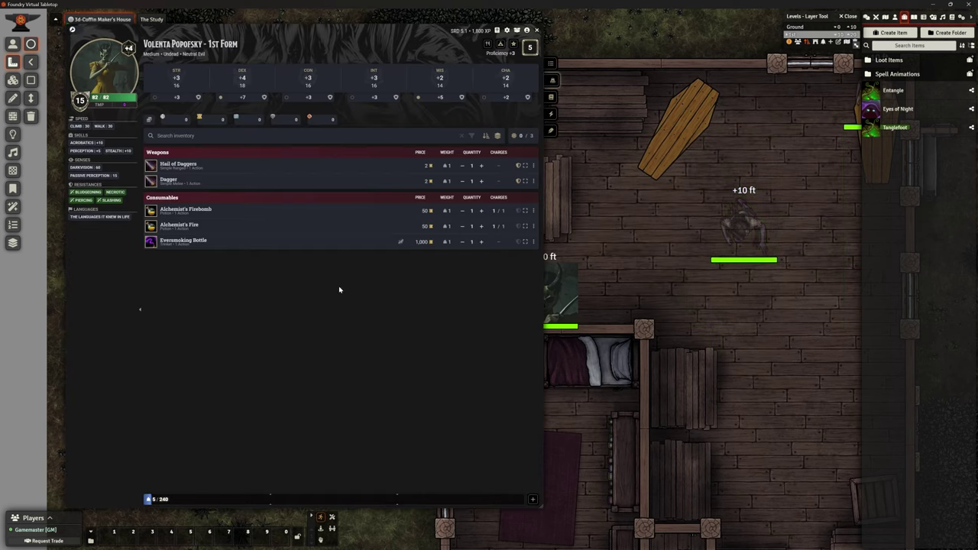
Step: Open the automated animation settings for Alchemist's Firebomb and enable customization for this item
{"action": "right_click", "coordinate": [194, 214]}
{"action": "left_click", "coordinate": [212, 222]}
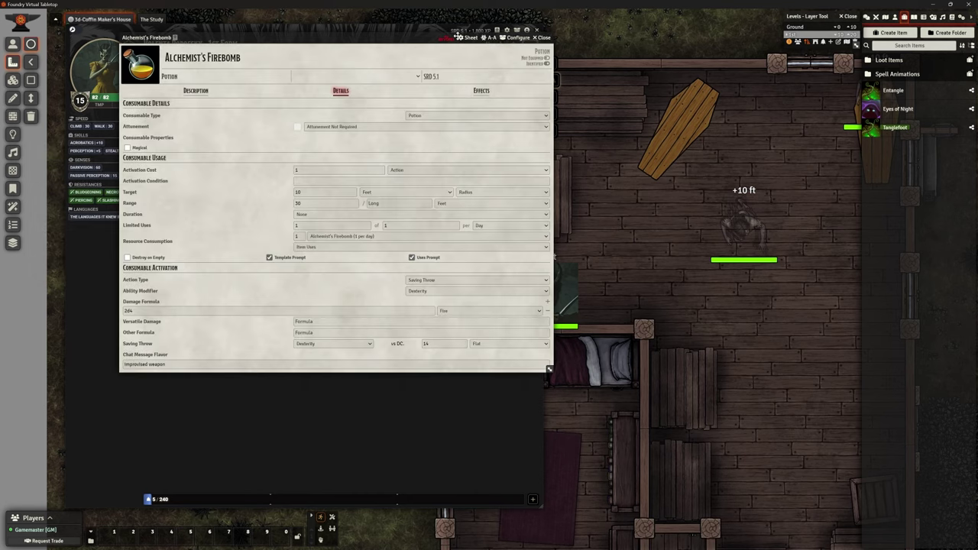
{"action": "left_click", "coordinate": [489, 37]}
{"action": "left_click", "coordinate": [535, 161]}
{"action": "left_click_drag", "start_coordinate": [586, 140], "coordinate": [655, 46]}
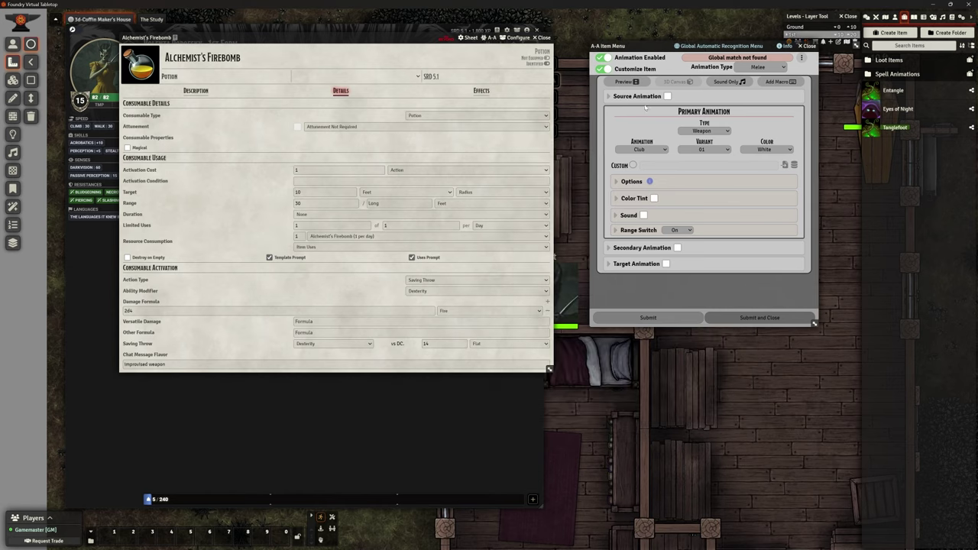
Step: Set the firebomb's animation type to Templates, keeping Circle as the primary animation's type
{"action": "left_click", "coordinate": [719, 131]}
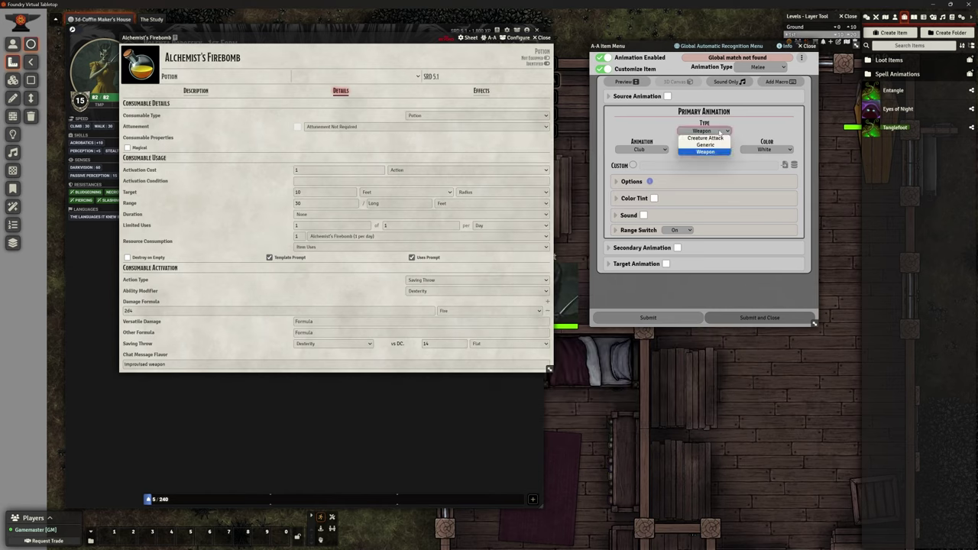
{"action": "left_click", "coordinate": [718, 134]}
{"action": "left_click", "coordinate": [760, 67]}
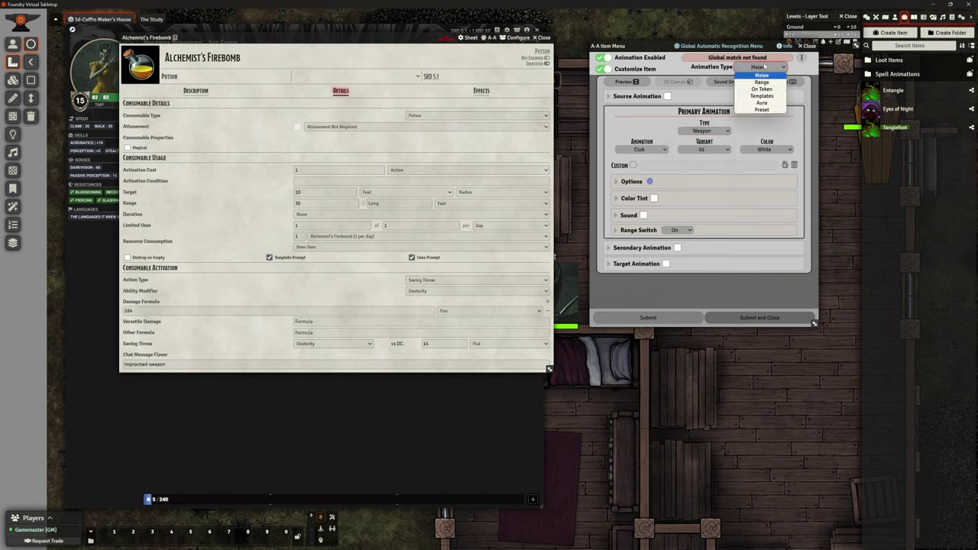
{"action": "left_click", "coordinate": [761, 95]}
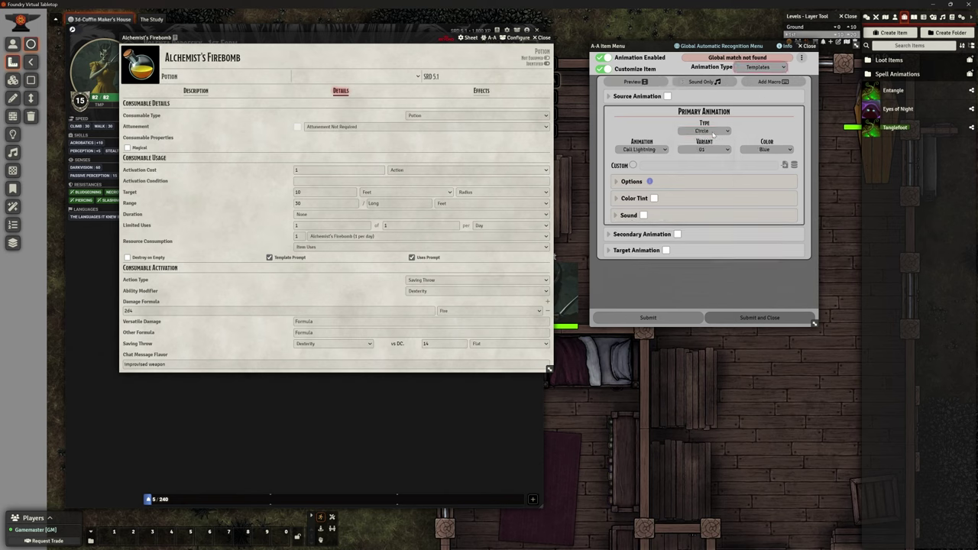
{"action": "left_click", "coordinate": [713, 132]}
{"action": "left_click", "coordinate": [712, 134]}
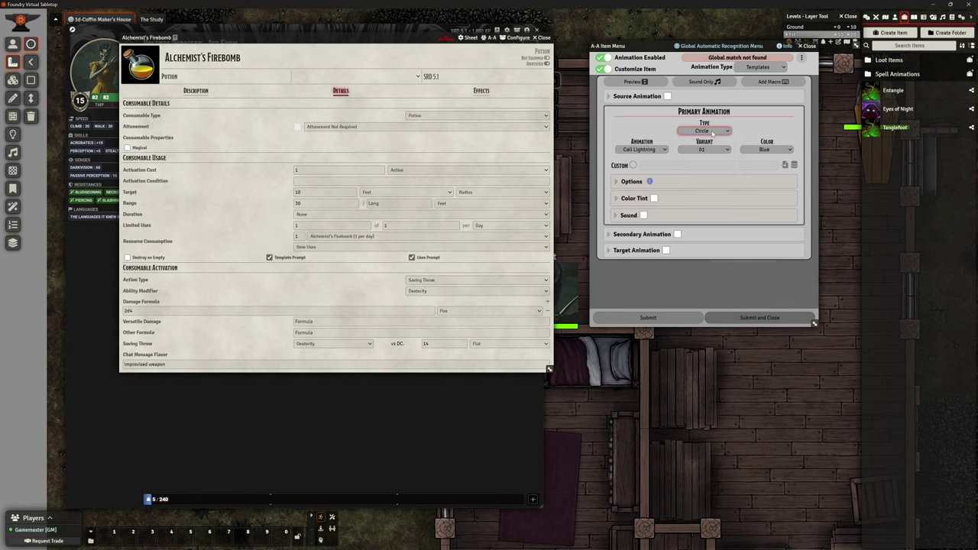
Step: Set the firebomb's primary animation to Fireball with the Explode variant in Orange
{"action": "left_click", "coordinate": [650, 149]}
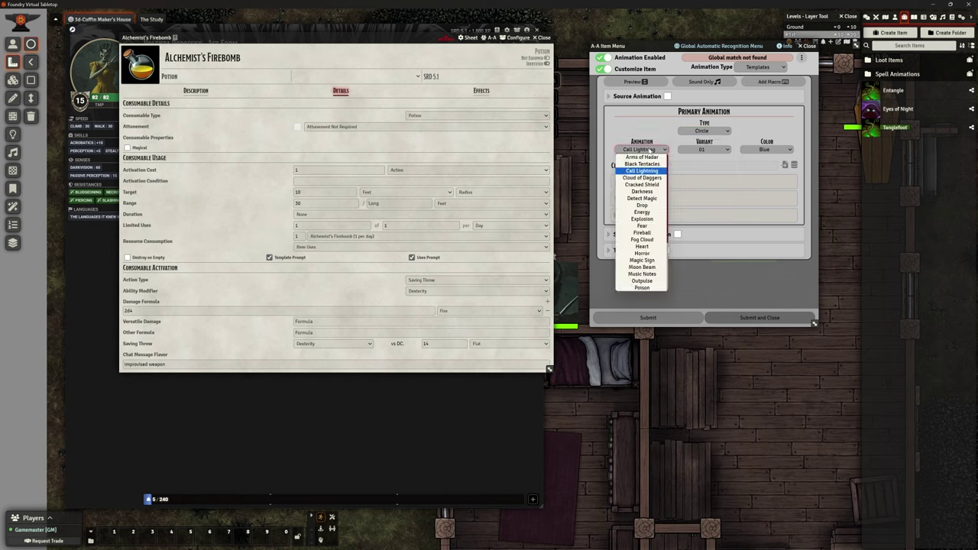
{"action": "left_click", "coordinate": [648, 232]}
{"action": "left_click", "coordinate": [708, 150]}
{"action": "left_click", "coordinate": [709, 151]}
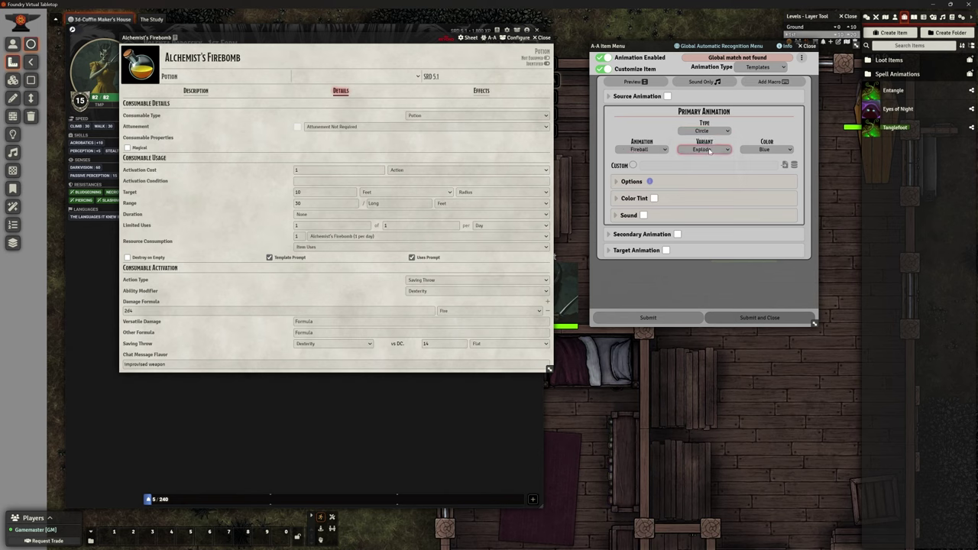
{"action": "left_click", "coordinate": [768, 151]}
{"action": "left_click", "coordinate": [768, 182]}
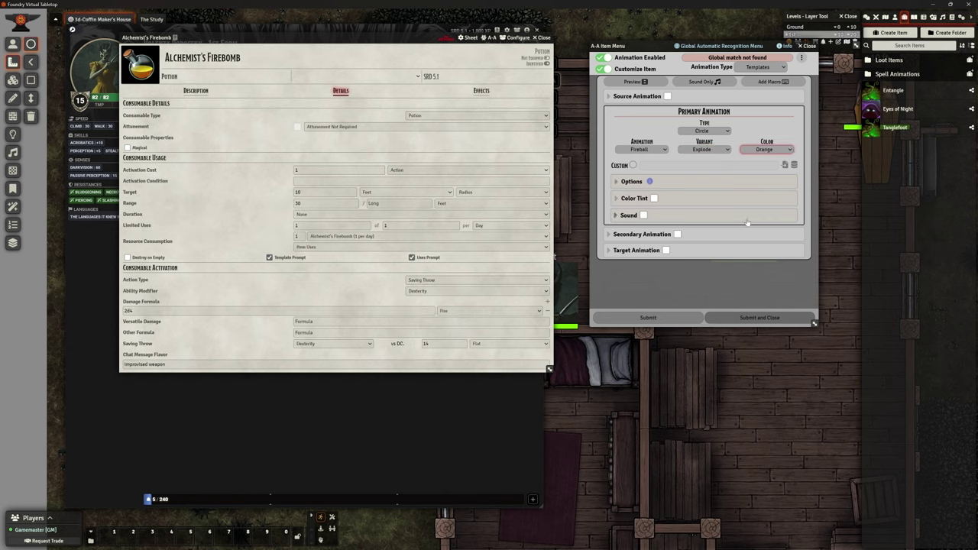
Step: Open the animation video preview and try Dark Green, the No Debris variant and the Loop variant in Orange
{"action": "left_click", "coordinate": [633, 81]}
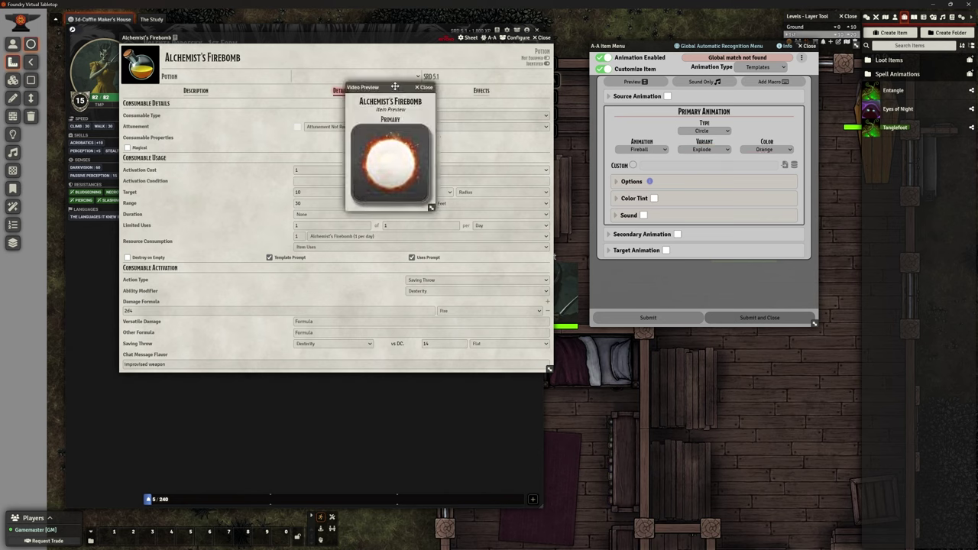
{"action": "left_click_drag", "start_coordinate": [395, 86], "coordinate": [502, 109]}
{"action": "left_click", "coordinate": [766, 148]}
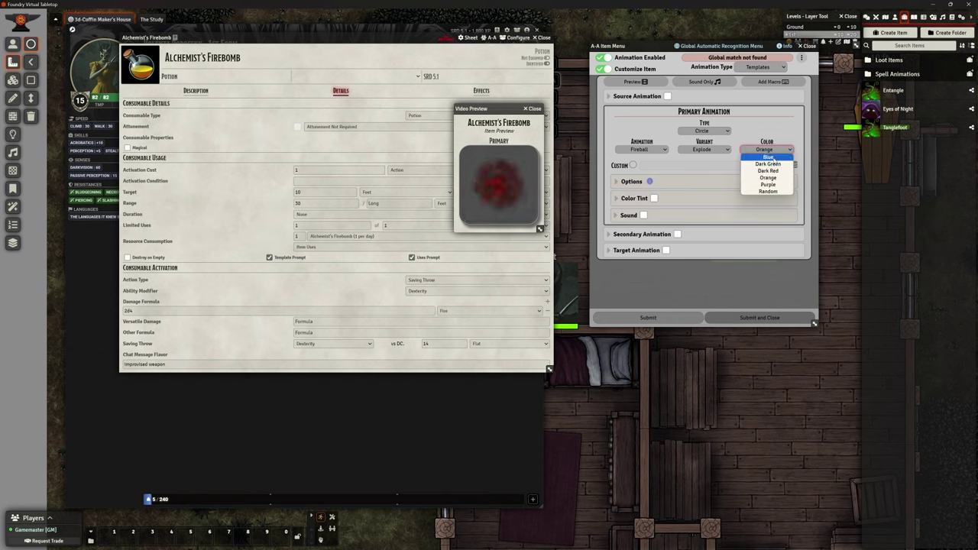
{"action": "left_click", "coordinate": [768, 164]}
{"action": "left_click", "coordinate": [703, 150]}
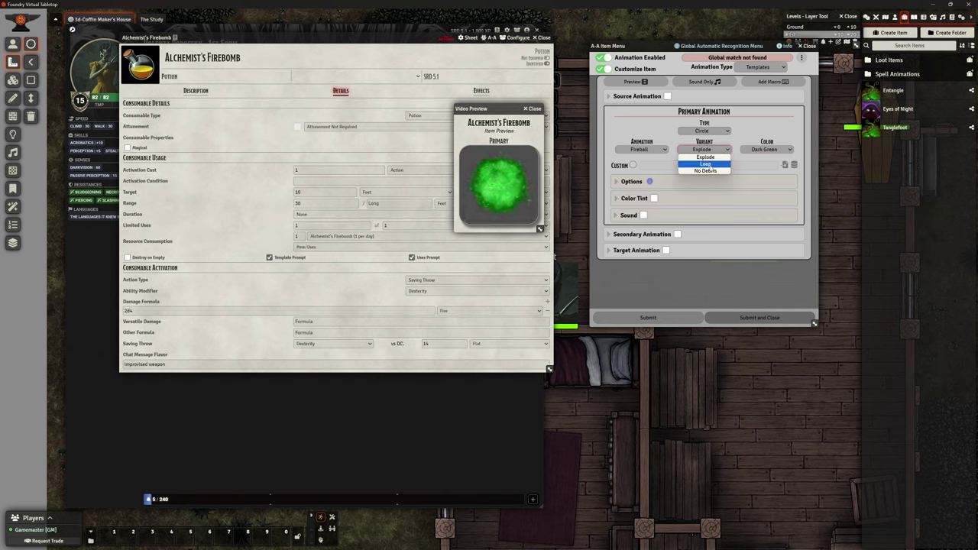
{"action": "left_click", "coordinate": [704, 170]}
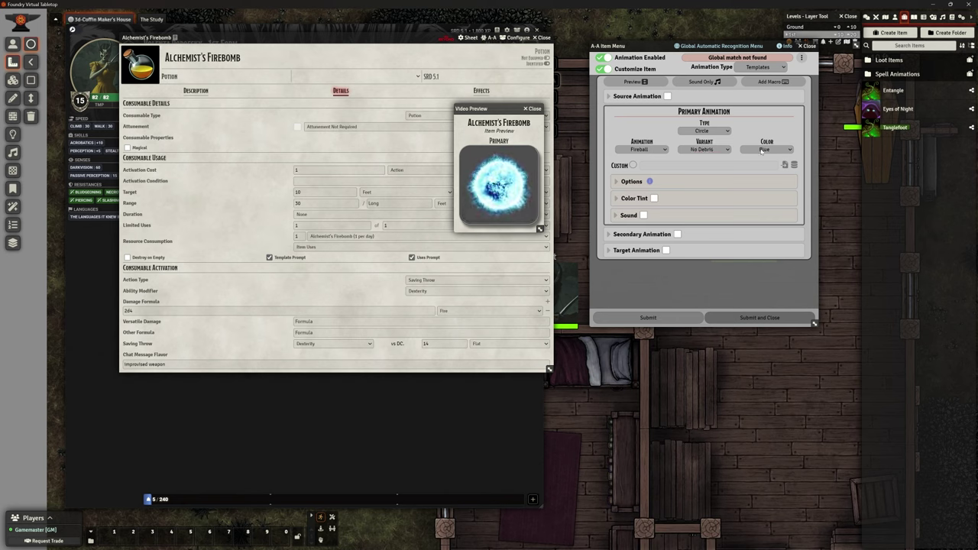
{"action": "left_click", "coordinate": [704, 149]}
{"action": "left_click", "coordinate": [704, 166]}
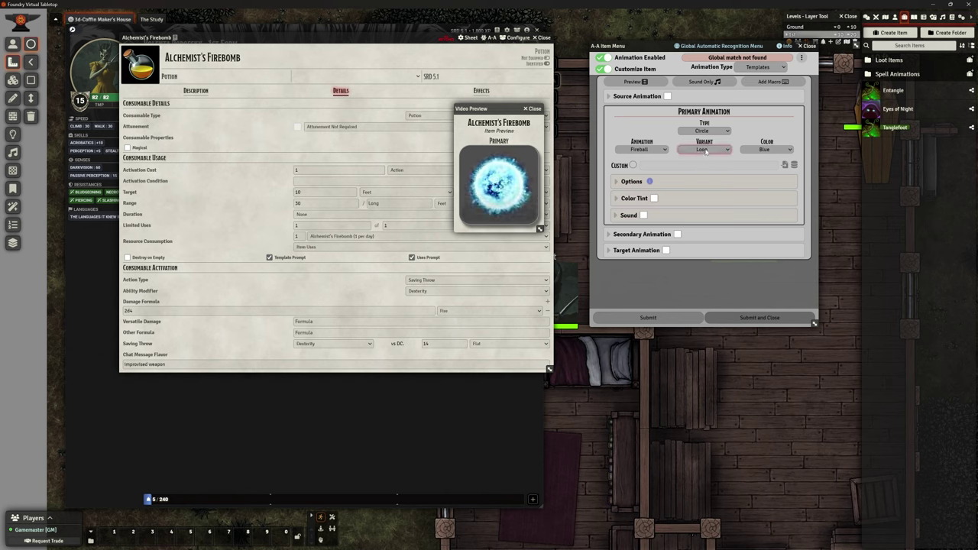
{"action": "left_click", "coordinate": [766, 149]}
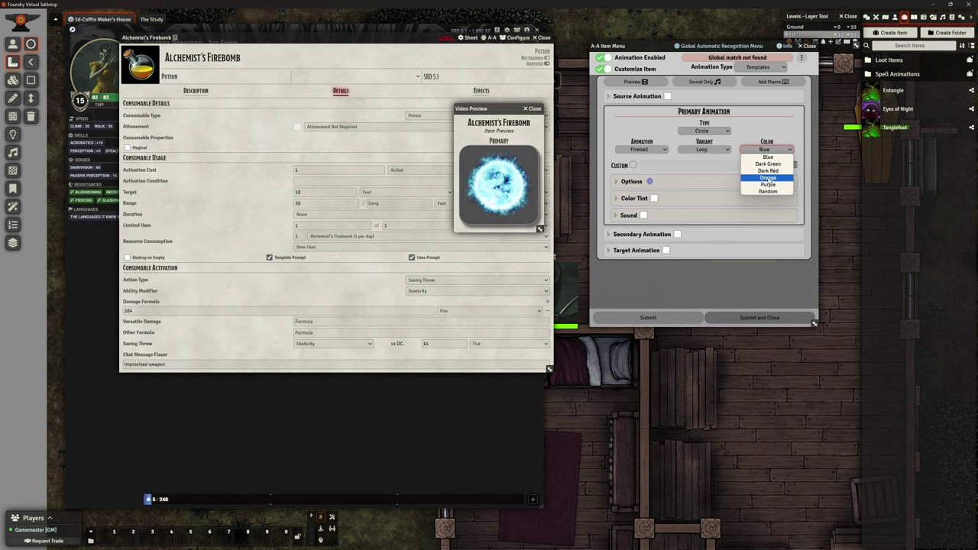
{"action": "left_click", "coordinate": [767, 177]}
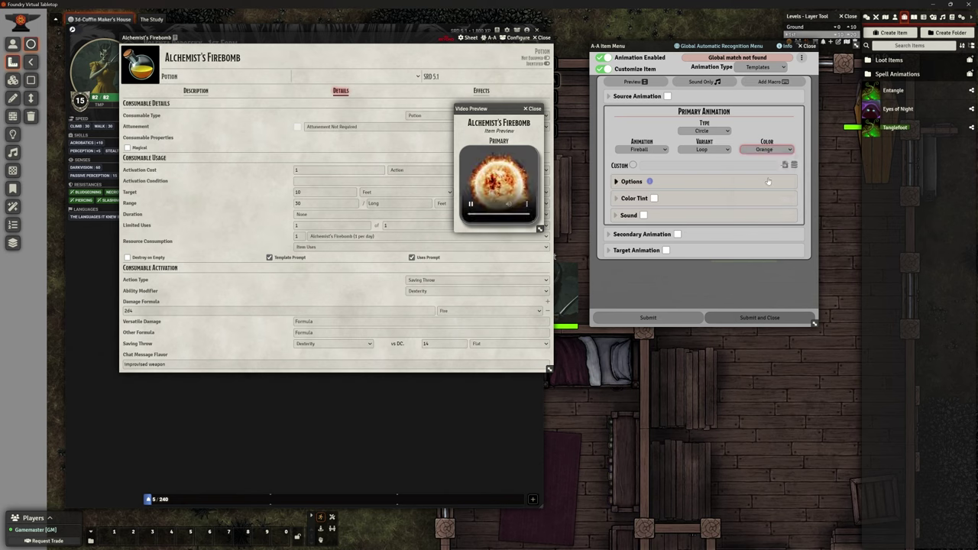
Step: Switch the fireball back to the Explode variant, trying Dark Green and Dark Red before choosing Orange
{"action": "left_click", "coordinate": [704, 149]}
{"action": "left_click", "coordinate": [721, 174]}
{"action": "left_click", "coordinate": [760, 150]}
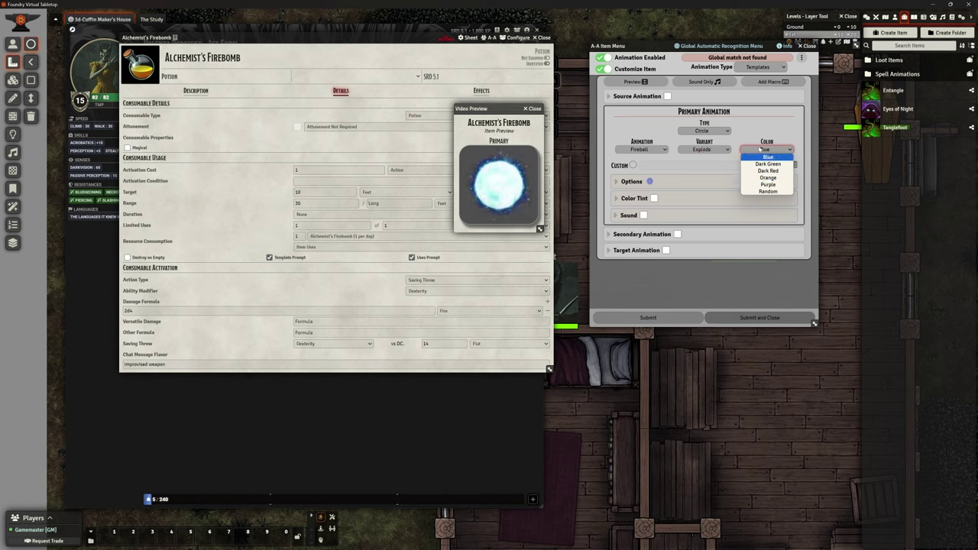
{"action": "left_click", "coordinate": [767, 163]}
{"action": "left_click", "coordinate": [764, 151]}
{"action": "left_click", "coordinate": [768, 170]}
{"action": "left_click", "coordinate": [761, 150]}
{"action": "left_click", "coordinate": [766, 180]}
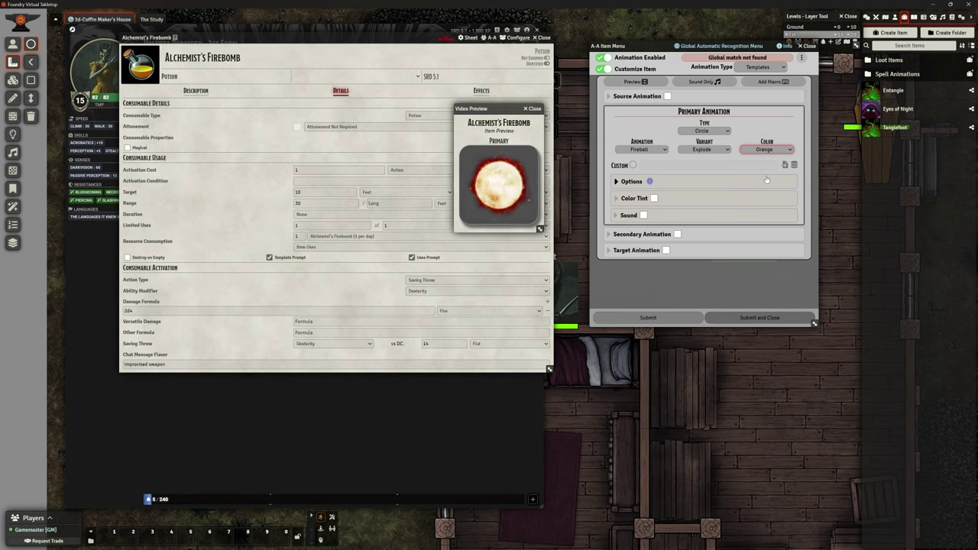
Step: Review the primary animation's options, leaving Persistent off, and save the firebomb's animation settings and close its item sheet
{"action": "left_click", "coordinate": [617, 181]}
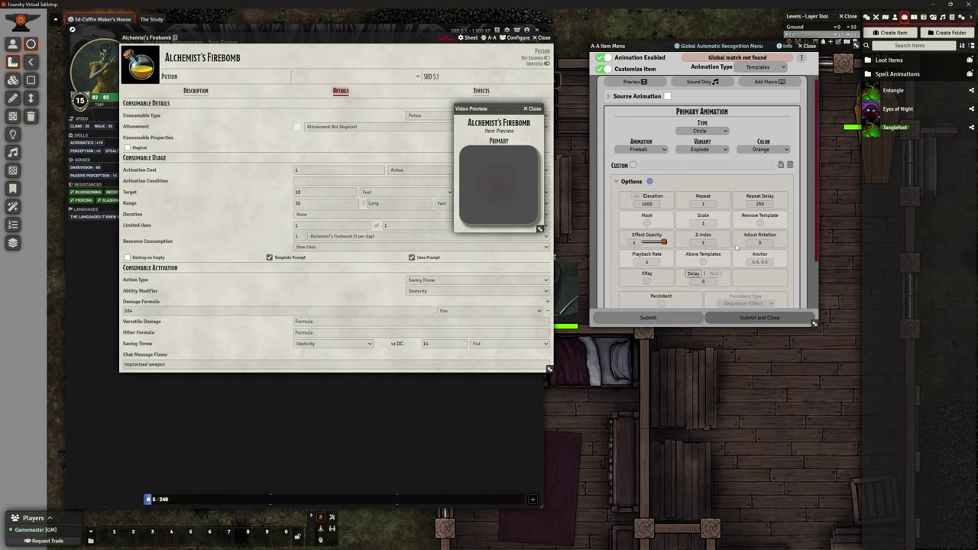
{"action": "scroll", "coordinate": [753, 261], "scroll_direction": "down", "scroll_amount": 2}
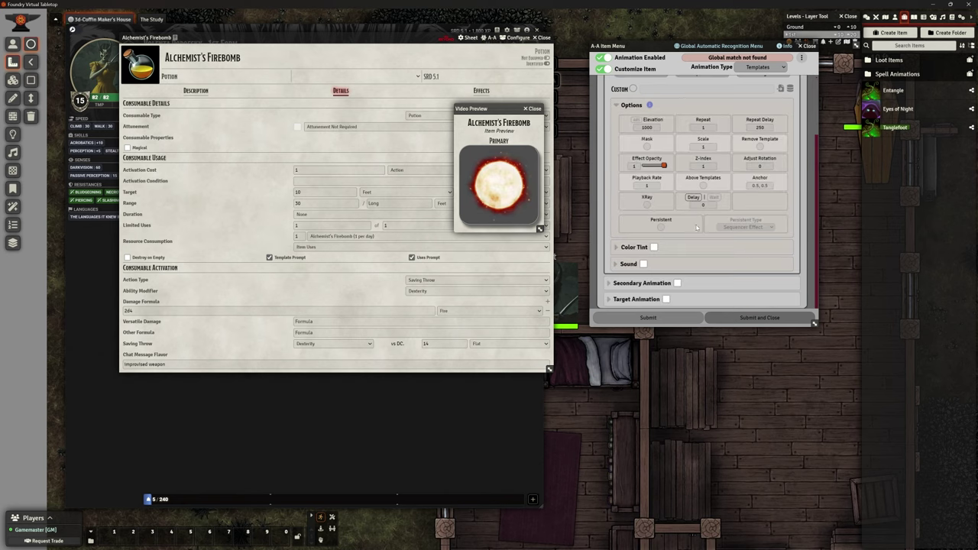
{"action": "left_click", "coordinate": [662, 227]}
{"action": "left_click", "coordinate": [660, 228]}
{"action": "scroll", "coordinate": [718, 231], "scroll_direction": "up", "scroll_amount": 1}
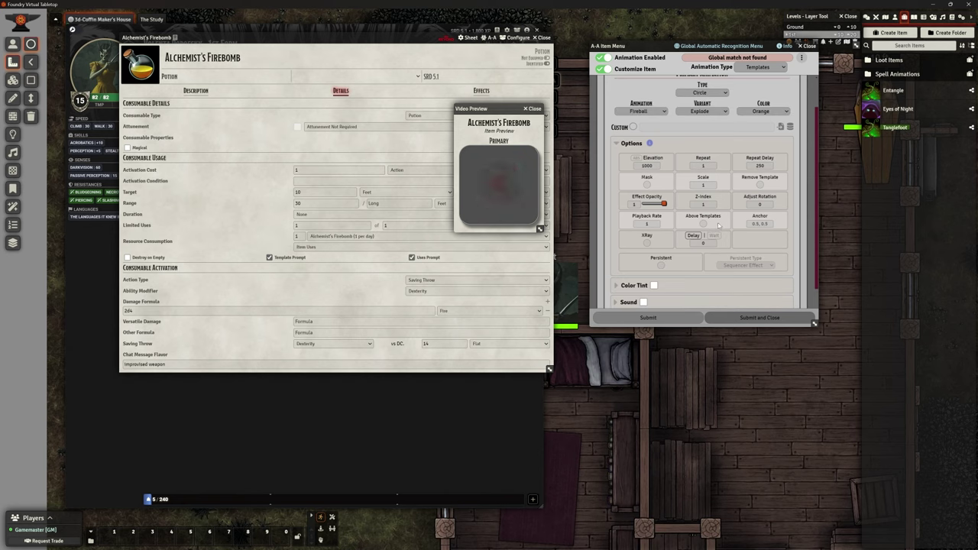
{"action": "left_click", "coordinate": [753, 316]}
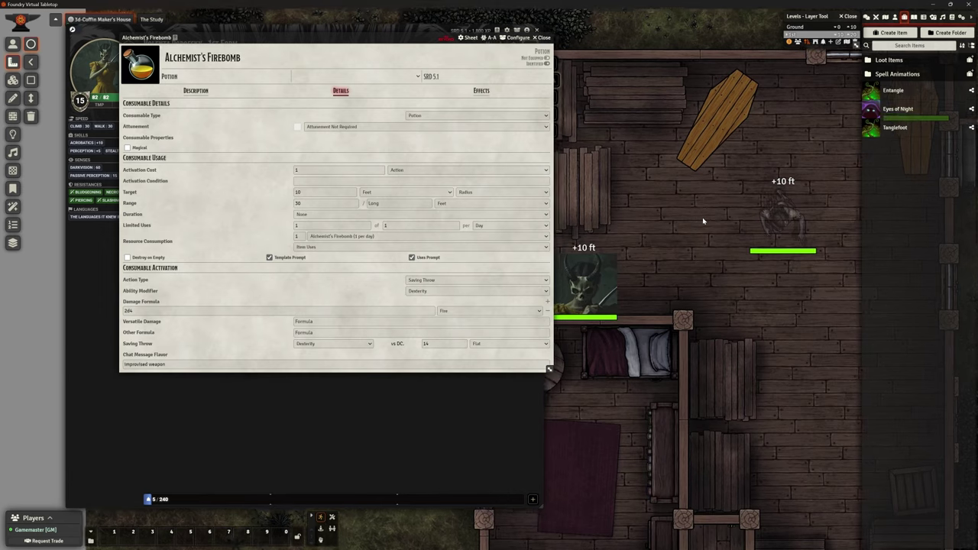
{"action": "left_click", "coordinate": [542, 37]}
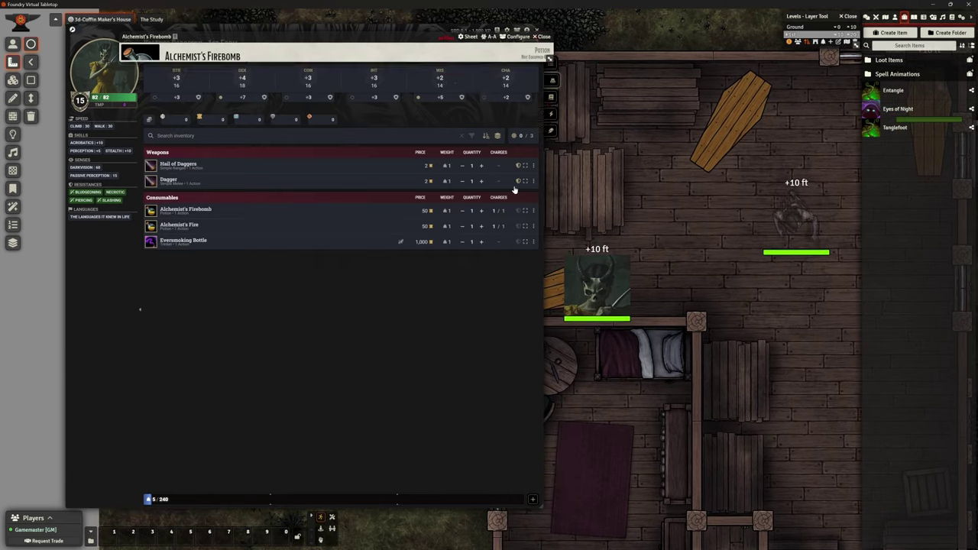
{"action": "left_click", "coordinate": [180, 213]}
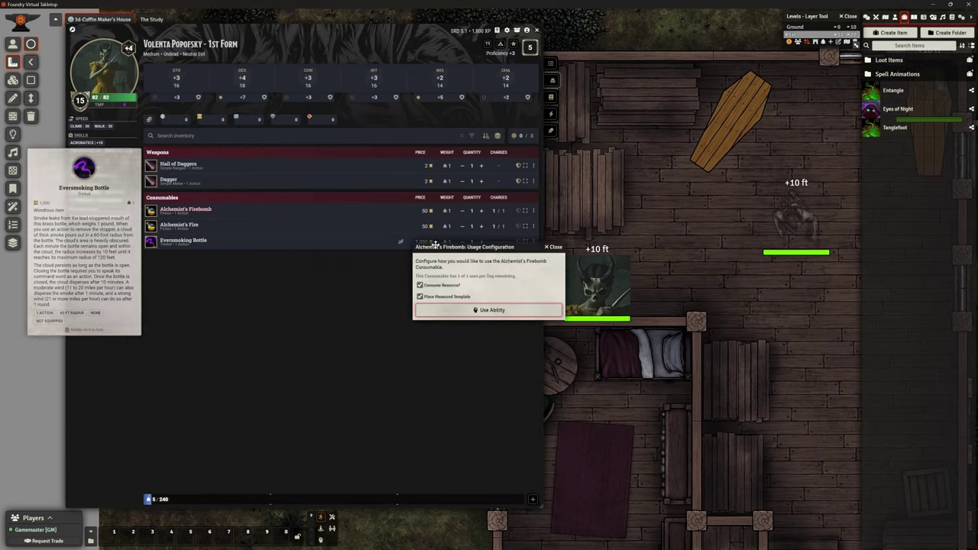
{"action": "left_click", "coordinate": [419, 285]}
{"action": "left_click", "coordinate": [552, 247]}
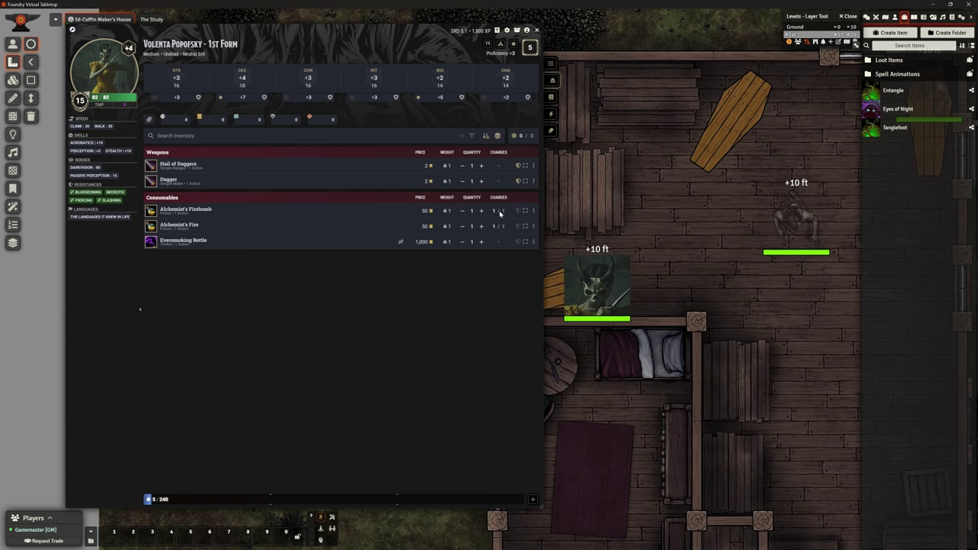
Step: Dismiss the firebomb's usage dialog and copy Alchemist's Firebomb from the NPC's inventory into the world's item directory
{"action": "left_click", "coordinate": [199, 214]}
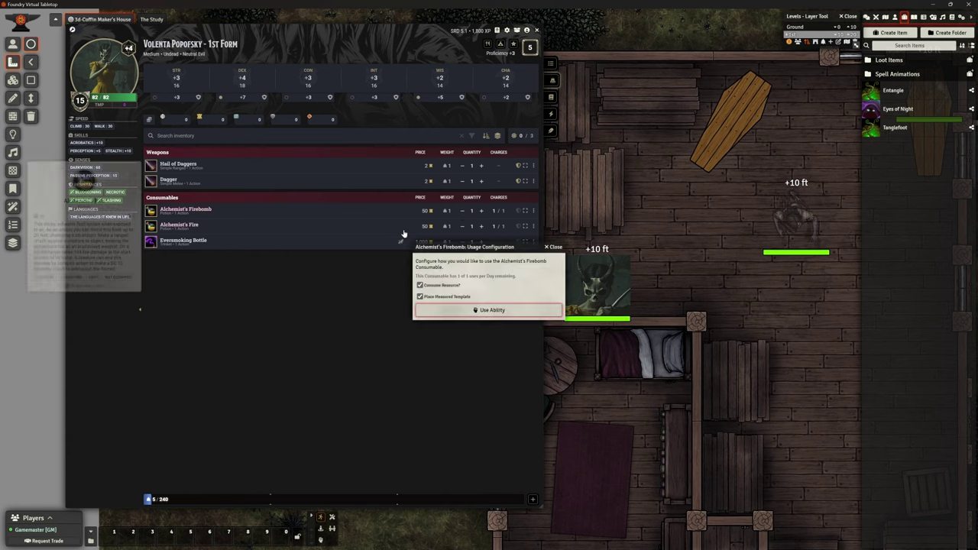
{"action": "left_click", "coordinate": [552, 247]}
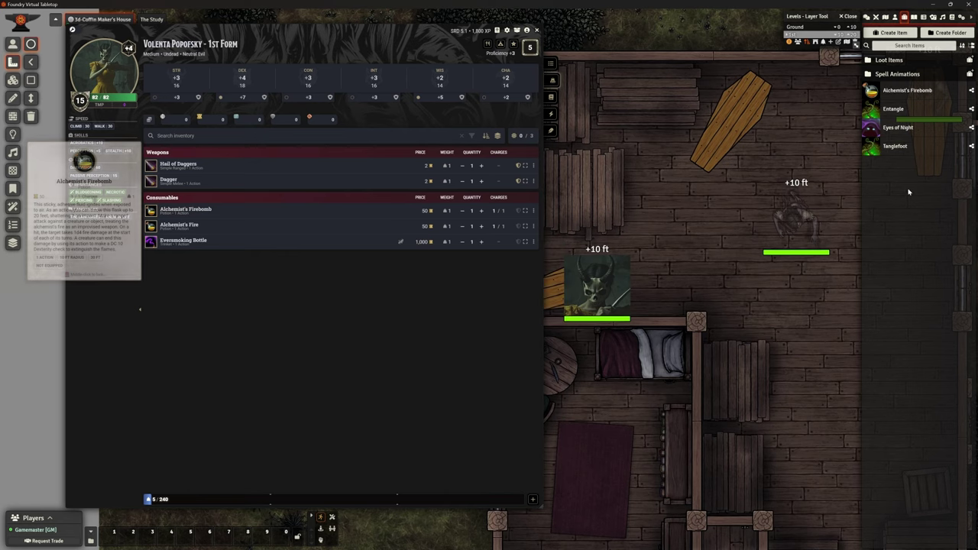
Step: Use Alchemist's Firebomb with its resource consumed and place the radius template centred on the enemy token in the room
{"action": "left_click", "coordinate": [183, 211]}
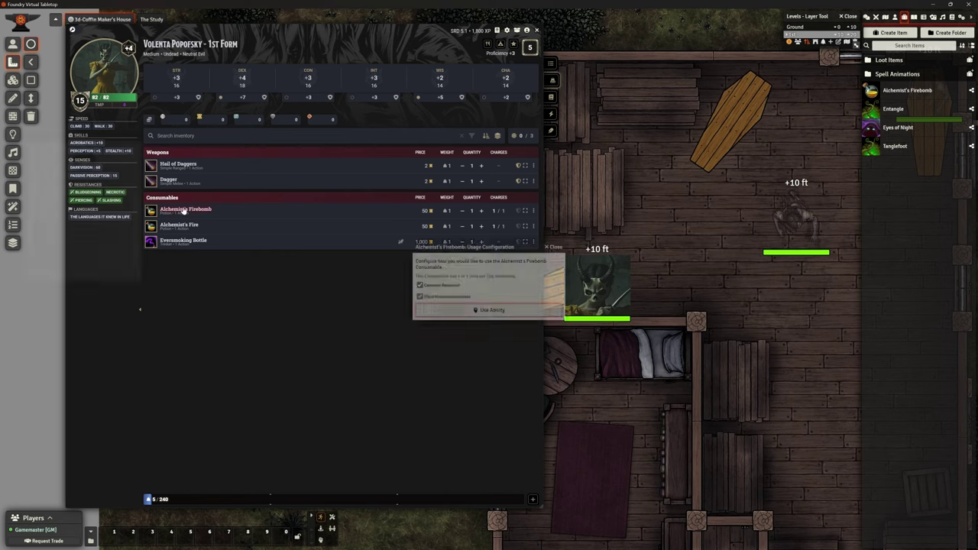
{"action": "left_click", "coordinate": [488, 310]}
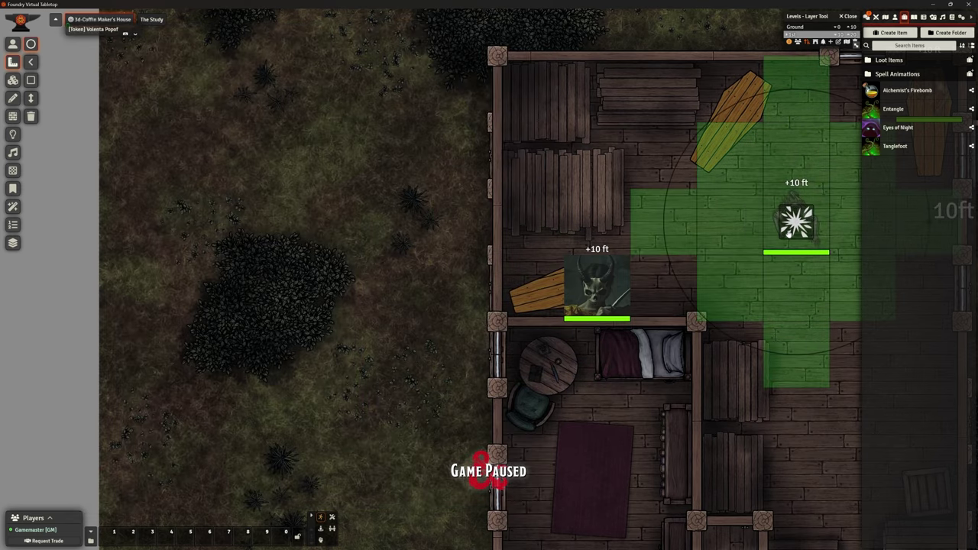
{"action": "left_click", "coordinate": [794, 223]}
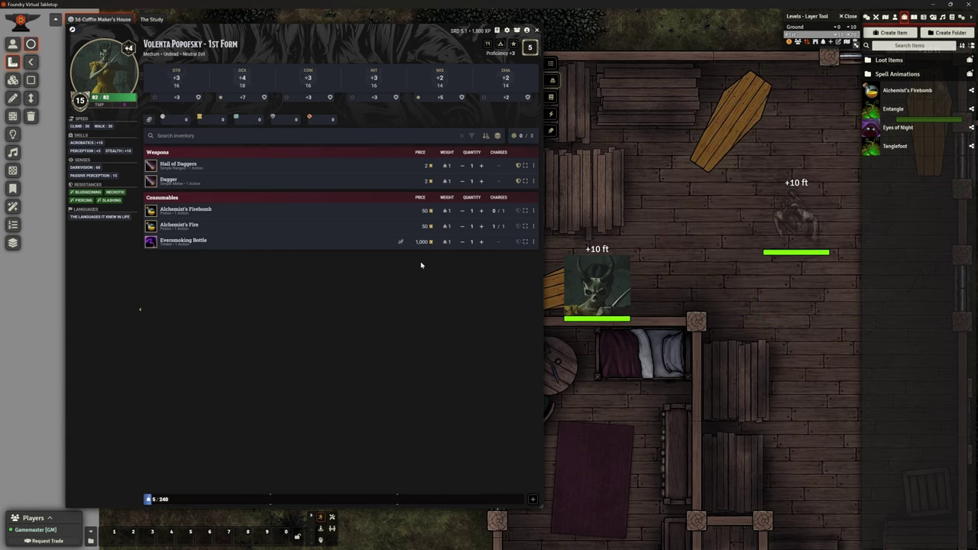
Step: Restore Alchemist's Firebomb's remaining charges to 1 in the NPC's inventory
{"action": "mouse_move", "coordinate": [388, 240]}
{"action": "left_click", "coordinate": [493, 210]}
{"action": "type", "text": "1"}
{"action": "left_click", "coordinate": [487, 287]}
Step: Delete the Eversmoking Bottle from the NPC's consumables
{"action": "mouse_move", "coordinate": [276, 248]}
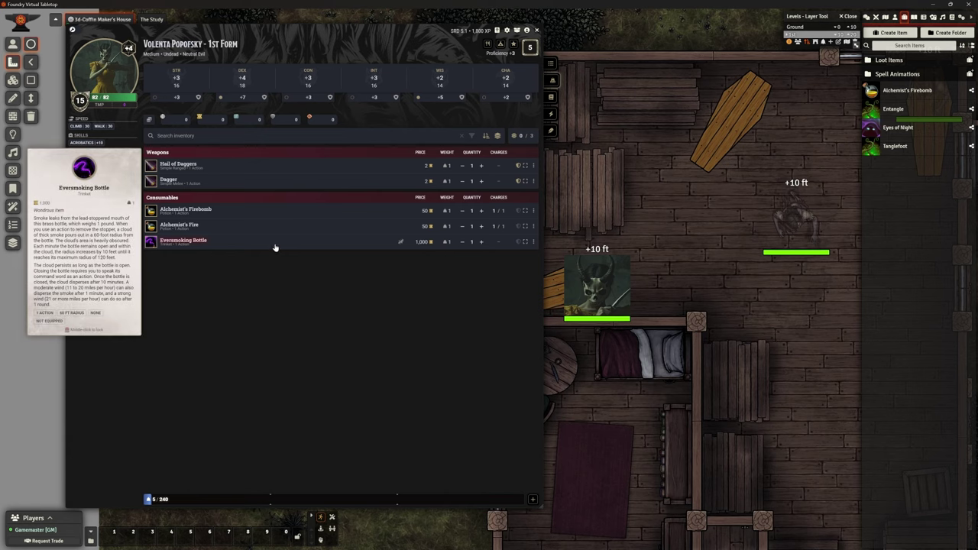
{"action": "left_click", "coordinate": [534, 244]}
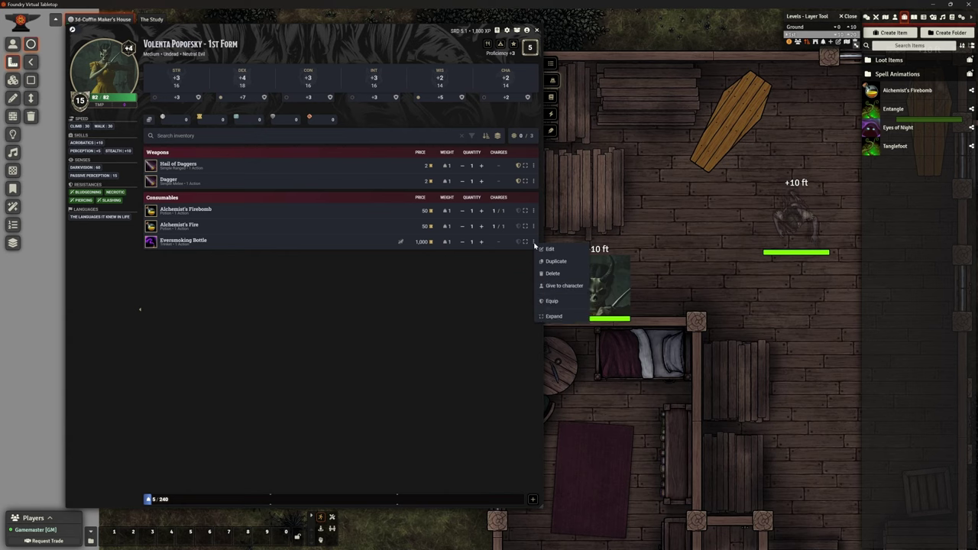
{"action": "left_click", "coordinate": [545, 282]}
{"action": "left_click", "coordinate": [428, 300]}
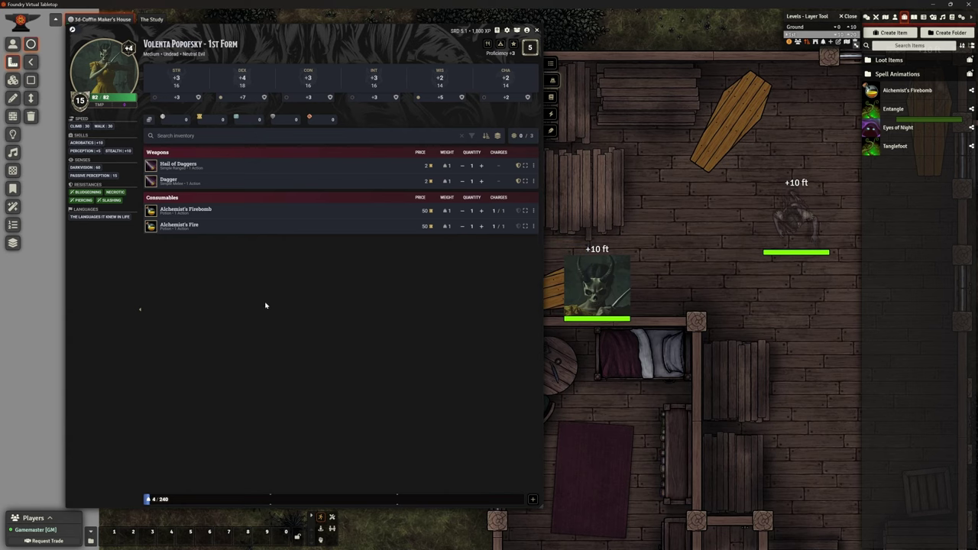
{"action": "left_click", "coordinate": [534, 228]}
{"action": "left_click", "coordinate": [550, 240]}
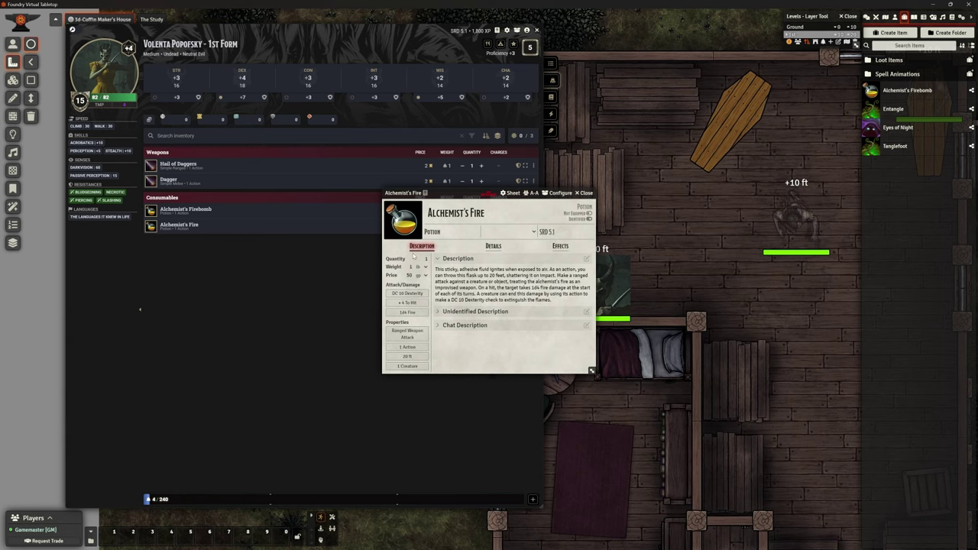
{"action": "left_click_drag", "start_coordinate": [499, 213], "coordinate": [420, 216]}
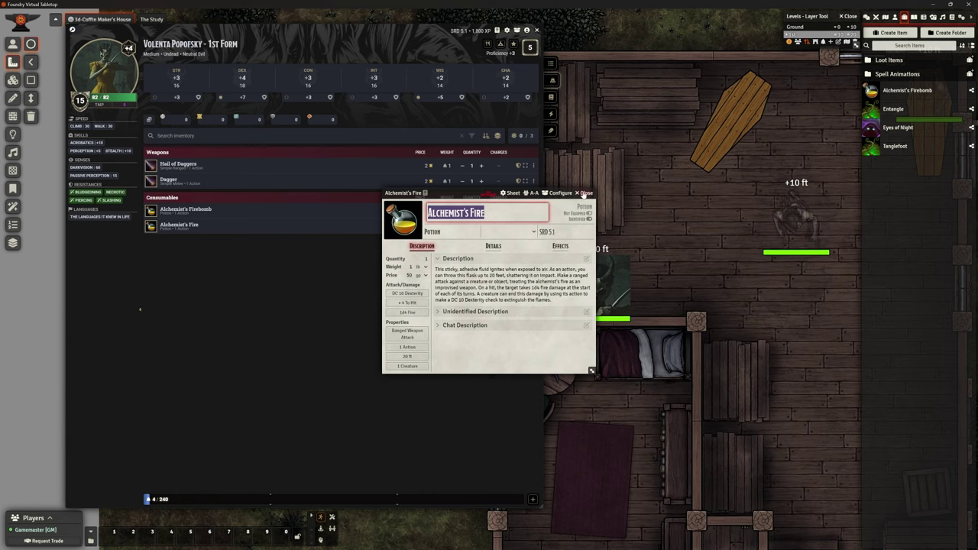
{"action": "left_click", "coordinate": [582, 193]}
Step: Delete Alchemist's Fire from the NPC's consumables
{"action": "left_click", "coordinate": [534, 226]}
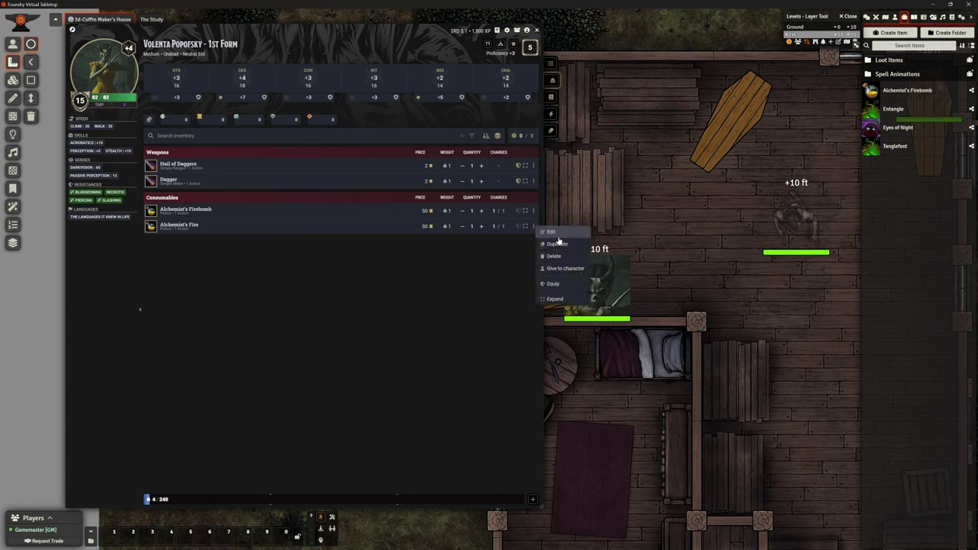
{"action": "left_click", "coordinate": [551, 256]}
{"action": "left_click", "coordinate": [481, 297]}
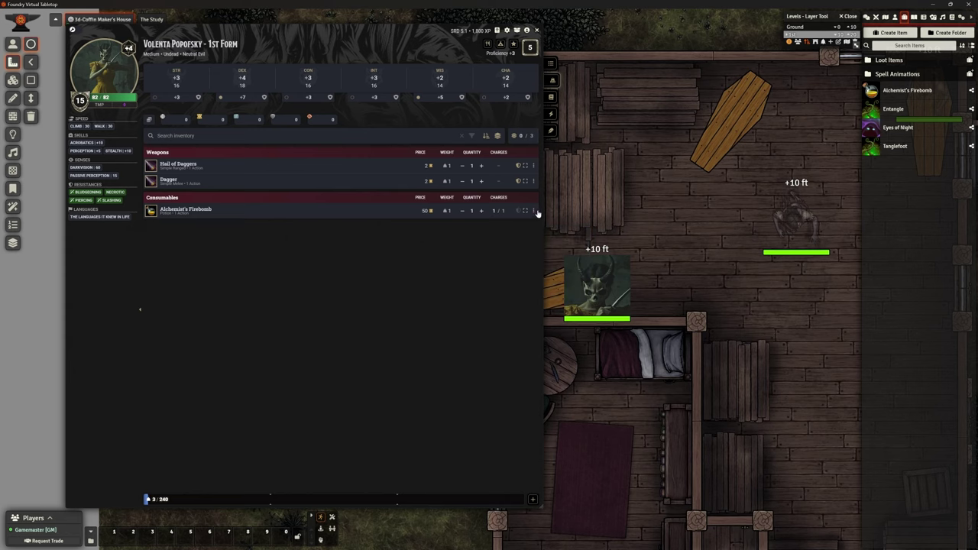
Step: Duplicate Alchemist's Firebomb in the NPC's inventory and rename the copy Thunderstone
{"action": "left_click", "coordinate": [533, 211]}
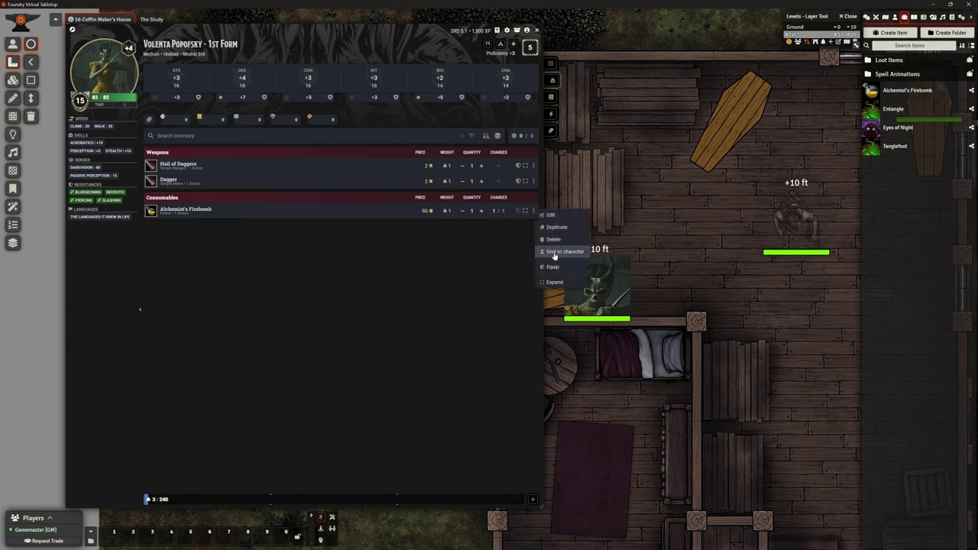
{"action": "left_click", "coordinate": [553, 228]}
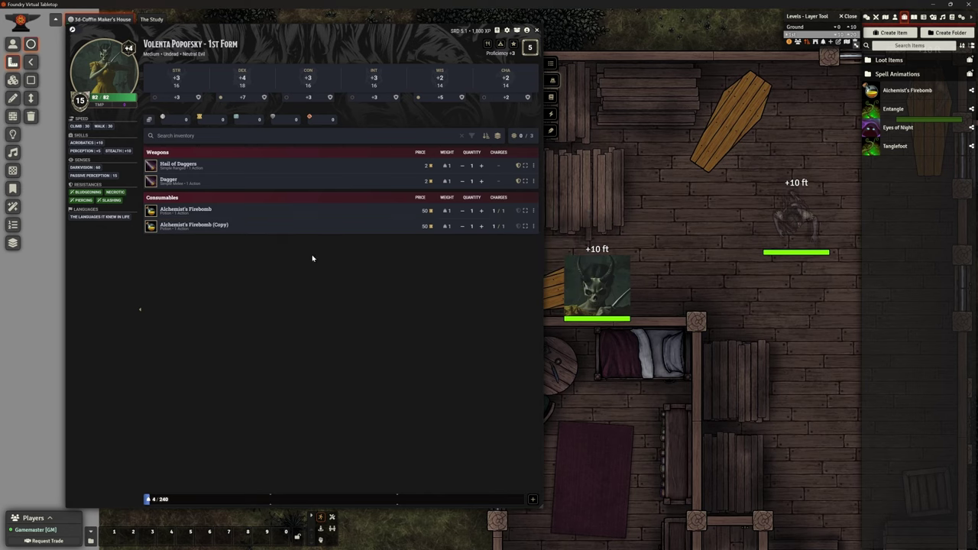
{"action": "left_click", "coordinate": [533, 226]}
{"action": "left_click", "coordinate": [556, 235]}
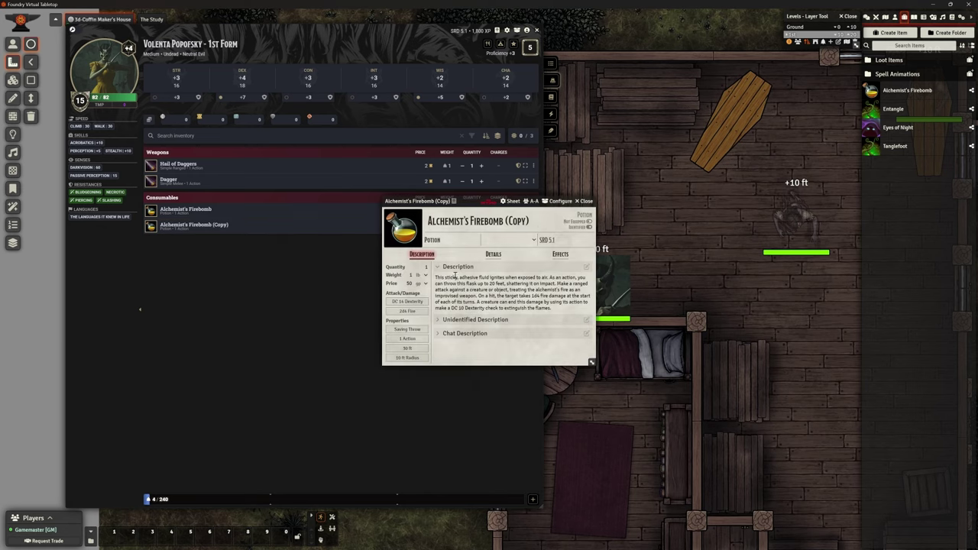
{"action": "left_click_drag", "start_coordinate": [463, 206], "coordinate": [414, 257]}
{"action": "left_click_drag", "start_coordinate": [544, 418], "coordinate": [660, 457]}
{"action": "left_click_drag", "start_coordinate": [494, 278], "coordinate": [378, 283]}
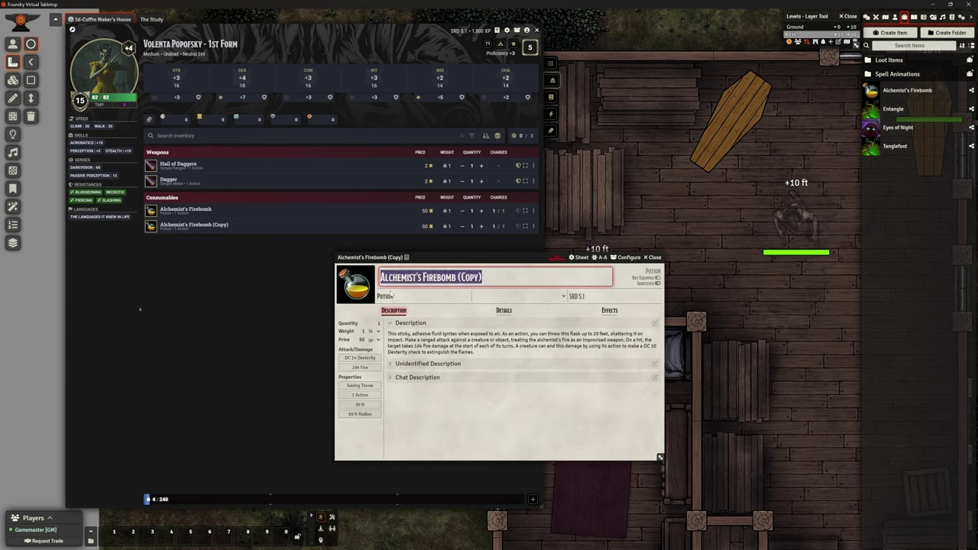
{"action": "type", "text": "Thu"}
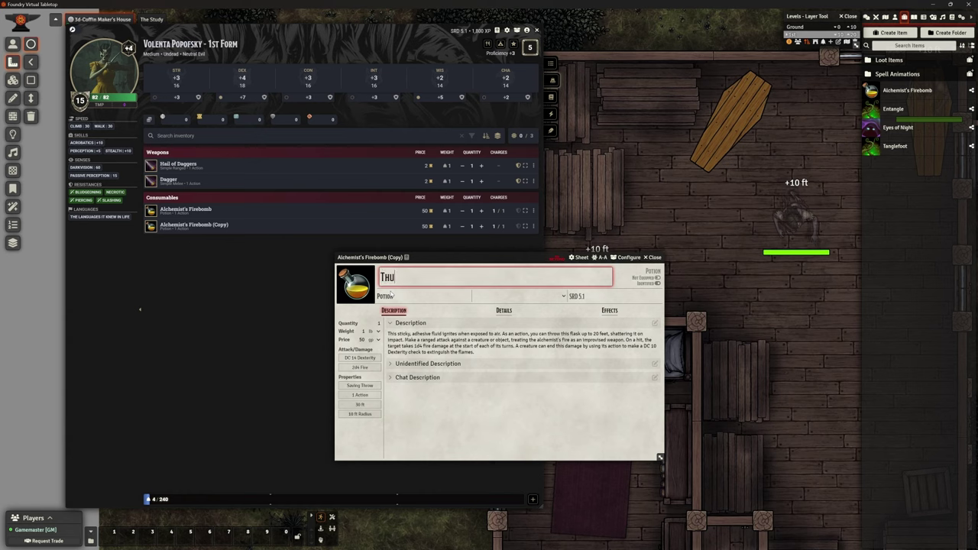
{"action": "type", "text": "nderstone"}
{"action": "left_click", "coordinate": [526, 441]}
Step: Enlarge the Thunderstone's item sheet and set its saving throw ability to Constitution in the details
{"action": "left_click_drag", "start_coordinate": [492, 254], "coordinate": [470, 102]}
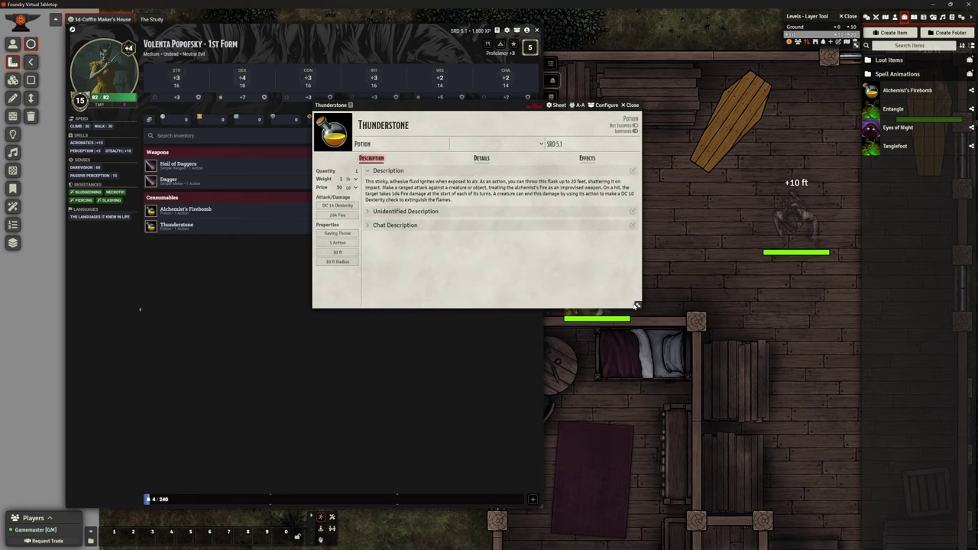
{"action": "left_click_drag", "start_coordinate": [636, 305], "coordinate": [690, 342]}
{"action": "left_click_drag", "start_coordinate": [498, 105], "coordinate": [470, 237]}
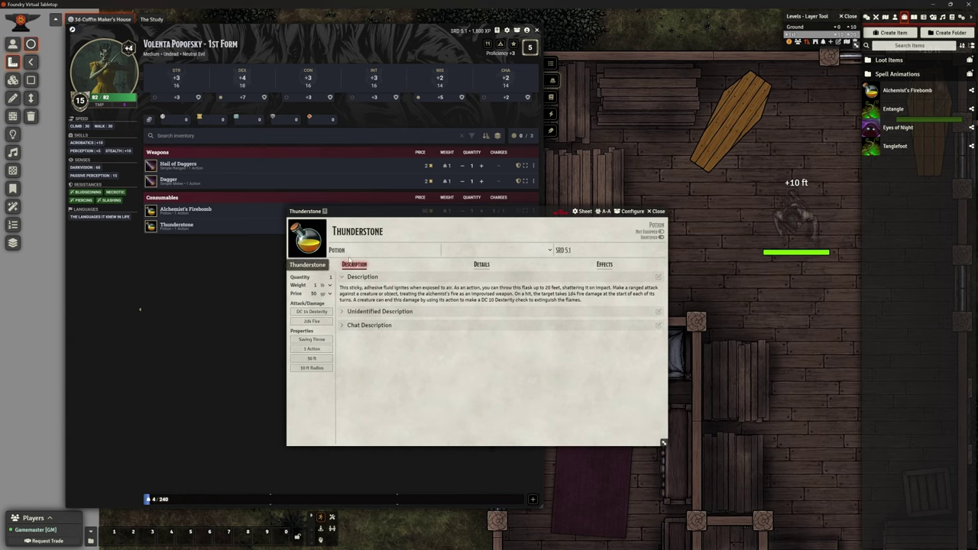
{"action": "left_click", "coordinate": [481, 265]}
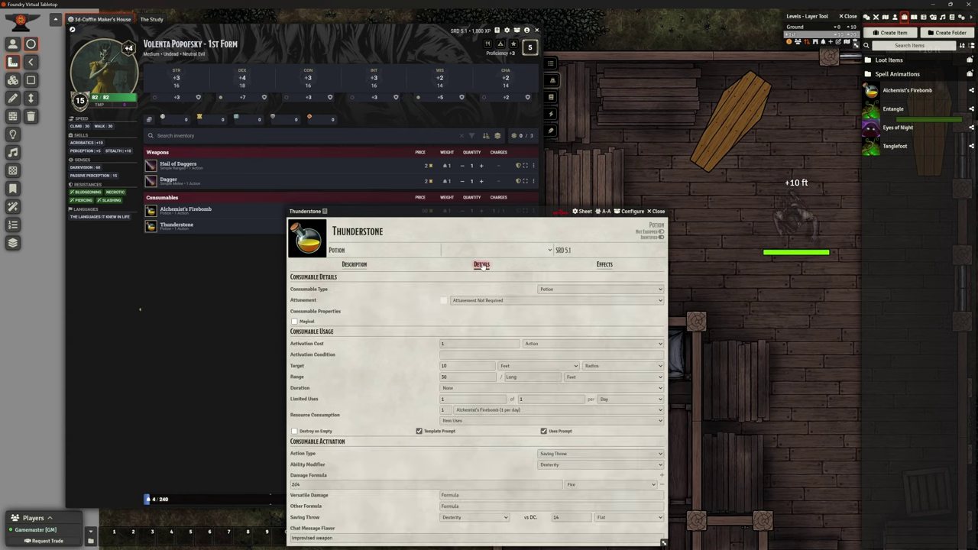
{"action": "left_click_drag", "start_coordinate": [477, 212], "coordinate": [486, 74]}
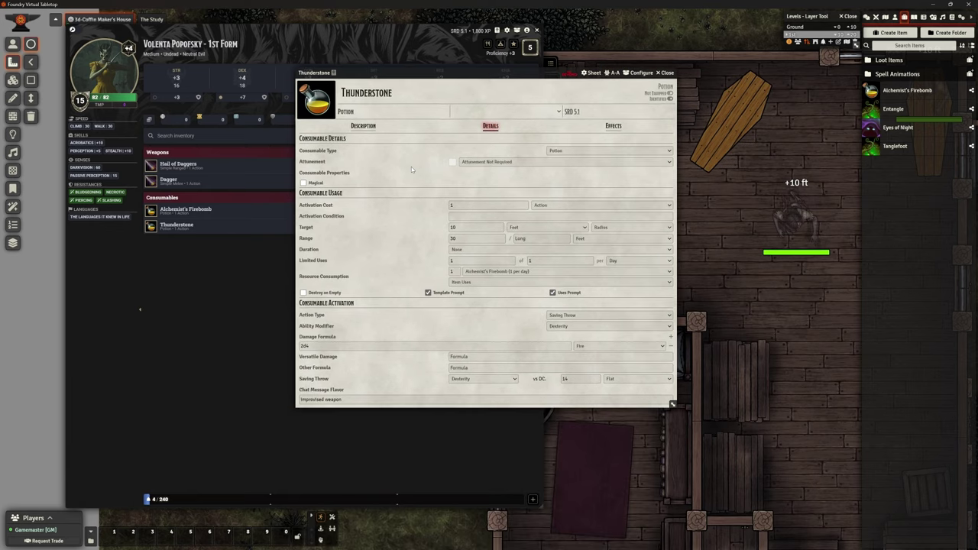
{"action": "left_click", "coordinate": [566, 150]}
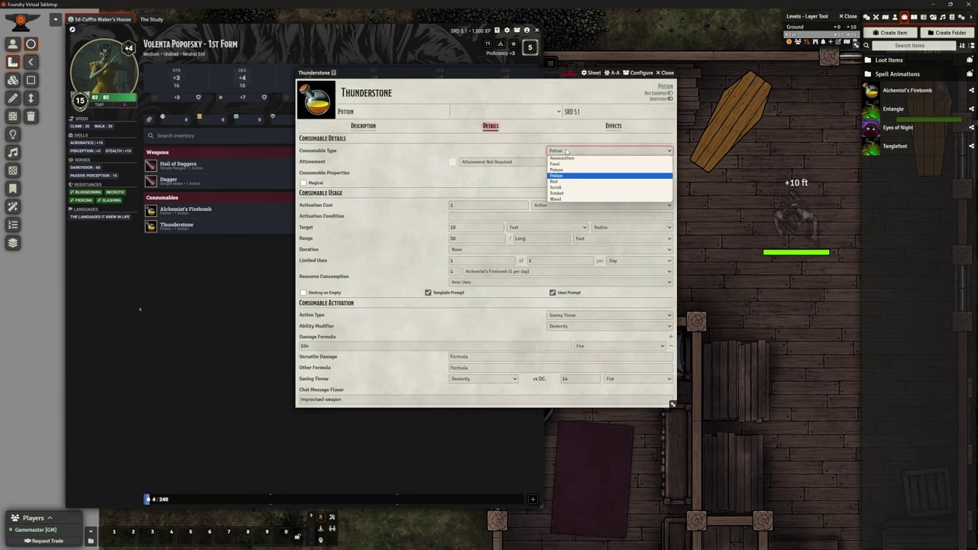
{"action": "left_click", "coordinate": [566, 151]}
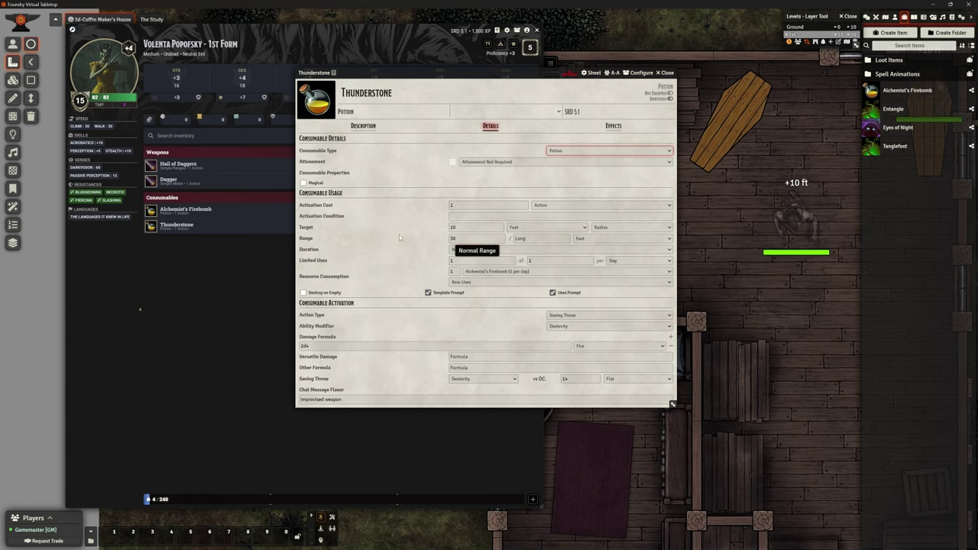
{"action": "left_click", "coordinate": [457, 228]}
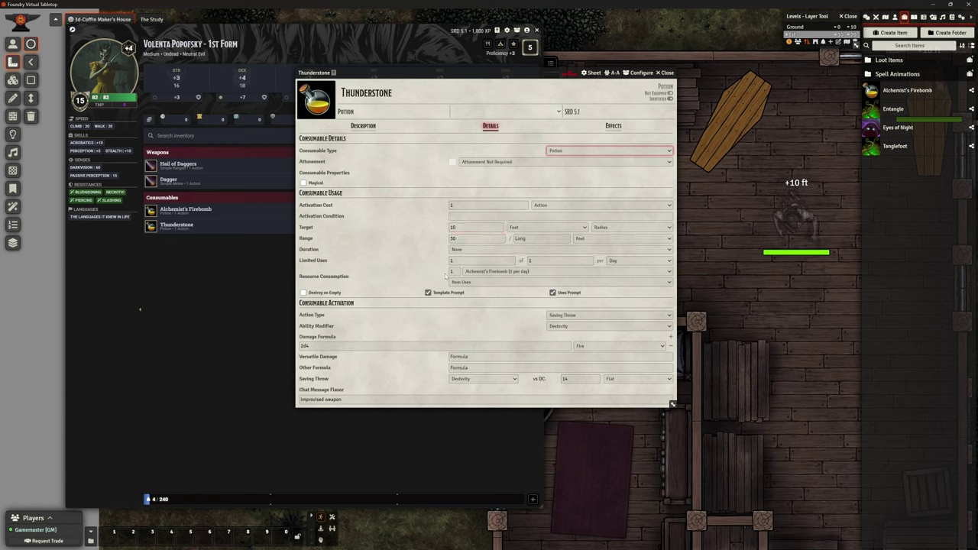
{"action": "left_click", "coordinate": [476, 379]}
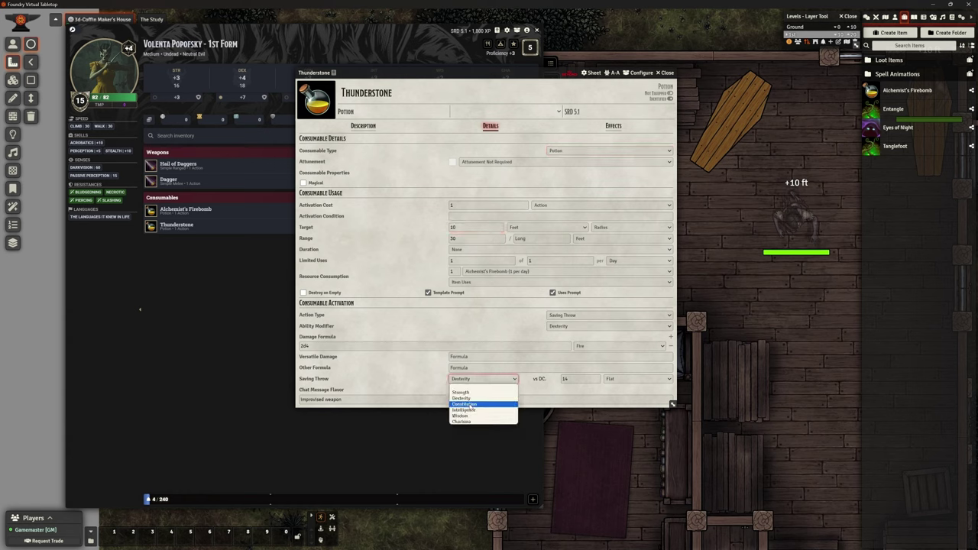
{"action": "left_click", "coordinate": [469, 404]}
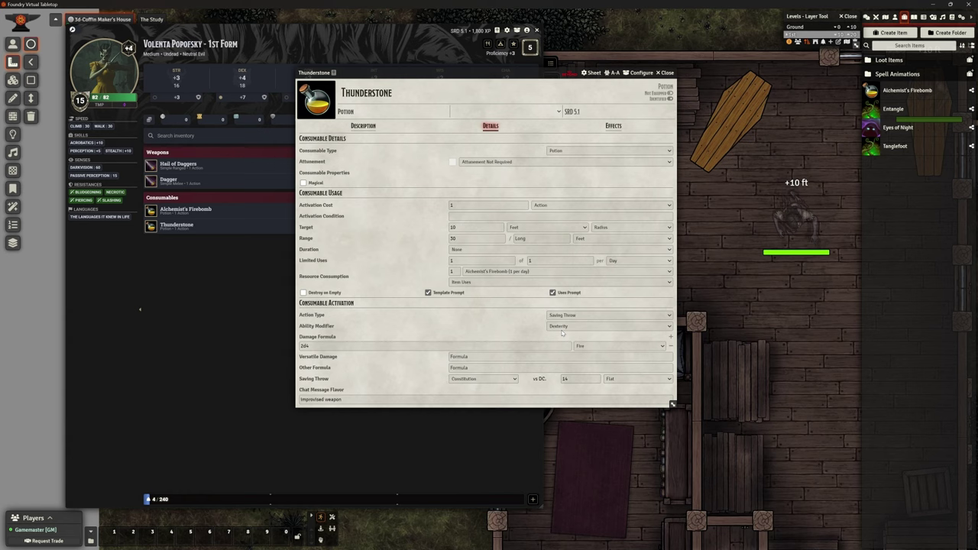
Step: Set the Thunderstone's damage type to Thunder and its damage formula to 0
{"action": "left_click", "coordinate": [583, 346]}
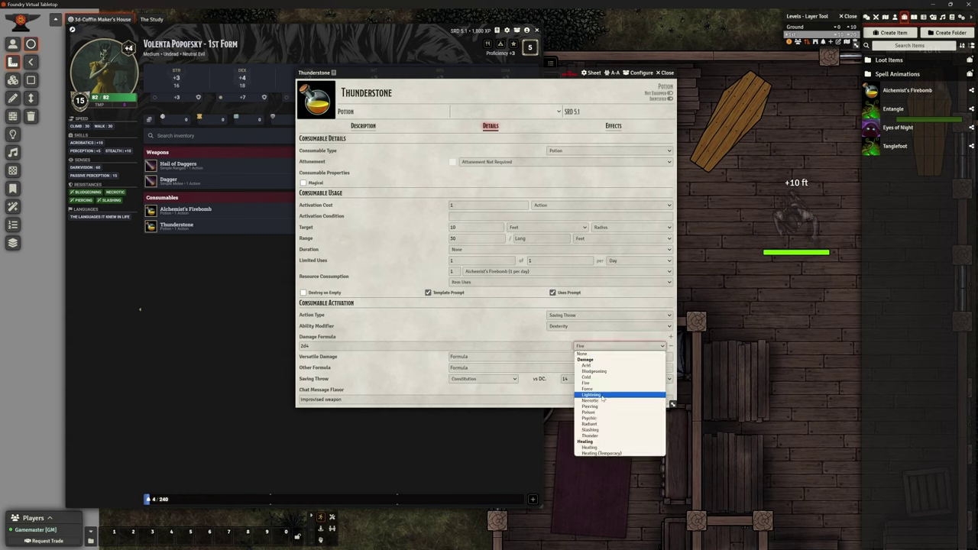
{"action": "left_click", "coordinate": [603, 436]}
{"action": "key", "text": "shift+Tab"}
{"action": "type", "text": "0"}
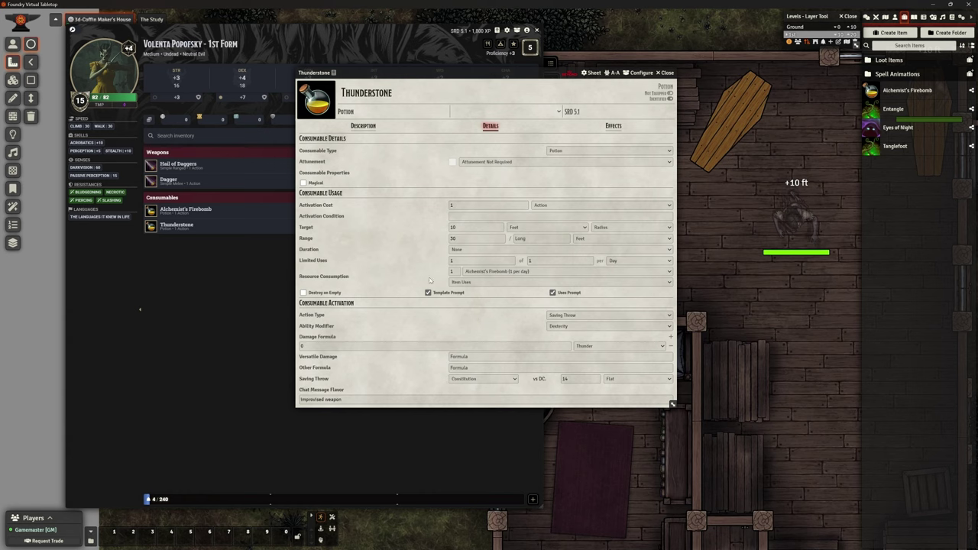
{"action": "left_click", "coordinate": [372, 349]}
{"action": "left_click", "coordinate": [424, 324]}
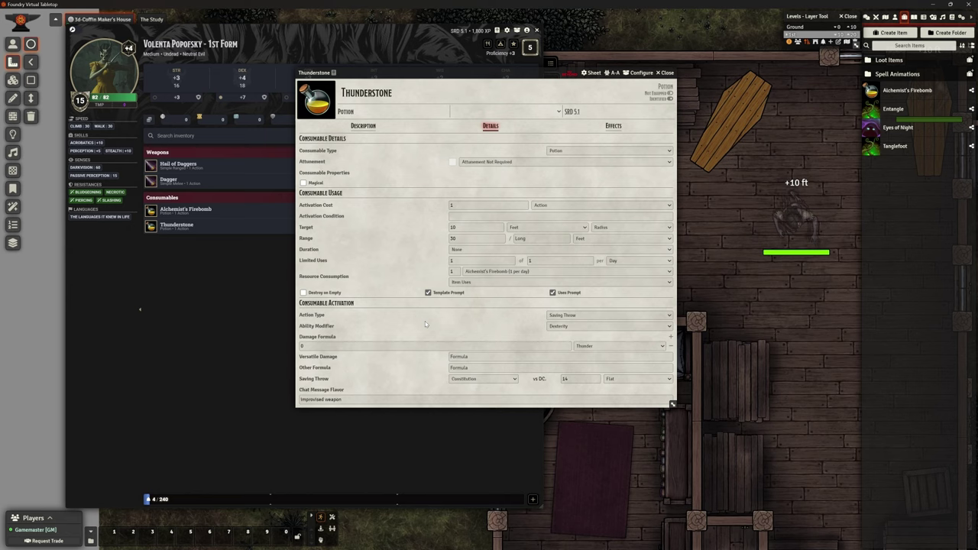
{"action": "left_click", "coordinate": [608, 126]}
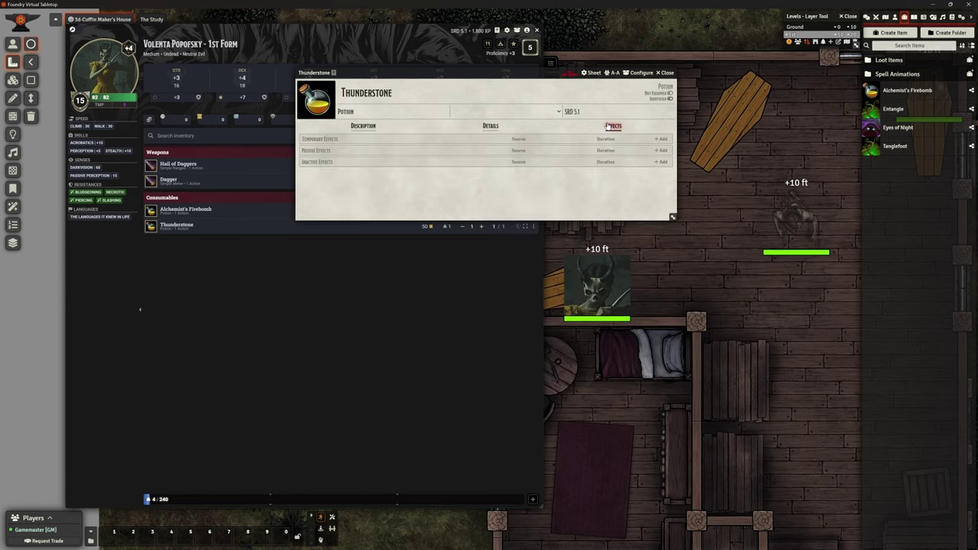
{"action": "left_click", "coordinate": [492, 126]}
{"action": "left_click", "coordinate": [613, 127]}
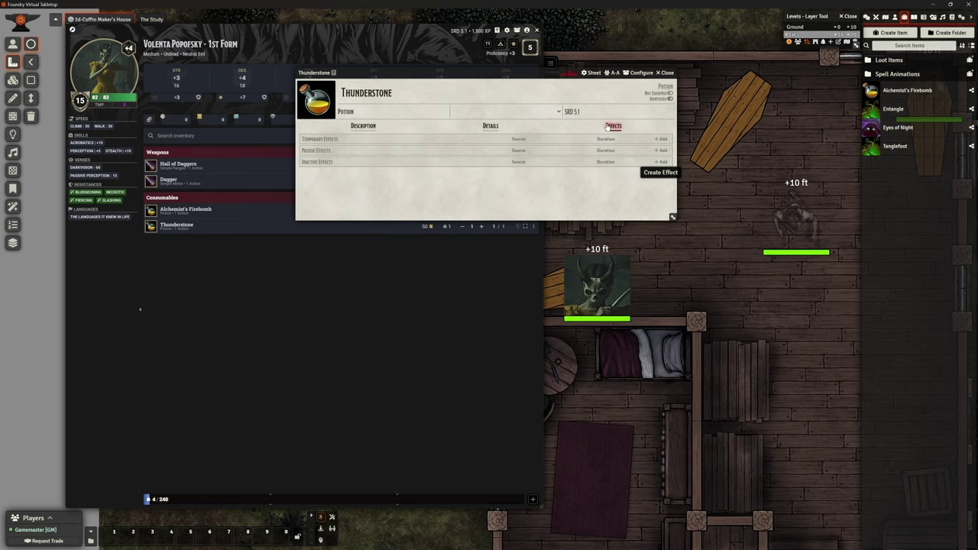
Step: Replace and save the Thunderstone's description: crystalline shard thrown 30 feet, DC 14 Constitution save within 10 feet, failures knocked prone, pushed 10 feet and deafened
{"action": "left_click_drag", "start_coordinate": [518, 68], "coordinate": [347, 269]}
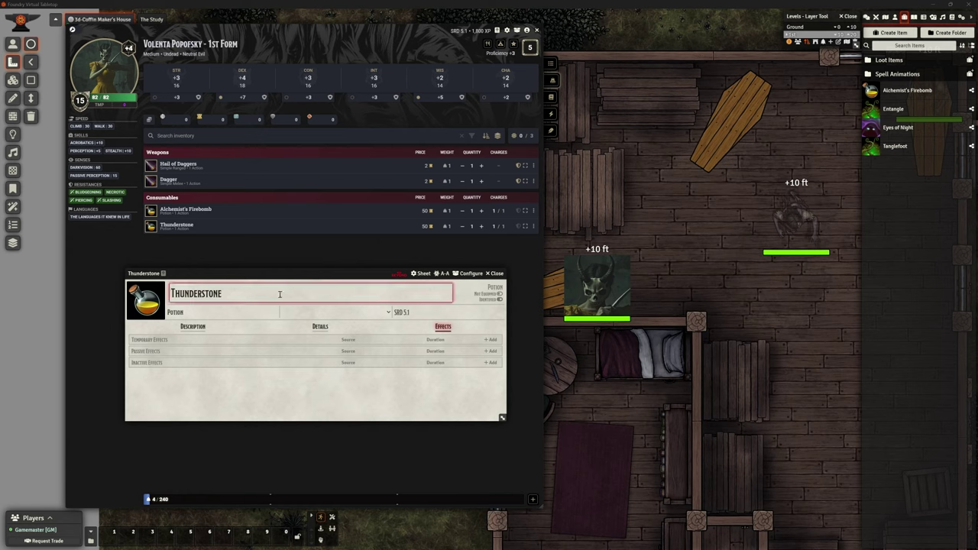
{"action": "left_click", "coordinate": [194, 328]}
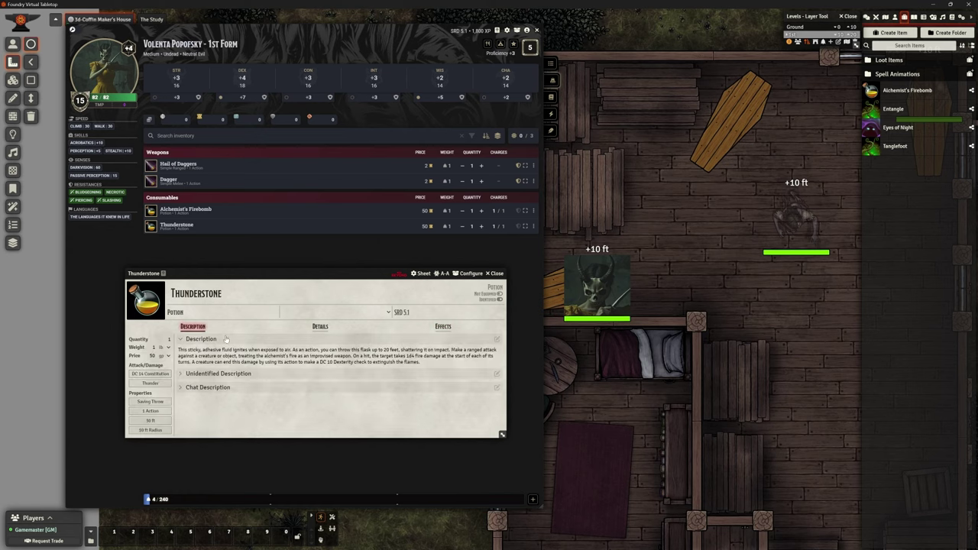
{"action": "left_click", "coordinate": [493, 339]}
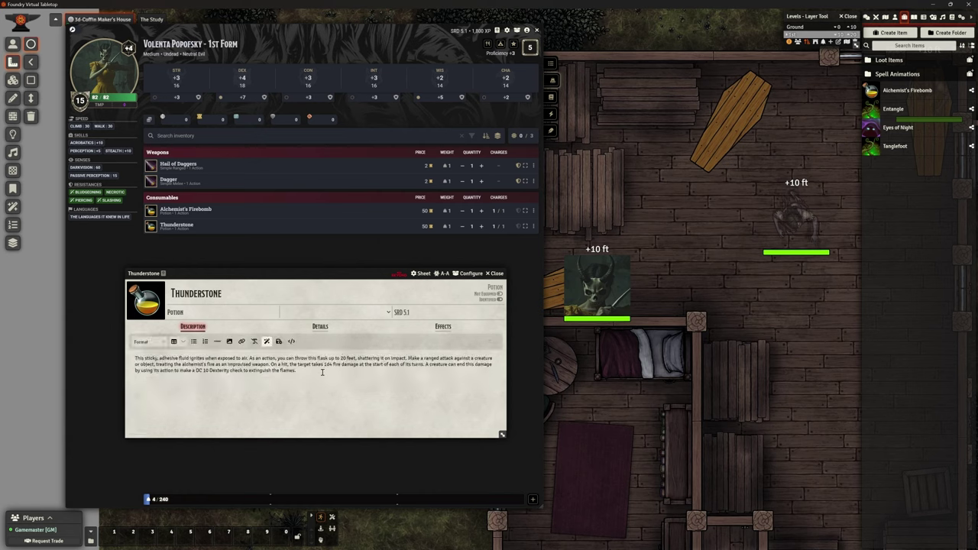
{"action": "left_click_drag", "start_coordinate": [323, 375], "coordinate": [128, 362]}
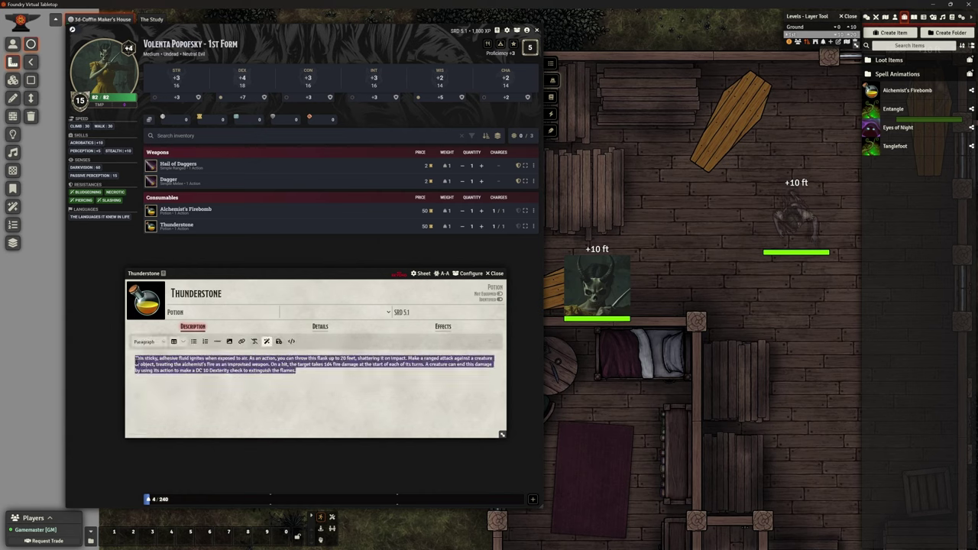
{"action": "type", "text": "Volenta hurls a crystalline shard at a creature, object, or surface within 30 feet. The shard shatters on impact with a blast of concussive energy. Each creature within 10 feet of the point of impact must succeed on a DC 14 Constitution saving throw or be knocked prone and pushed 10 feet away from that point. A creature that fails the save is also deafened until the start of Volenta's next turn."}
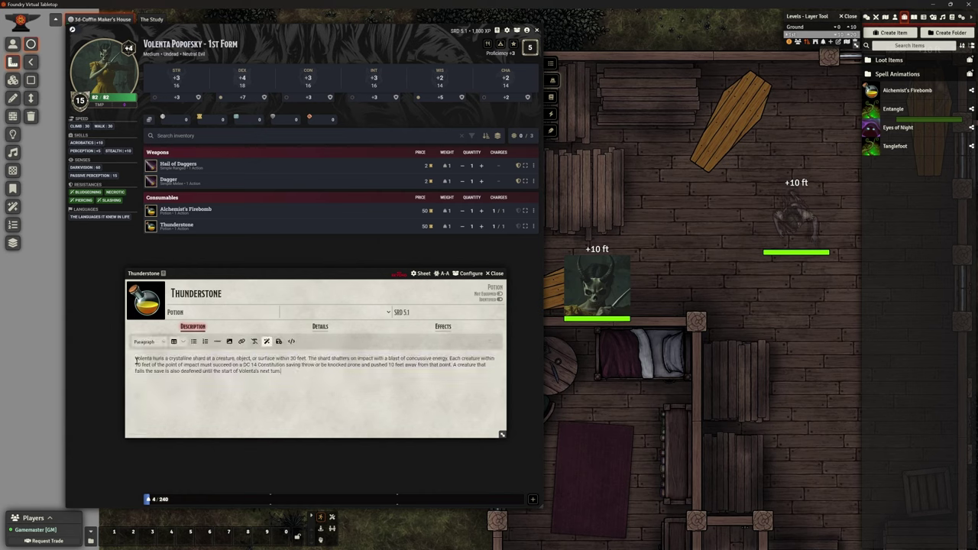
{"action": "left_click", "coordinate": [278, 341]}
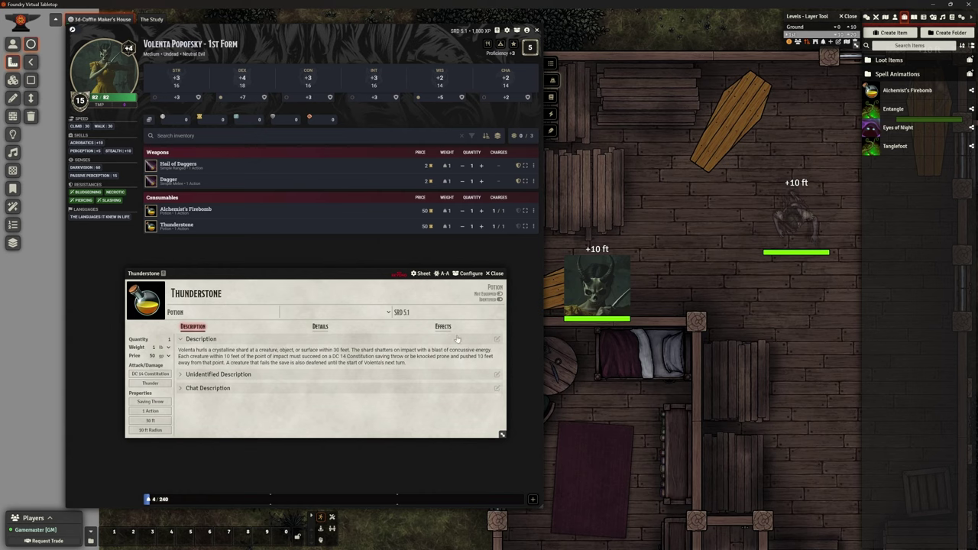
Step: Open the Thunderstone's animation settings and change the primary Fireball Explode animation's color to Dark Green
{"action": "left_click", "coordinate": [443, 272]}
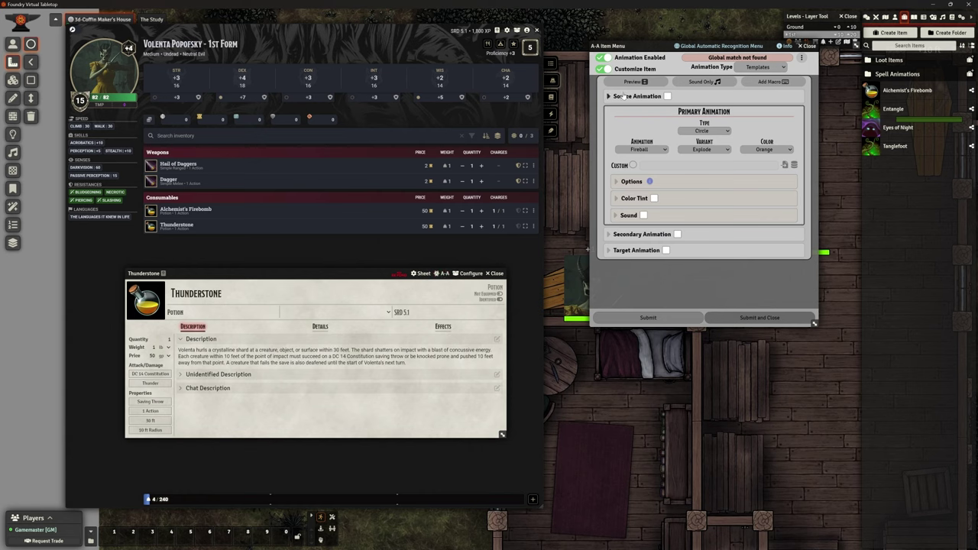
{"action": "left_click_drag", "start_coordinate": [668, 50], "coordinate": [596, 200]}
{"action": "left_click", "coordinate": [529, 219]}
{"action": "left_click", "coordinate": [532, 220]}
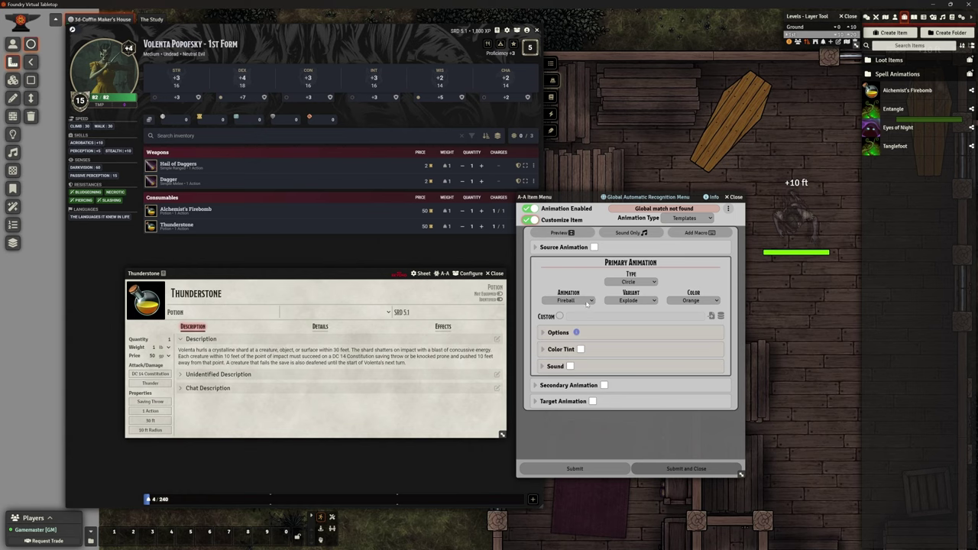
{"action": "left_click", "coordinate": [590, 301]}
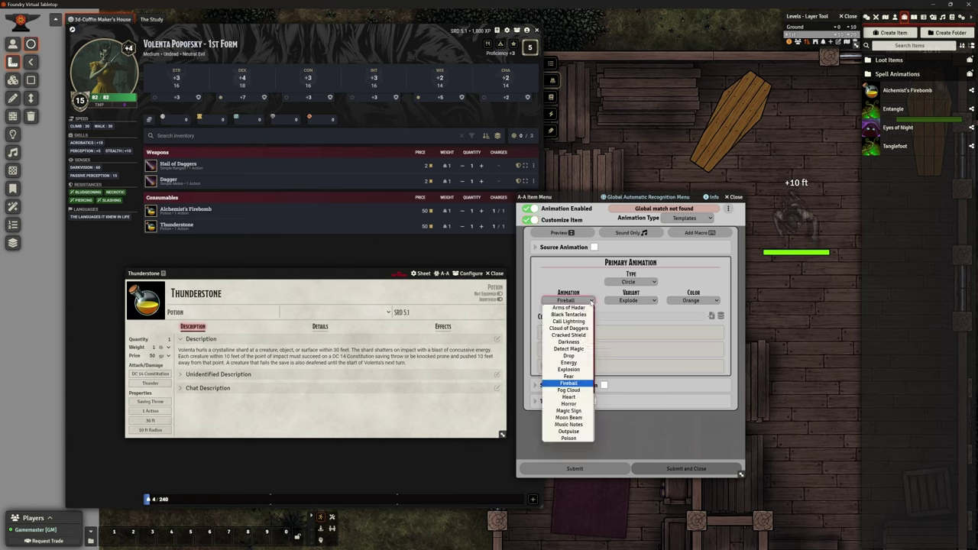
{"action": "left_click", "coordinate": [590, 301]}
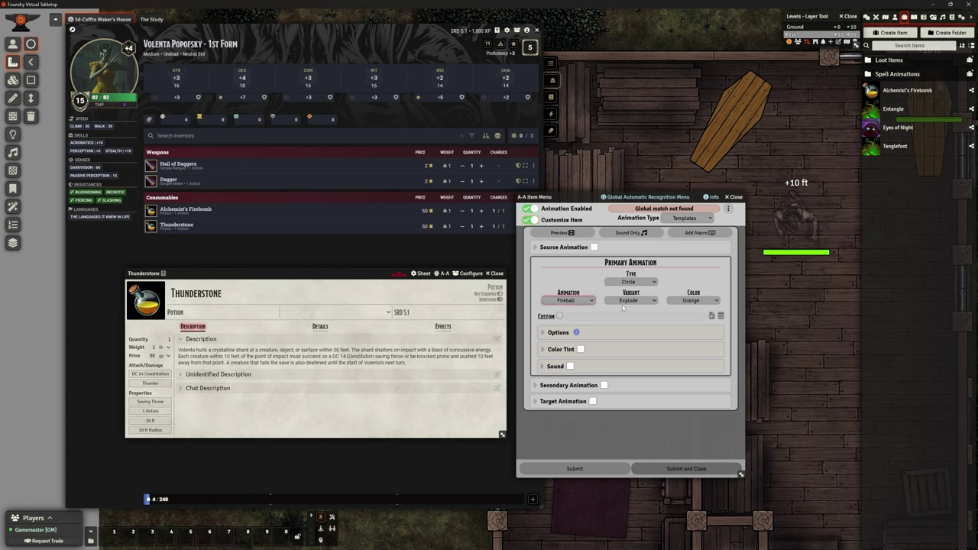
{"action": "left_click", "coordinate": [628, 301]}
{"action": "left_click", "coordinate": [631, 306]}
{"action": "left_click", "coordinate": [691, 301]}
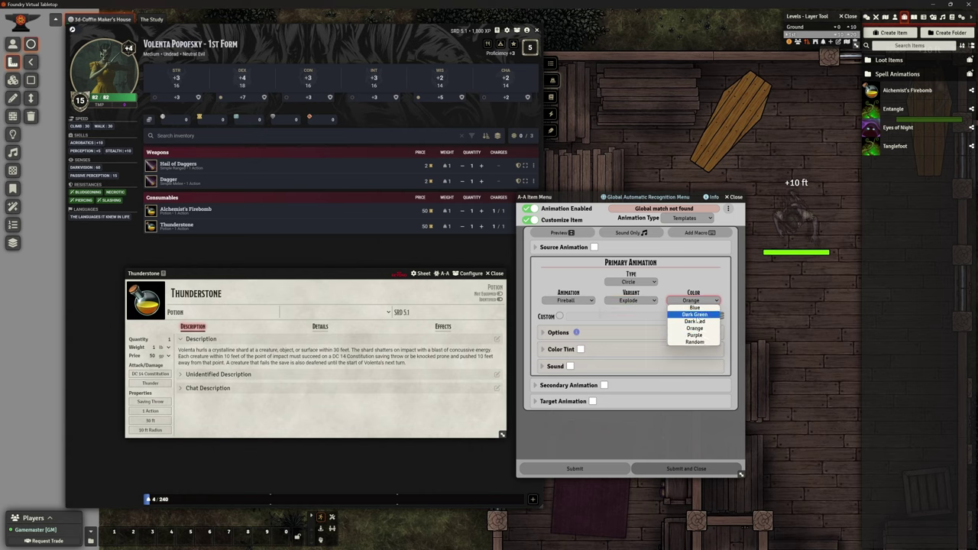
{"action": "left_click", "coordinate": [694, 315]}
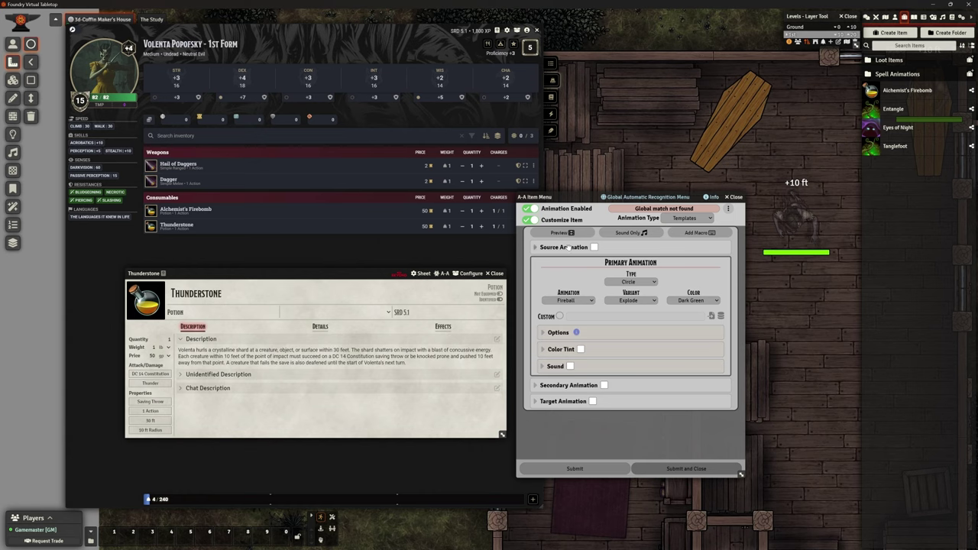
Step: Preview the Thunderstone's primary animation and try the Fireball Explode effect in Blue and Orange
{"action": "left_click", "coordinate": [560, 232]}
{"action": "left_click_drag", "start_coordinate": [498, 105], "coordinate": [436, 96]}
{"action": "left_click", "coordinate": [697, 300]}
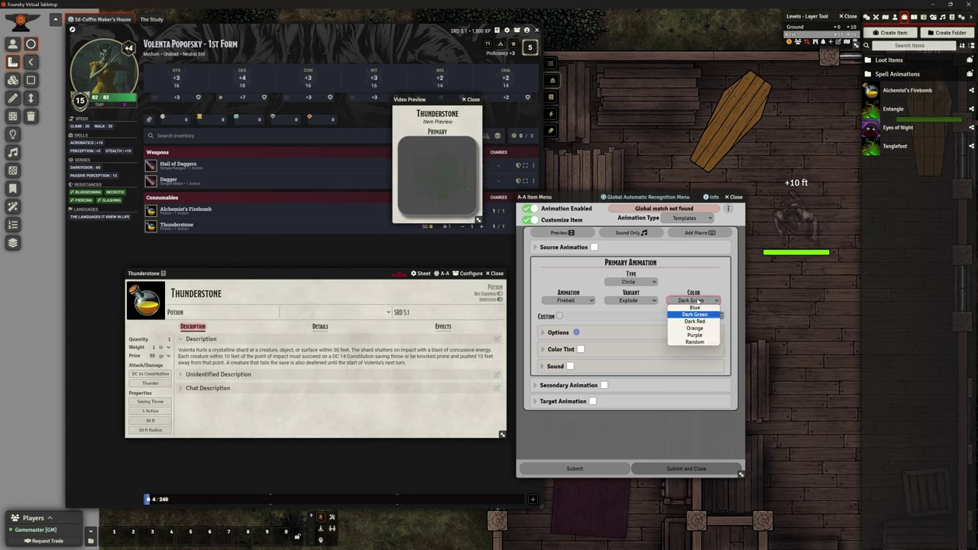
{"action": "left_click", "coordinate": [695, 307]}
{"action": "left_click", "coordinate": [692, 301]}
{"action": "left_click", "coordinate": [694, 328]}
{"action": "left_click", "coordinate": [629, 300]}
Step: Try the Vortex primary animation with the Loop variant in Black
{"action": "left_click", "coordinate": [590, 300]}
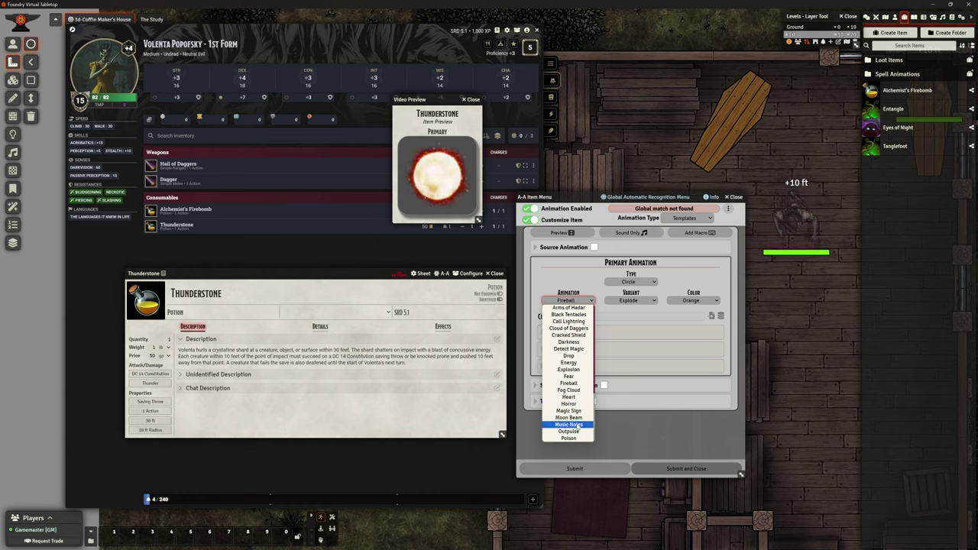
{"action": "scroll", "coordinate": [584, 436], "scroll_direction": "down", "scroll_amount": 3}
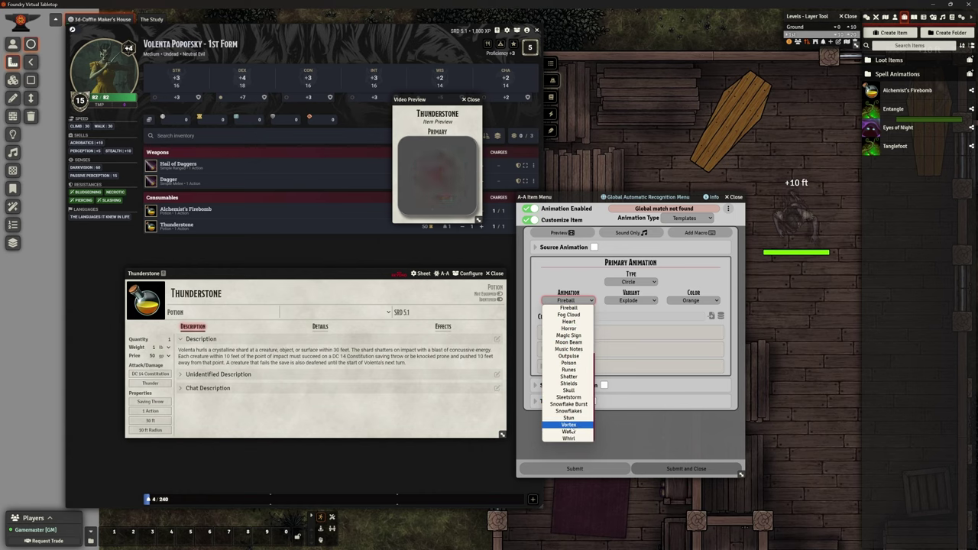
{"action": "left_click", "coordinate": [570, 425]}
{"action": "left_click", "coordinate": [628, 301]}
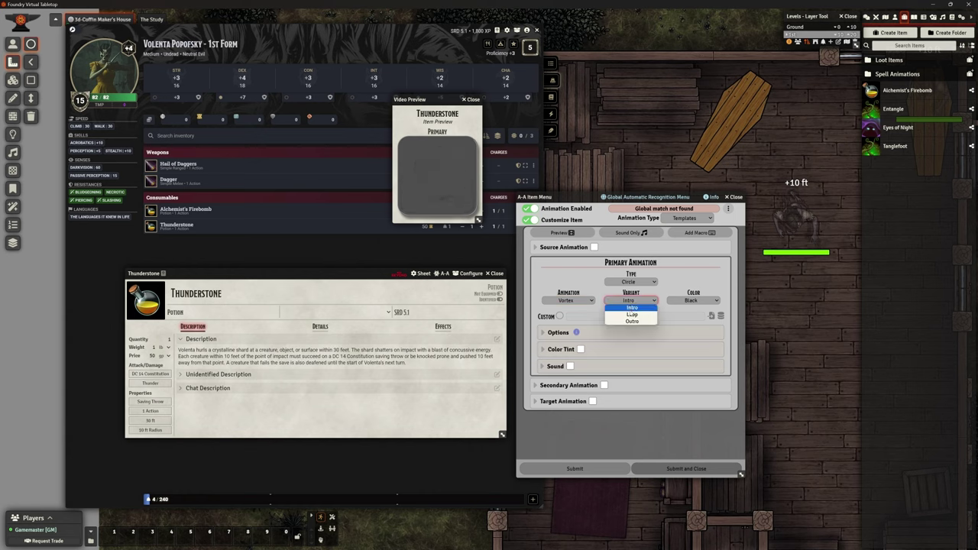
{"action": "left_click", "coordinate": [631, 308]}
Step: Try the Stun primary animation, variant 01 in Dark Teal
{"action": "left_click", "coordinate": [566, 300]}
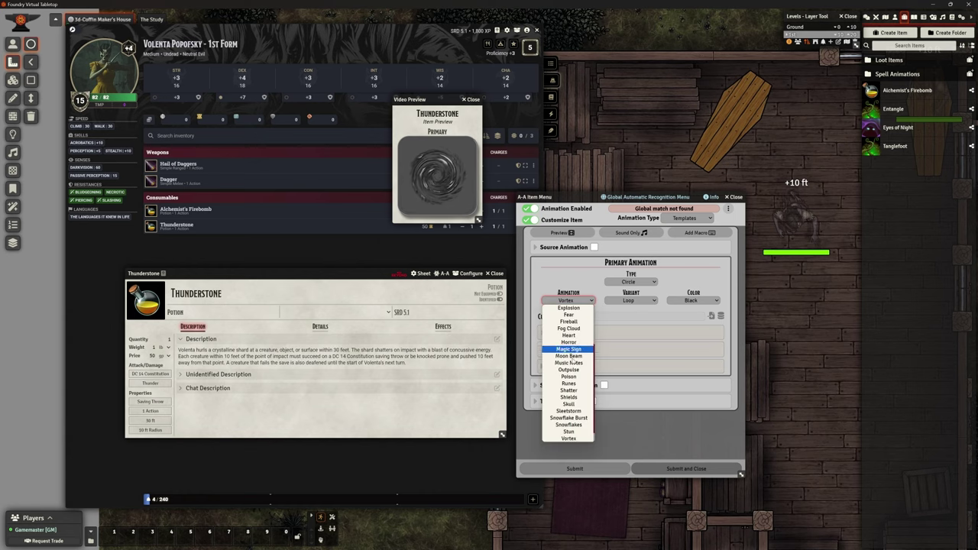
{"action": "left_click", "coordinate": [569, 431]}
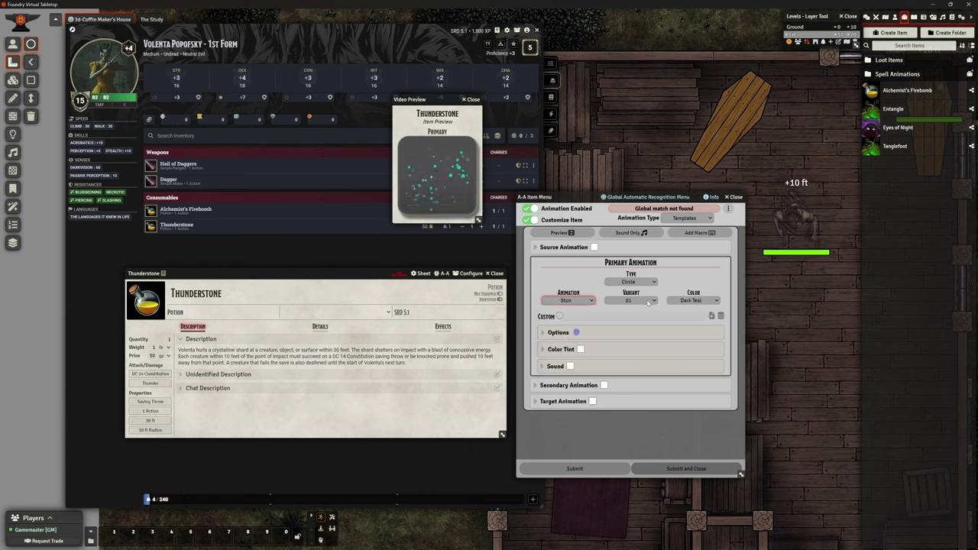
{"action": "left_click", "coordinate": [647, 303]}
Step: Try the Snowflake Burst primary animation, variant 01, with the color White Blue
{"action": "left_click", "coordinate": [585, 303]}
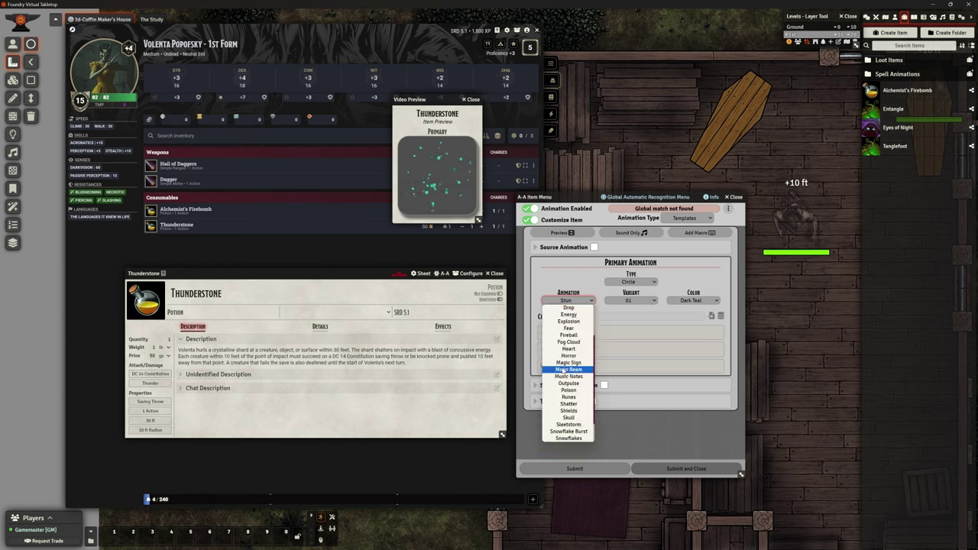
{"action": "scroll", "coordinate": [568, 430], "scroll_direction": "down", "scroll_amount": 1}
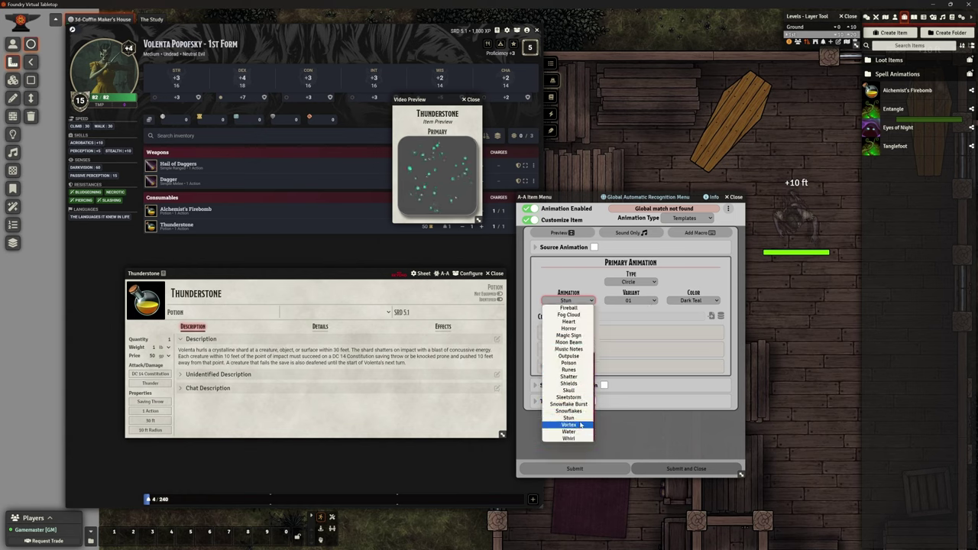
{"action": "left_click", "coordinate": [568, 403]}
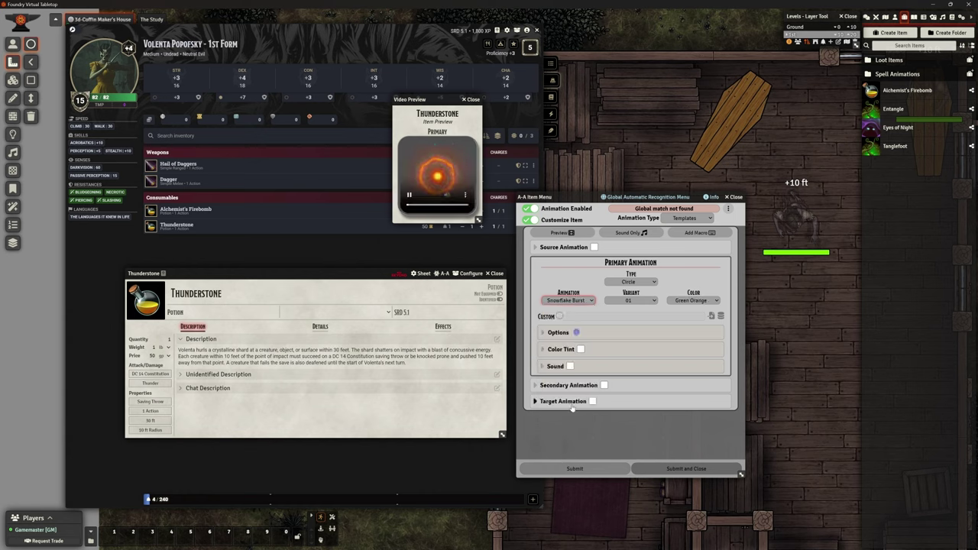
{"action": "left_click", "coordinate": [630, 300]}
{"action": "left_click", "coordinate": [632, 307]}
{"action": "left_click", "coordinate": [685, 300]}
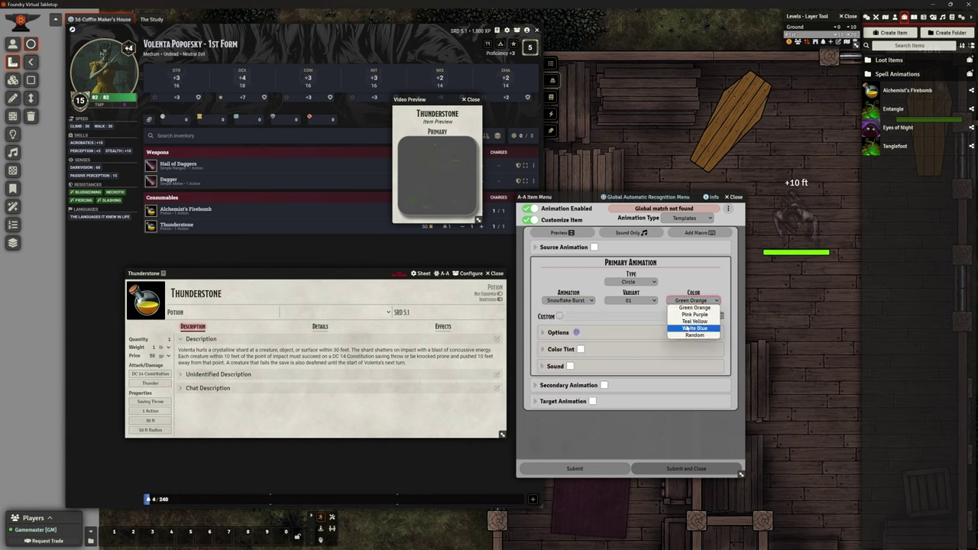
{"action": "left_click", "coordinate": [687, 328]}
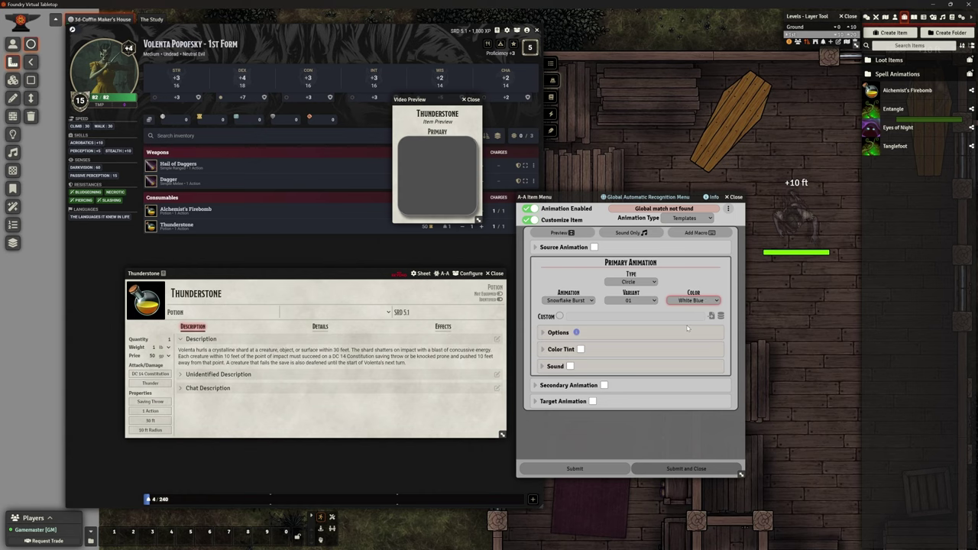
Step: Try the Shatter primary animation, variant 01, with the color Purple
{"action": "left_click", "coordinate": [590, 300]}
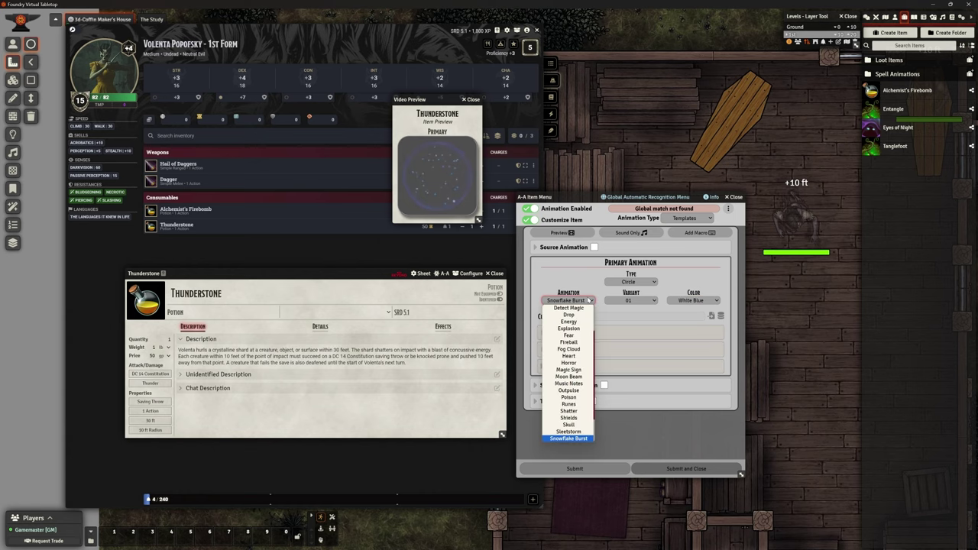
{"action": "scroll", "coordinate": [568, 405], "scroll_direction": "up", "scroll_amount": 1}
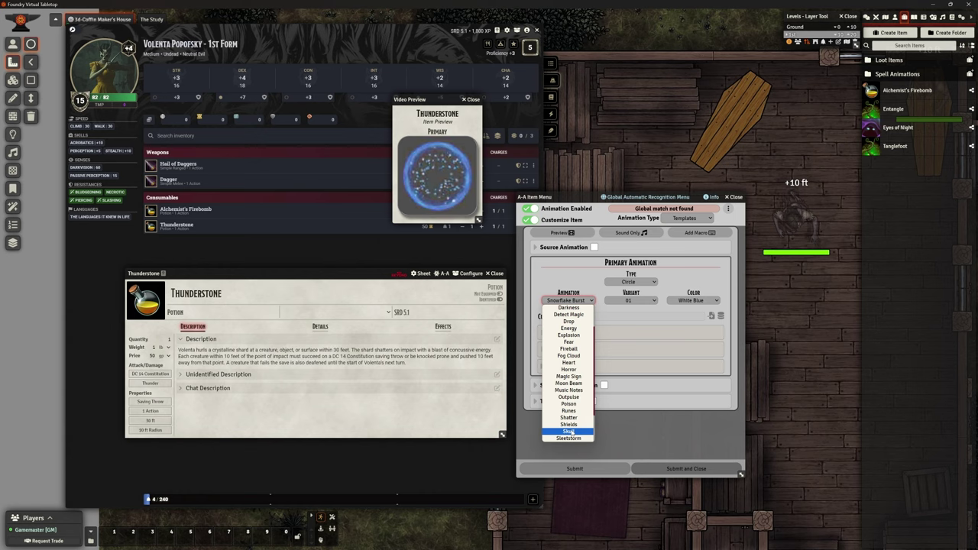
{"action": "left_click", "coordinate": [573, 418]}
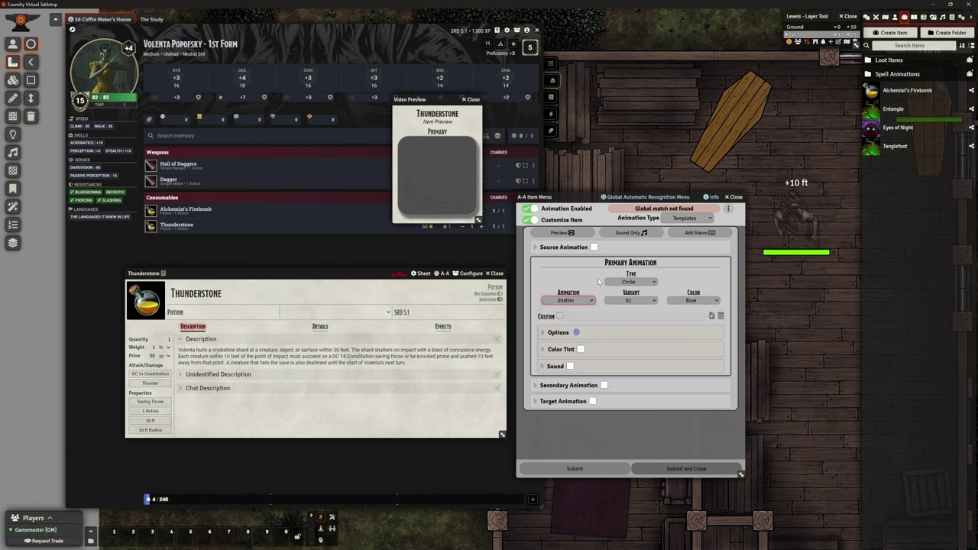
{"action": "left_click", "coordinate": [692, 300]}
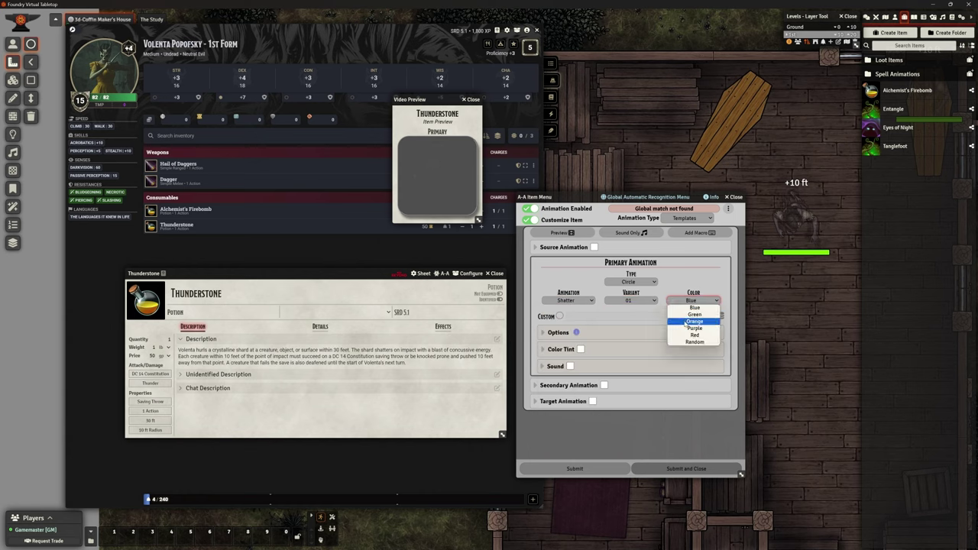
{"action": "left_click", "coordinate": [691, 327]}
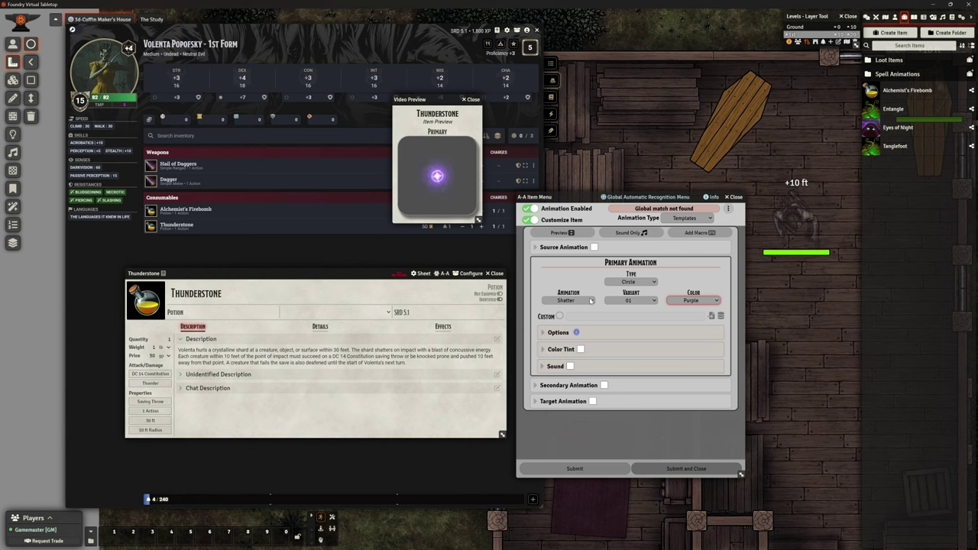
Step: Set the Thunderstone's primary animation to Outpulse, variant 02, with the color White Blue
{"action": "left_click", "coordinate": [589, 300]}
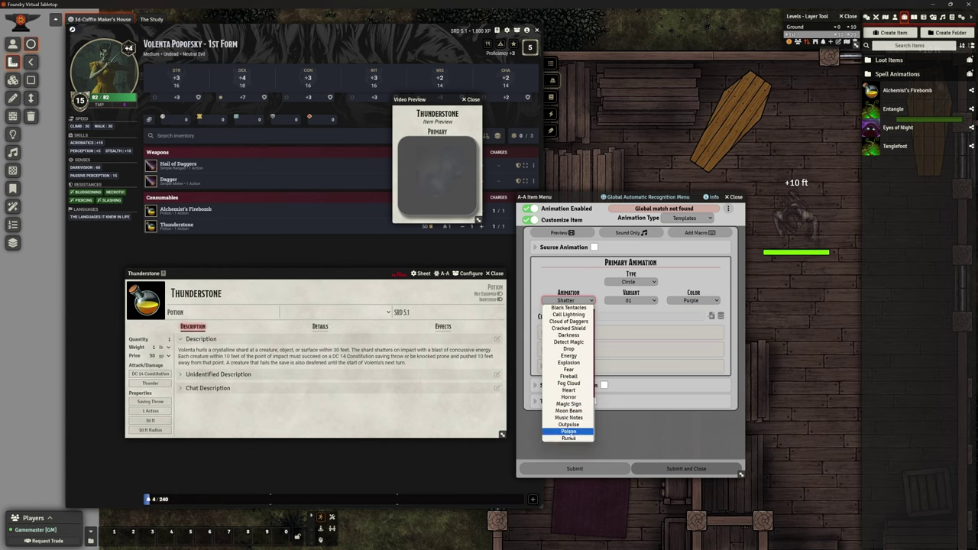
{"action": "left_click", "coordinate": [568, 425]}
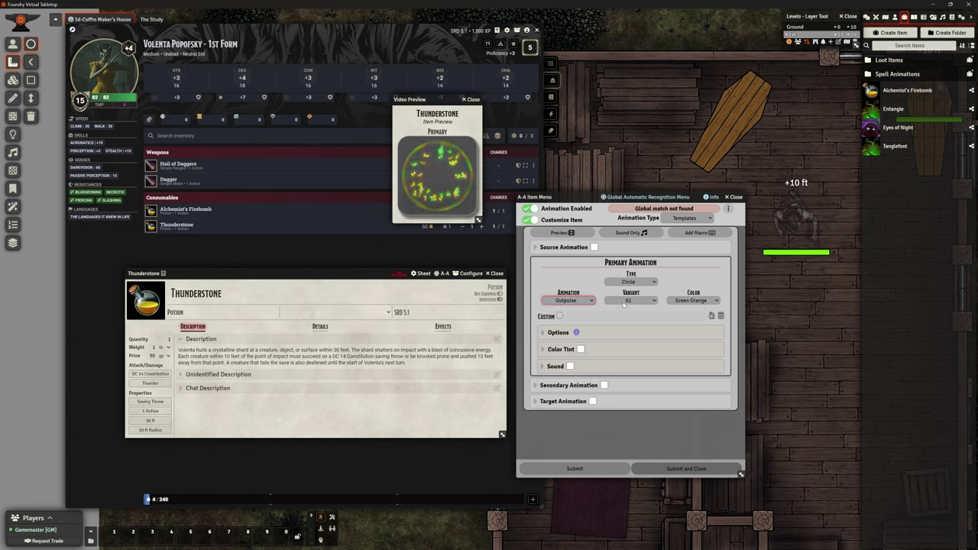
{"action": "left_click", "coordinate": [631, 301]}
{"action": "left_click", "coordinate": [631, 313]}
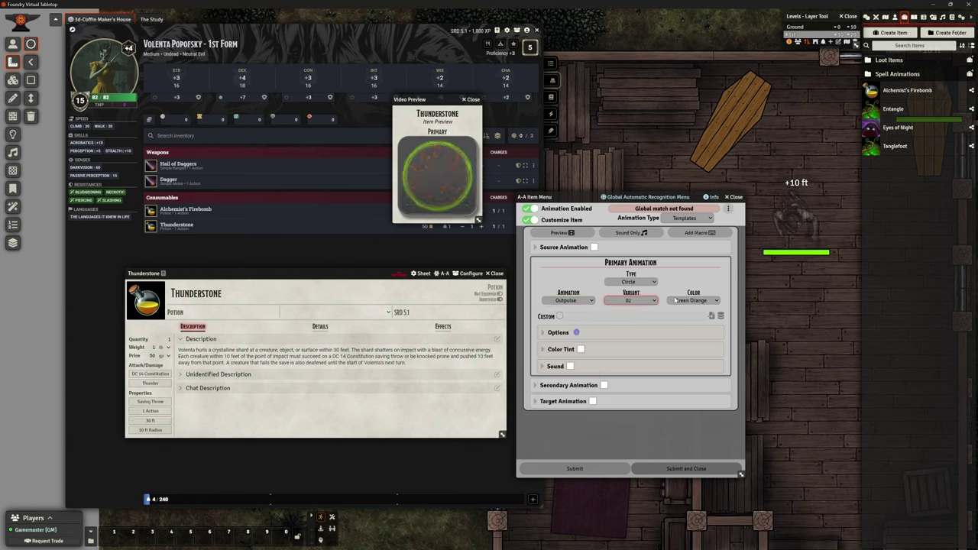
{"action": "left_click", "coordinate": [676, 300]}
{"action": "left_click", "coordinate": [692, 328]}
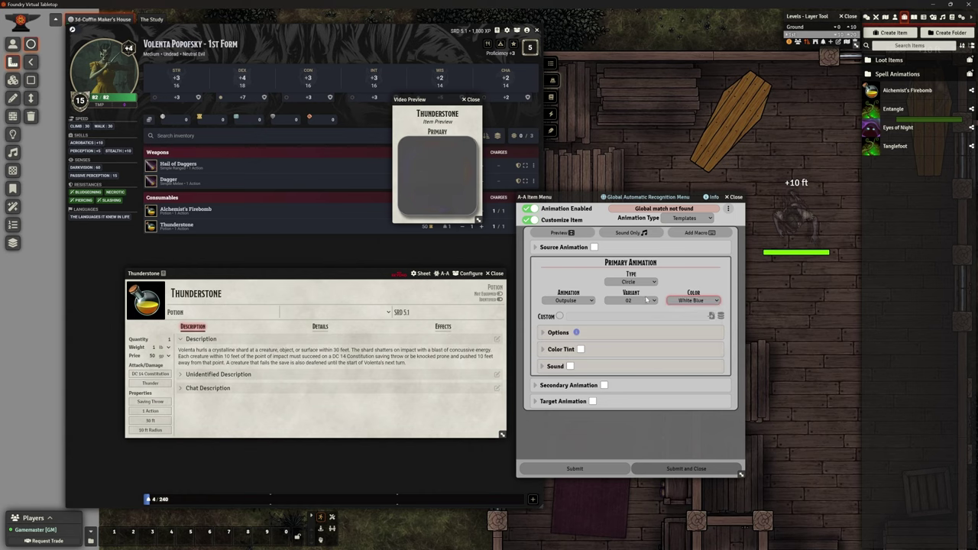
Step: Try the Outpulse animation's variant 01 with the color Yellow White
{"action": "left_click", "coordinate": [646, 300]}
{"action": "left_click", "coordinate": [637, 312]}
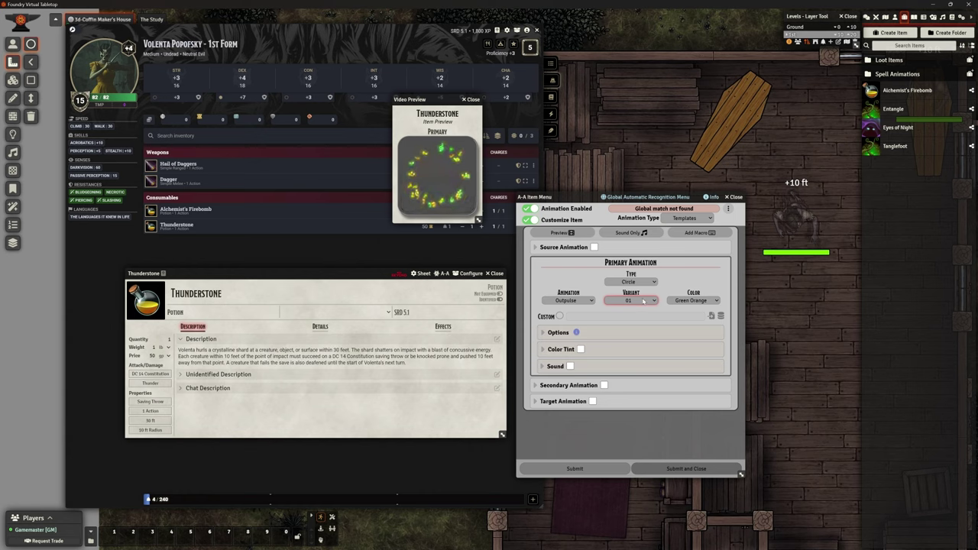
{"action": "left_click", "coordinate": [677, 301]}
{"action": "left_click", "coordinate": [677, 330]}
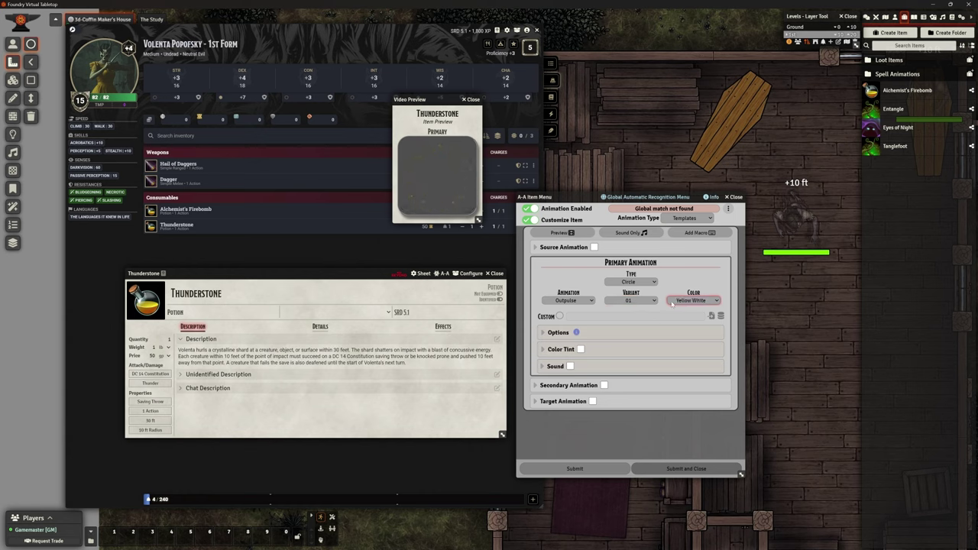
{"action": "left_click", "coordinate": [672, 301]}
Step: Switch Outpulse back to variant 02, try Yellow White, and settle on the color White Blue
{"action": "left_click", "coordinate": [634, 300]}
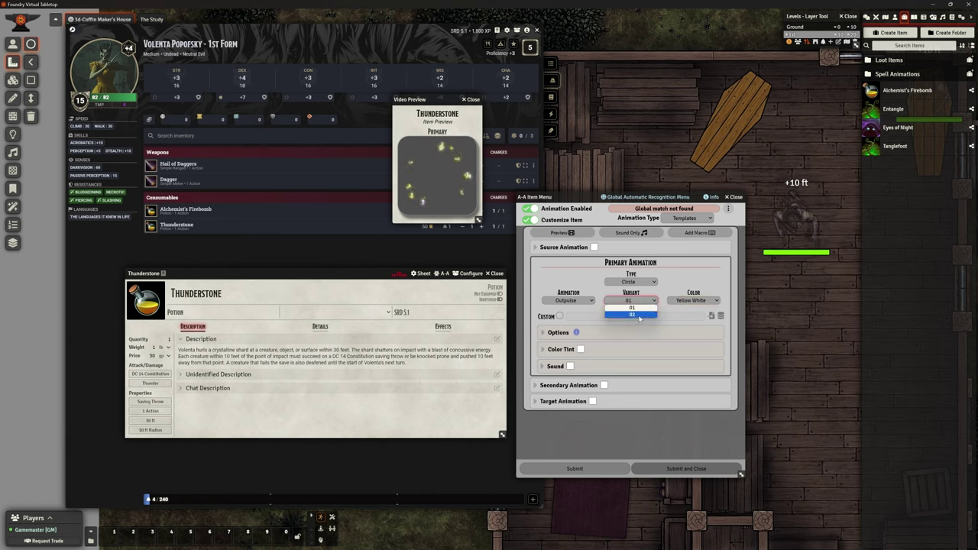
{"action": "left_click", "coordinate": [631, 314]}
{"action": "left_click", "coordinate": [690, 301]}
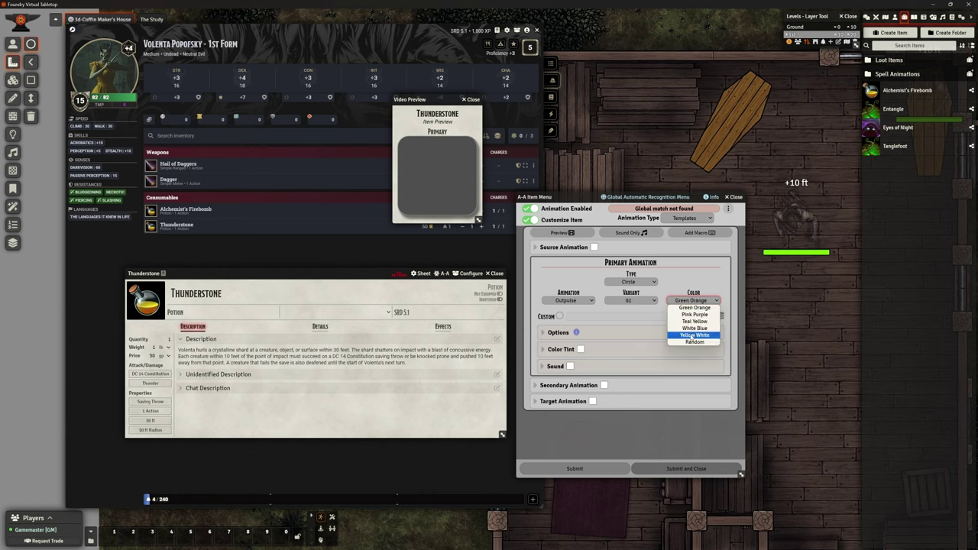
{"action": "left_click", "coordinate": [691, 336]}
{"action": "left_click", "coordinate": [692, 301]}
{"action": "left_click", "coordinate": [691, 329]}
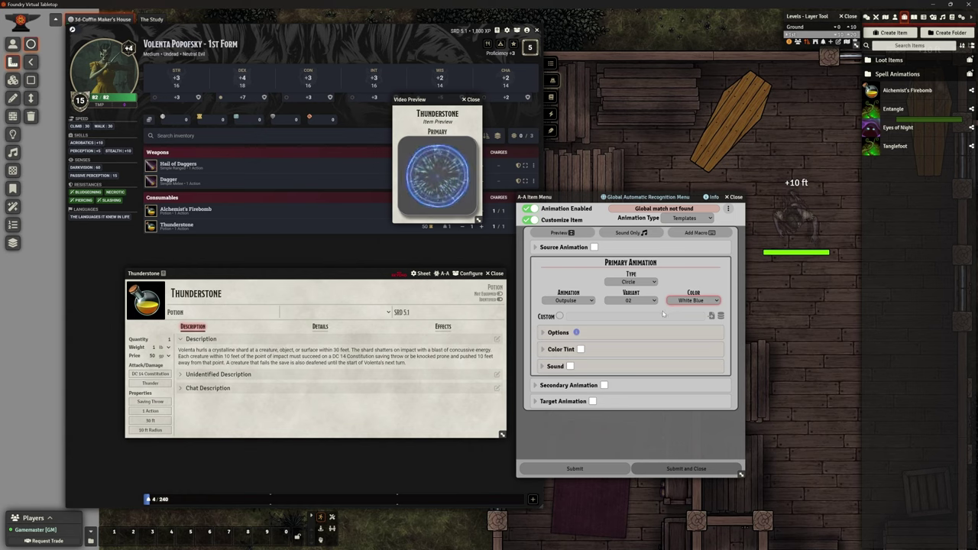
Step: Check the primary animation's options, submit the Thunderstone's animation settings, and close the video preview and item sheet
{"action": "left_click", "coordinate": [550, 334]}
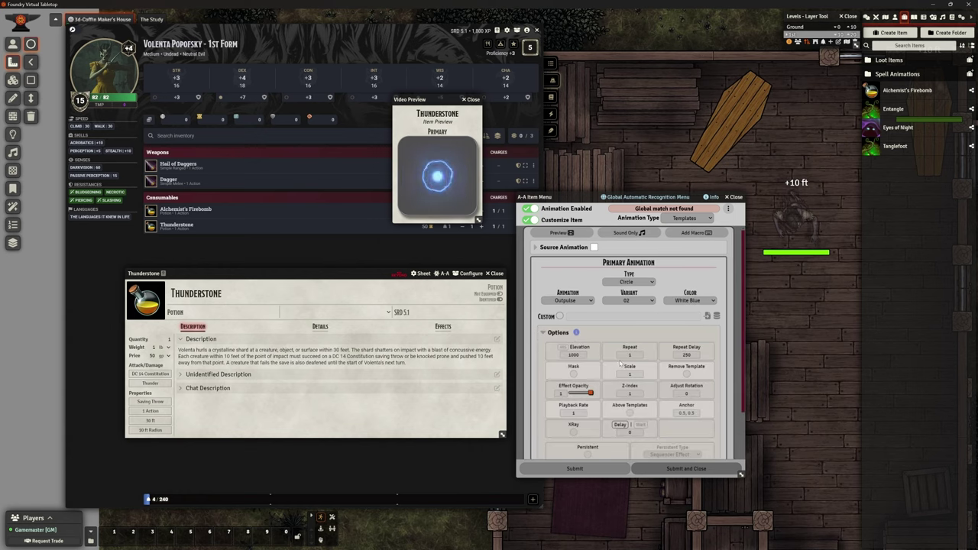
{"action": "scroll", "coordinate": [628, 370], "scroll_direction": "down", "scroll_amount": 2}
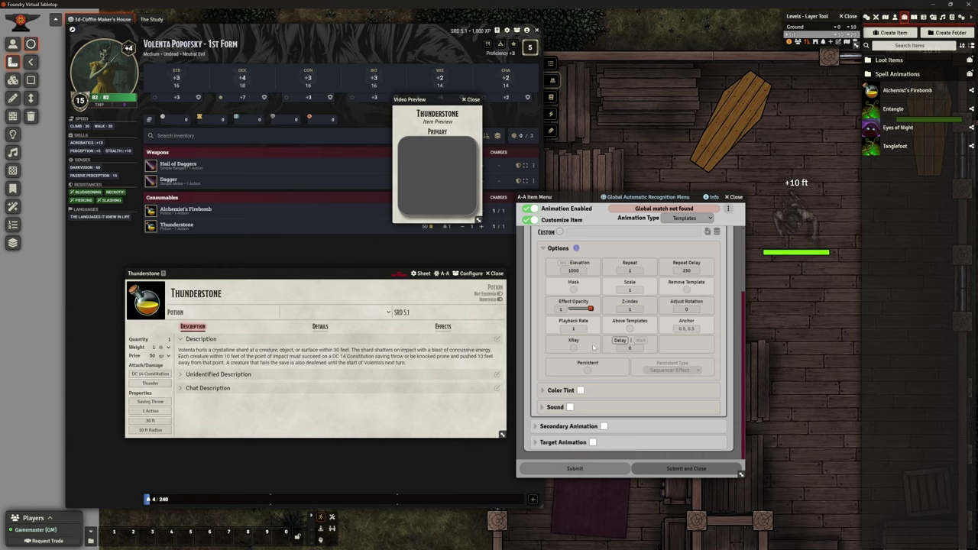
{"action": "scroll", "coordinate": [634, 348], "scroll_direction": "up", "scroll_amount": 2}
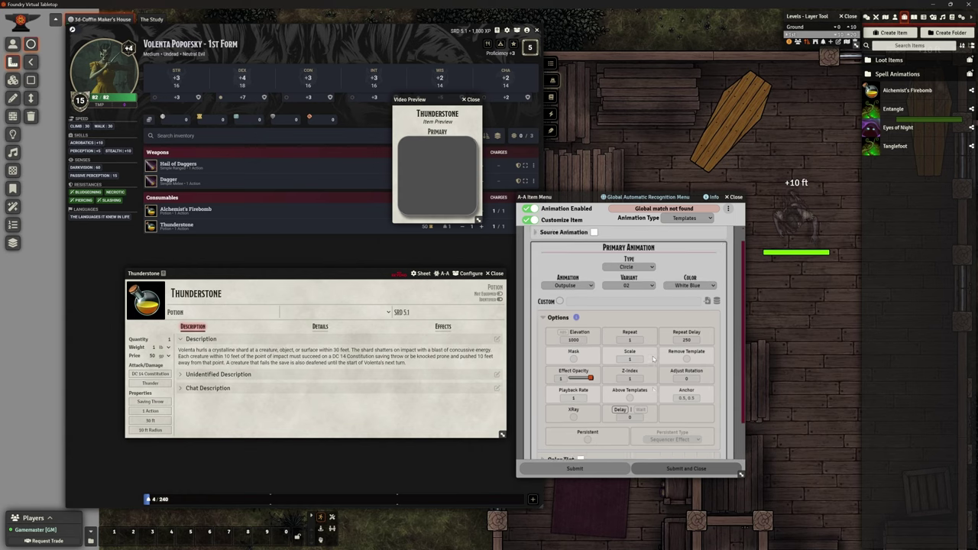
{"action": "scroll", "coordinate": [653, 357], "scroll_direction": "up", "scroll_amount": 1}
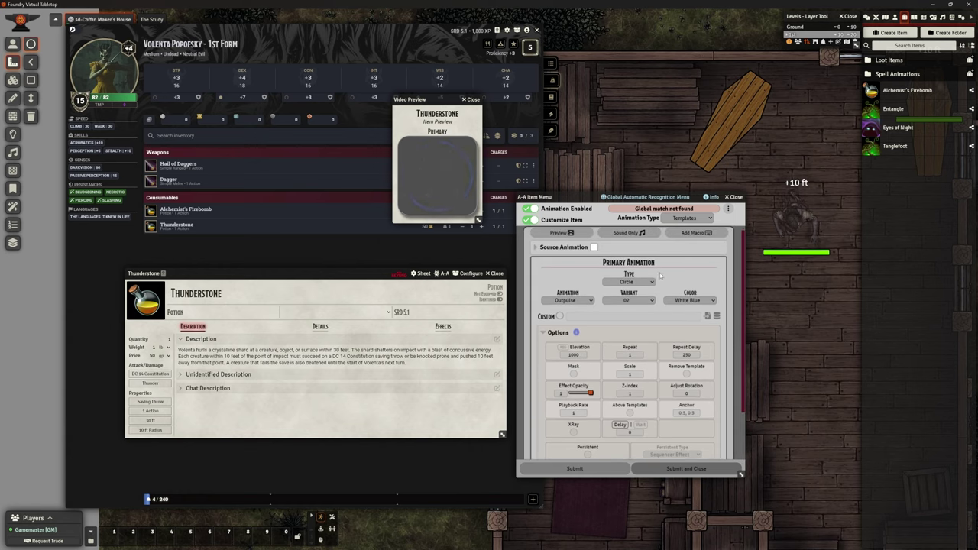
{"action": "left_click", "coordinate": [690, 469]}
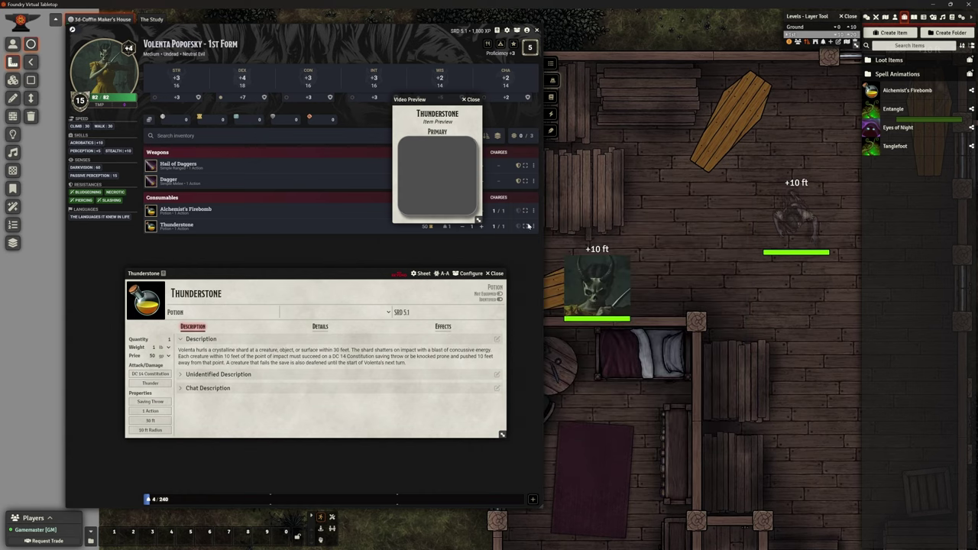
{"action": "left_click", "coordinate": [473, 100]}
{"action": "left_click", "coordinate": [495, 273]}
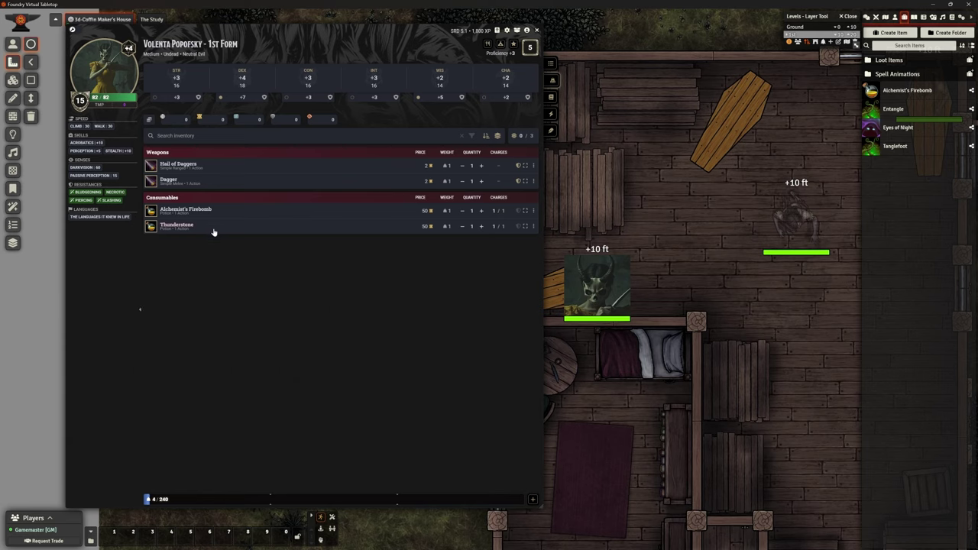
{"action": "left_click", "coordinate": [186, 226]}
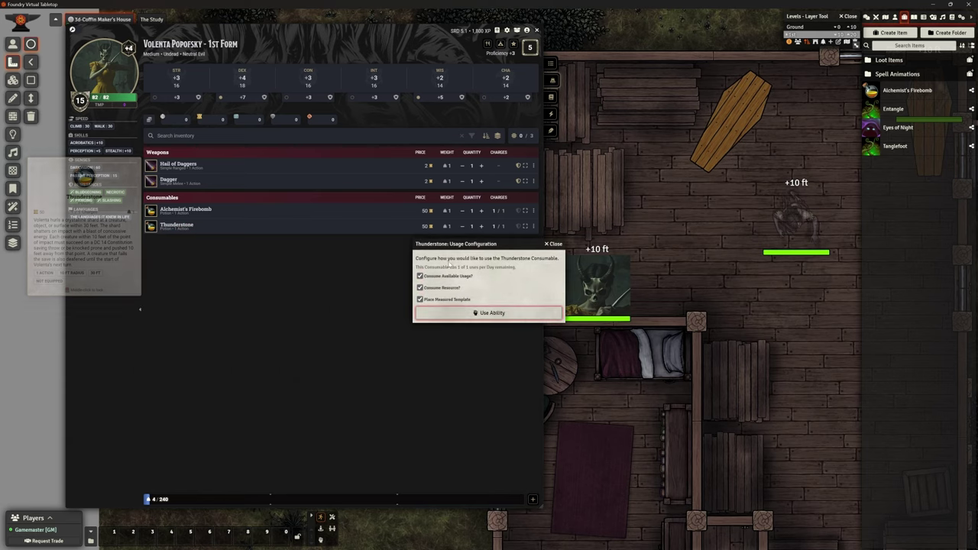
{"action": "left_click_drag", "start_coordinate": [508, 242], "coordinate": [454, 286]}
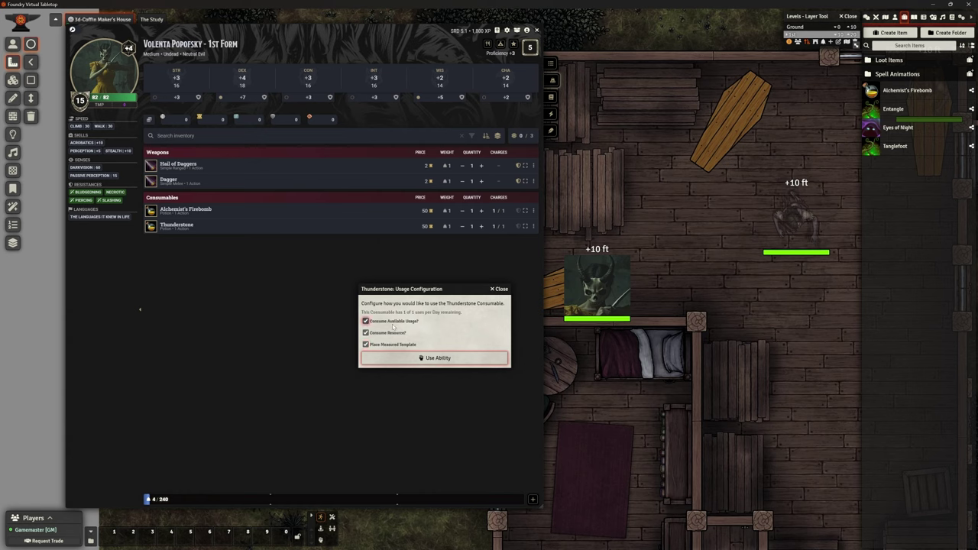
{"action": "left_click", "coordinate": [498, 289]}
Step: Edit the Thunderstone so its resource consumption targets Thunderstone (1 per day), and close its item sheet
{"action": "left_click", "coordinate": [532, 228]}
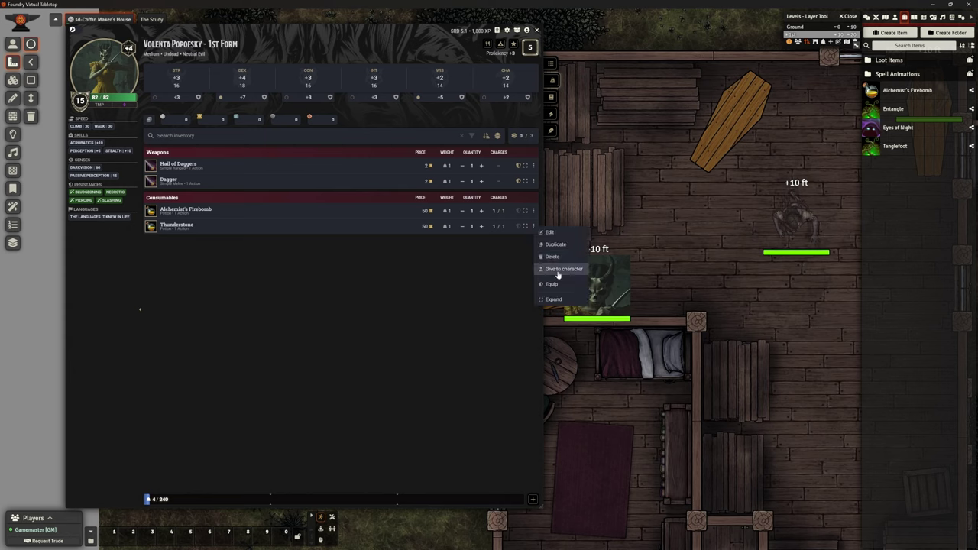
{"action": "left_click", "coordinate": [556, 234]}
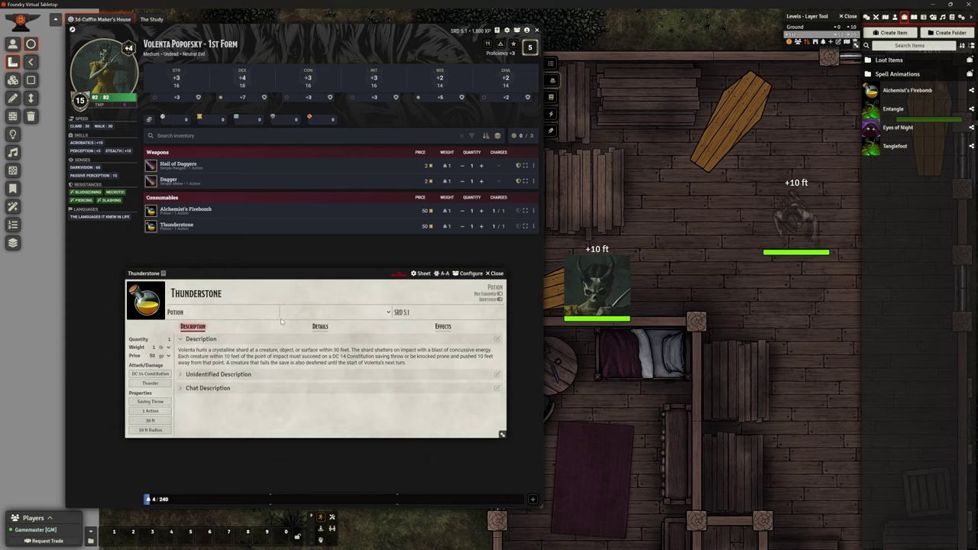
{"action": "left_click_drag", "start_coordinate": [338, 274], "coordinate": [340, 176]}
{"action": "left_click", "coordinate": [319, 228]}
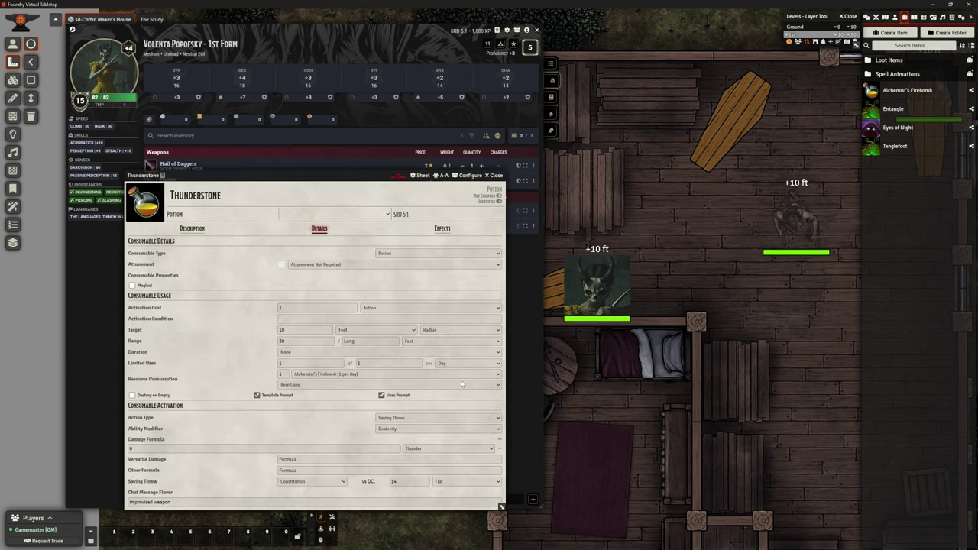
{"action": "left_click", "coordinate": [333, 375]}
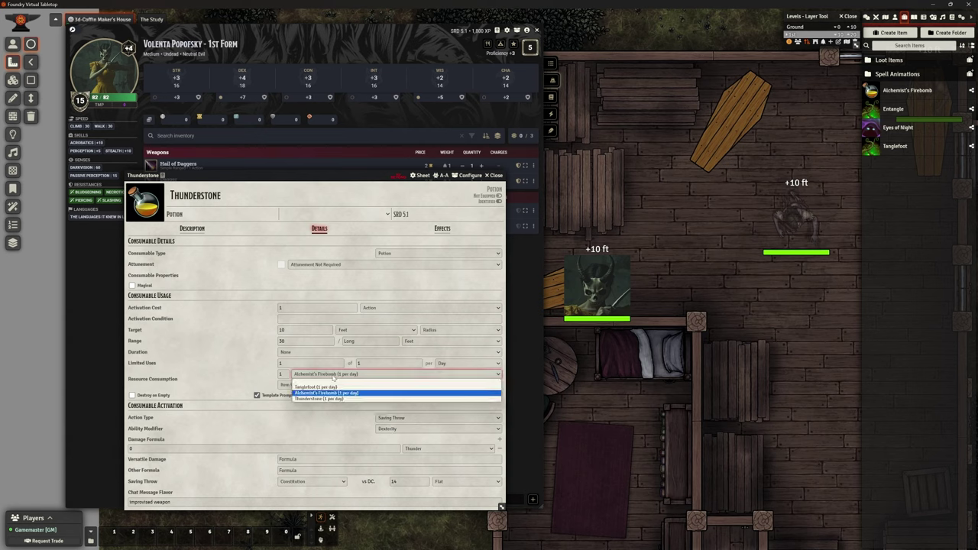
{"action": "left_click", "coordinate": [336, 398]}
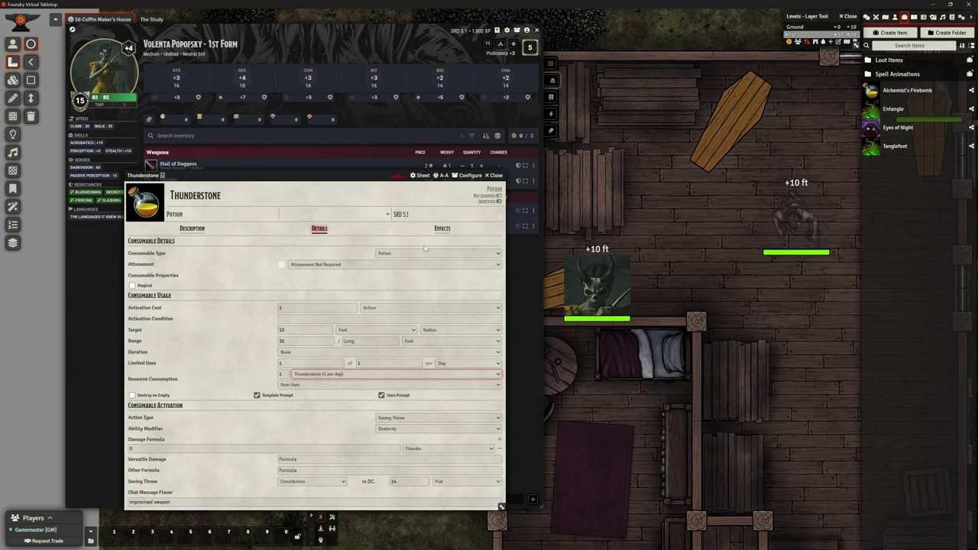
{"action": "left_click", "coordinate": [494, 176]}
Step: Test the Thunderstone without consuming its resource, placing the measured template on the central vampire spawn, and remove the template
{"action": "left_click", "coordinate": [177, 226]}
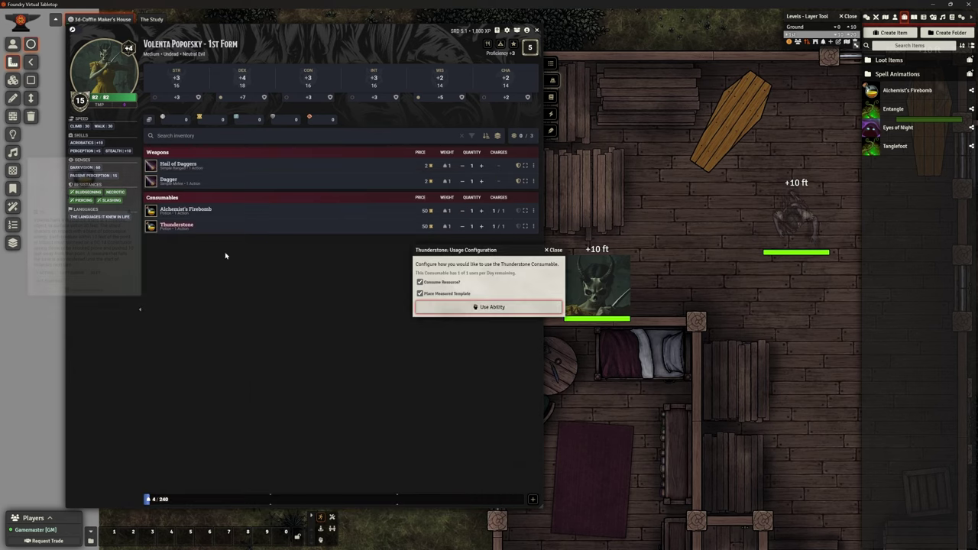
{"action": "left_click_drag", "start_coordinate": [504, 250], "coordinate": [443, 258]}
{"action": "left_click", "coordinate": [359, 289]}
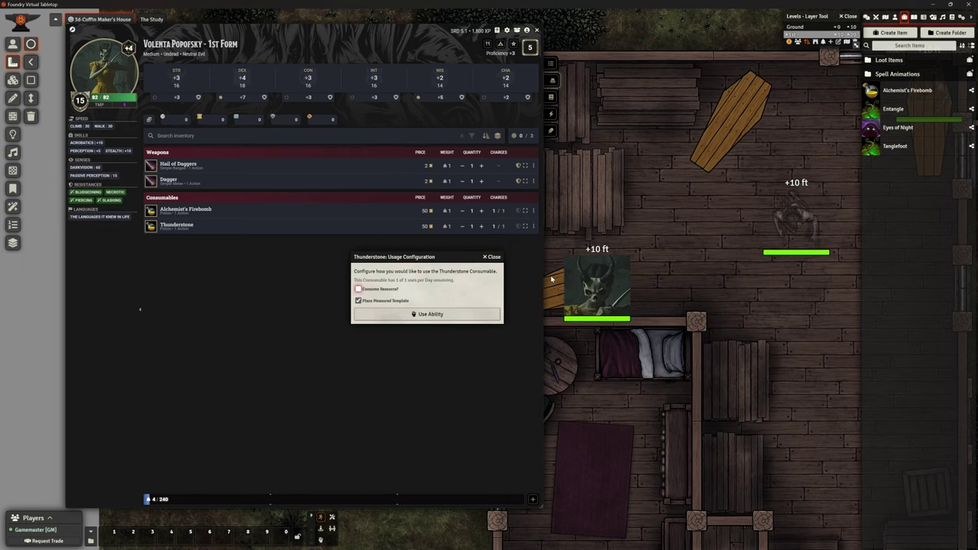
{"action": "left_click", "coordinate": [466, 314]}
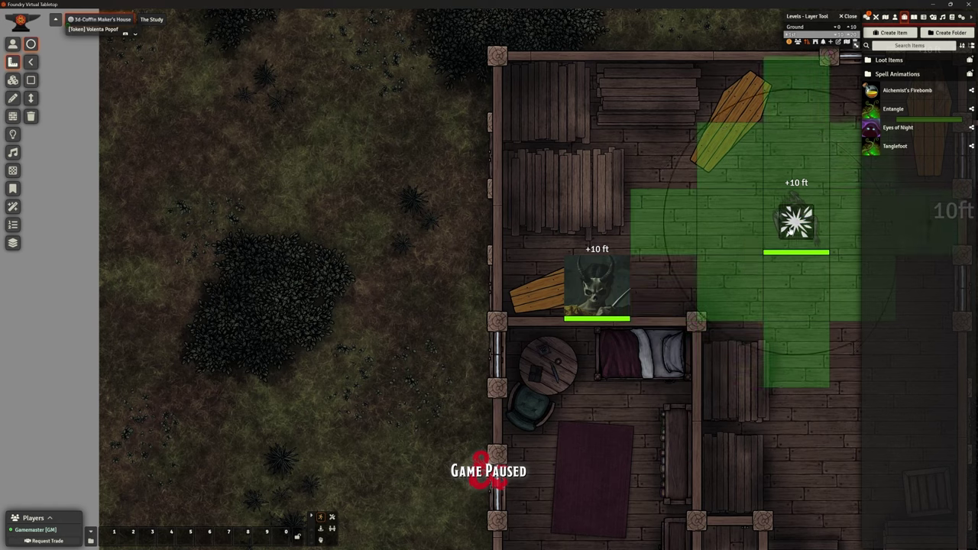
{"action": "left_click", "coordinate": [802, 327]}
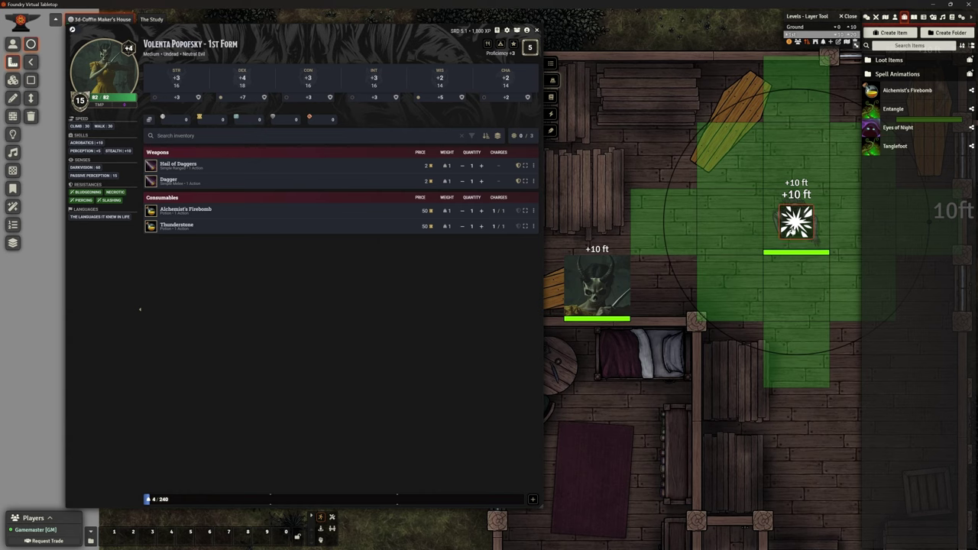
{"action": "left_click_drag", "start_coordinate": [796, 221], "coordinate": [792, 231]}
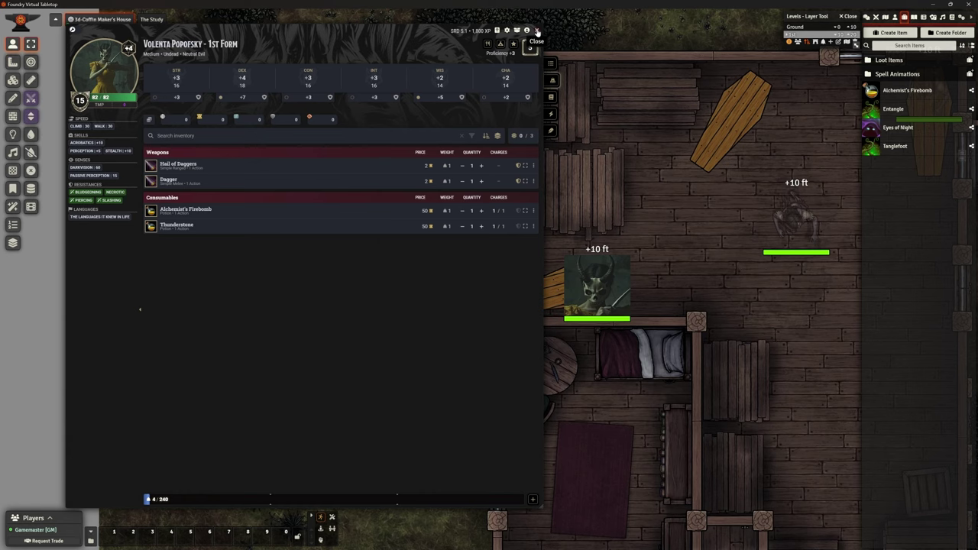
Step: Close the character sheet and move the central Vampire Spawn token onto the coffin near the upper wall
{"action": "left_click", "coordinate": [536, 30]}
{"action": "scroll", "coordinate": [687, 311], "scroll_direction": "down", "scroll_amount": 3}
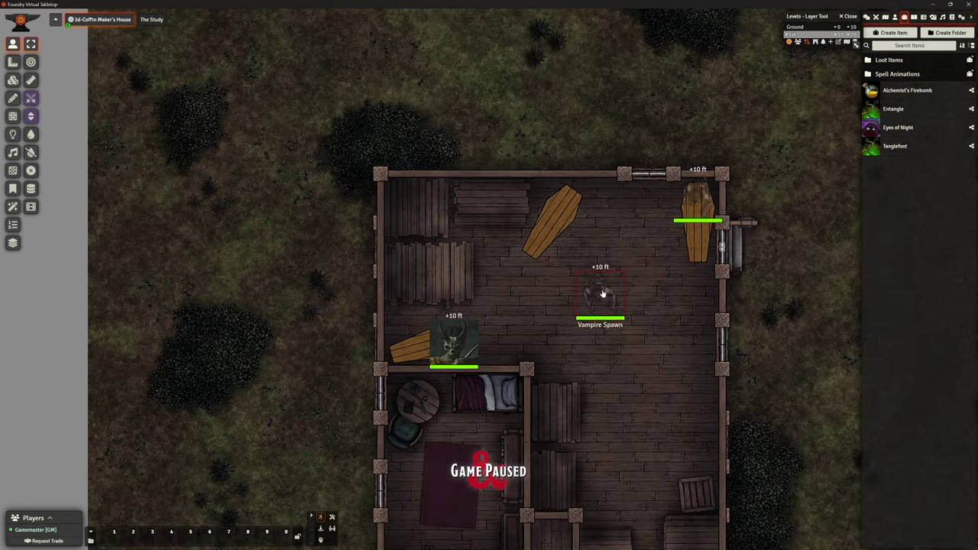
{"action": "left_click_drag", "start_coordinate": [600, 290], "coordinate": [553, 208]}
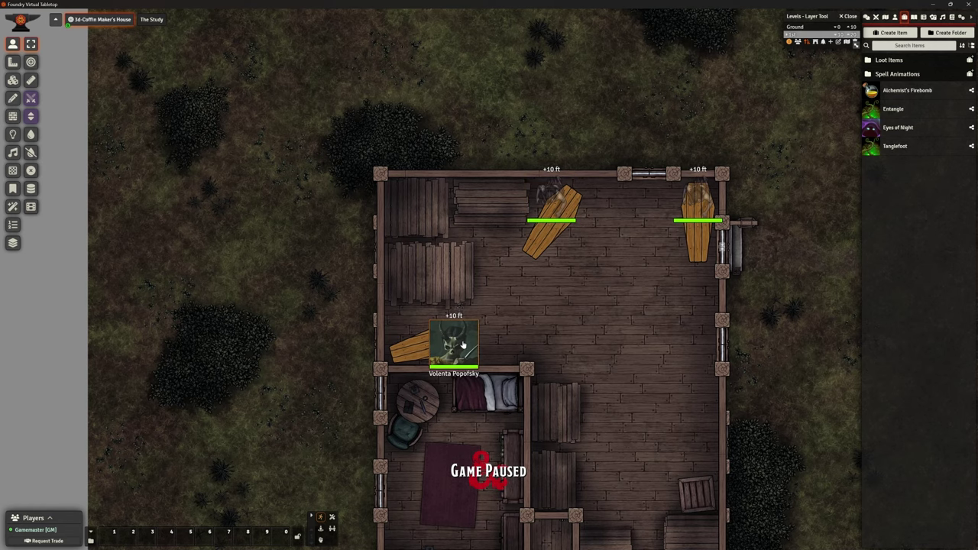
Step: Save a copy of the NPC's Thunderstone in the Spell Animations item folder and close the character sheet
{"action": "double_click", "coordinate": [448, 321]}
{"action": "left_click_drag", "start_coordinate": [181, 227], "coordinate": [916, 221]}
{"action": "left_click", "coordinate": [537, 30]}
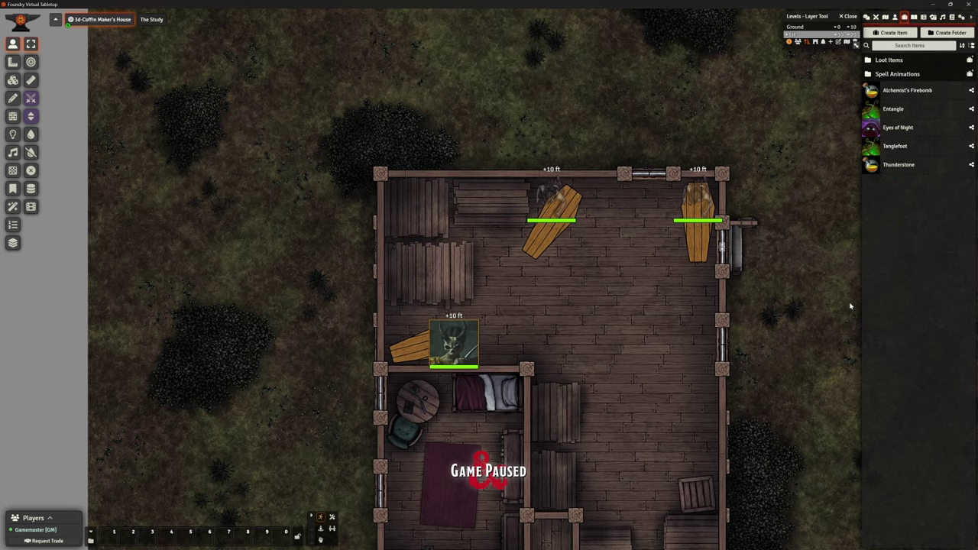
Step: Hide the vampire NPC's token beside the lower-left coffin in the storeroom
{"action": "scroll", "coordinate": [506, 338], "scroll_direction": "down", "scroll_amount": 2}
{"action": "right_click", "coordinate": [461, 335]}
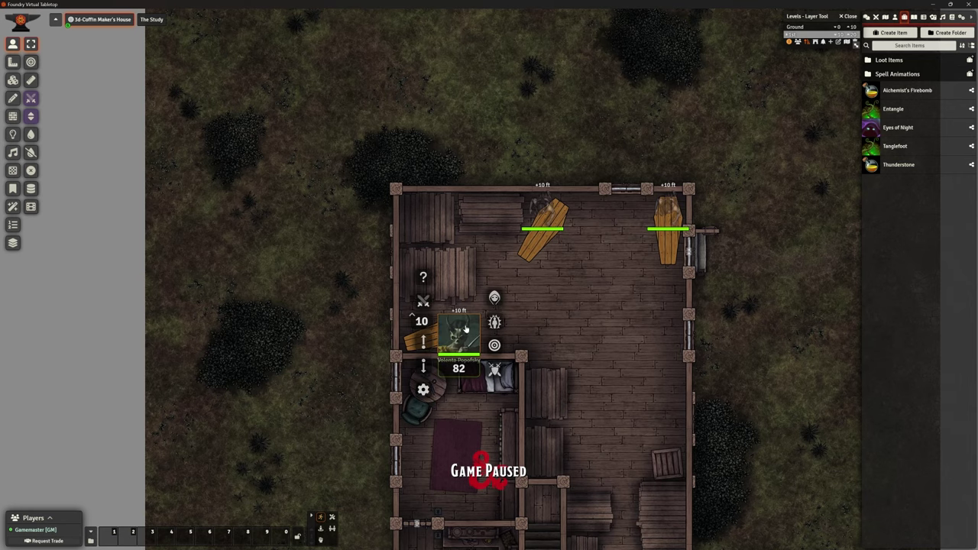
{"action": "scroll", "coordinate": [611, 355], "scroll_direction": "down", "scroll_amount": 3}
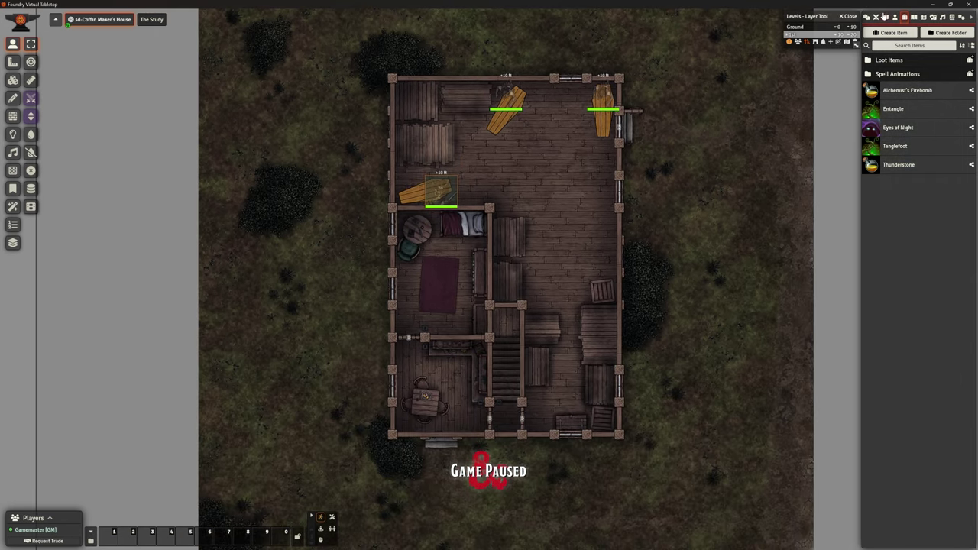
Step: Show the list of scenes and bring the whole Coffin Maker's House floor into view
{"action": "left_click", "coordinate": [886, 16]}
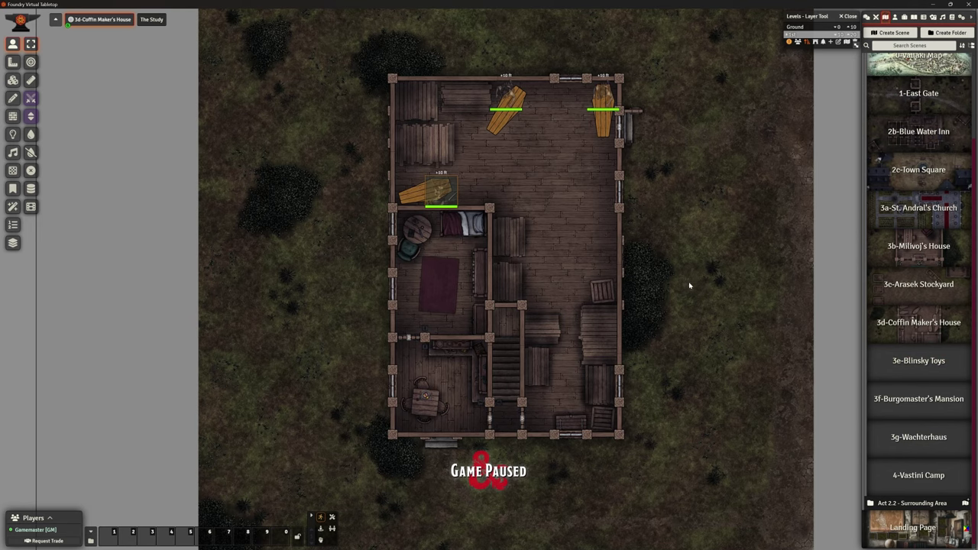
{"action": "scroll", "coordinate": [679, 276], "scroll_direction": "down", "scroll_amount": 2}
{"action": "left_click_drag", "start_coordinate": [677, 284], "coordinate": [648, 318]}
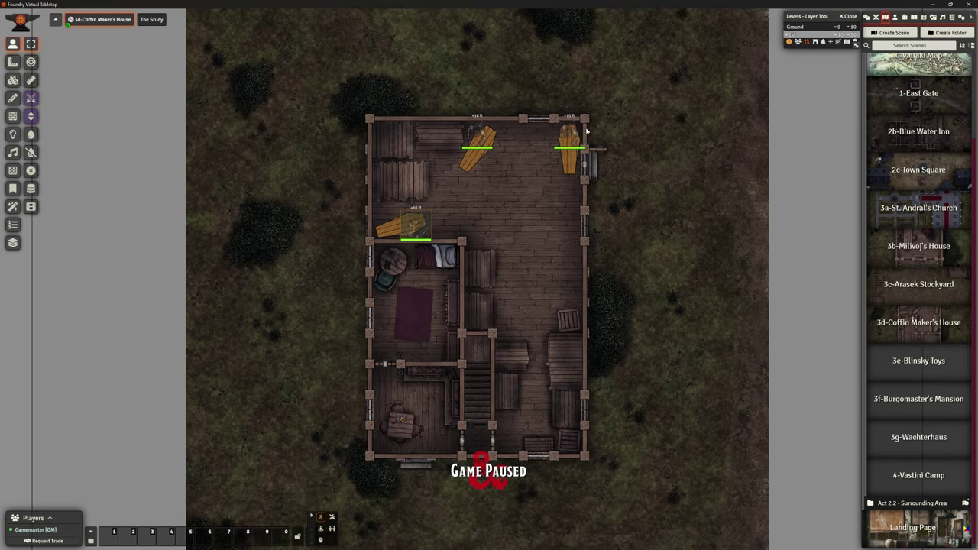